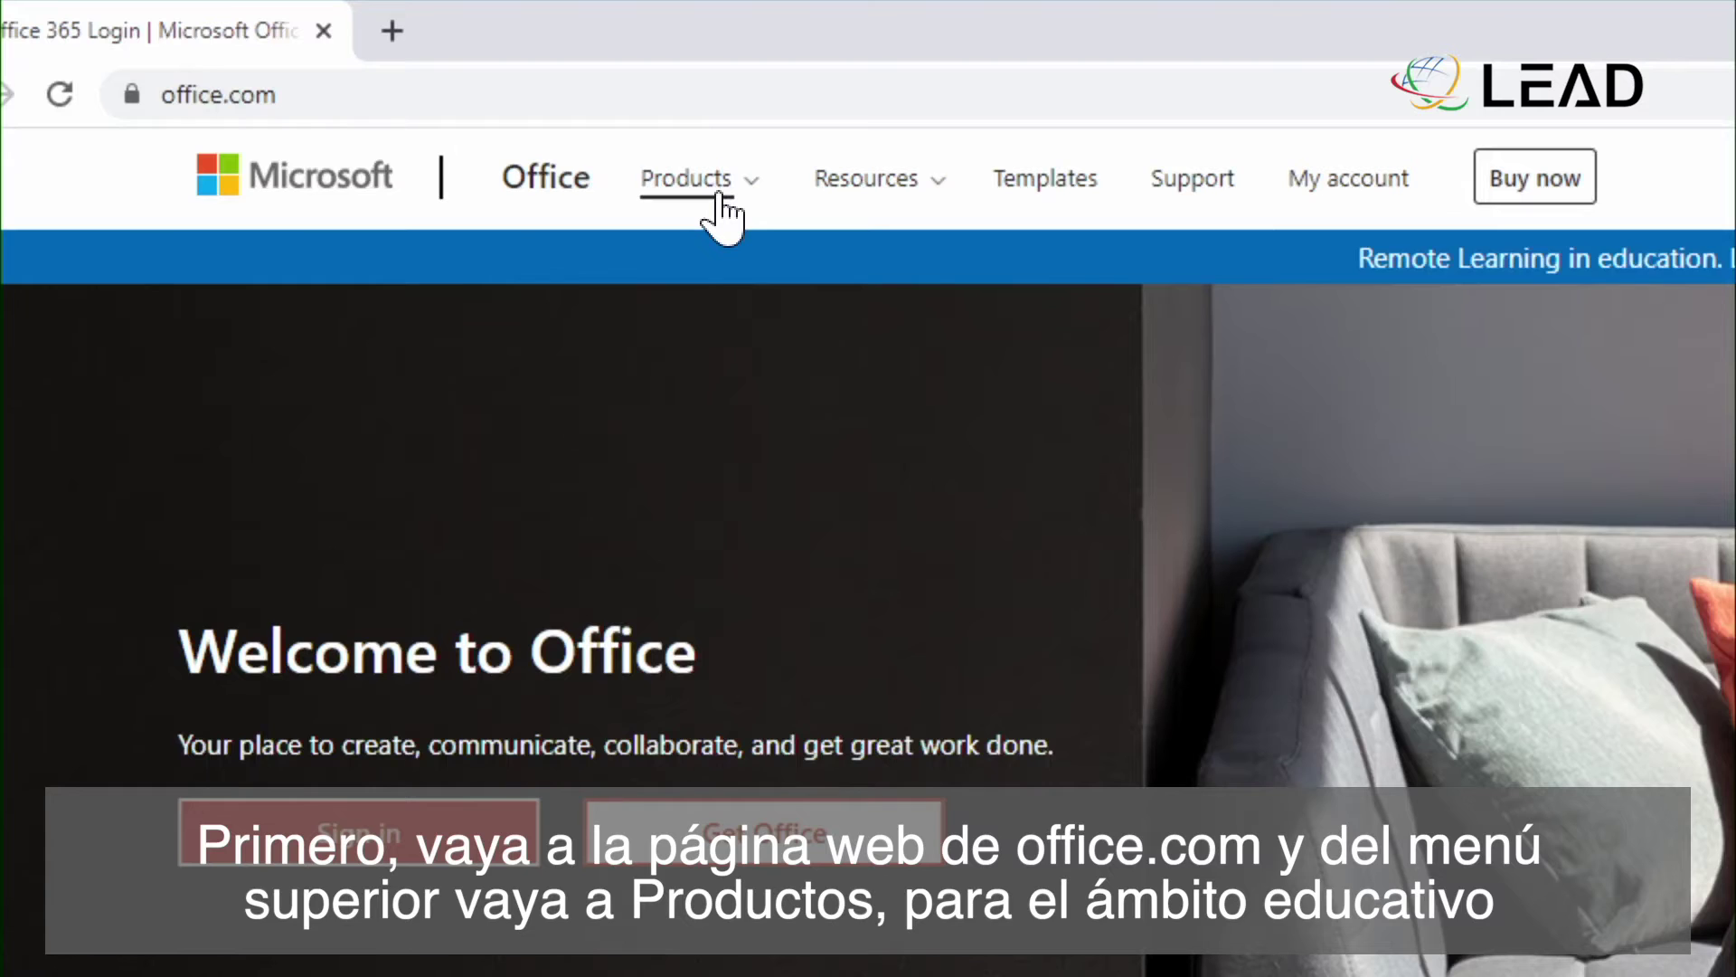
From the product menu's For schools page, start the free Office 365 Education signup.
left_click(719, 210)
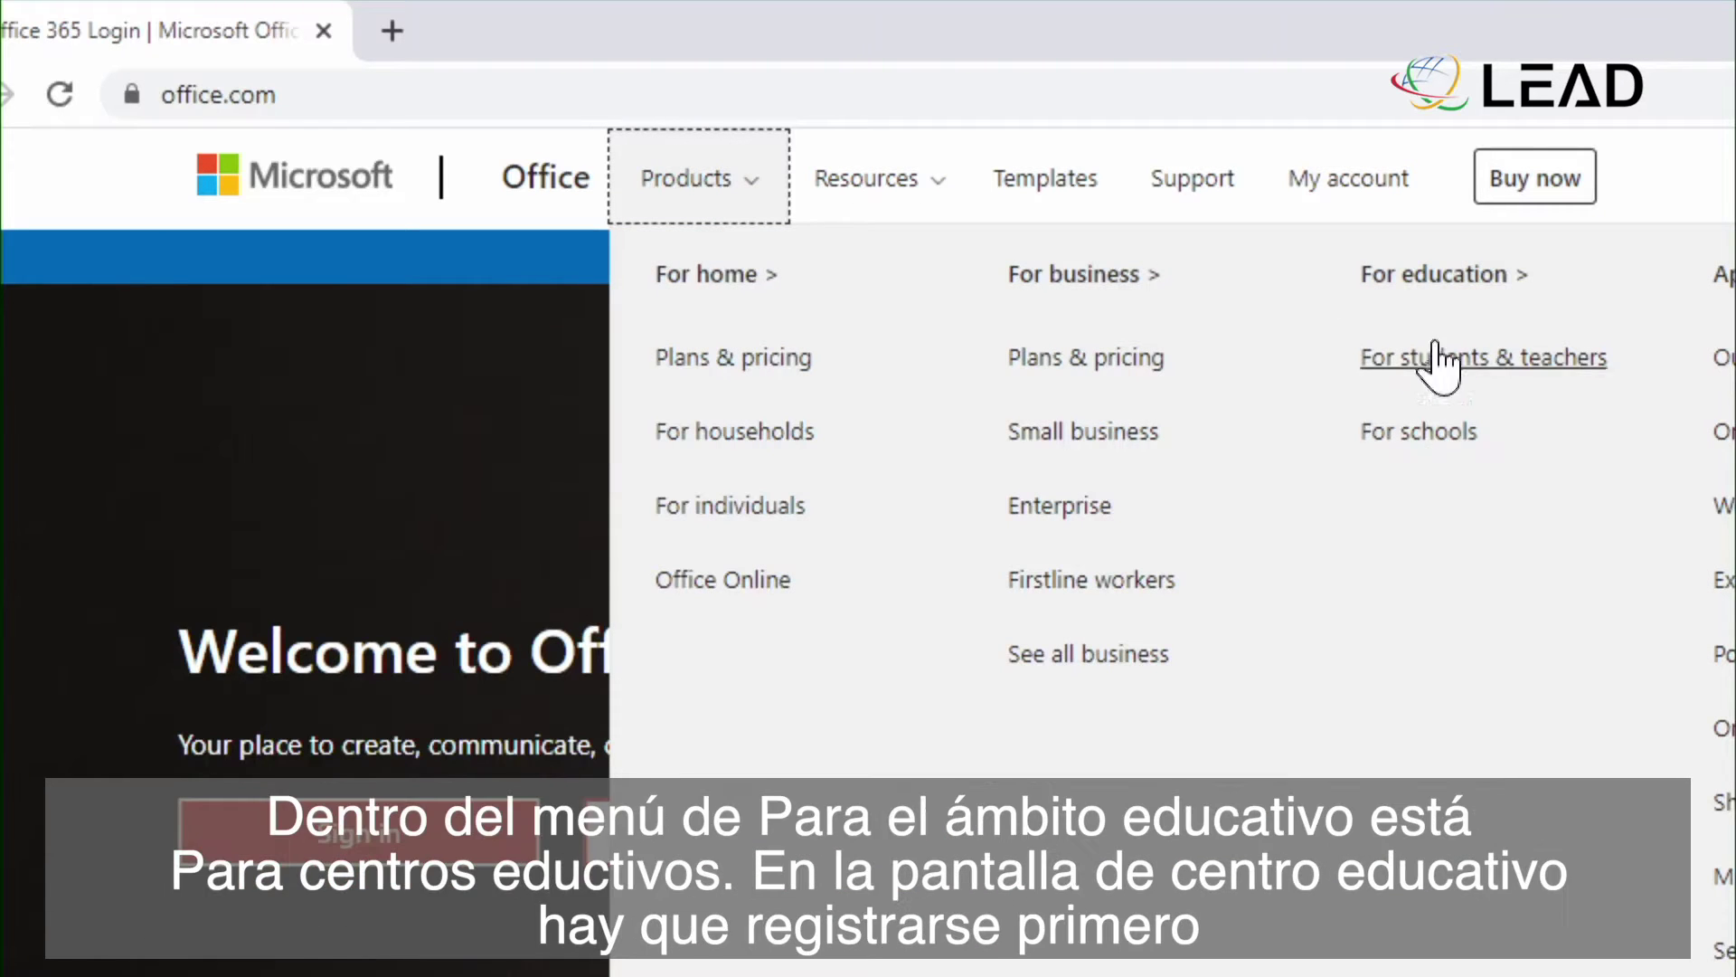
left_click(1417, 434)
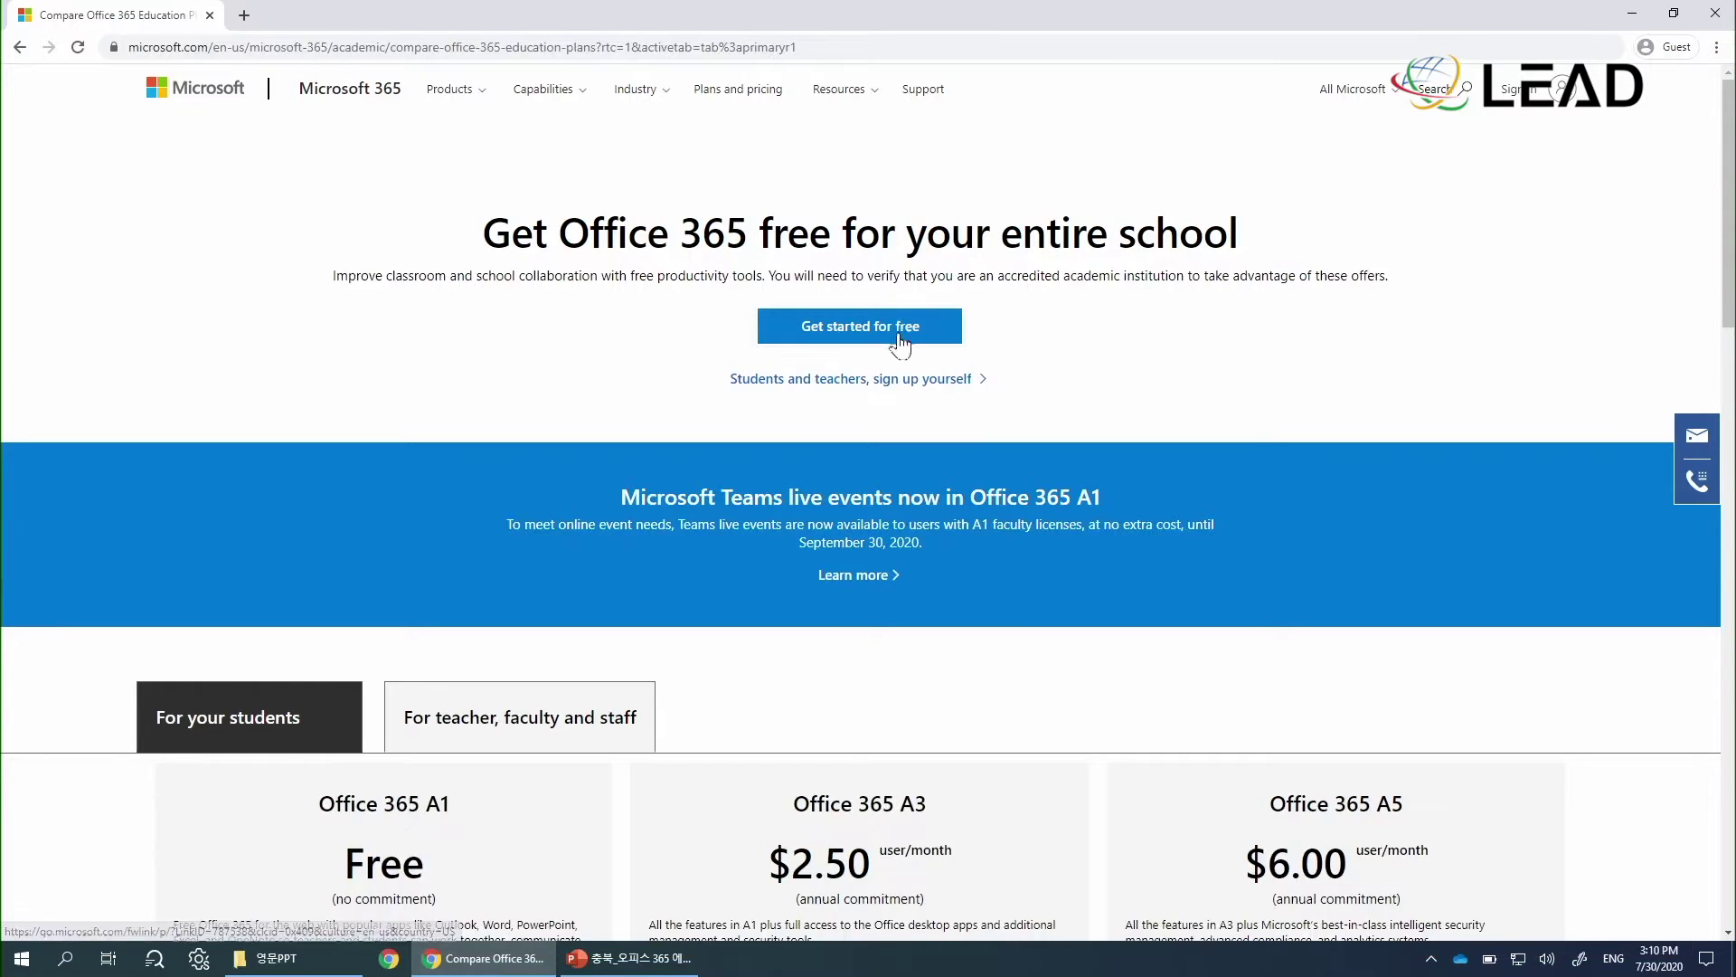
left_click(815, 340)
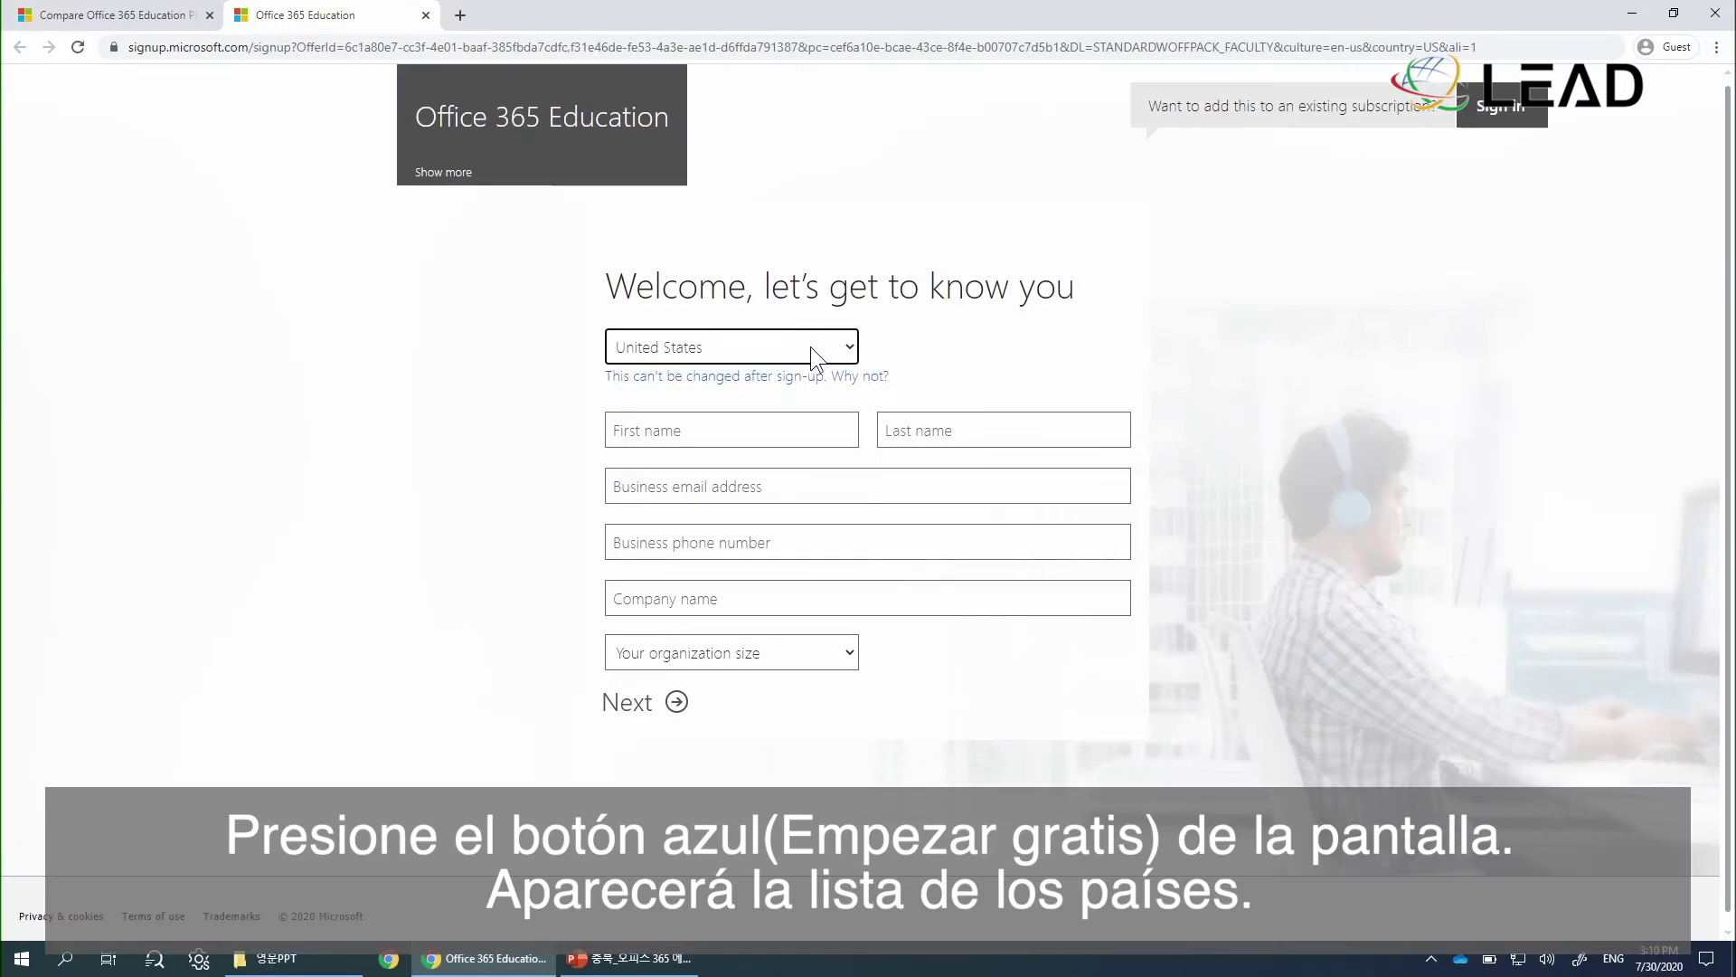
Keep United States as the country and enter the first name, last name, business email and phone number.
left_click(810, 345)
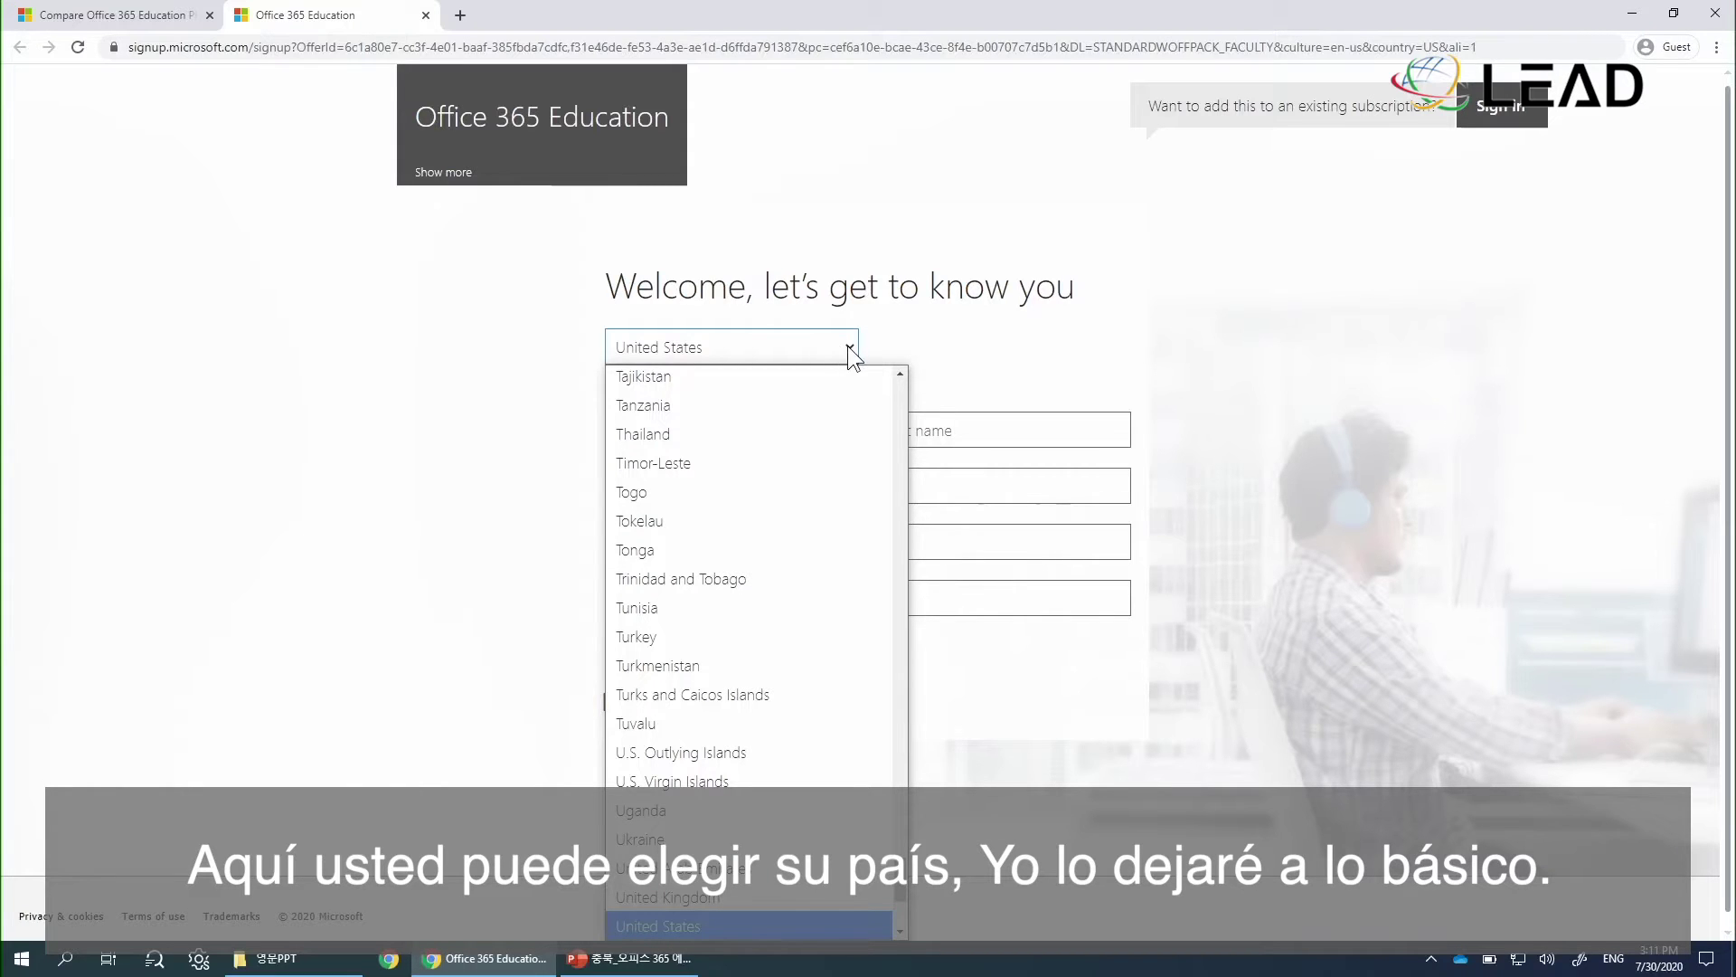
left_click(909, 345)
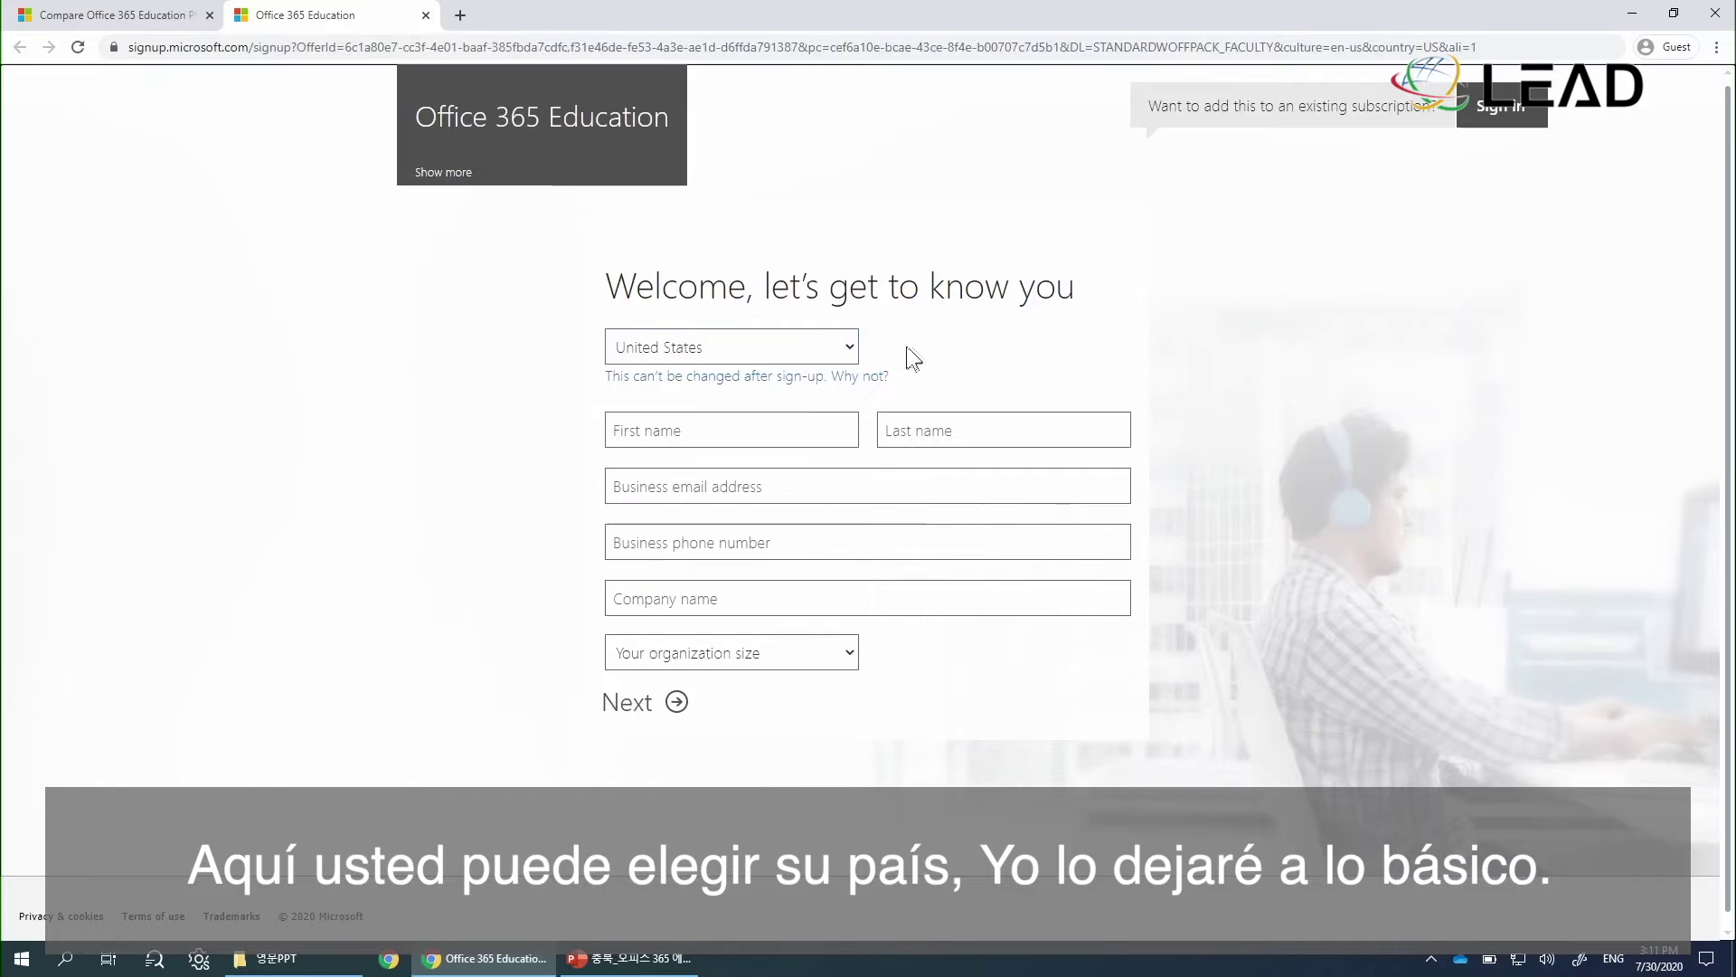
left_click(759, 426)
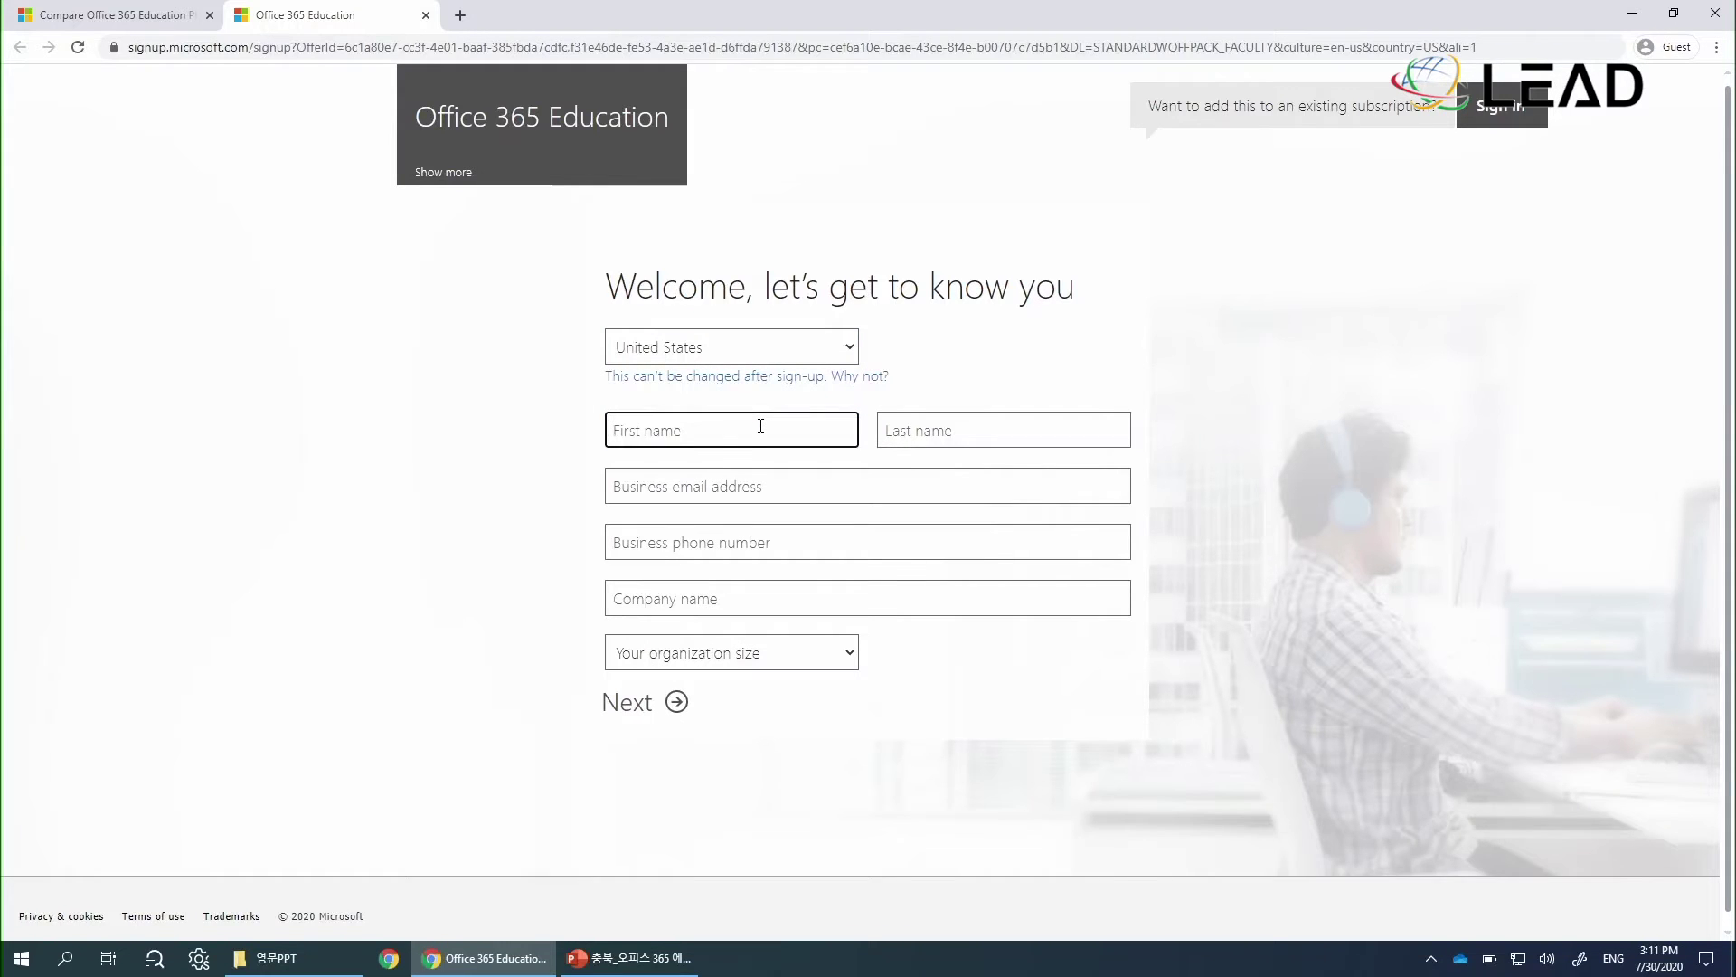
type("pink")
key("Tab")
type("pin")
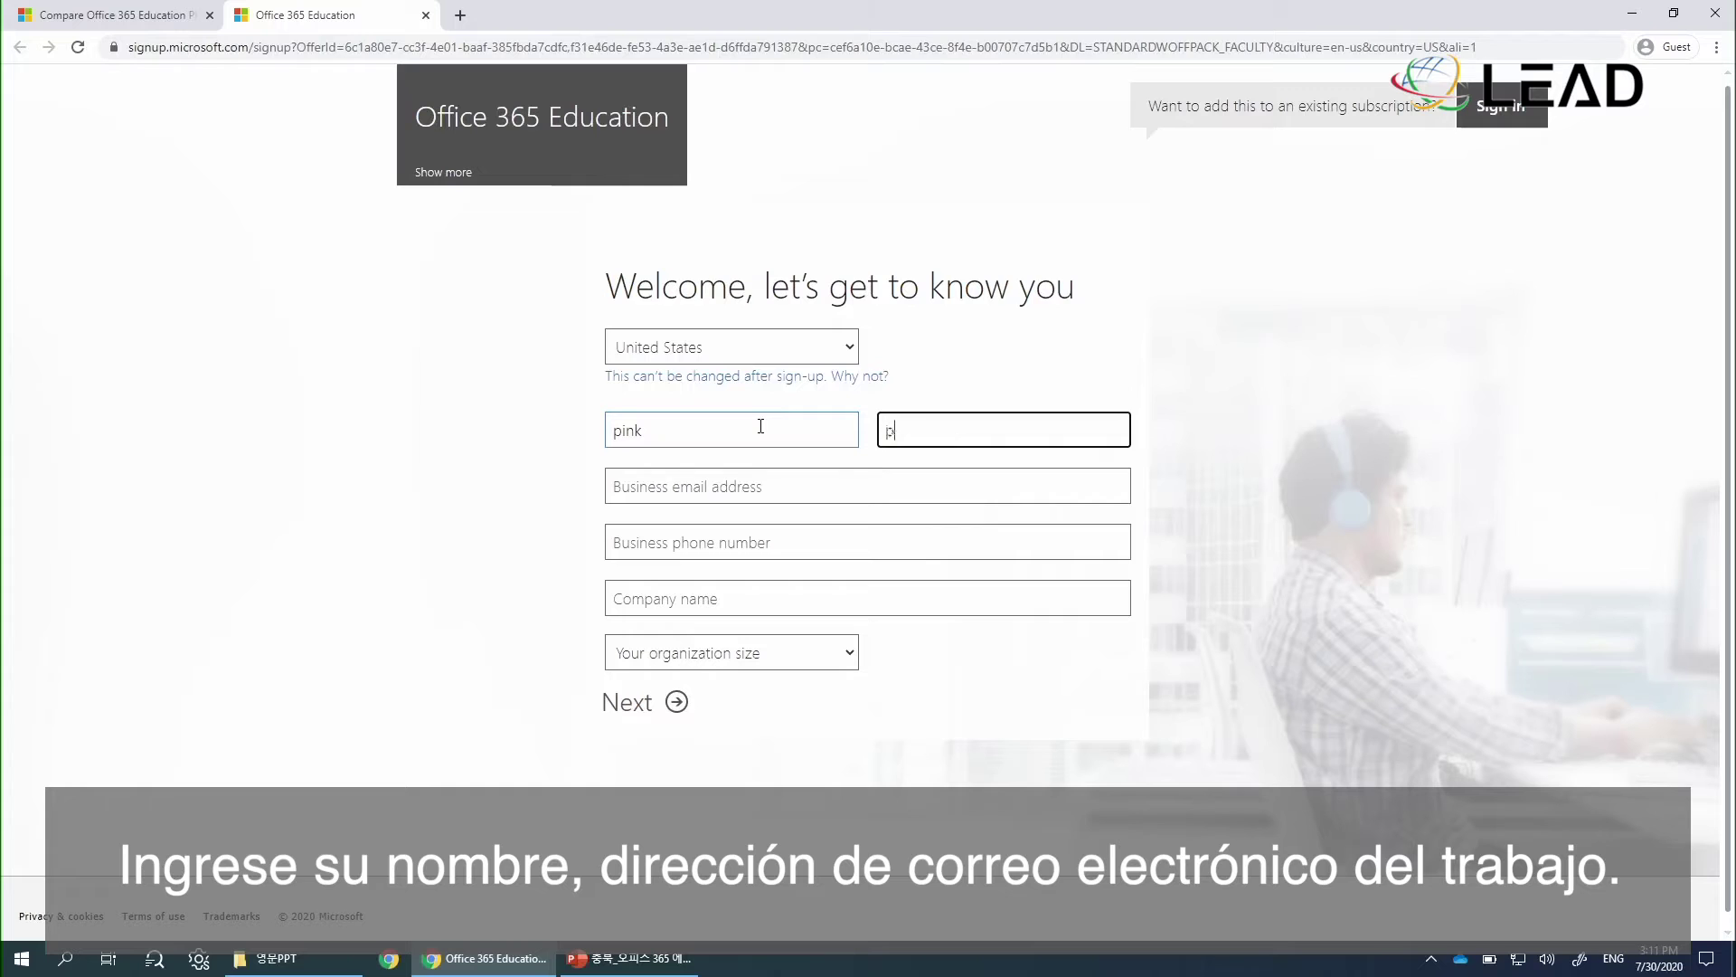
type("k2")
key("Tab")
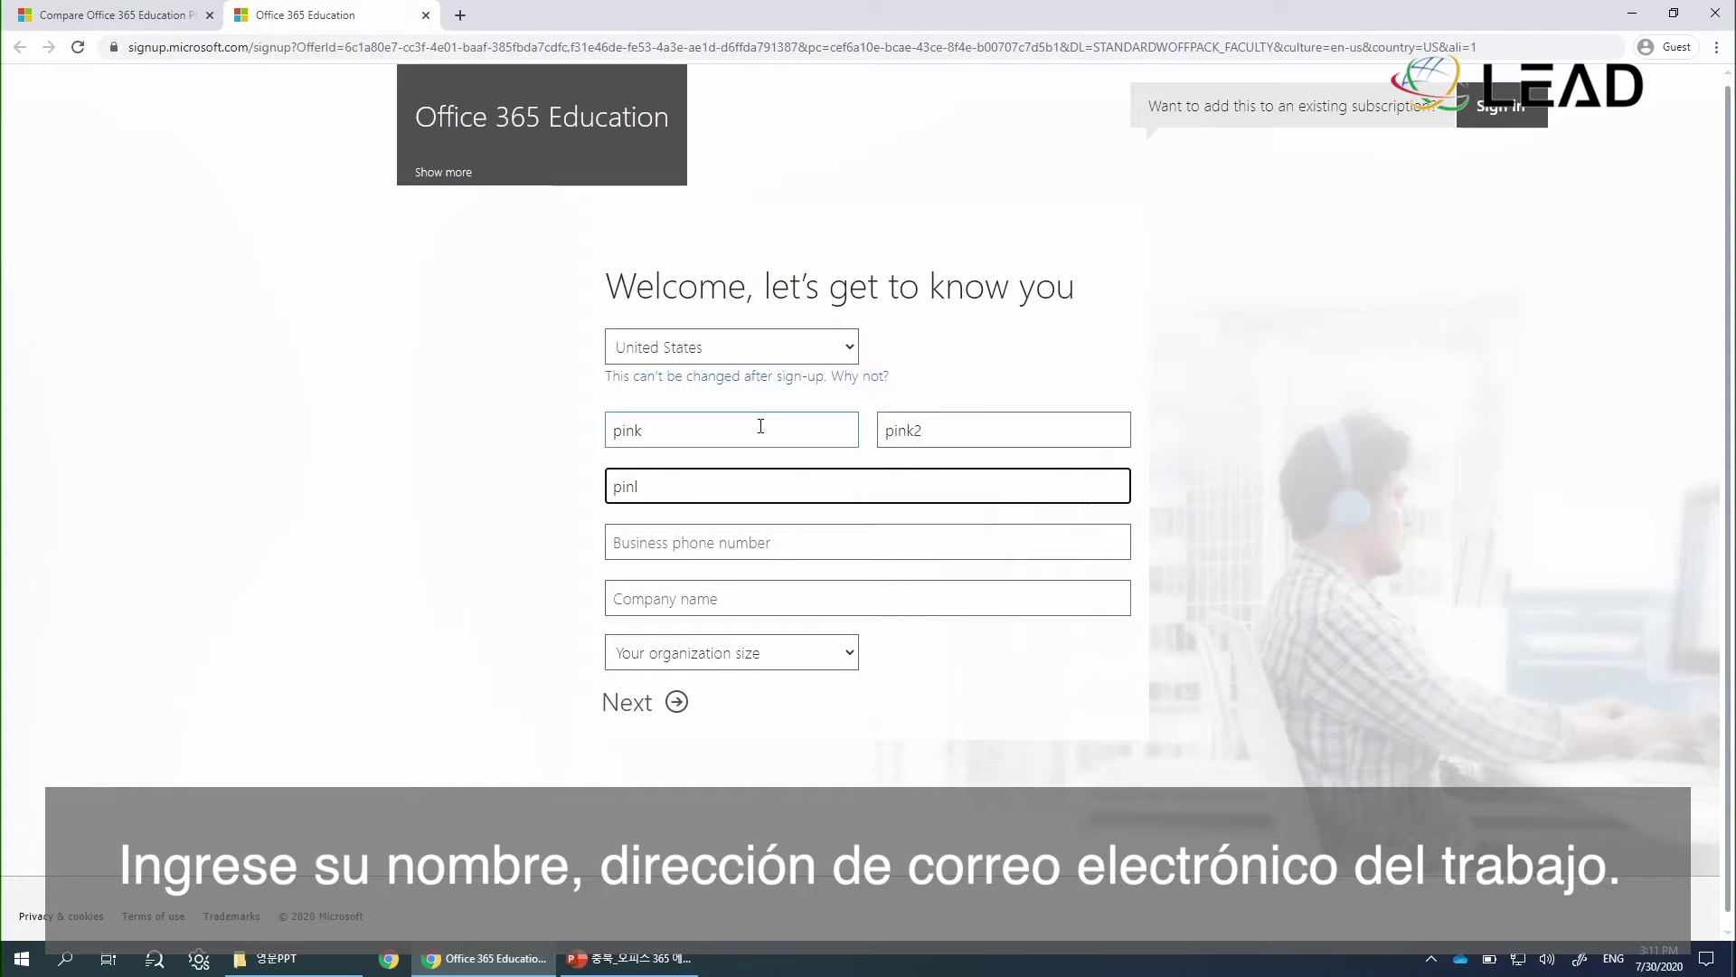
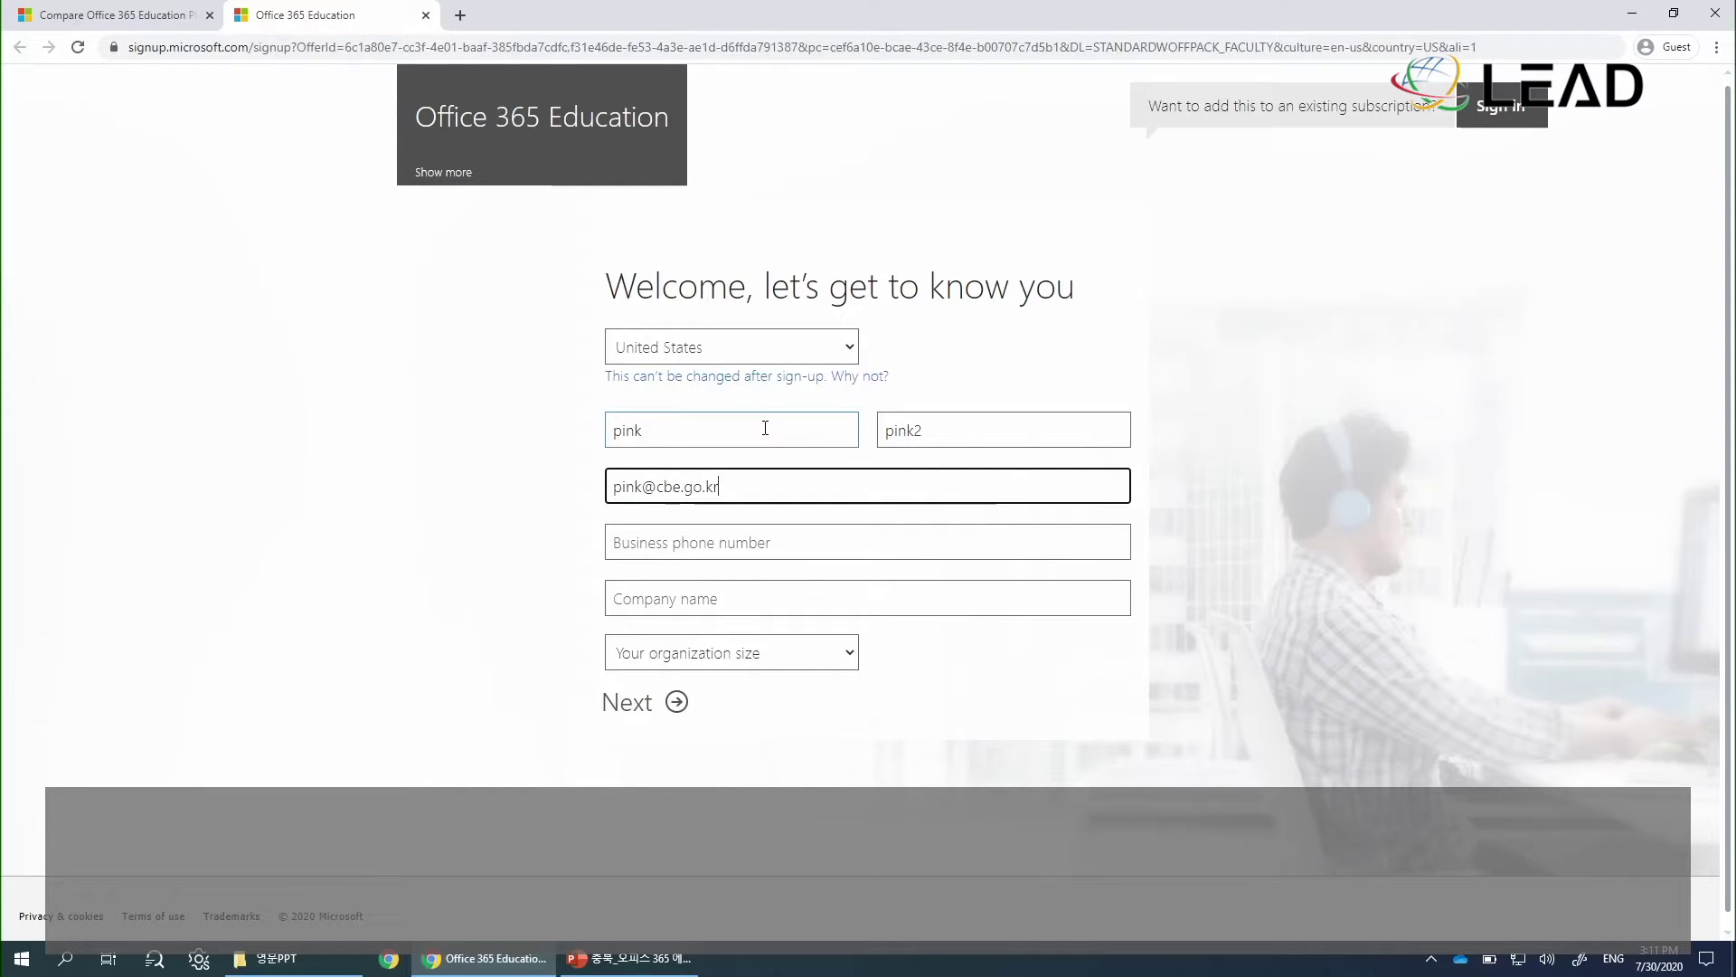
left_click(765, 534)
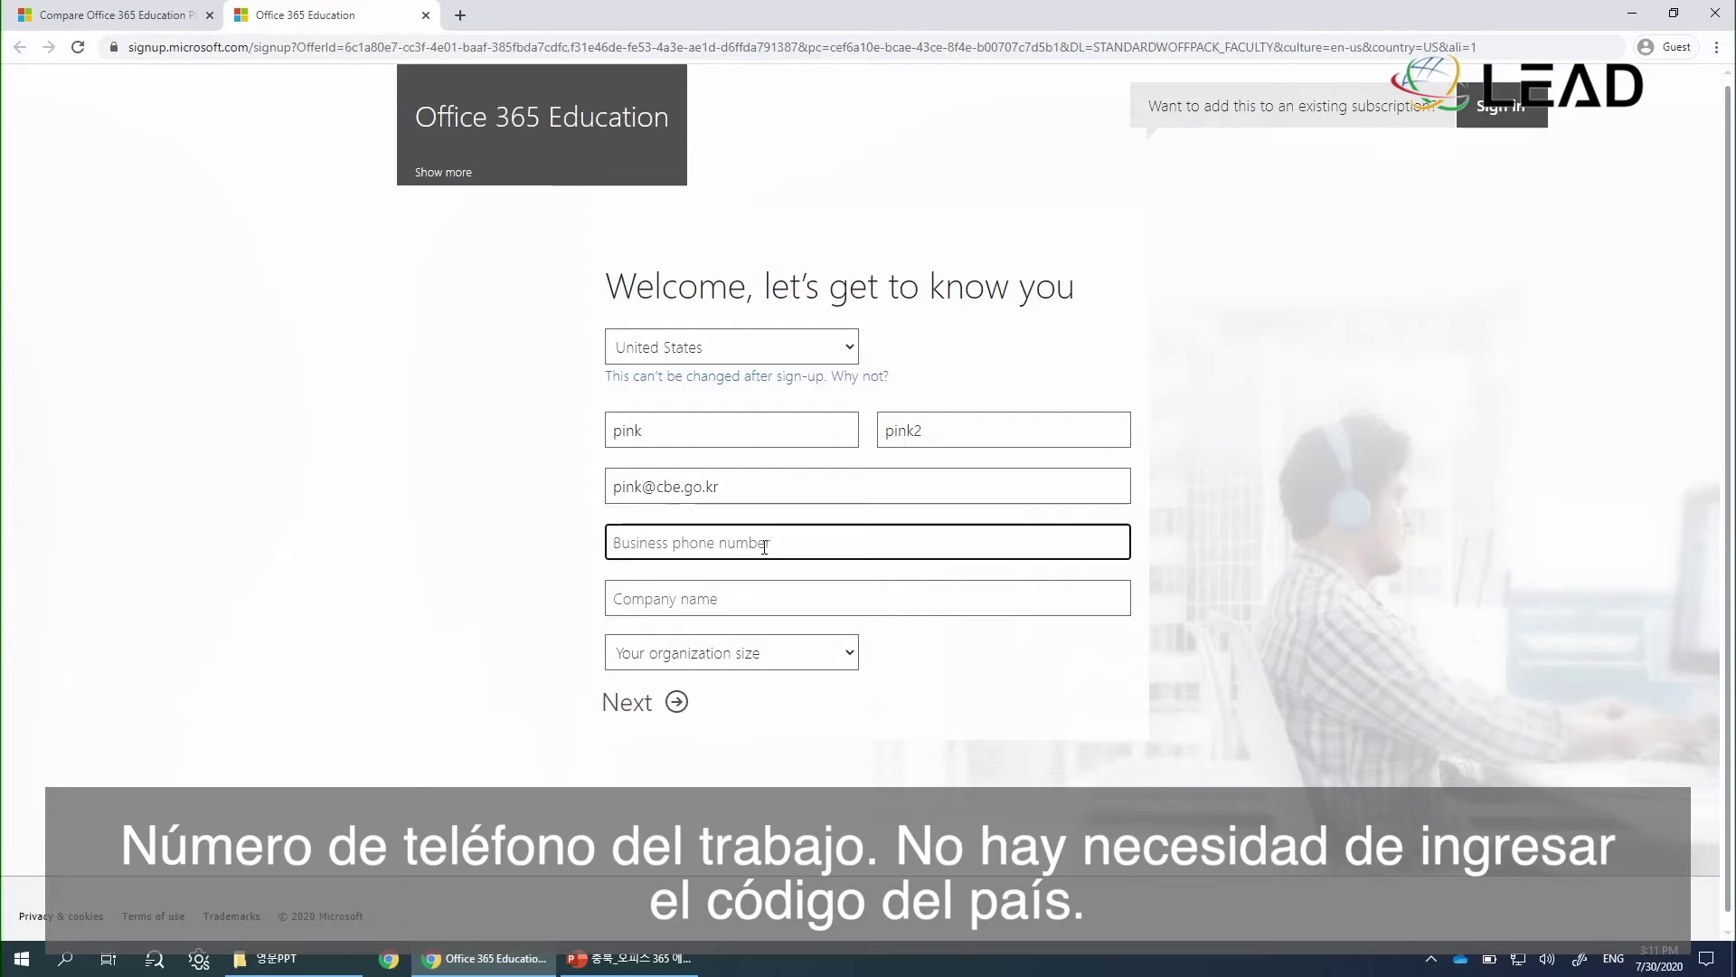
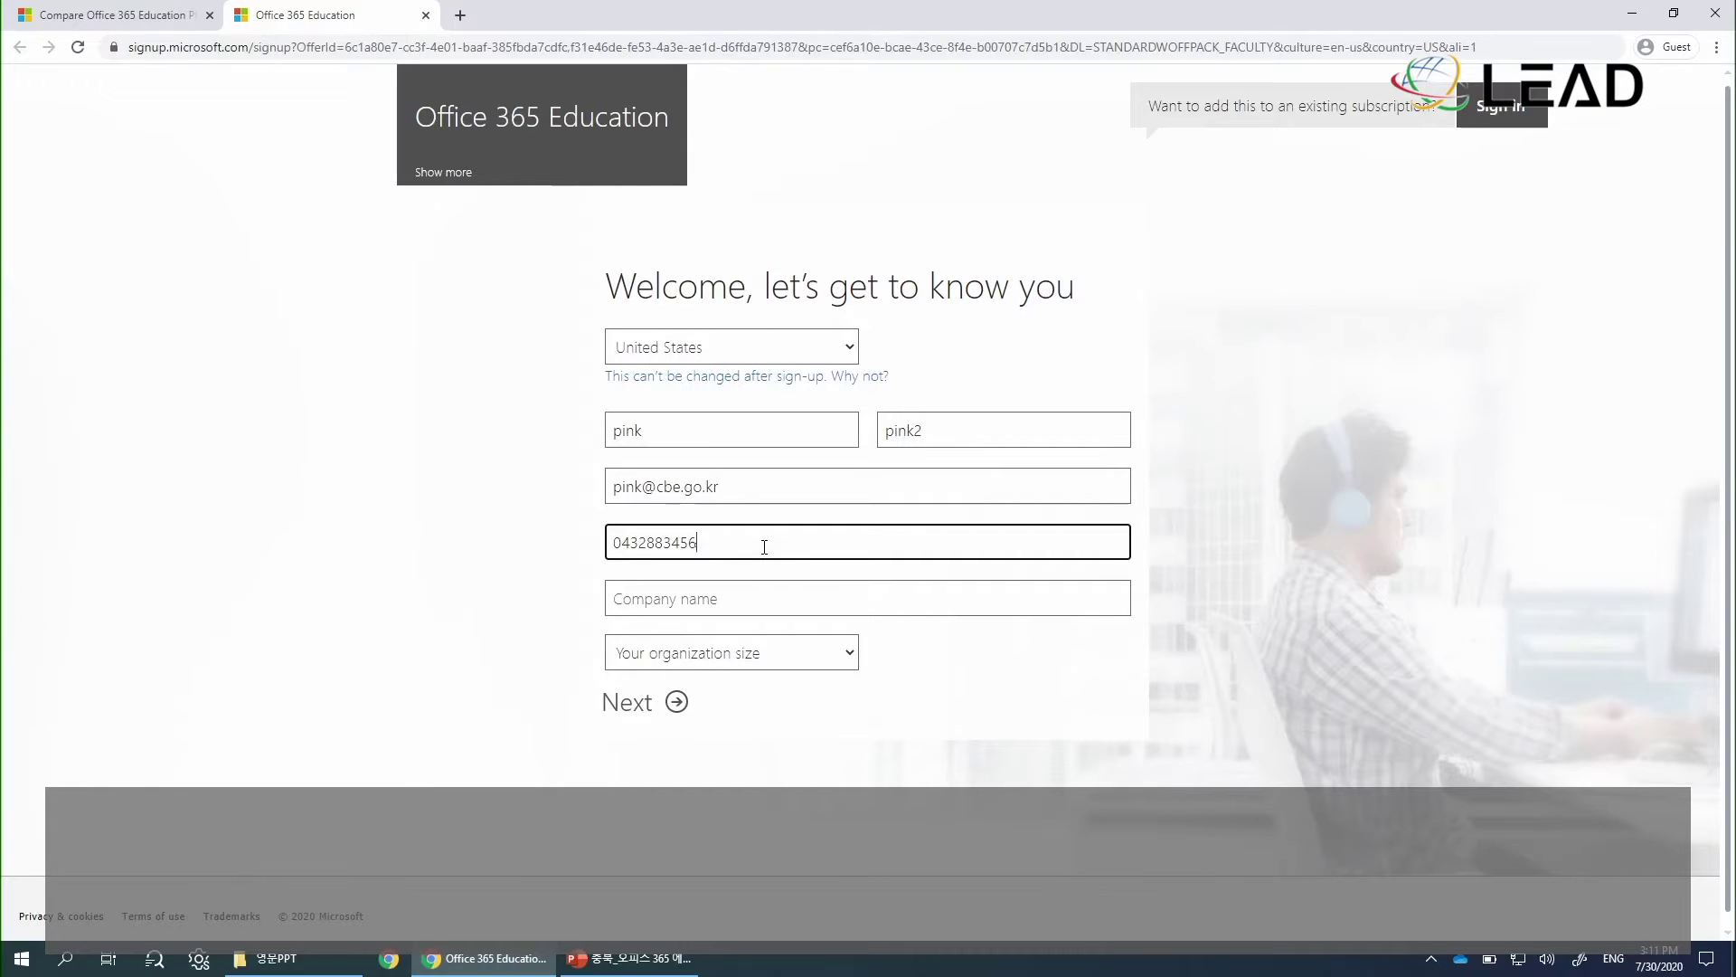
Enter the elementary school's name, choose 250-999 people as organization size, and continue.
key("Tab")
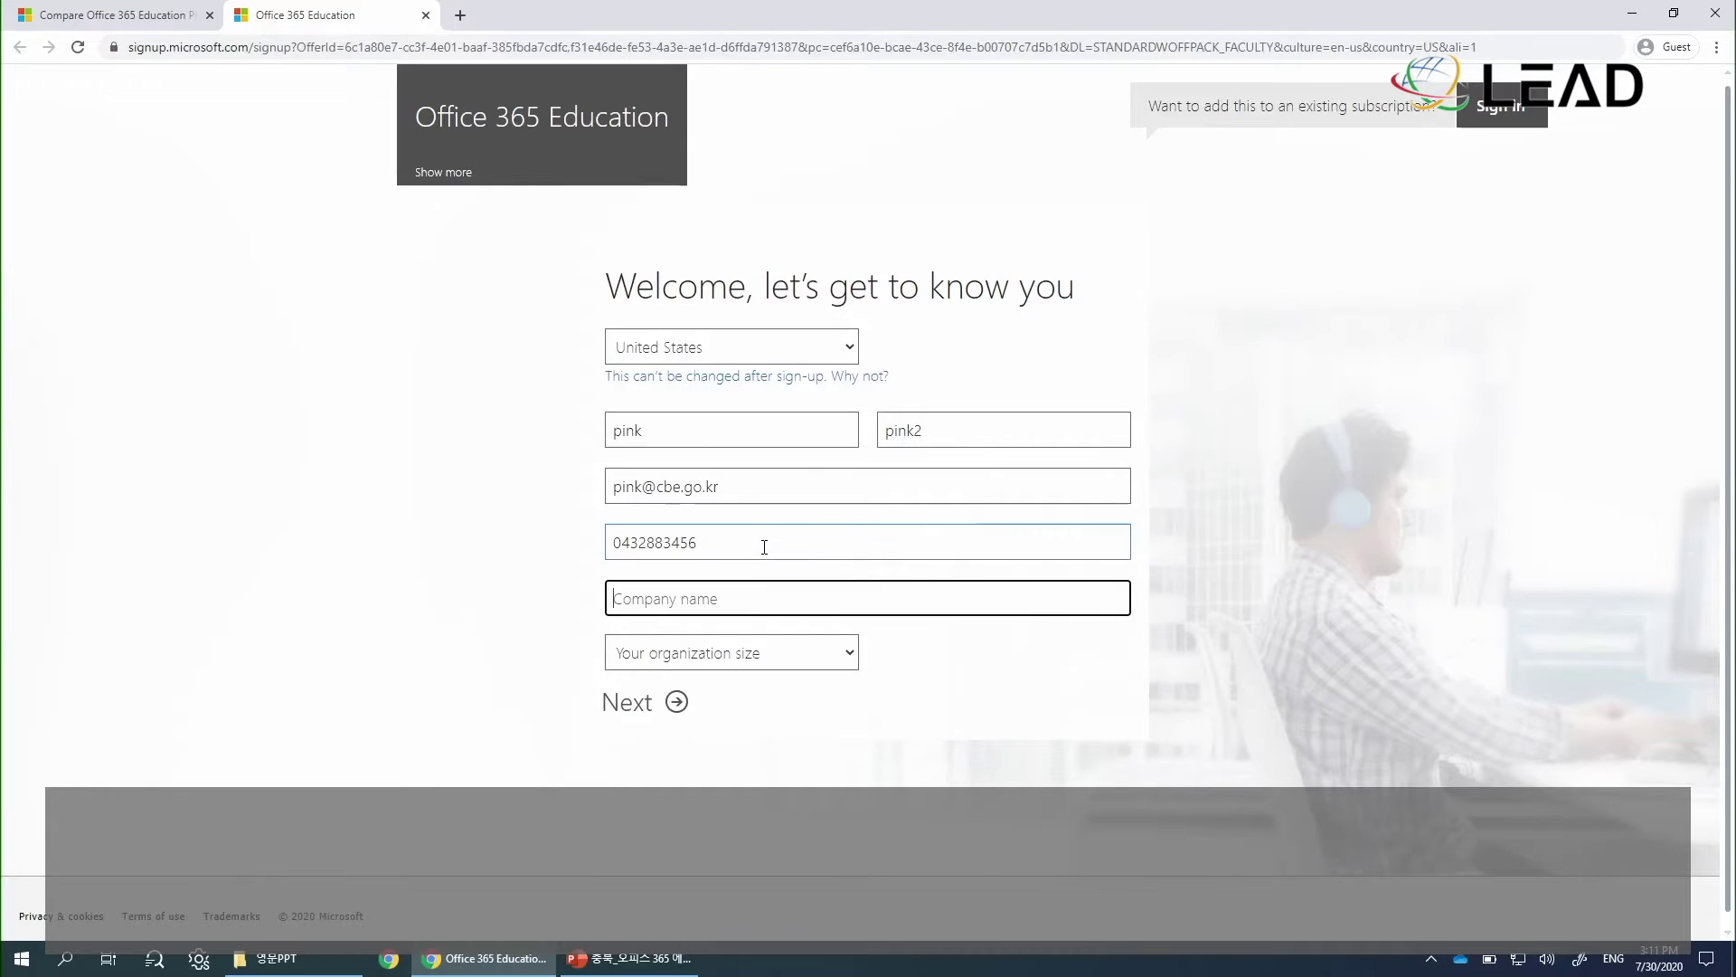
type("wonbong")
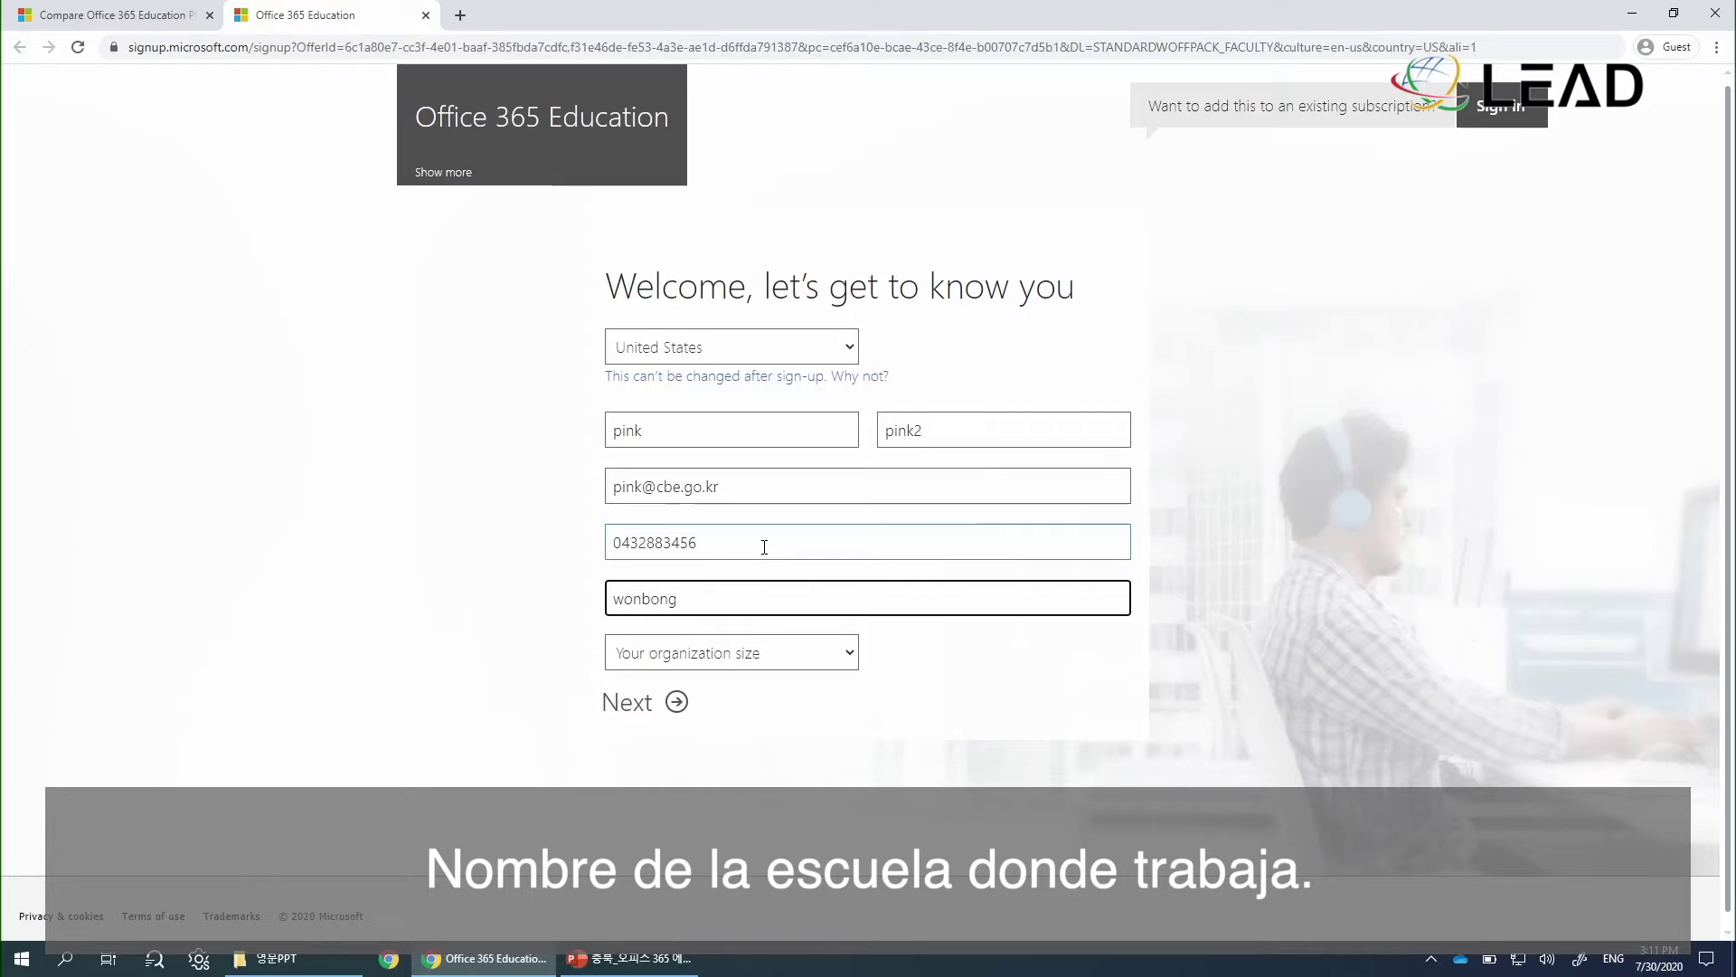
type(" wlementary school")
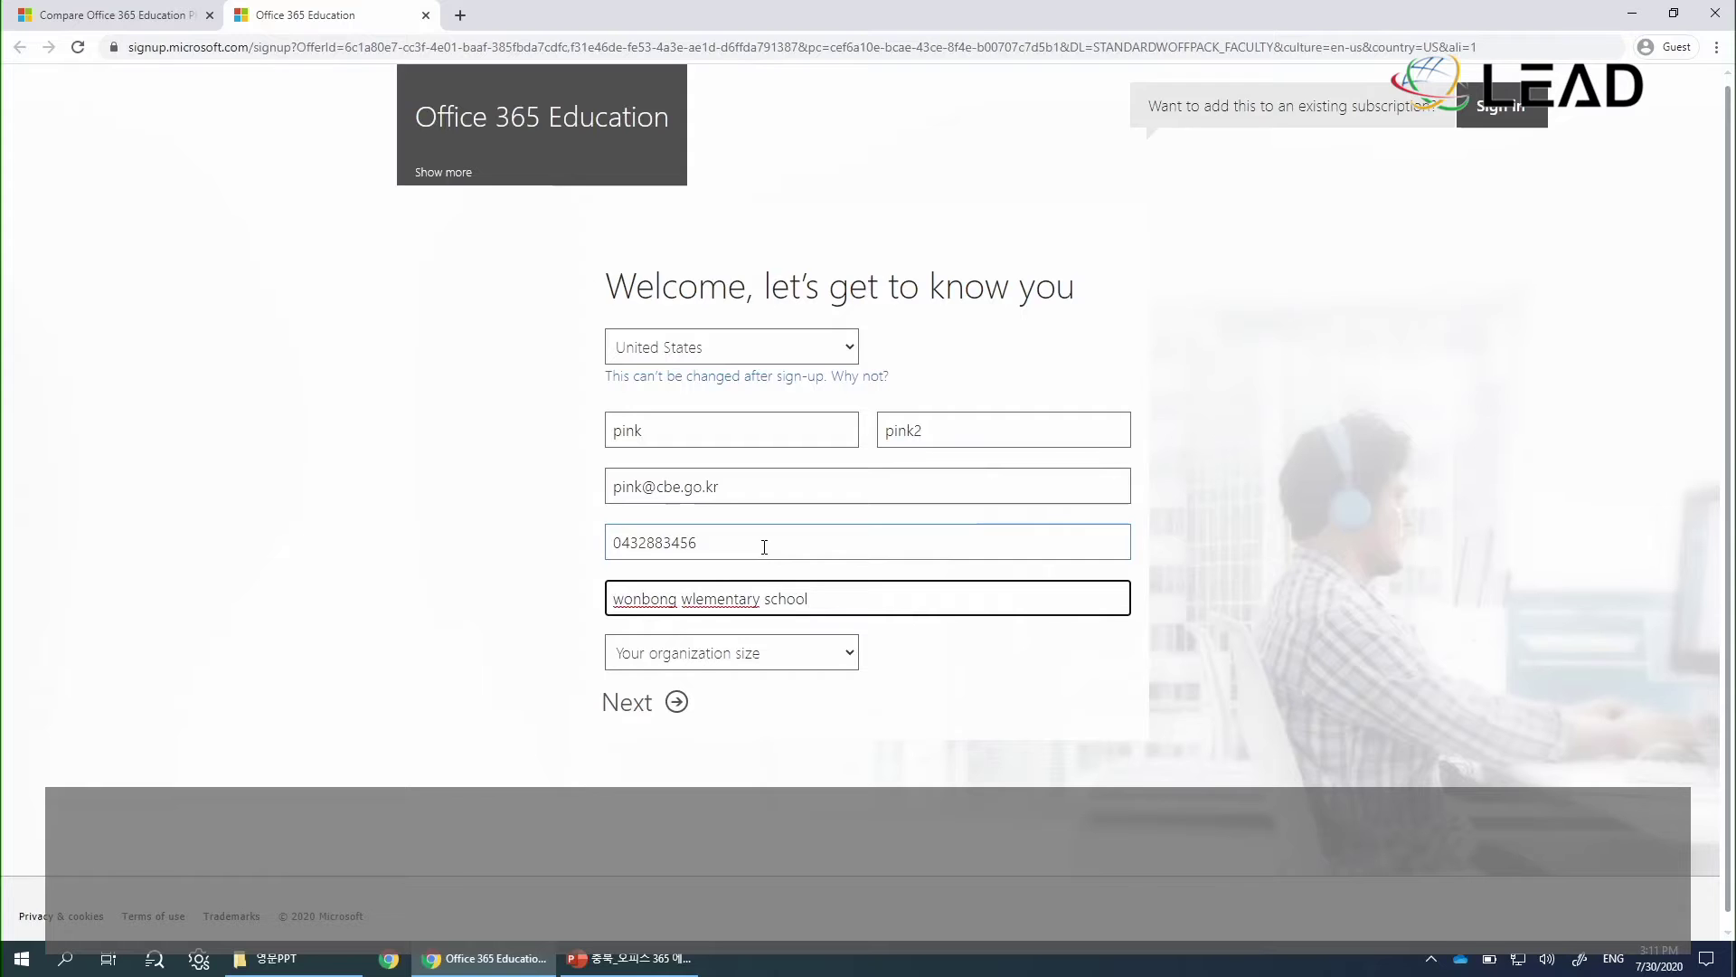
left_click(693, 598)
key("BackSpace")
type("e")
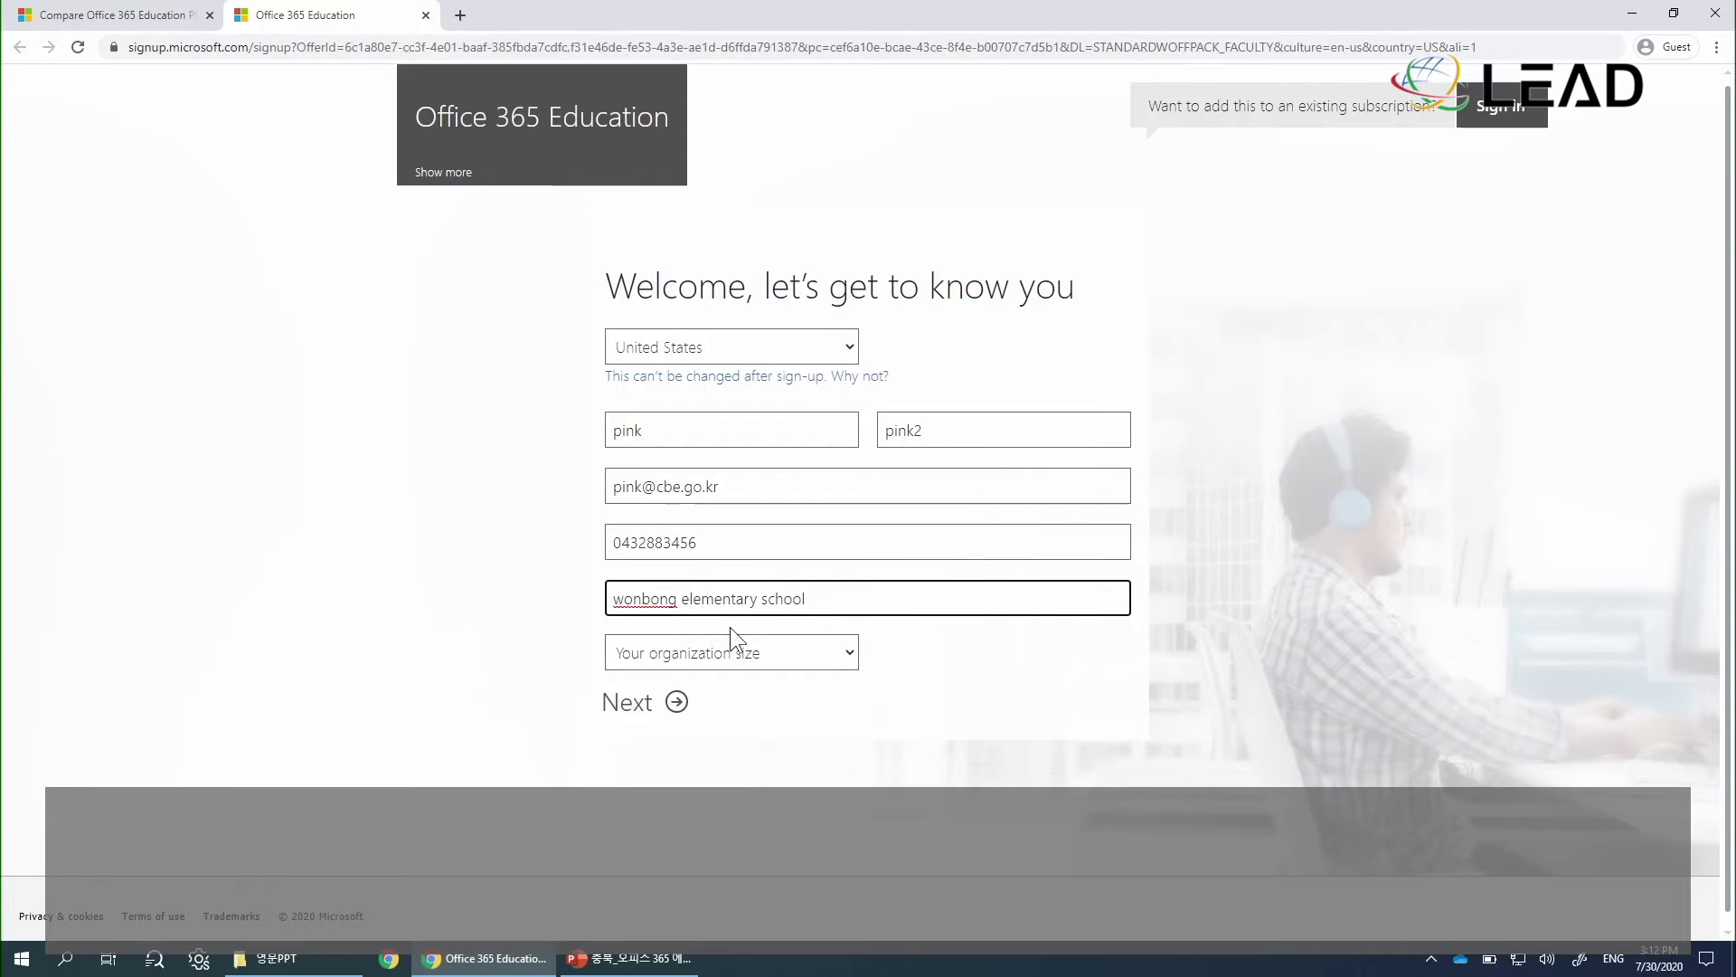
left_click(729, 648)
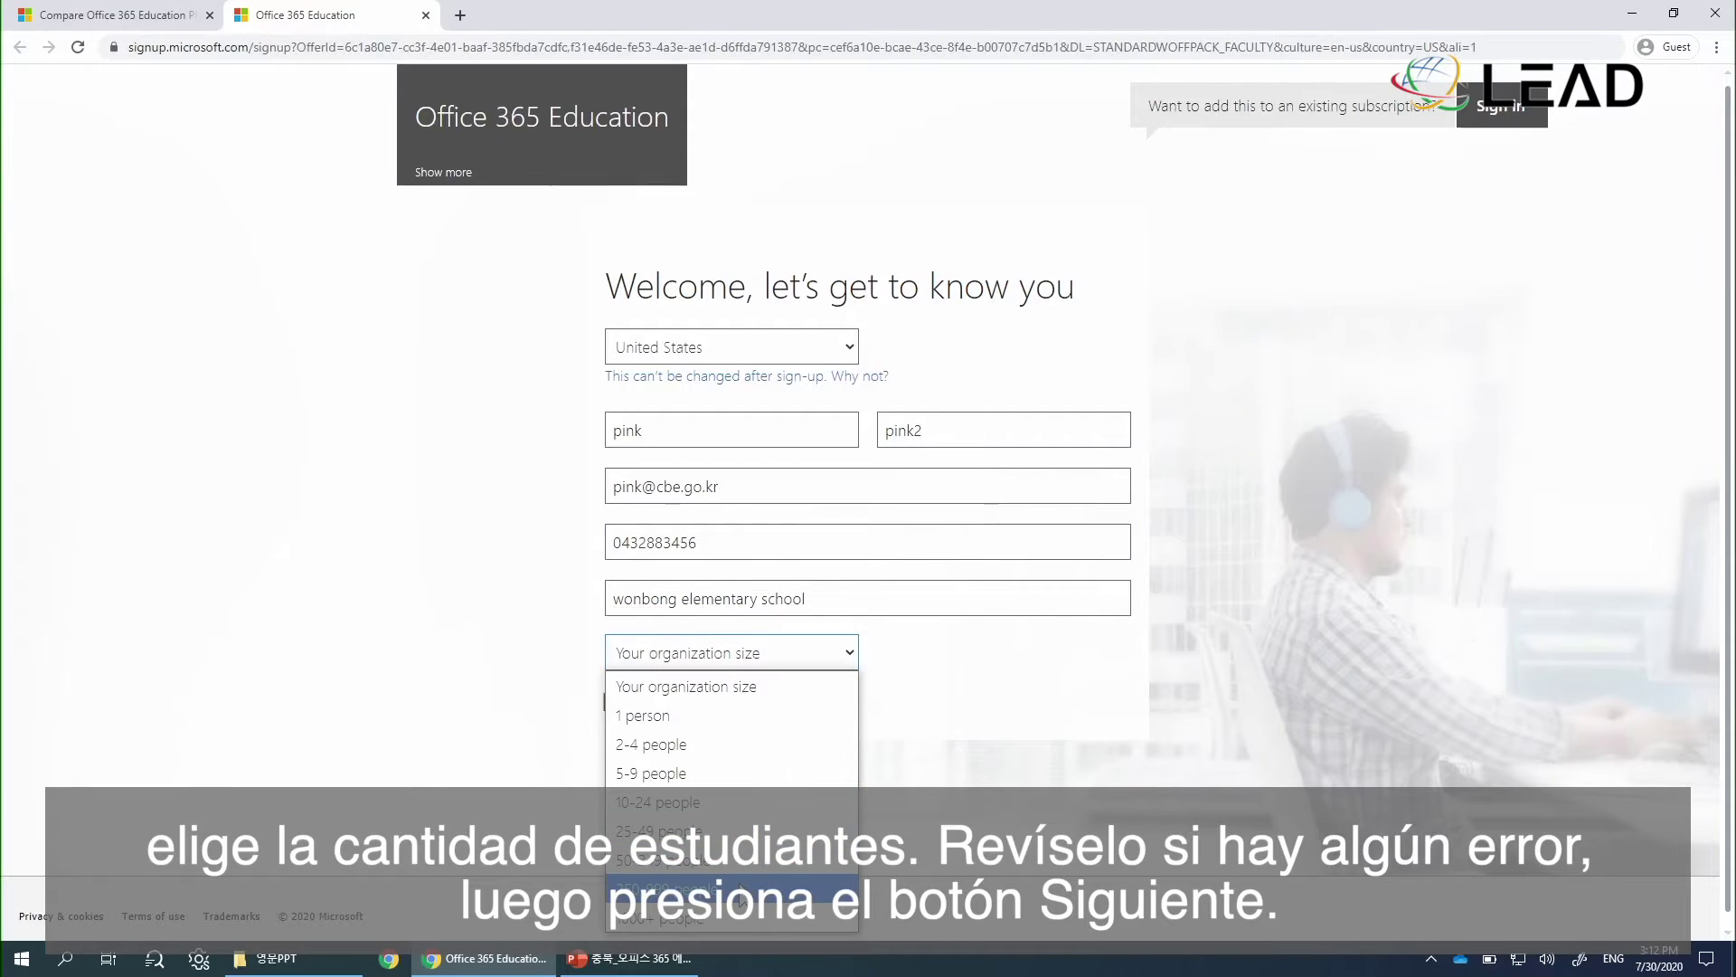
left_click(739, 889)
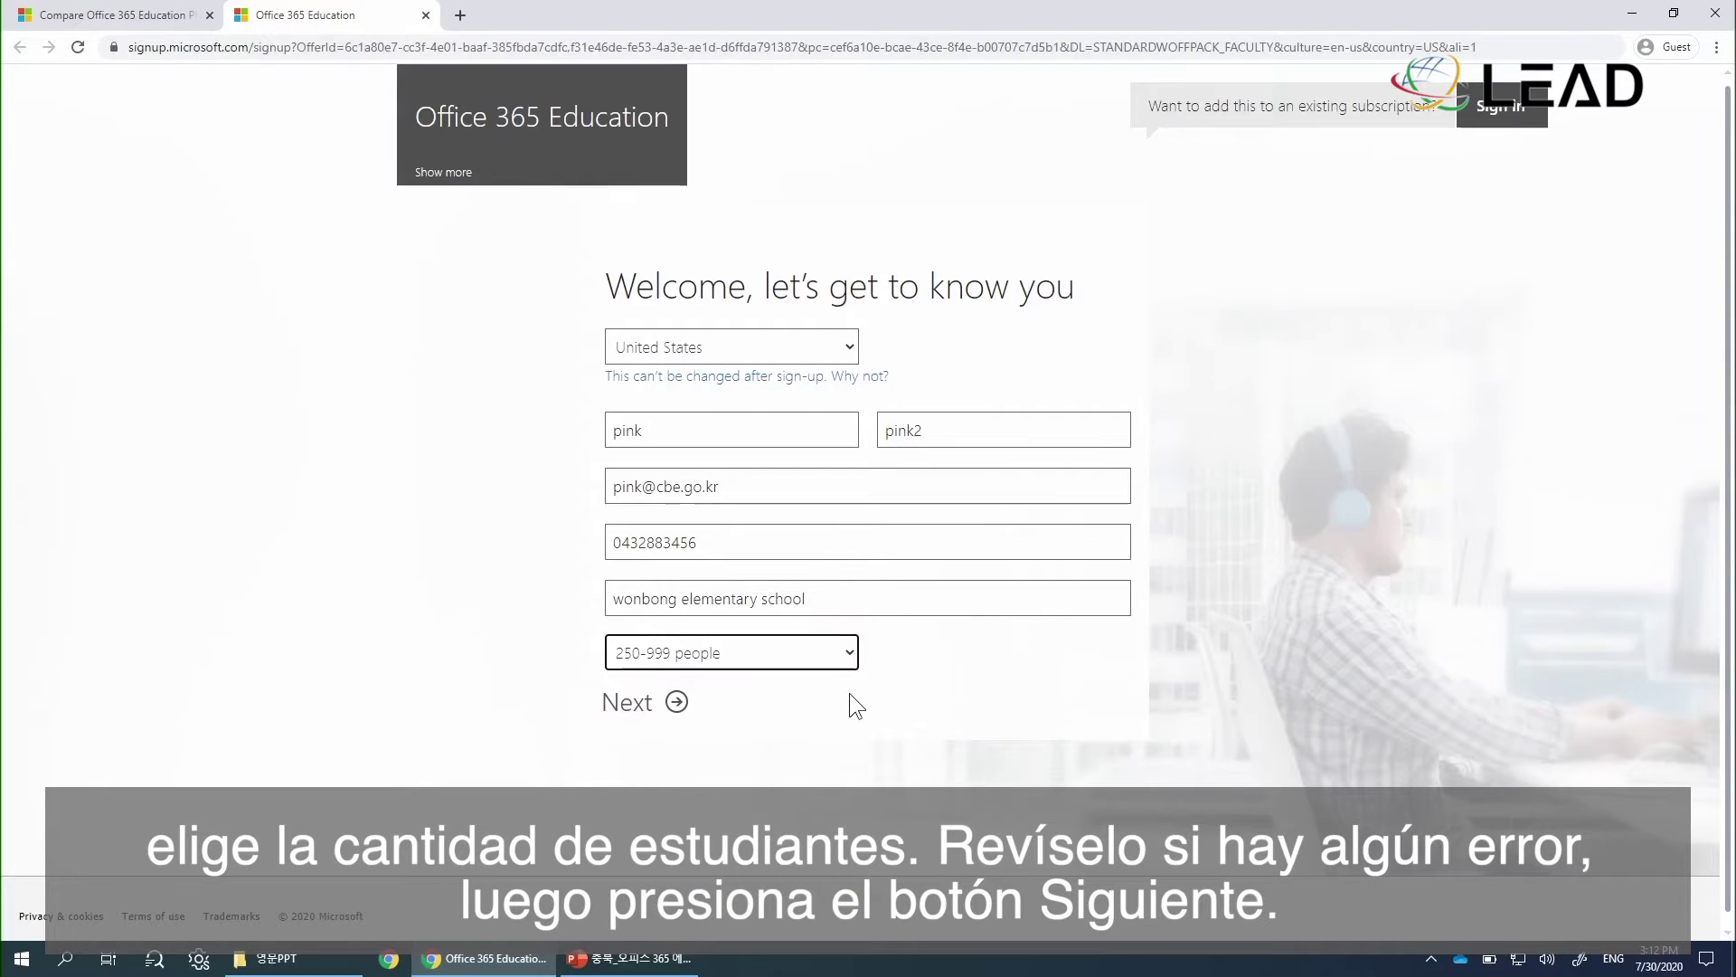
left_click(671, 709)
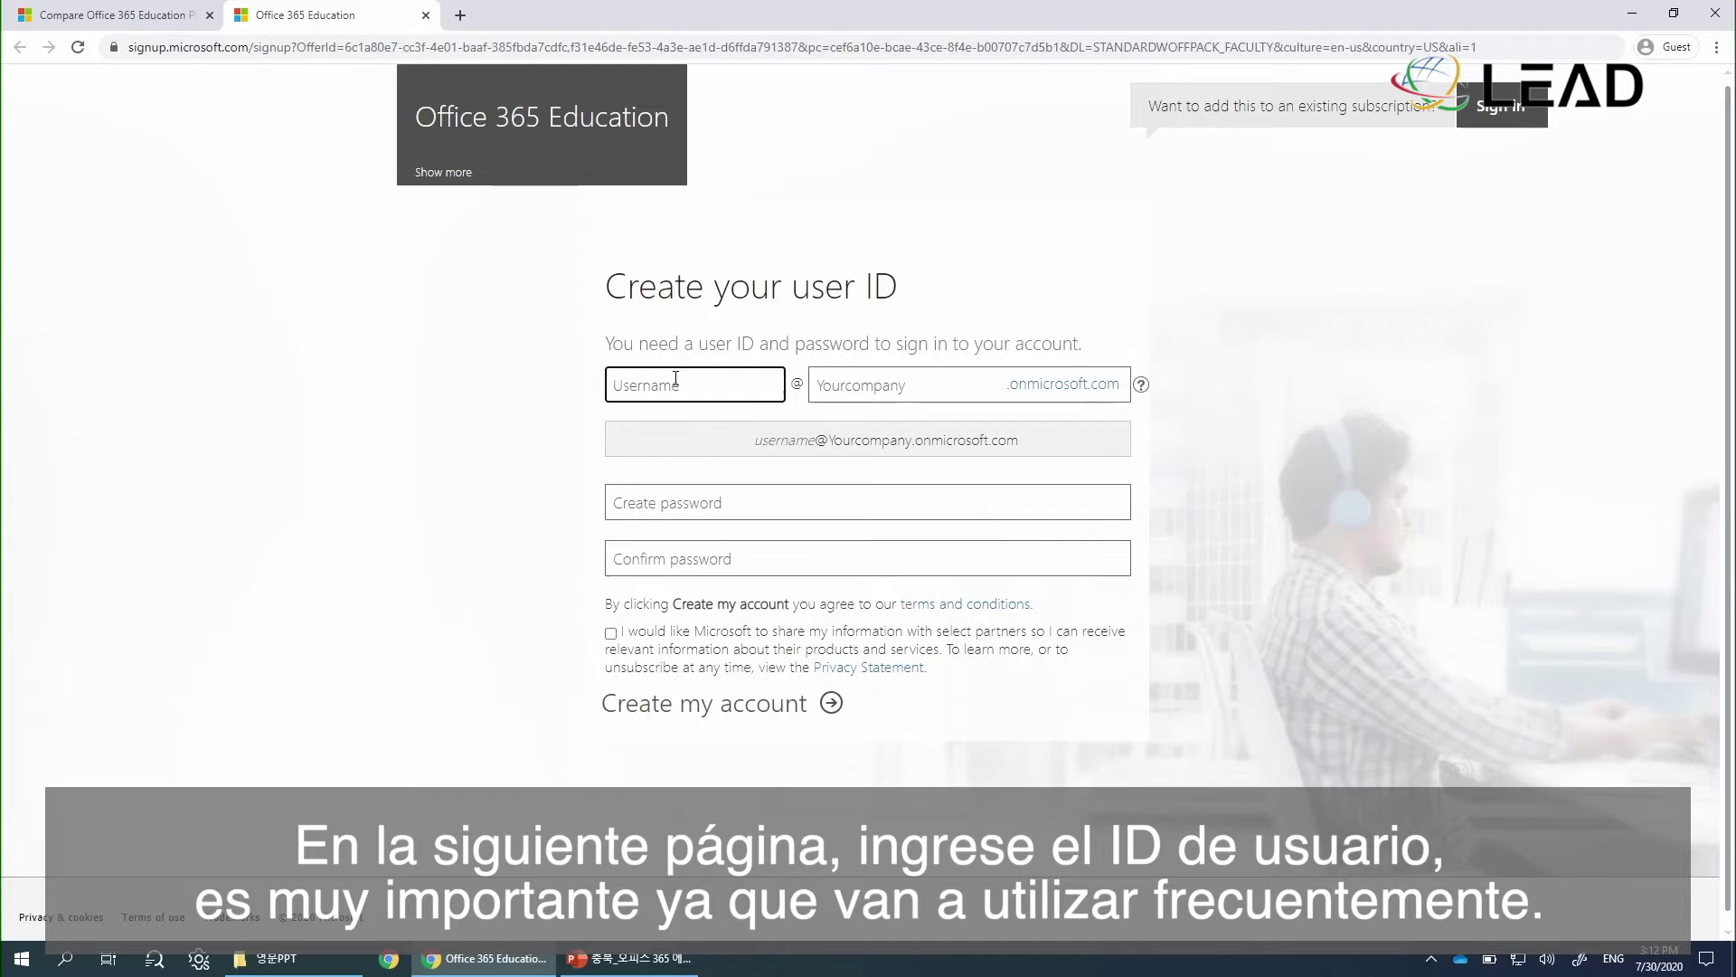
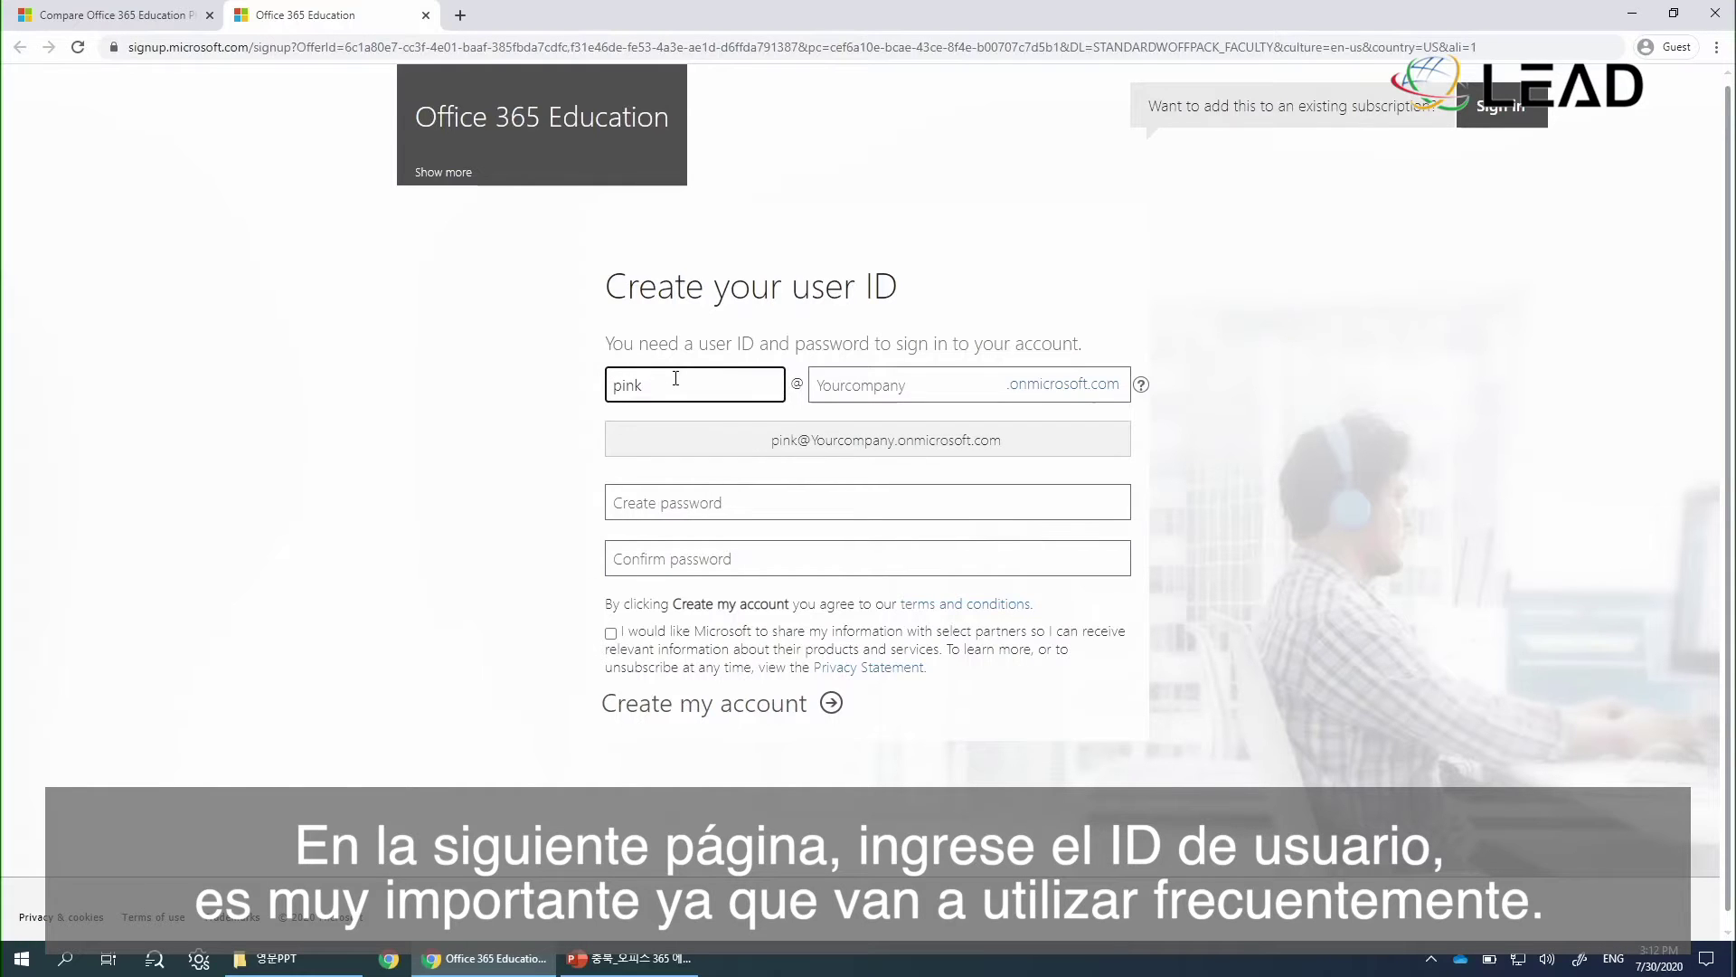
Enter a username and an onmicrosoft.com domain name, then type and confirm the password.
key("Tab")
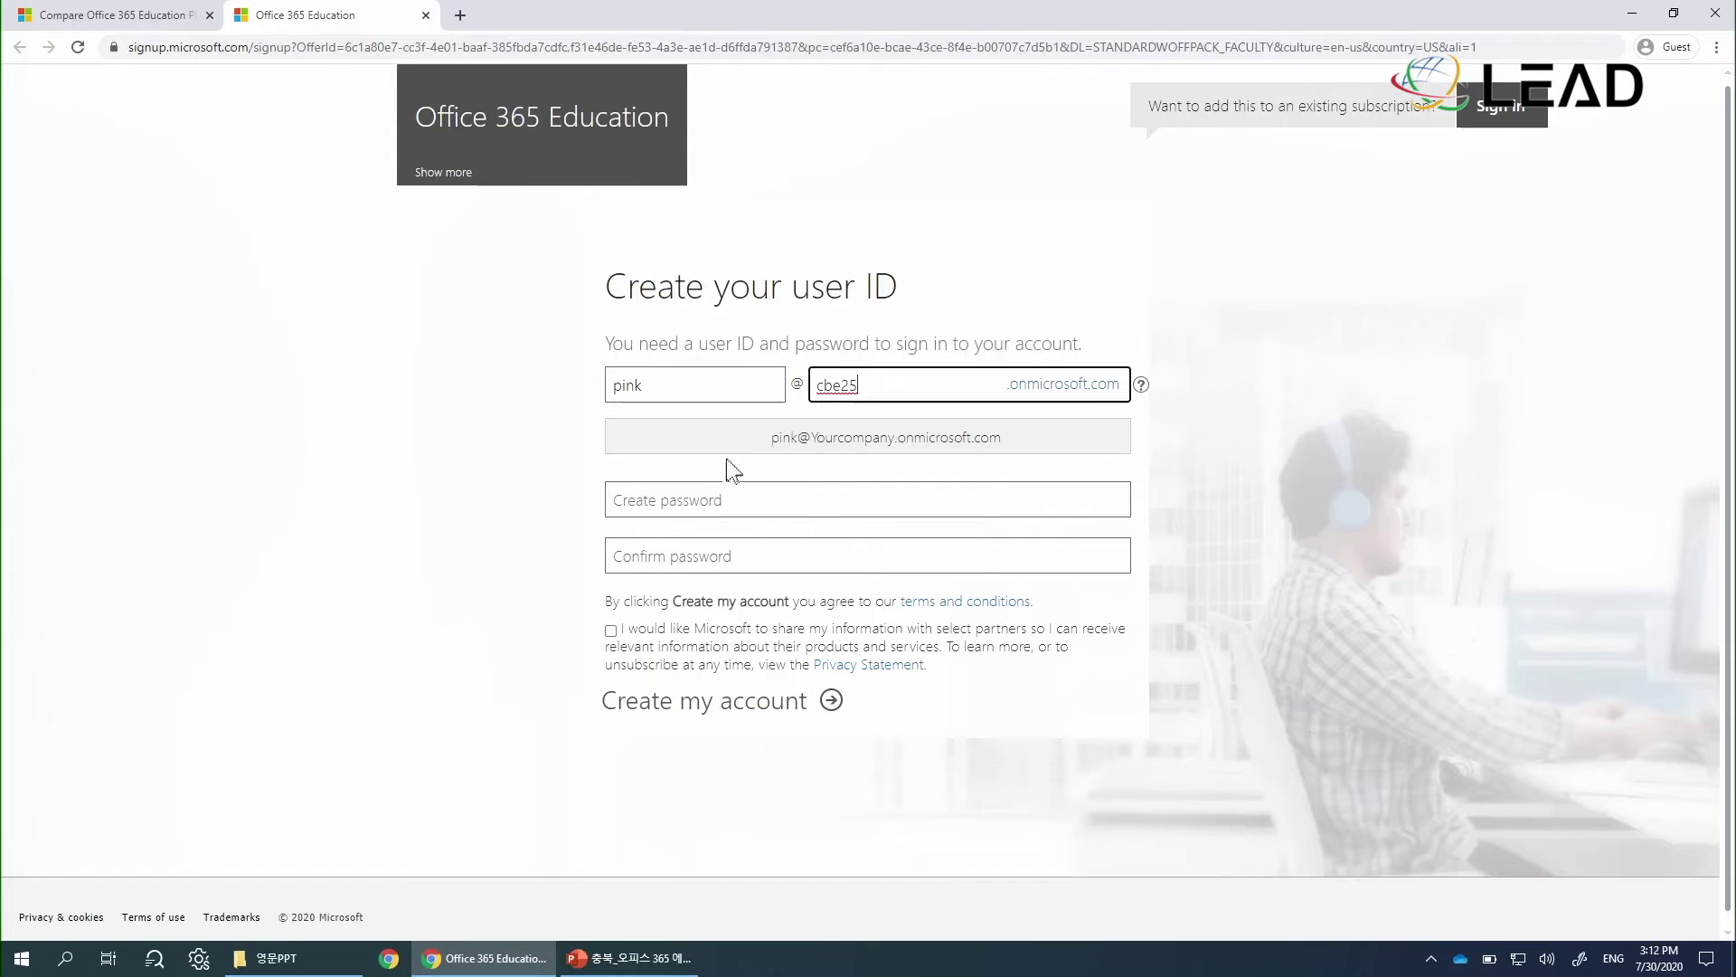
key("Tab")
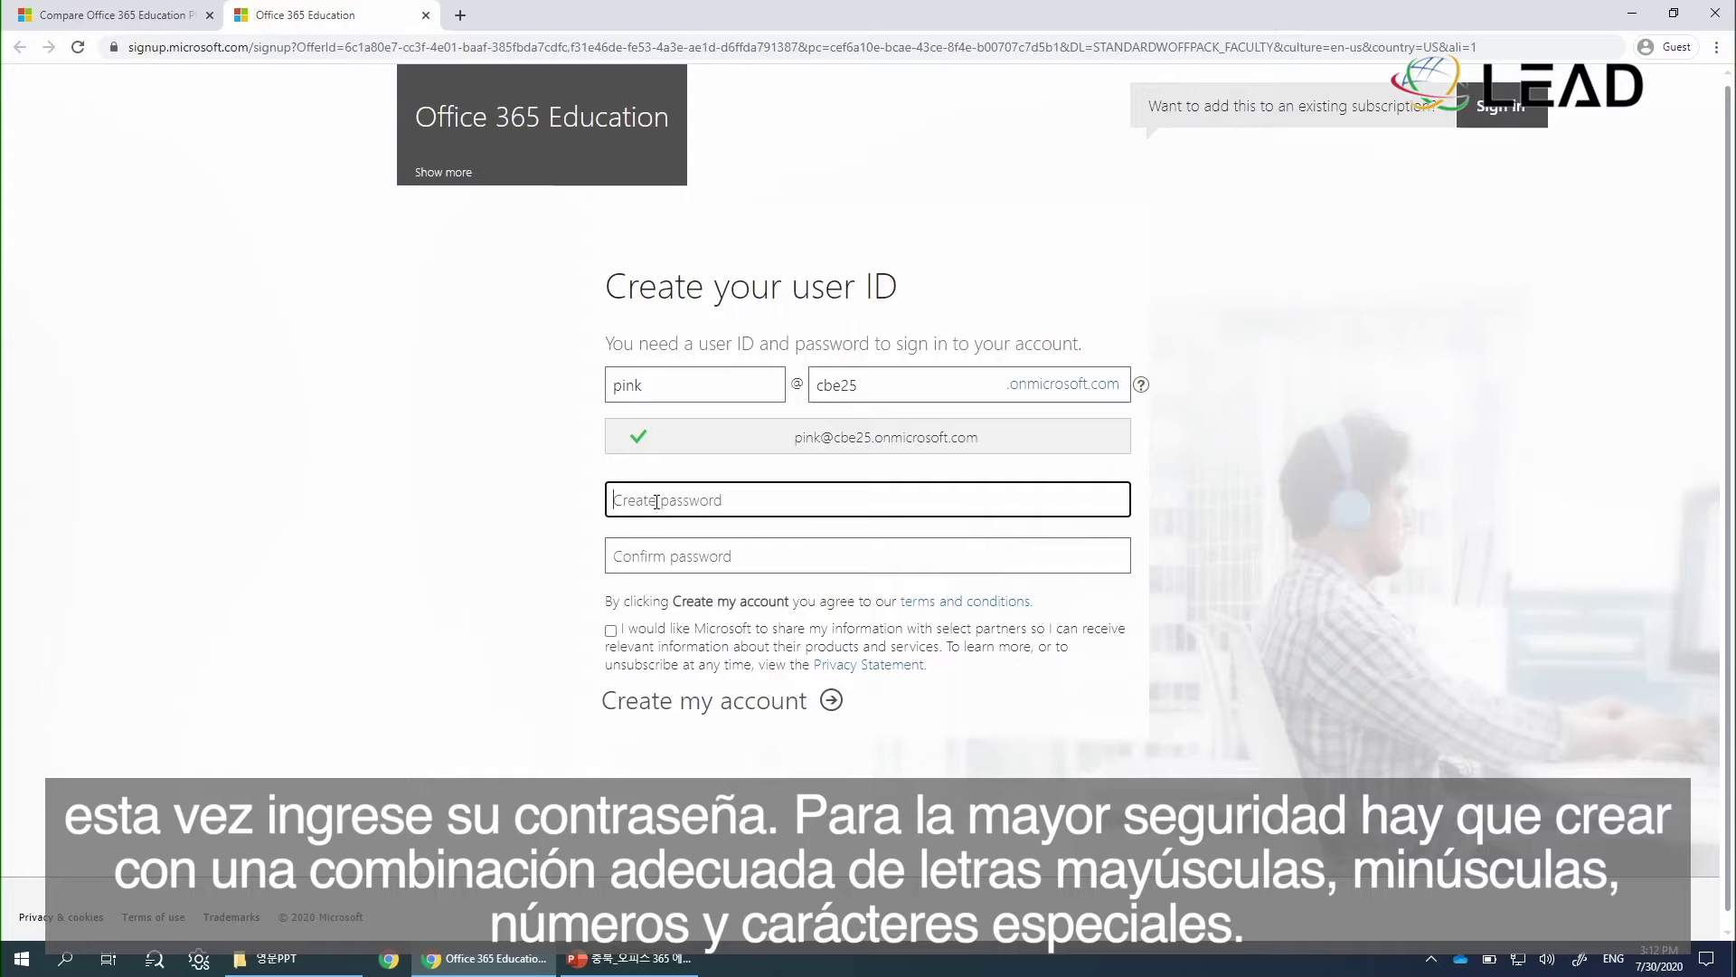
key("Tab")
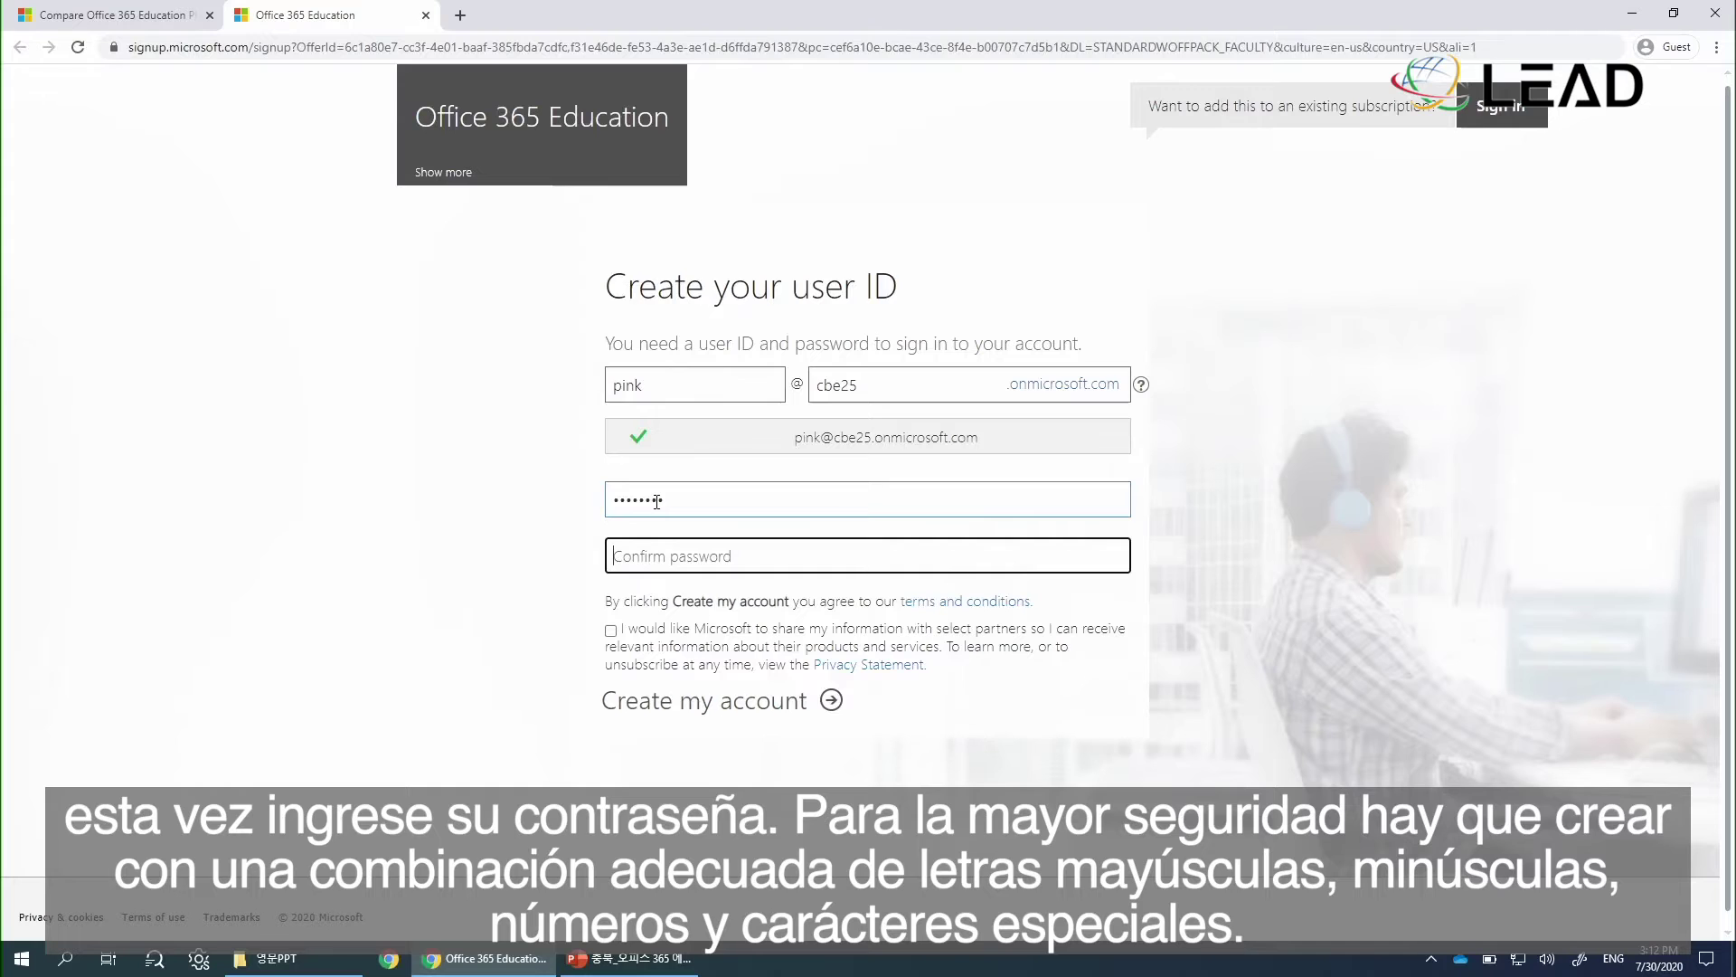
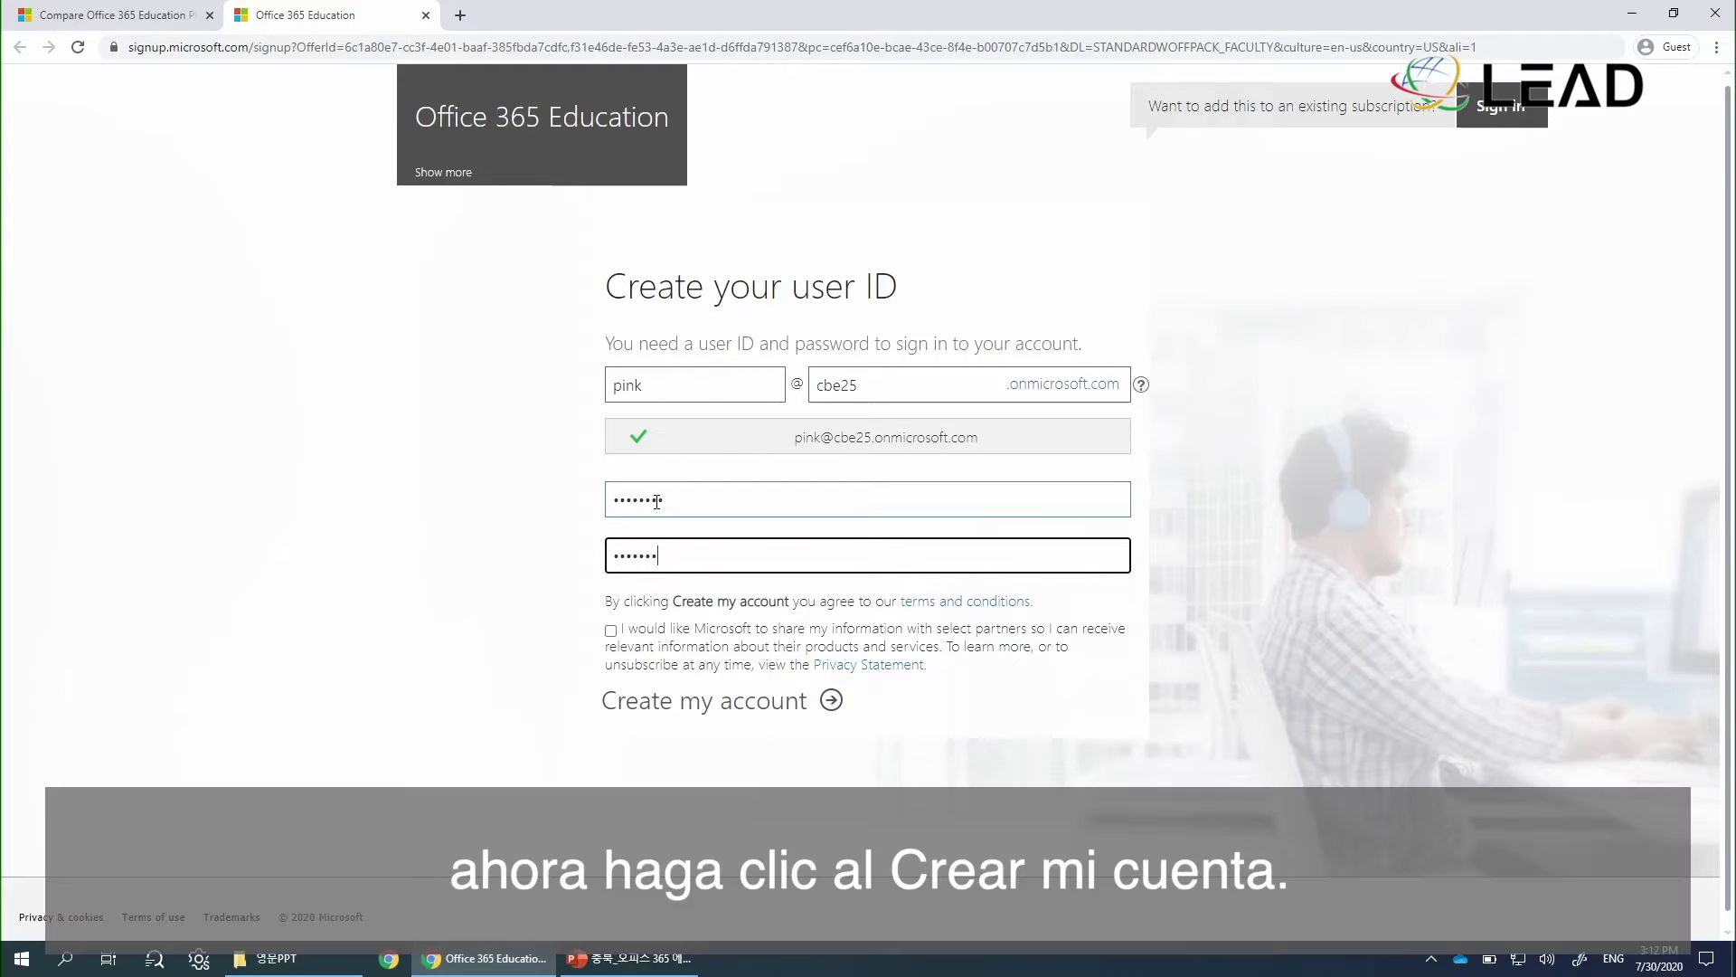
Create the account and choose Korea's +82 calling code for phone verification.
left_click(719, 714)
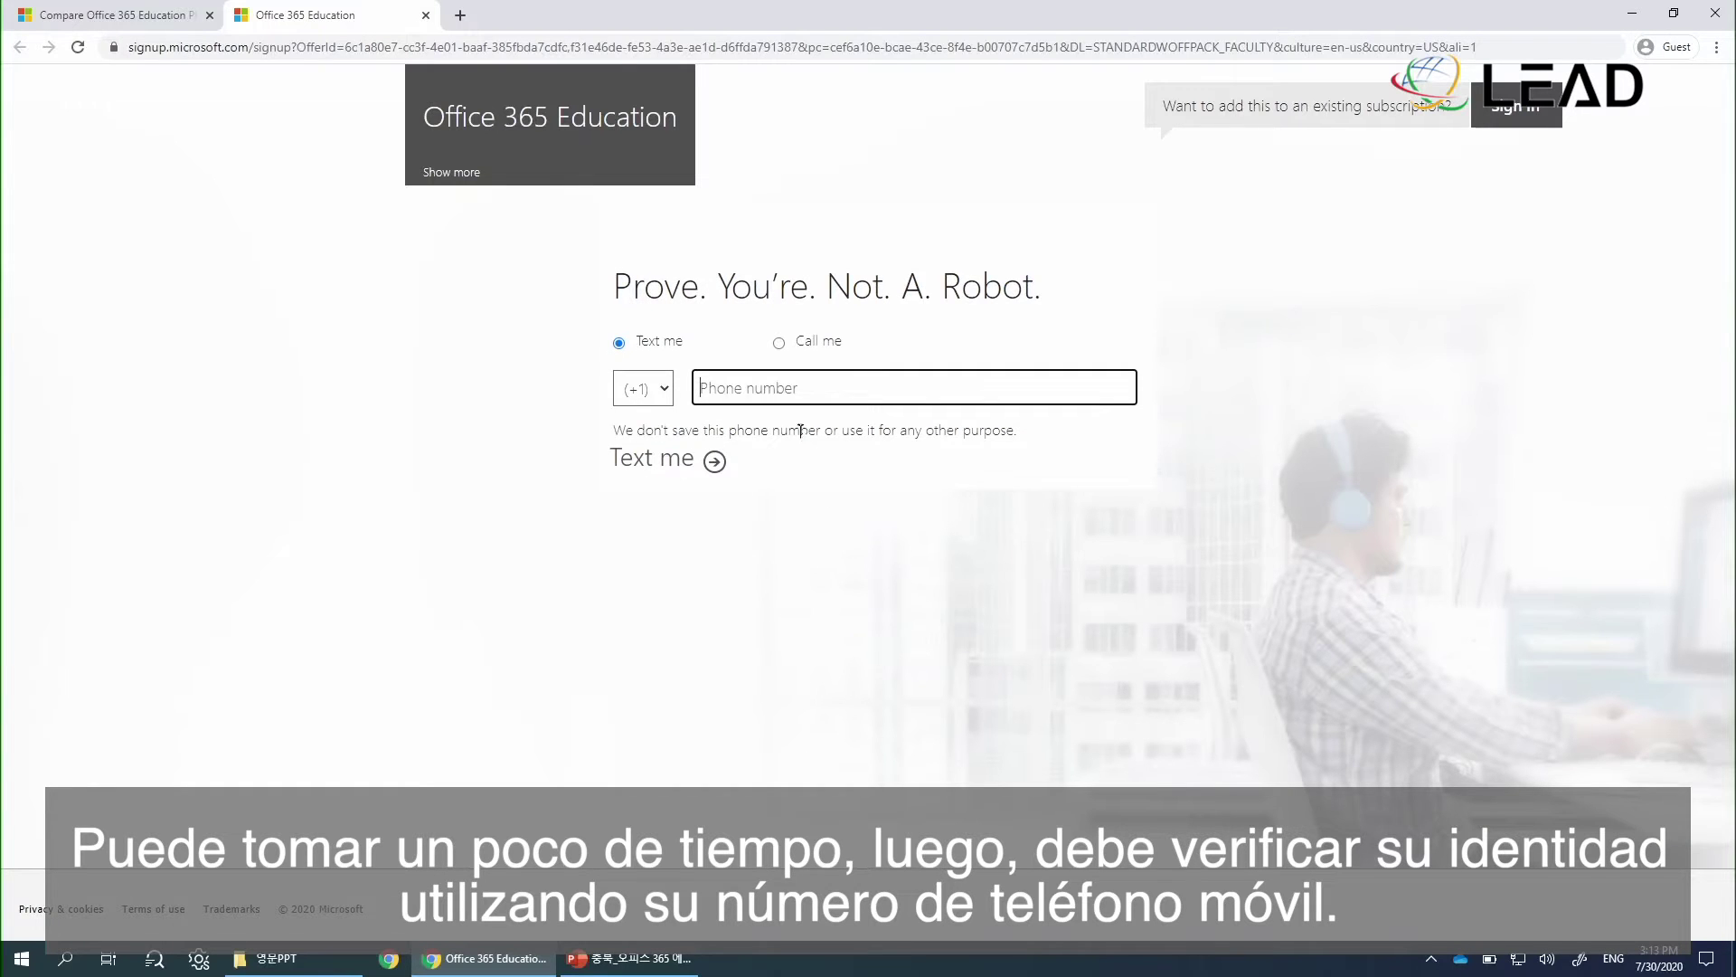
left_click(663, 392)
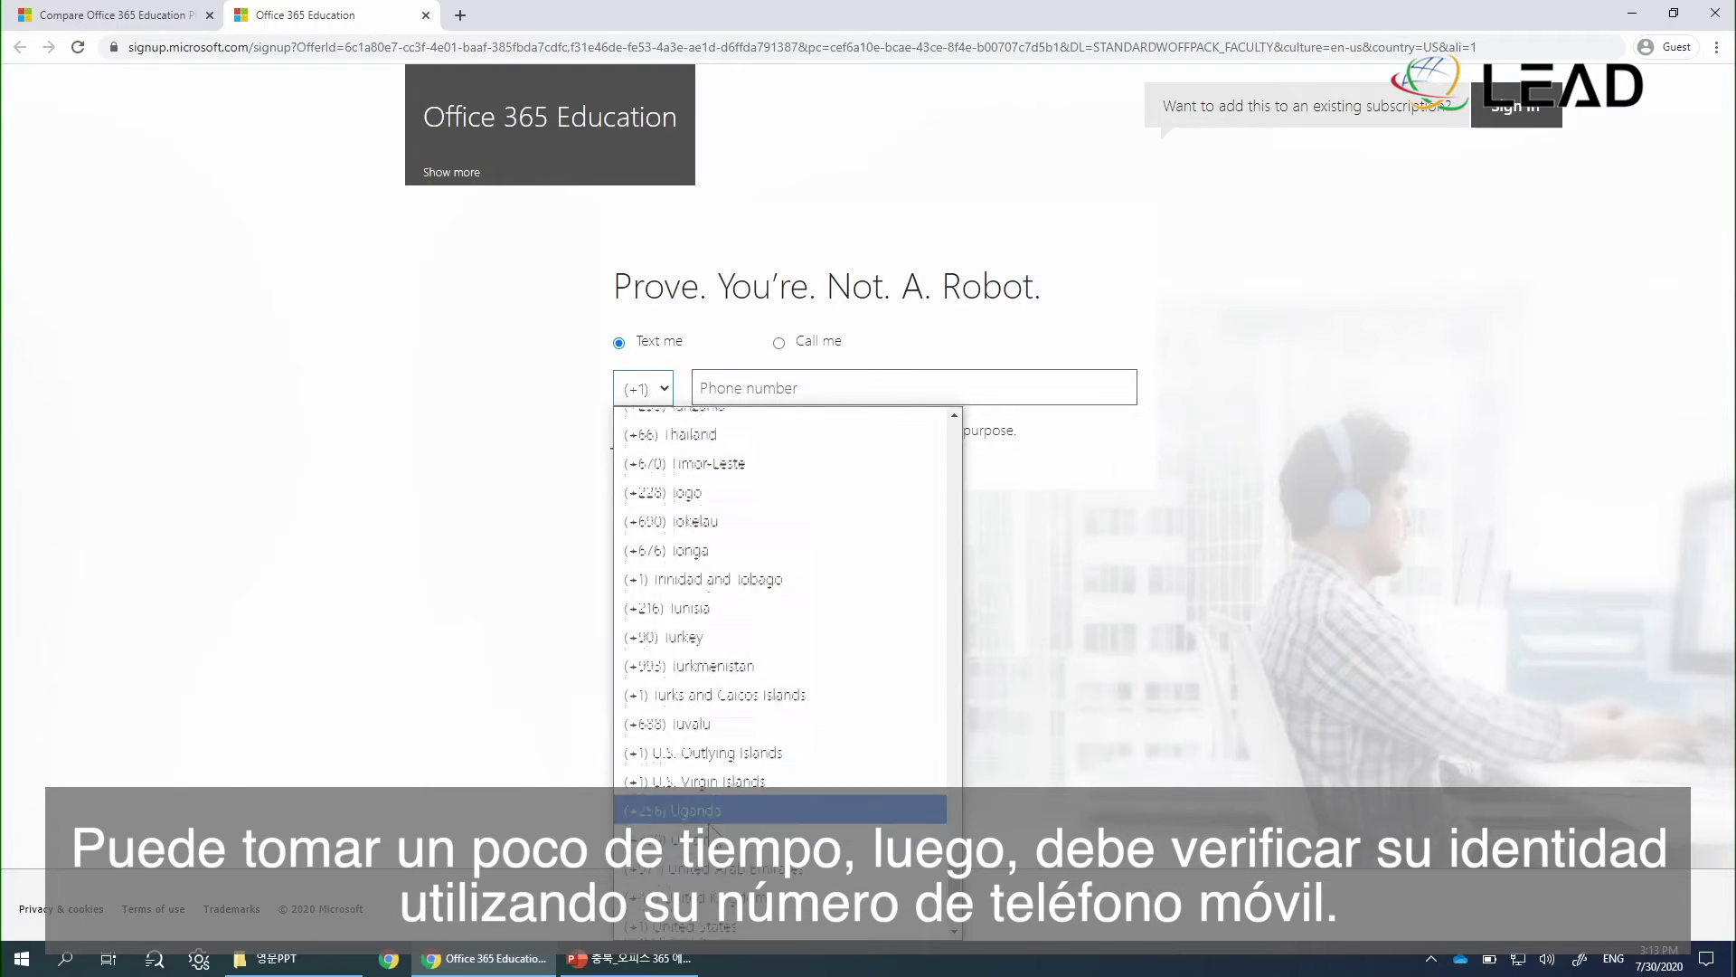
scroll(705, 796, "down", 3)
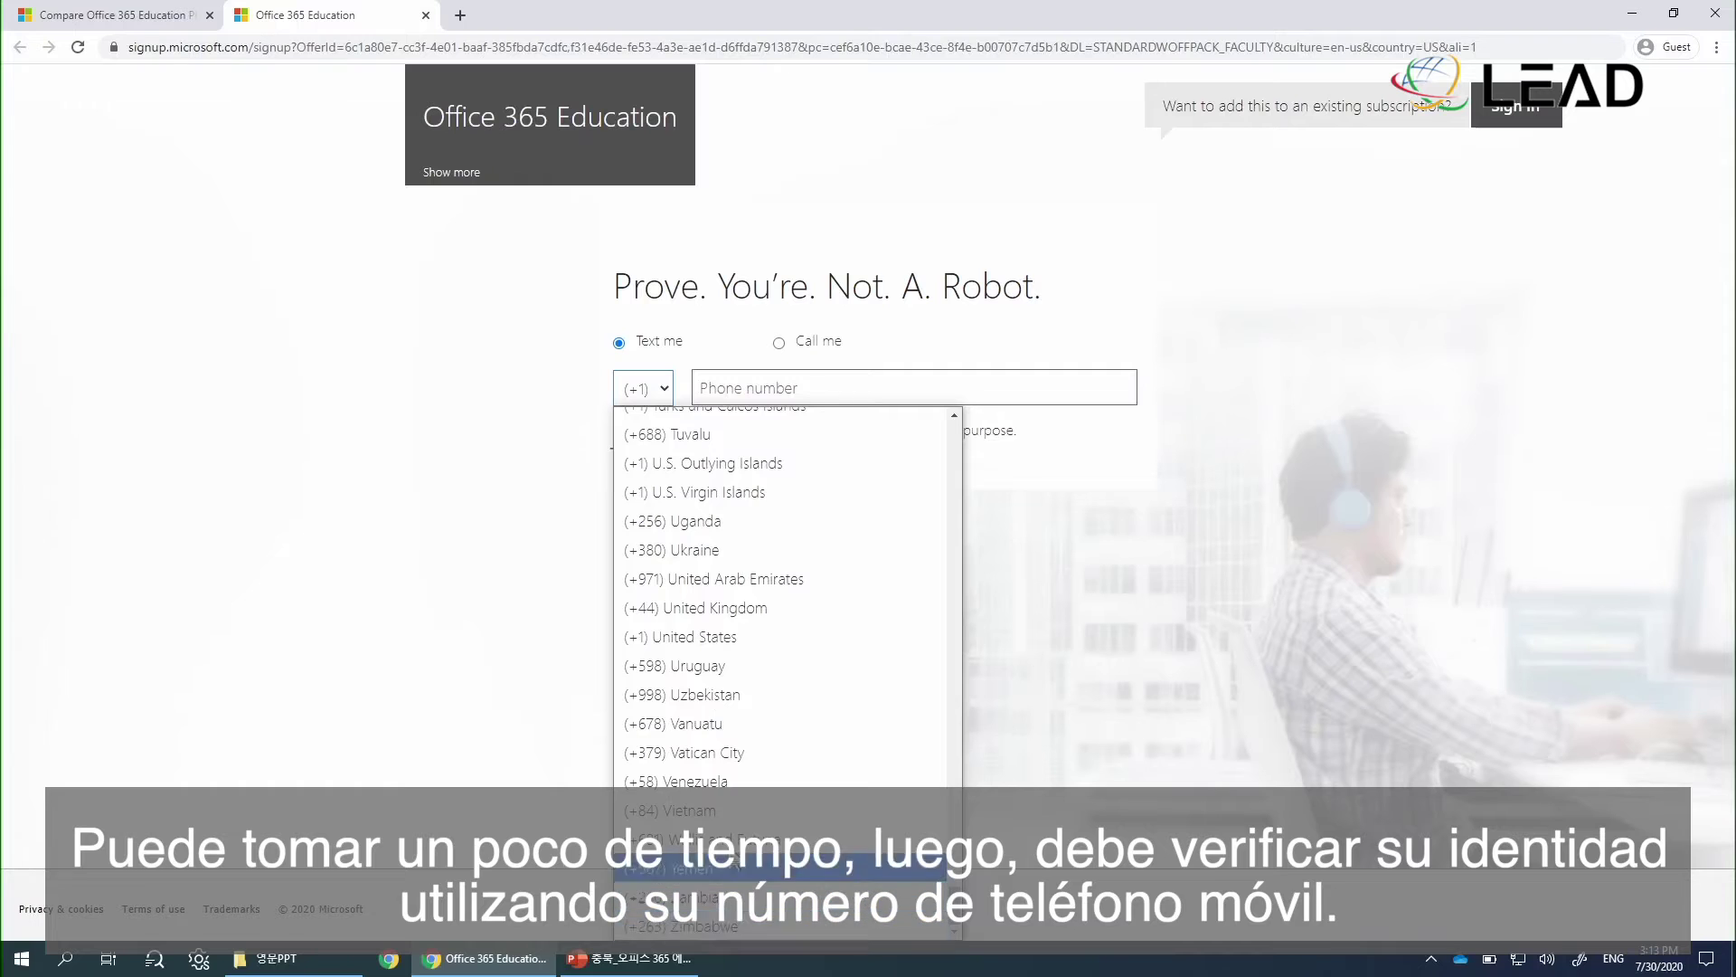
scroll(745, 811, "up", 8)
scroll(748, 657, "up", 20)
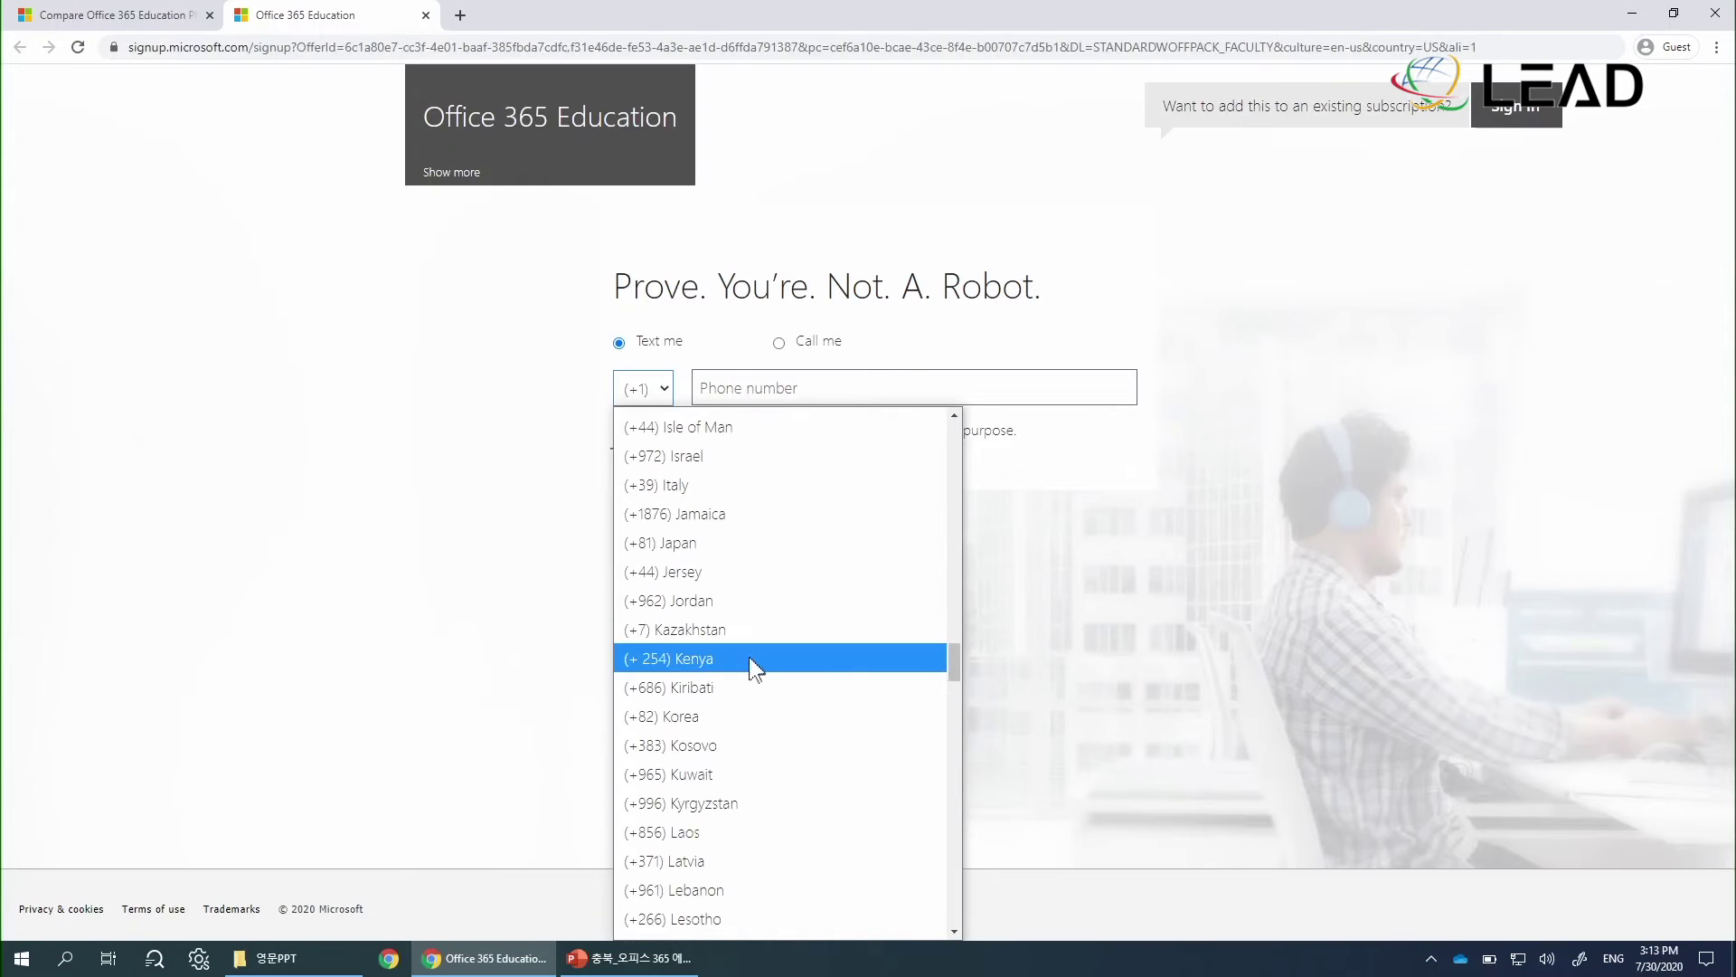
left_click(735, 715)
Enter the mobile phone number and the six-digit verification code received by text.
left_click(821, 387)
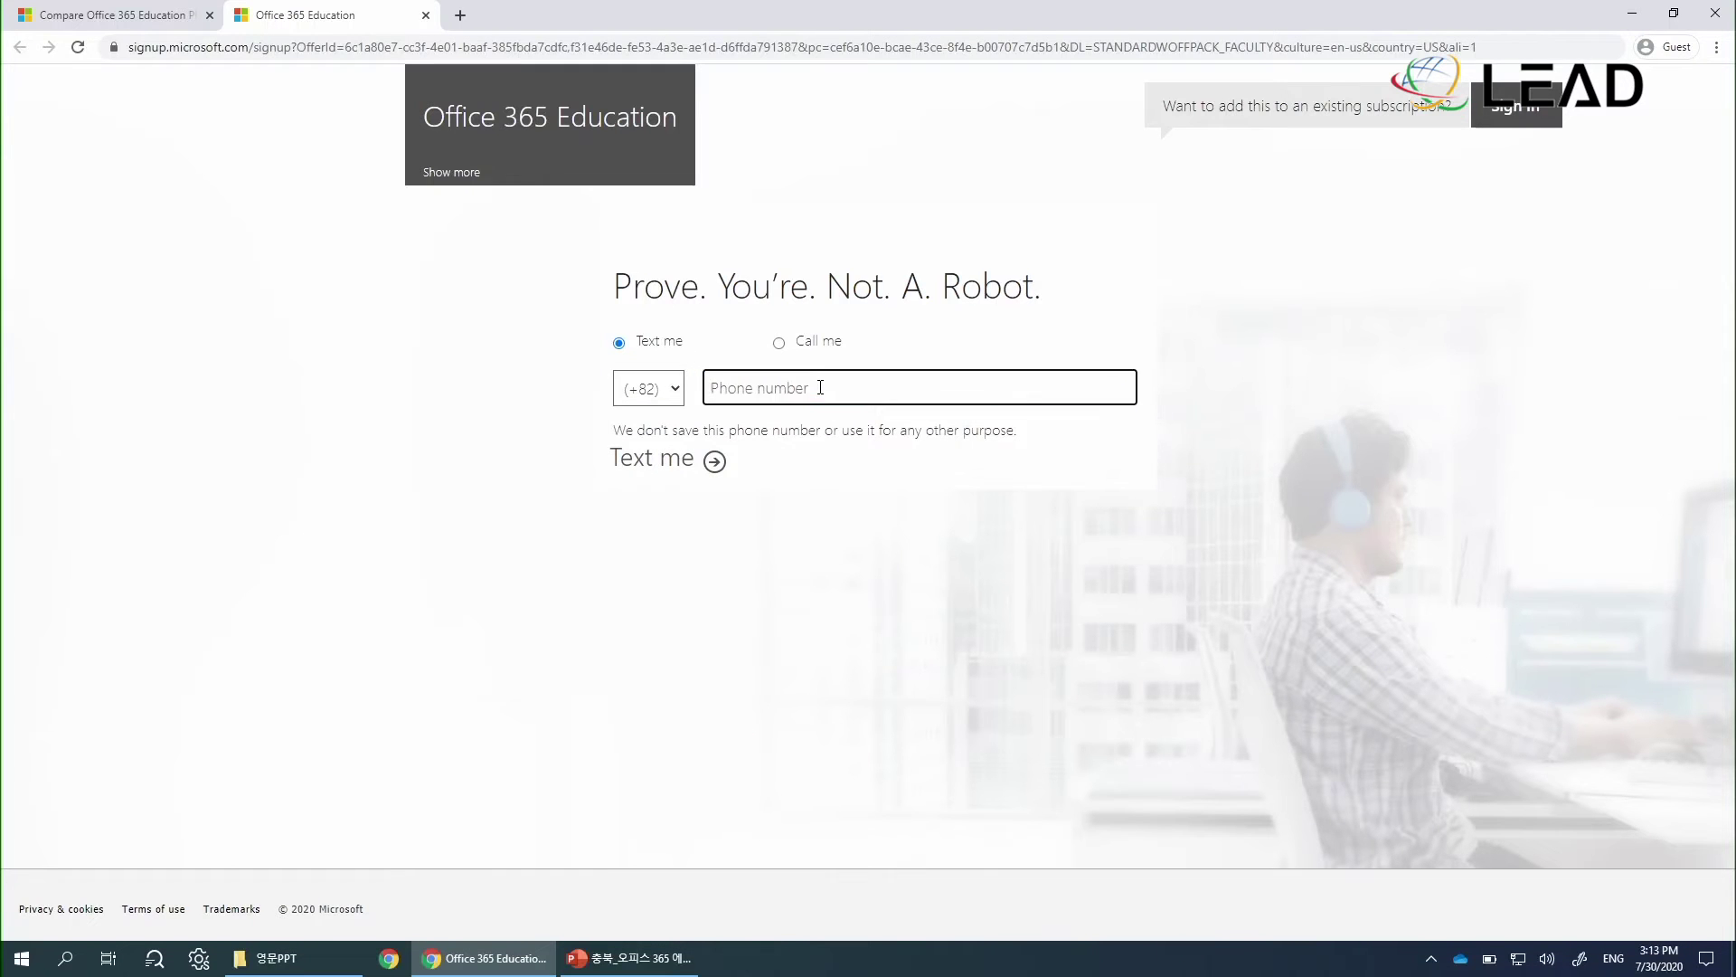
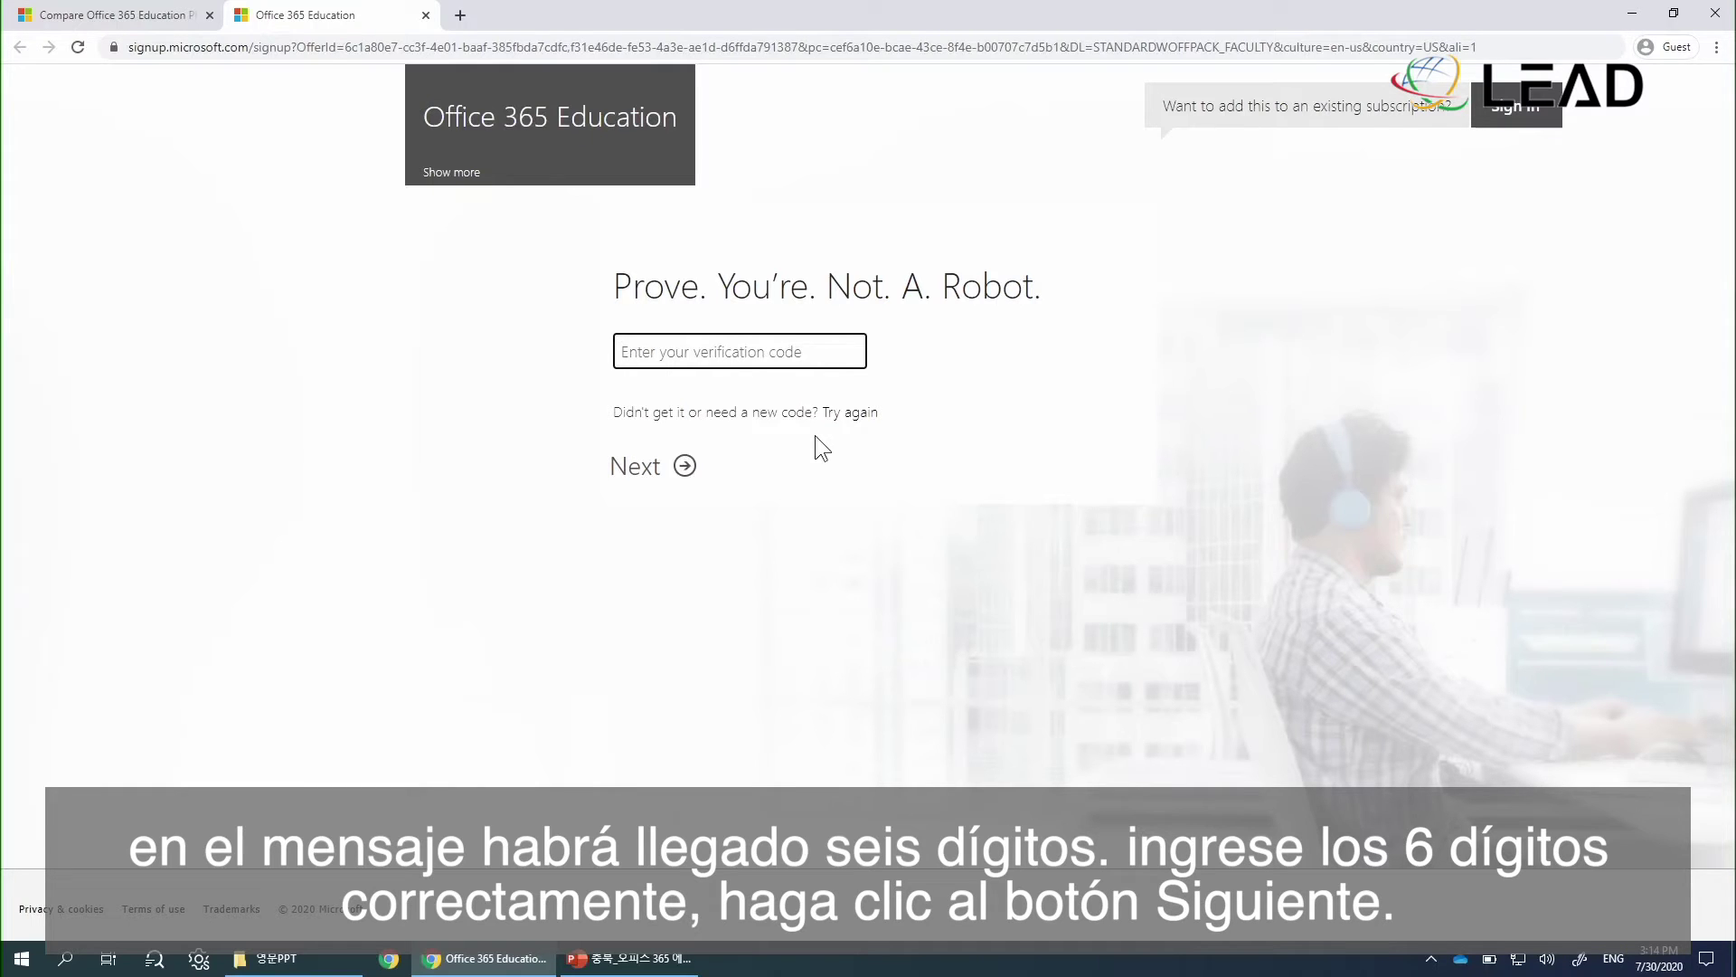
Submit the verification code, then select the sign-in address and the new user ID.
left_click(657, 468)
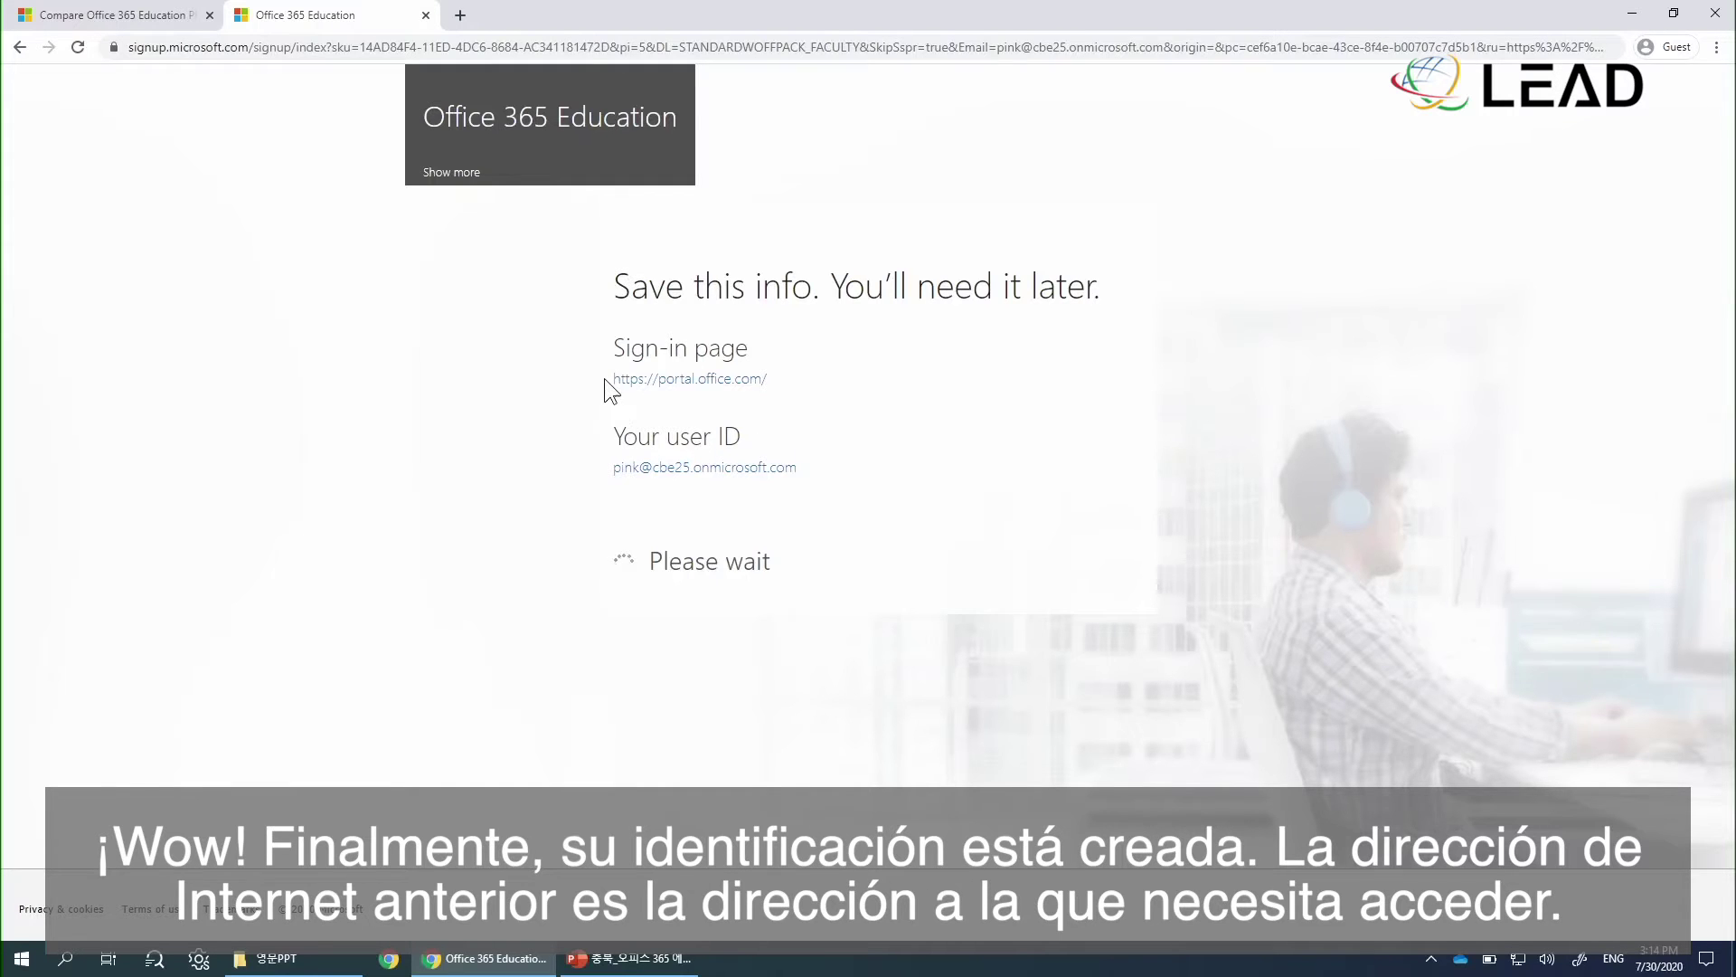
left_click_drag(604, 380, 814, 385)
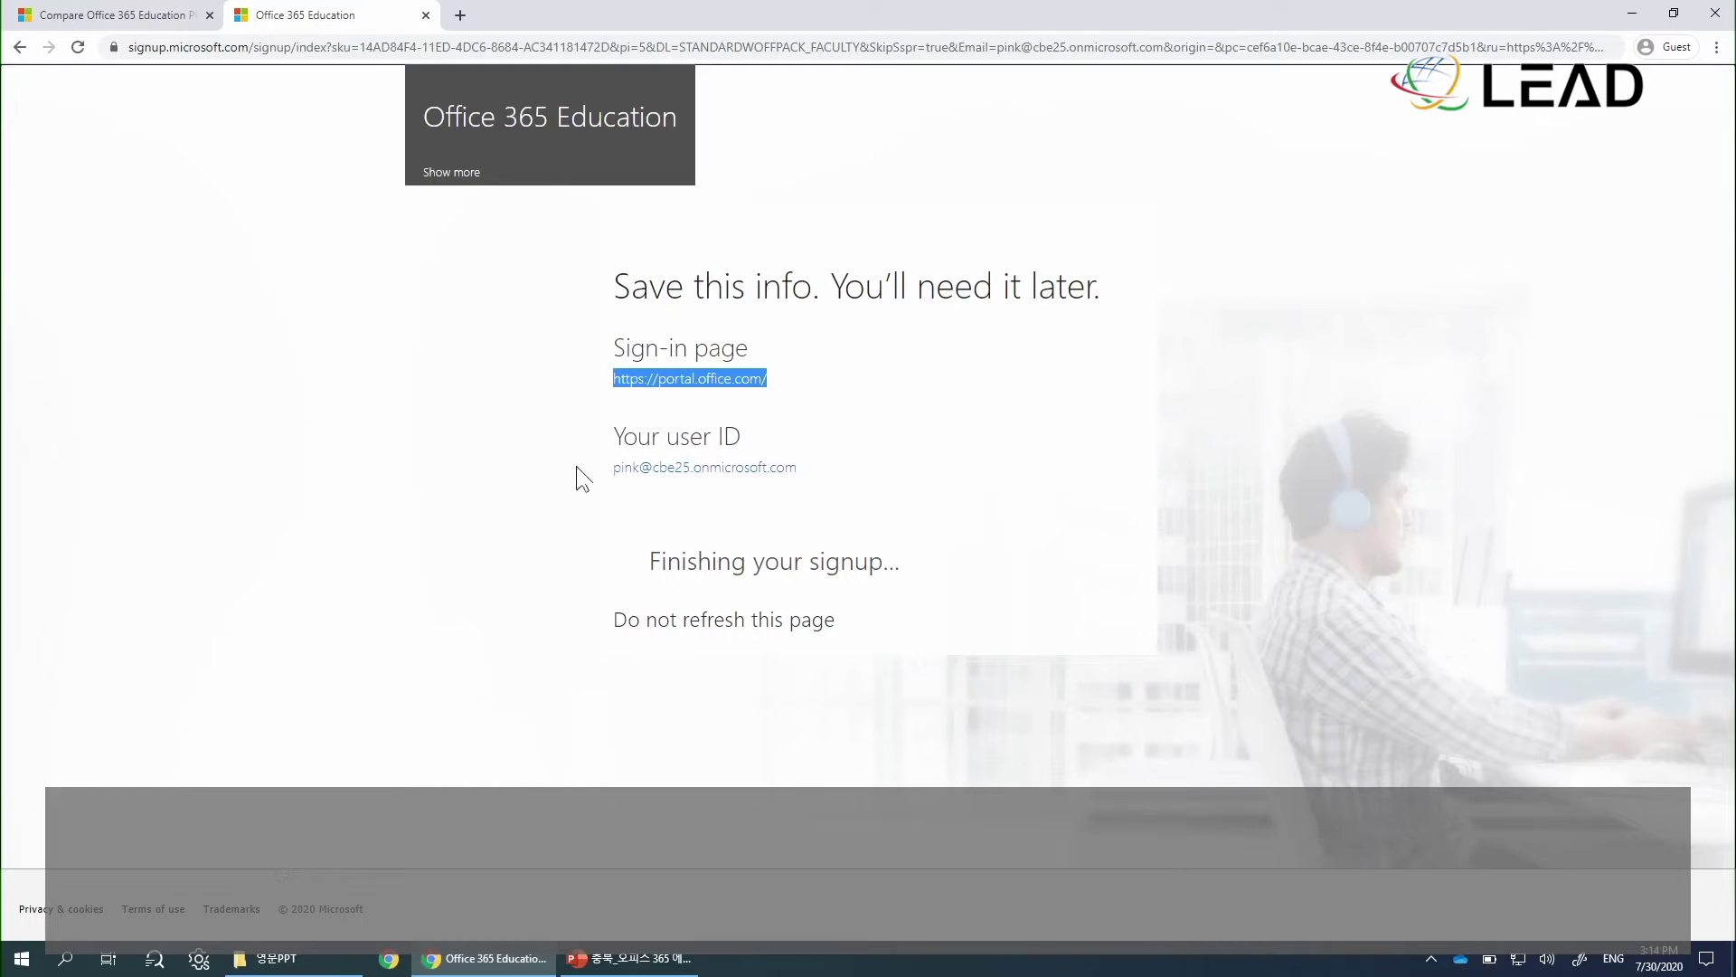
left_click_drag(577, 468, 817, 472)
key("ctrl+c")
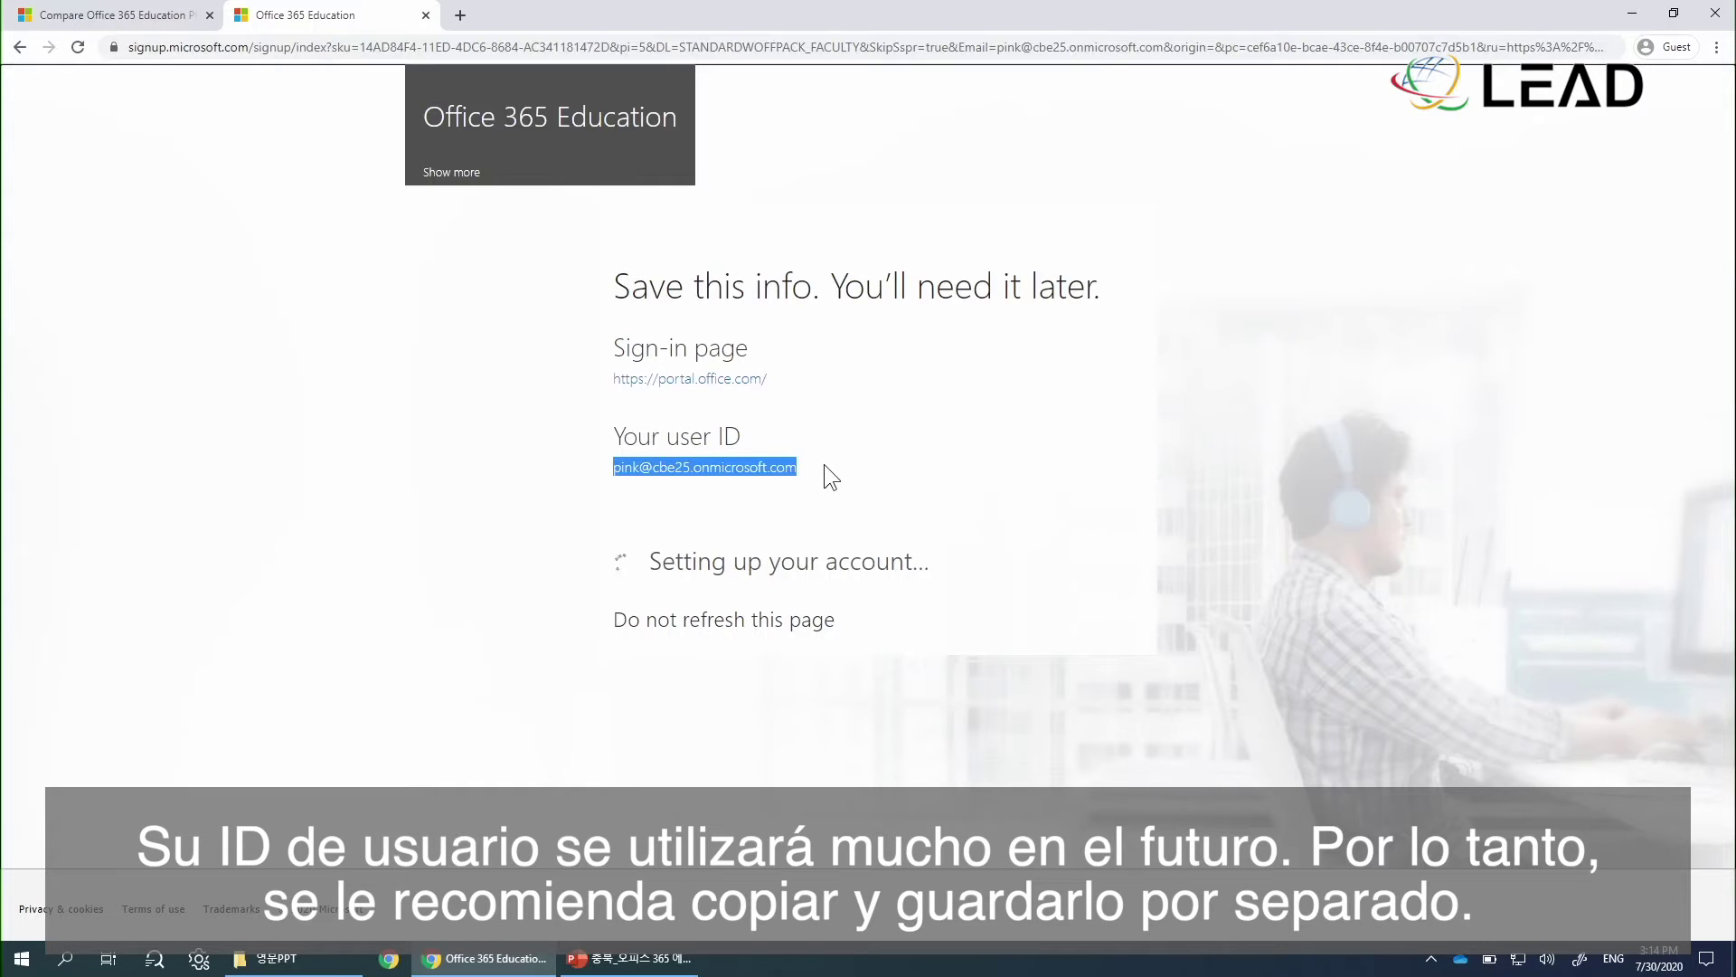
Launch Notepad beside the signup page and paste the copied user ID into it.
left_click(24, 960)
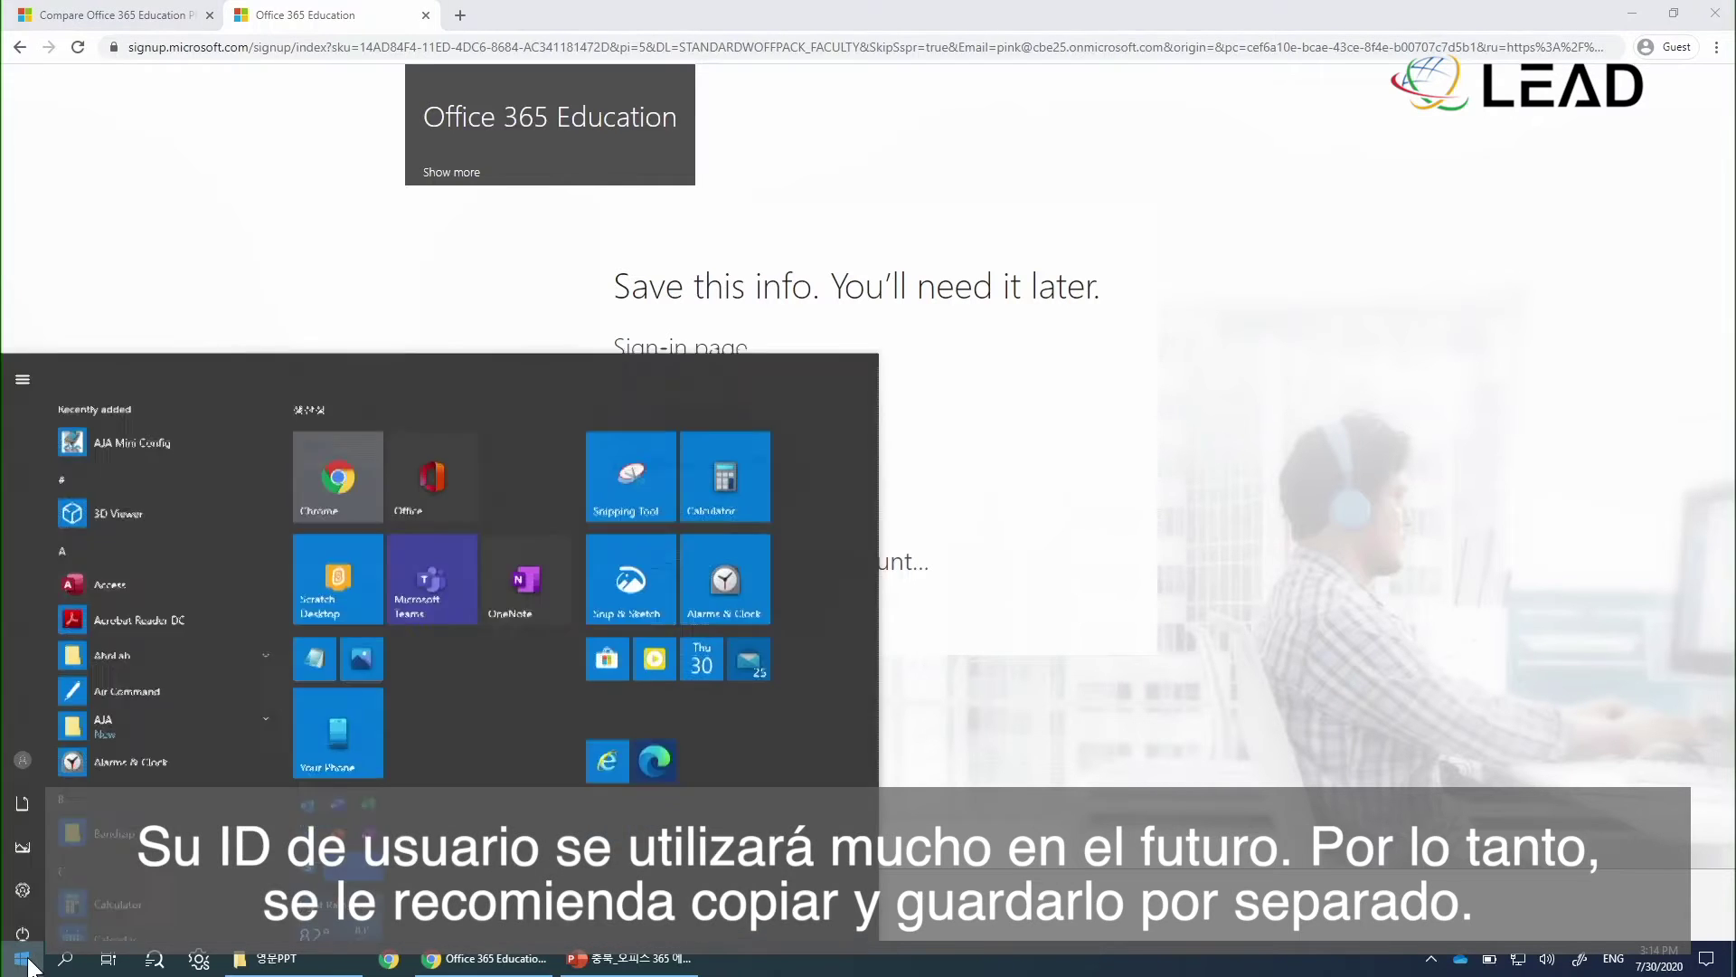
left_click(318, 600)
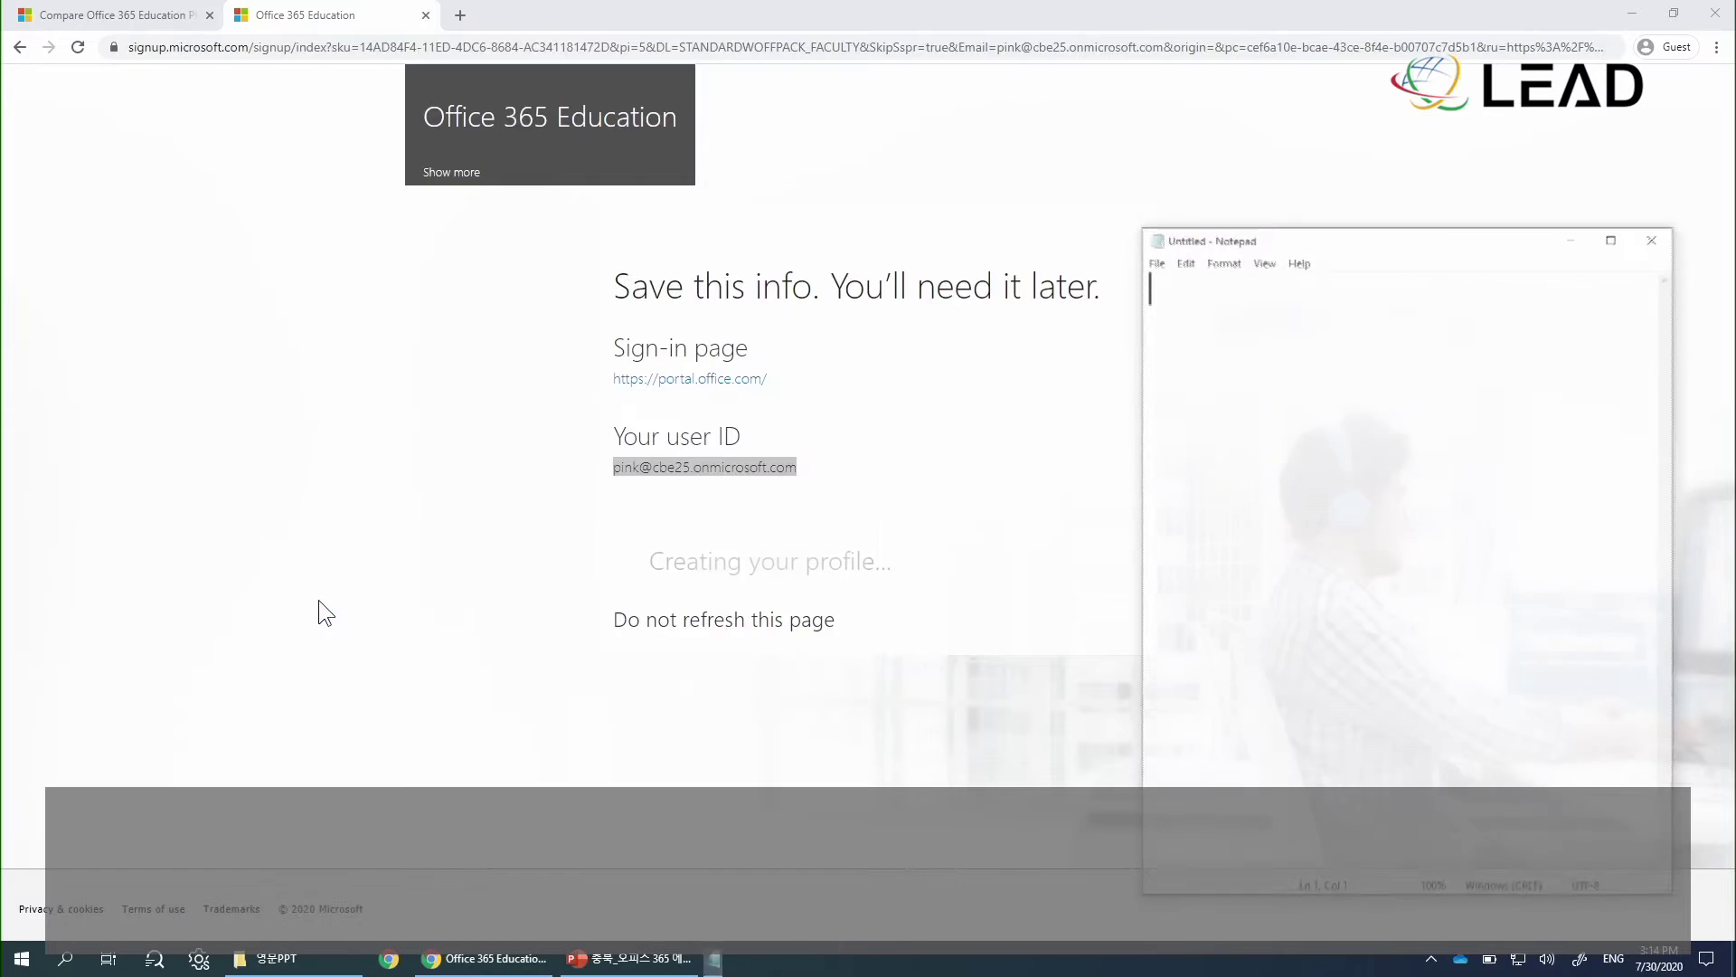
left_click_drag(1278, 235, 1196, 379)
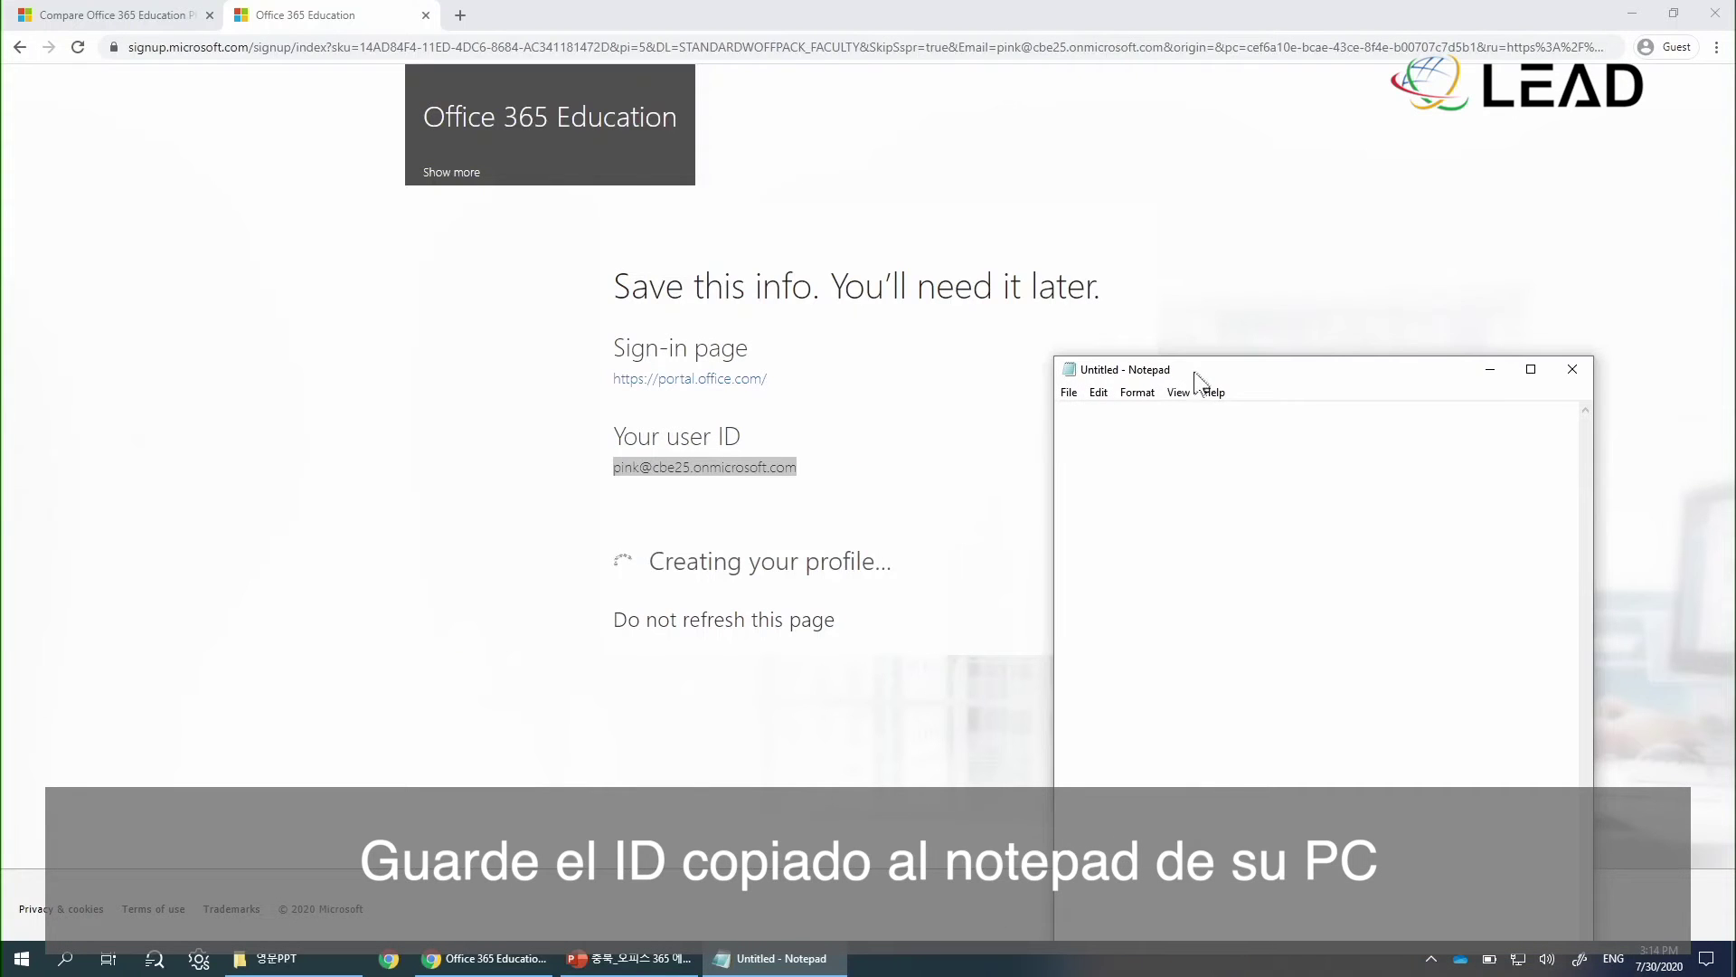
right_click(1149, 447)
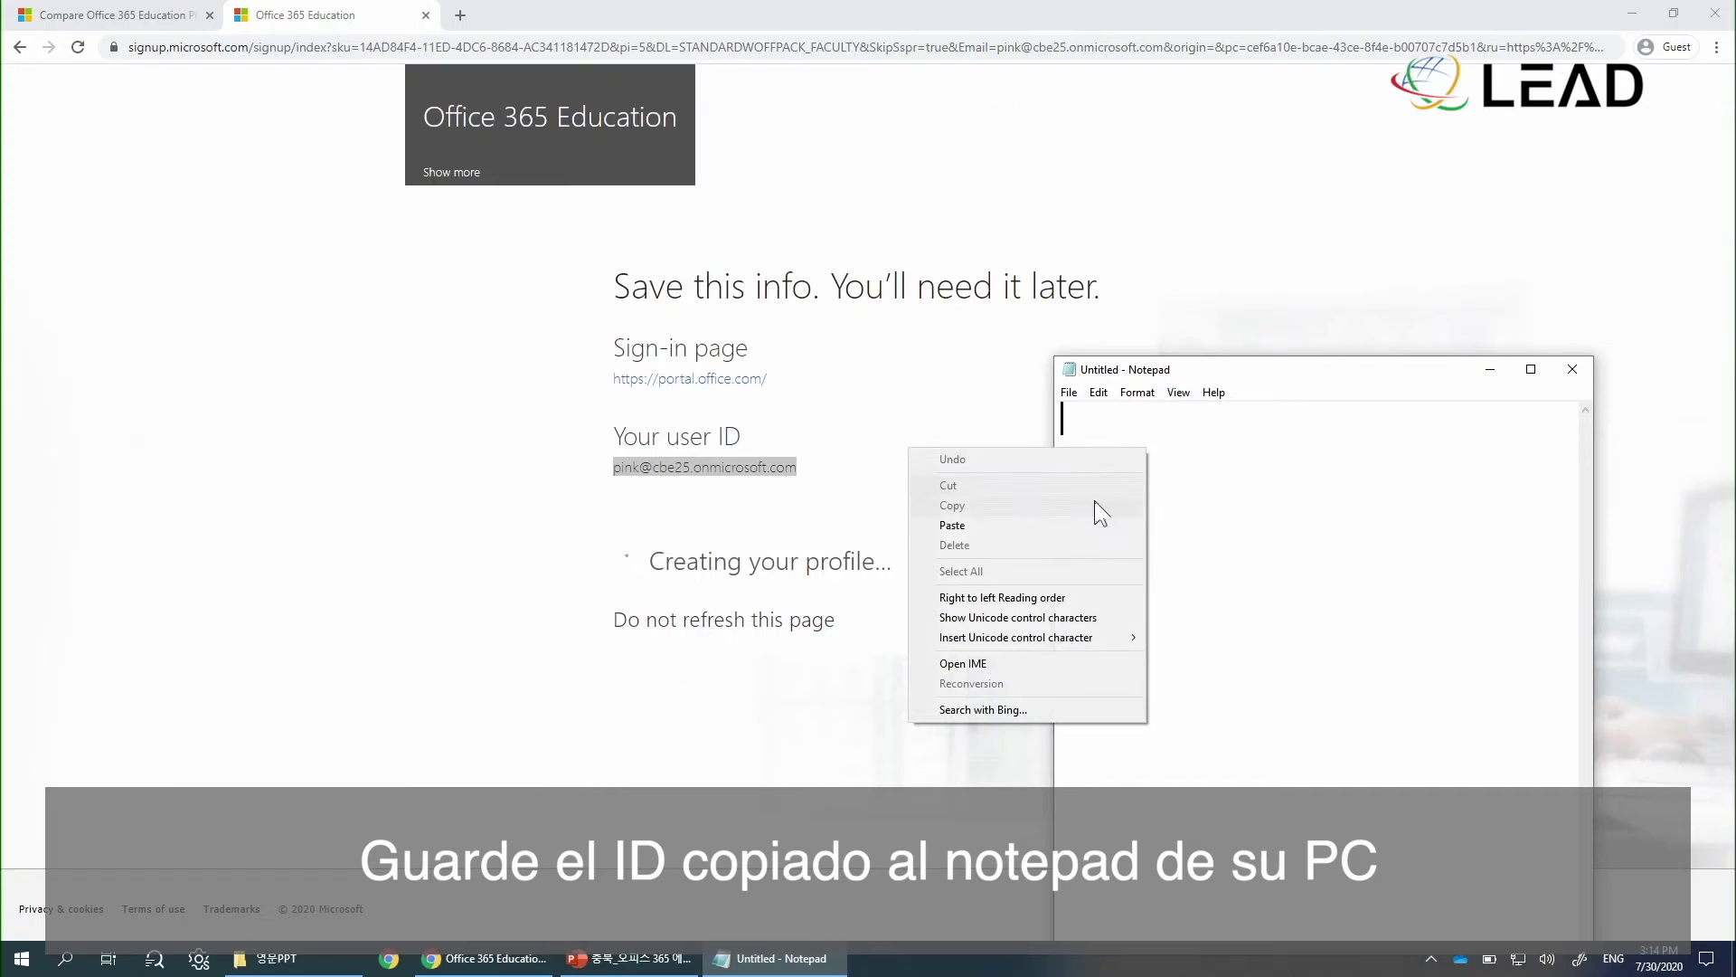
left_click(1076, 523)
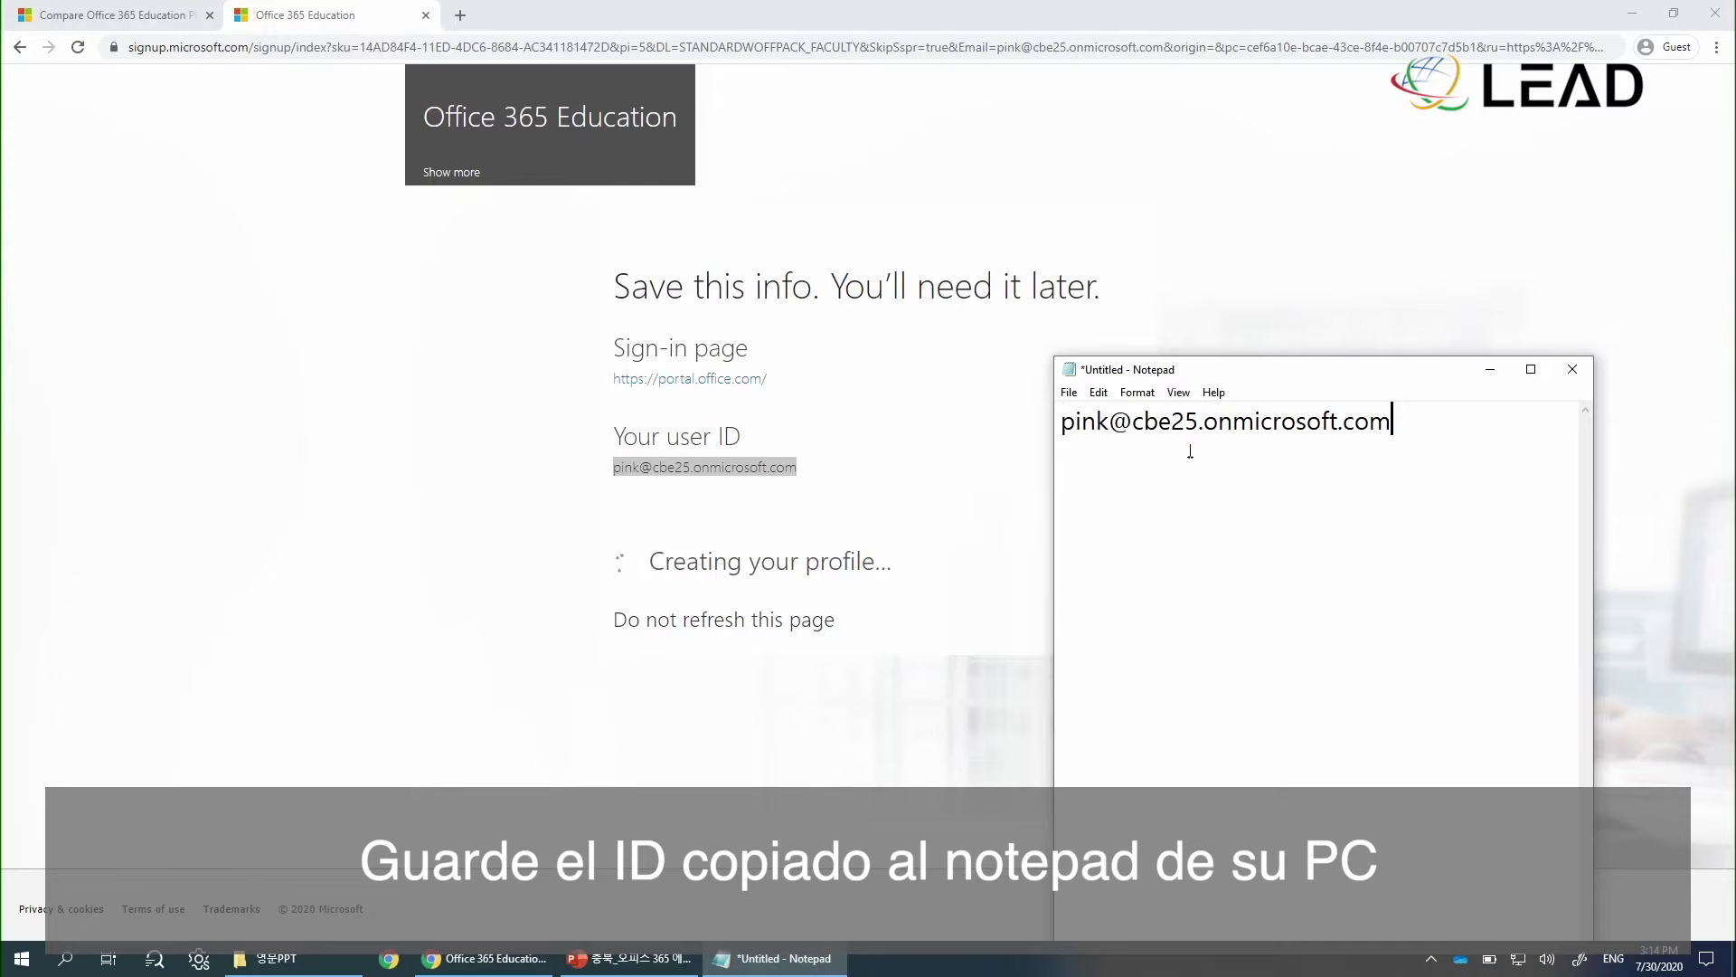
Save the note as serial, replacing the existing serial file.
left_click(1071, 394)
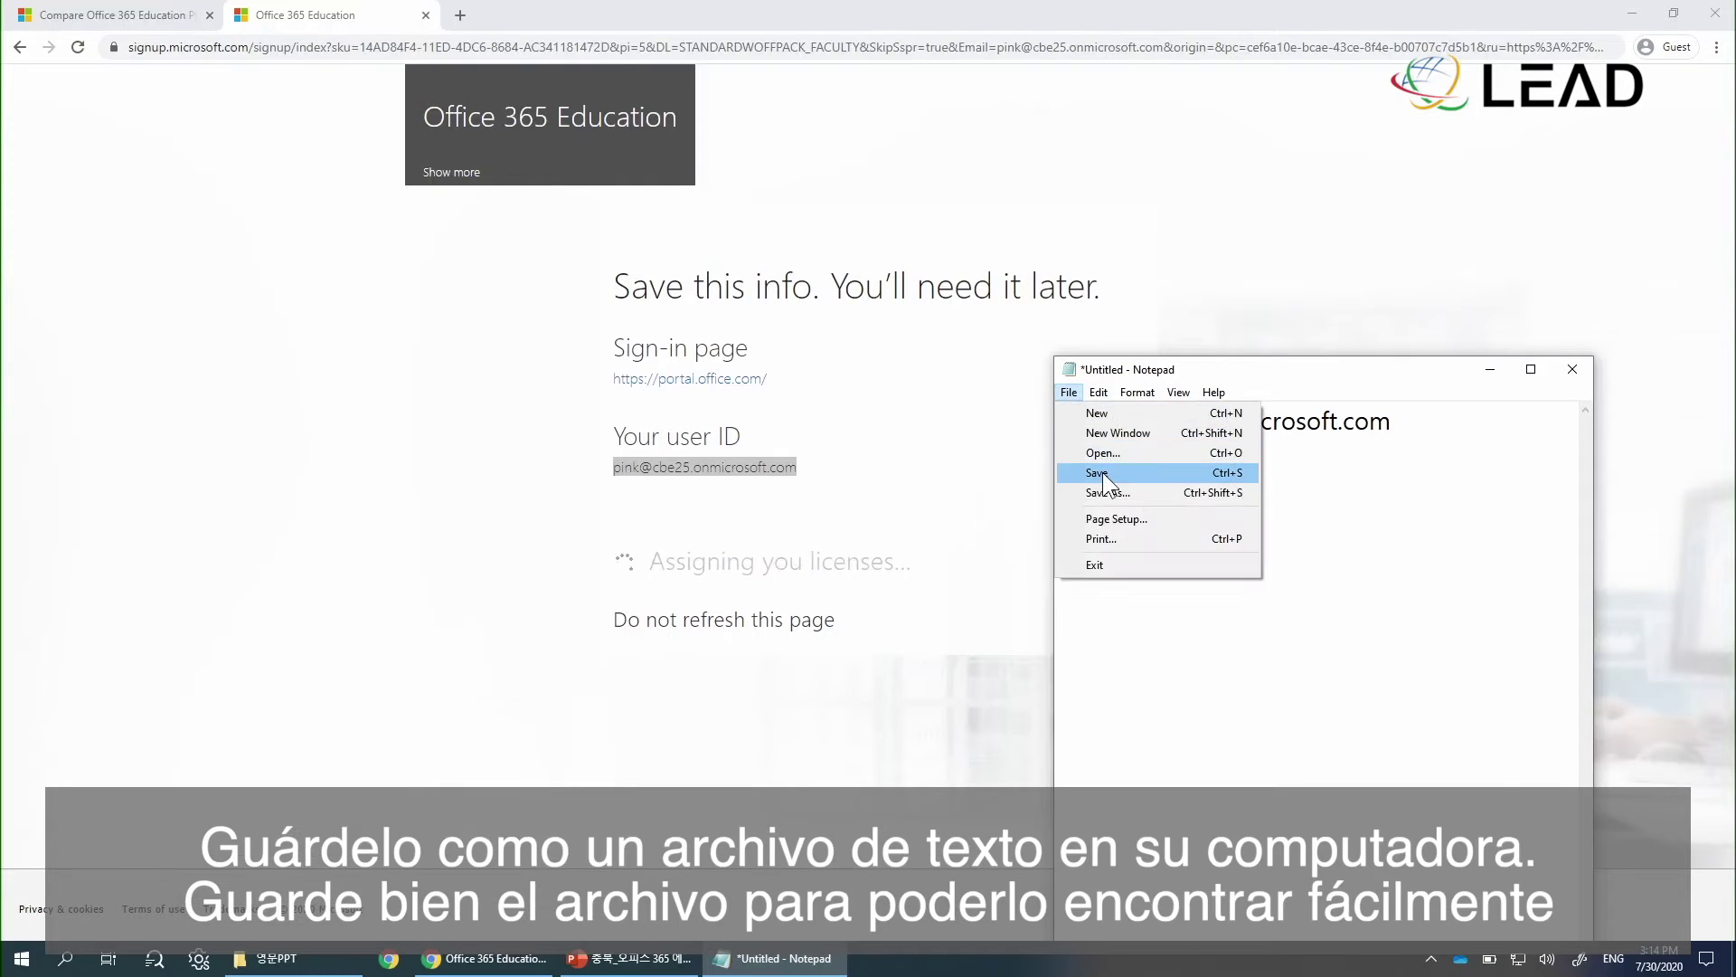
left_click(1103, 472)
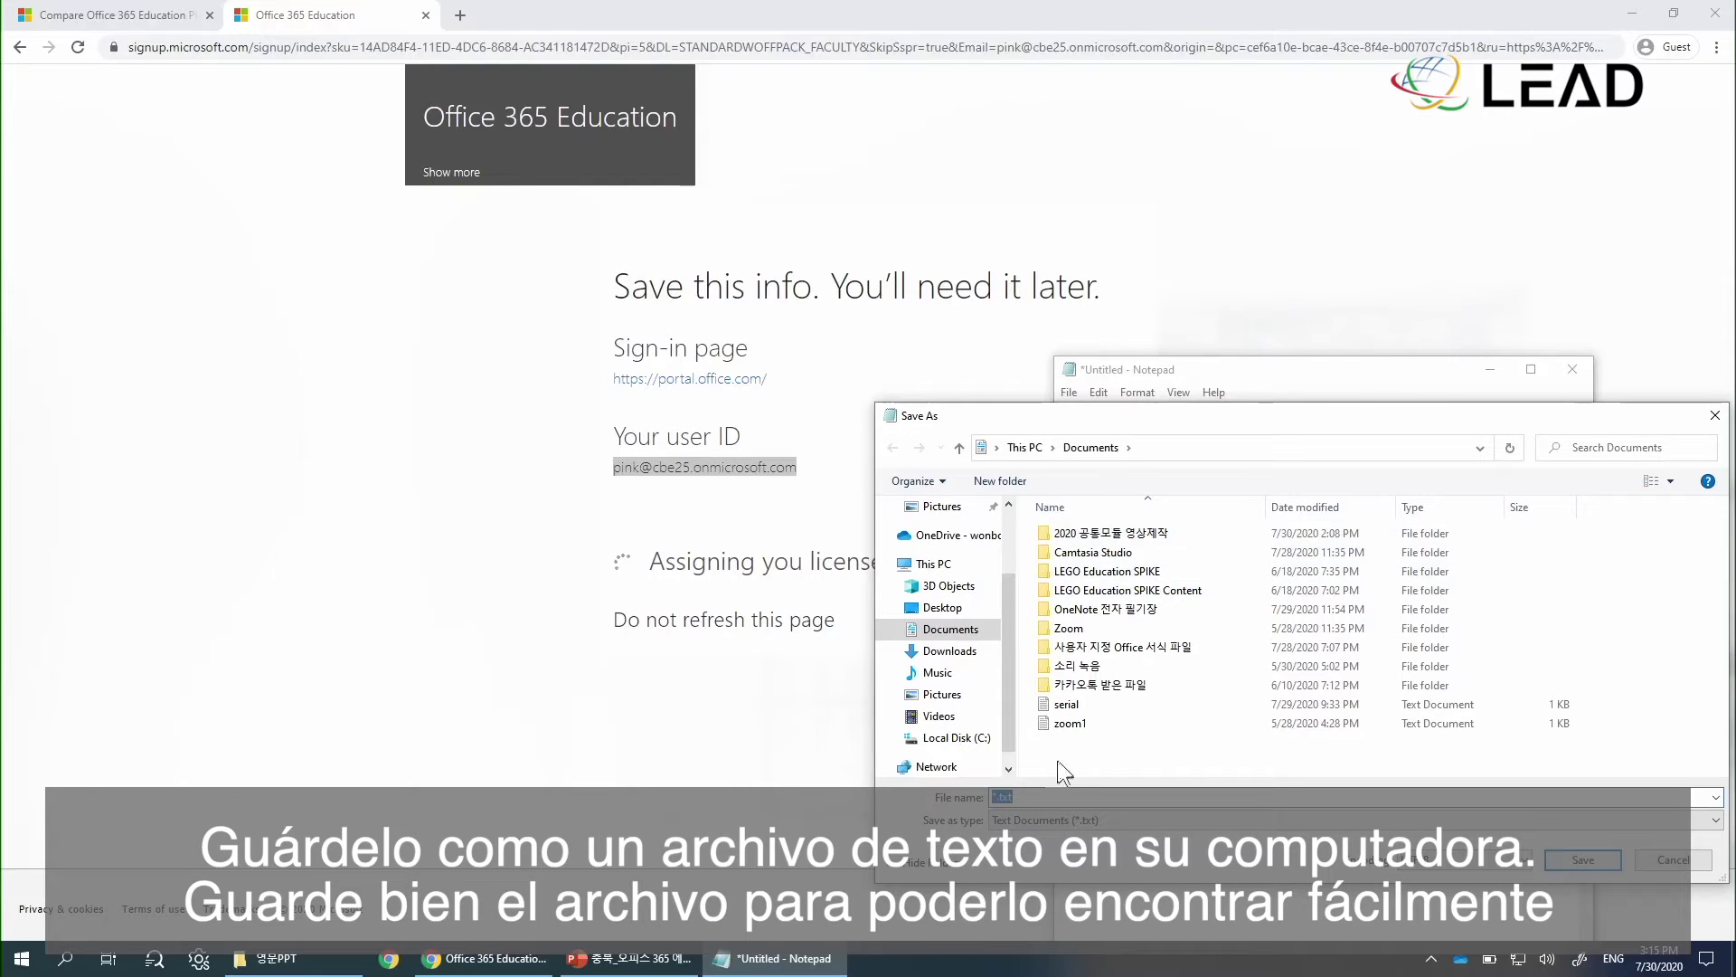
left_click(1067, 703)
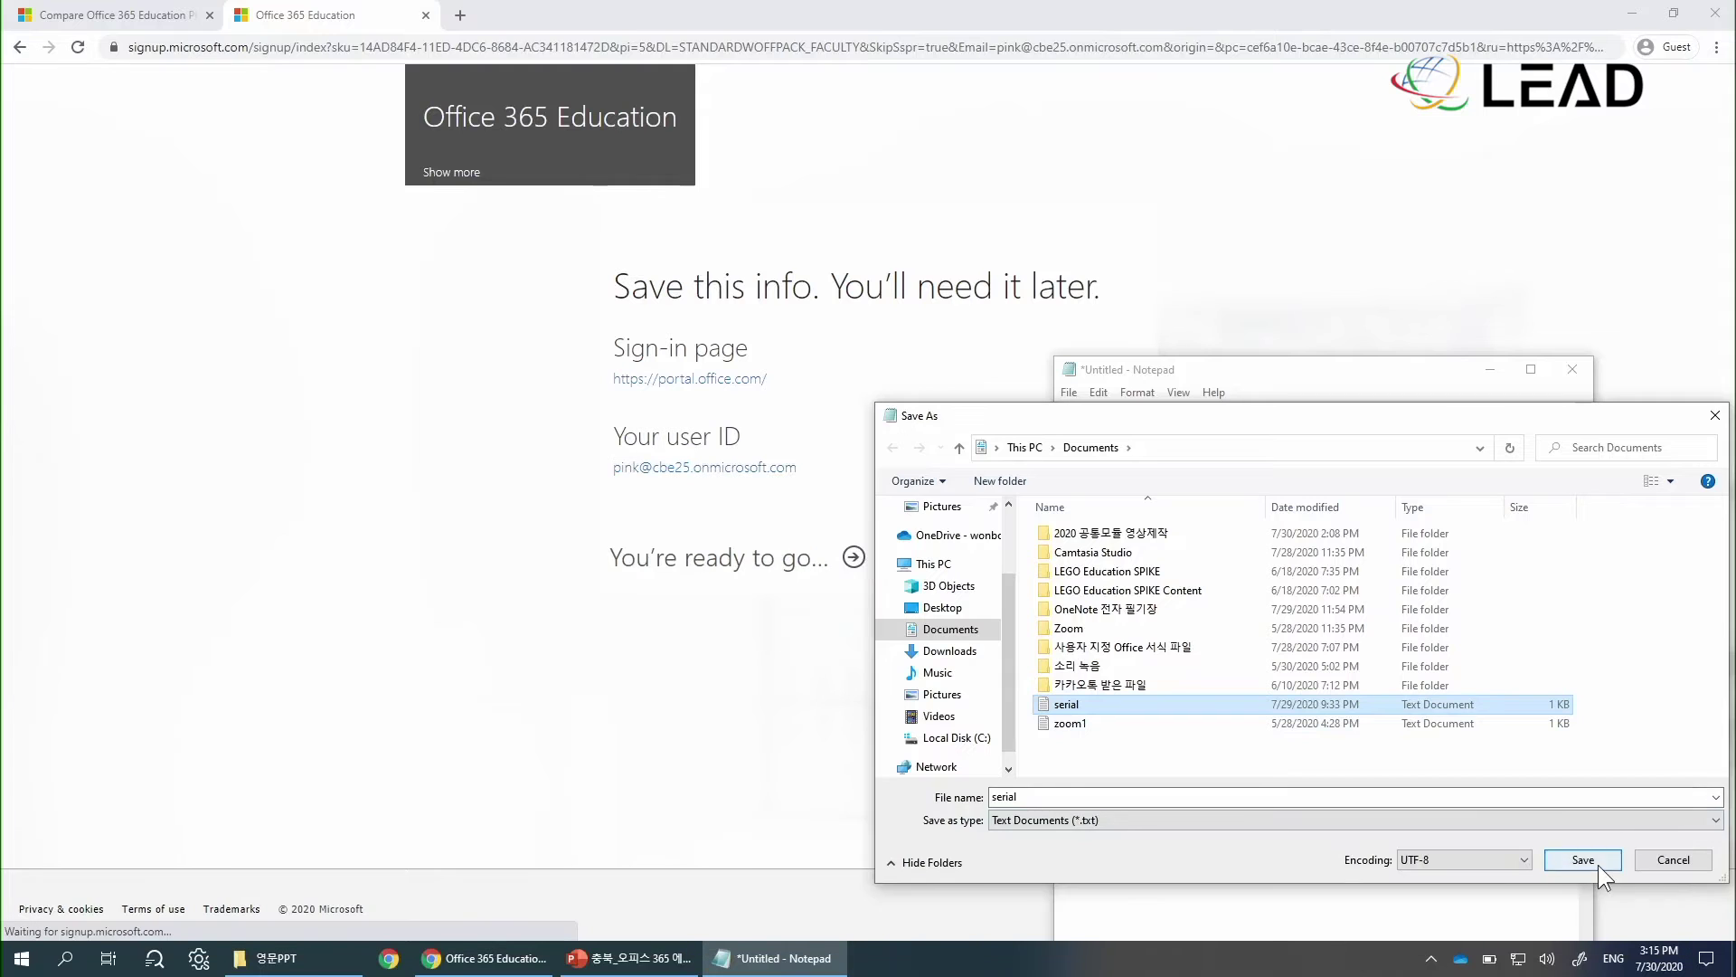
left_click(1598, 868)
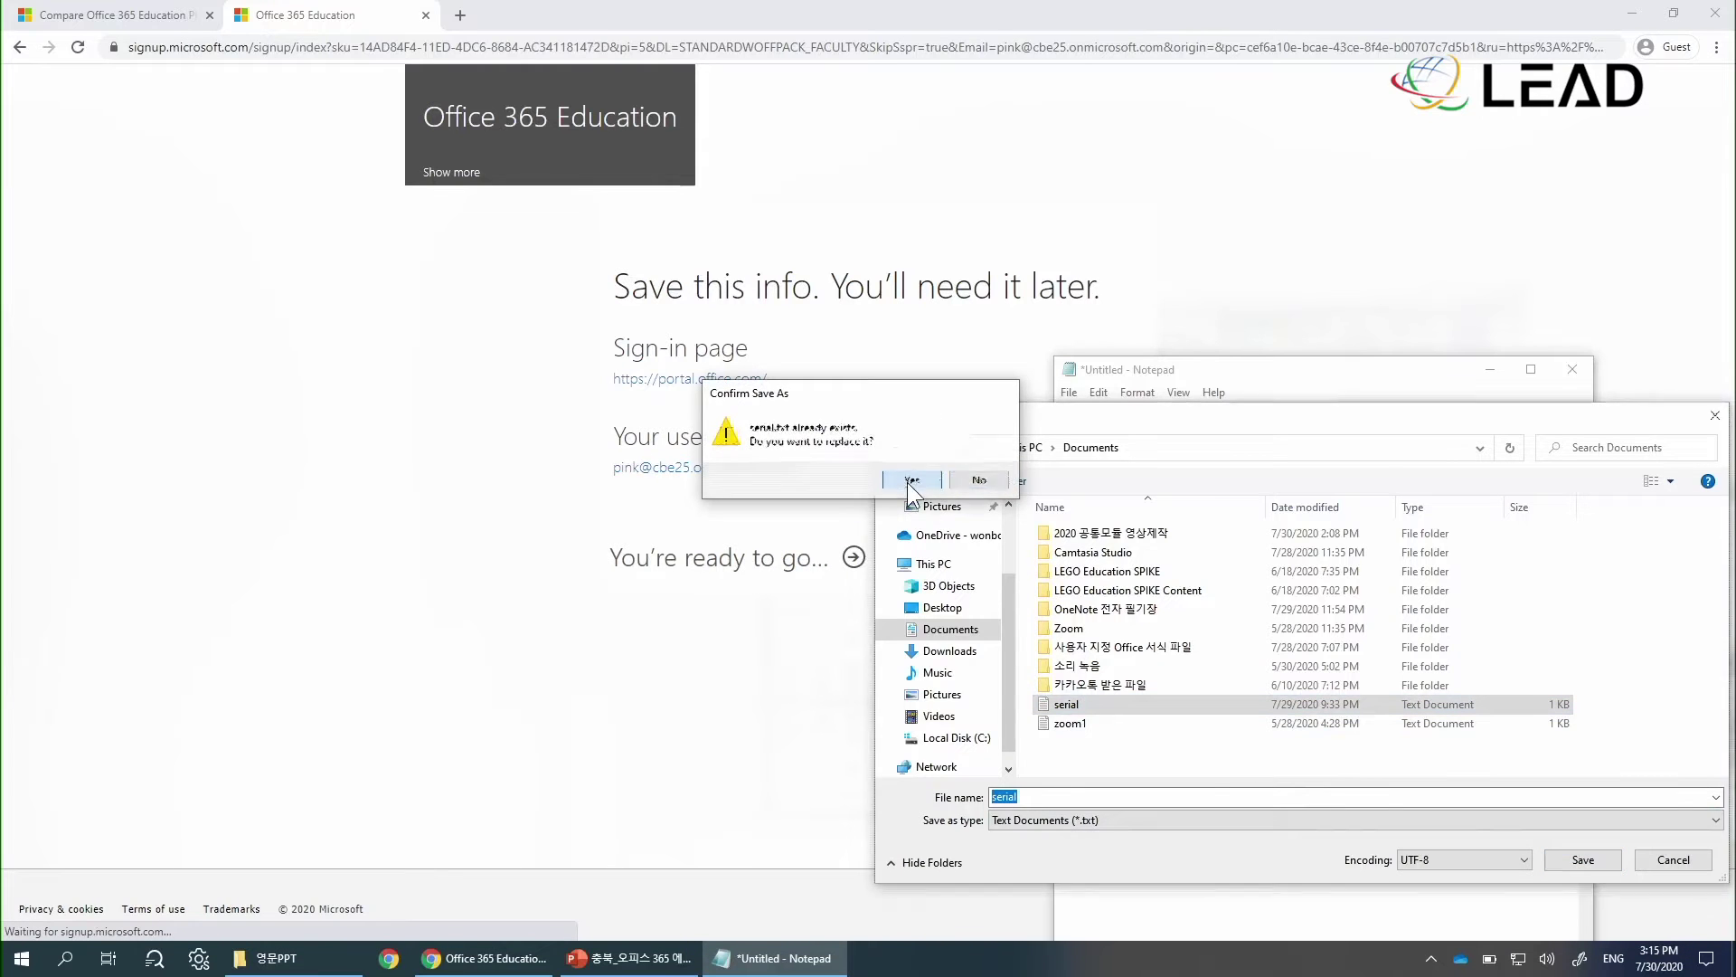
left_click(910, 480)
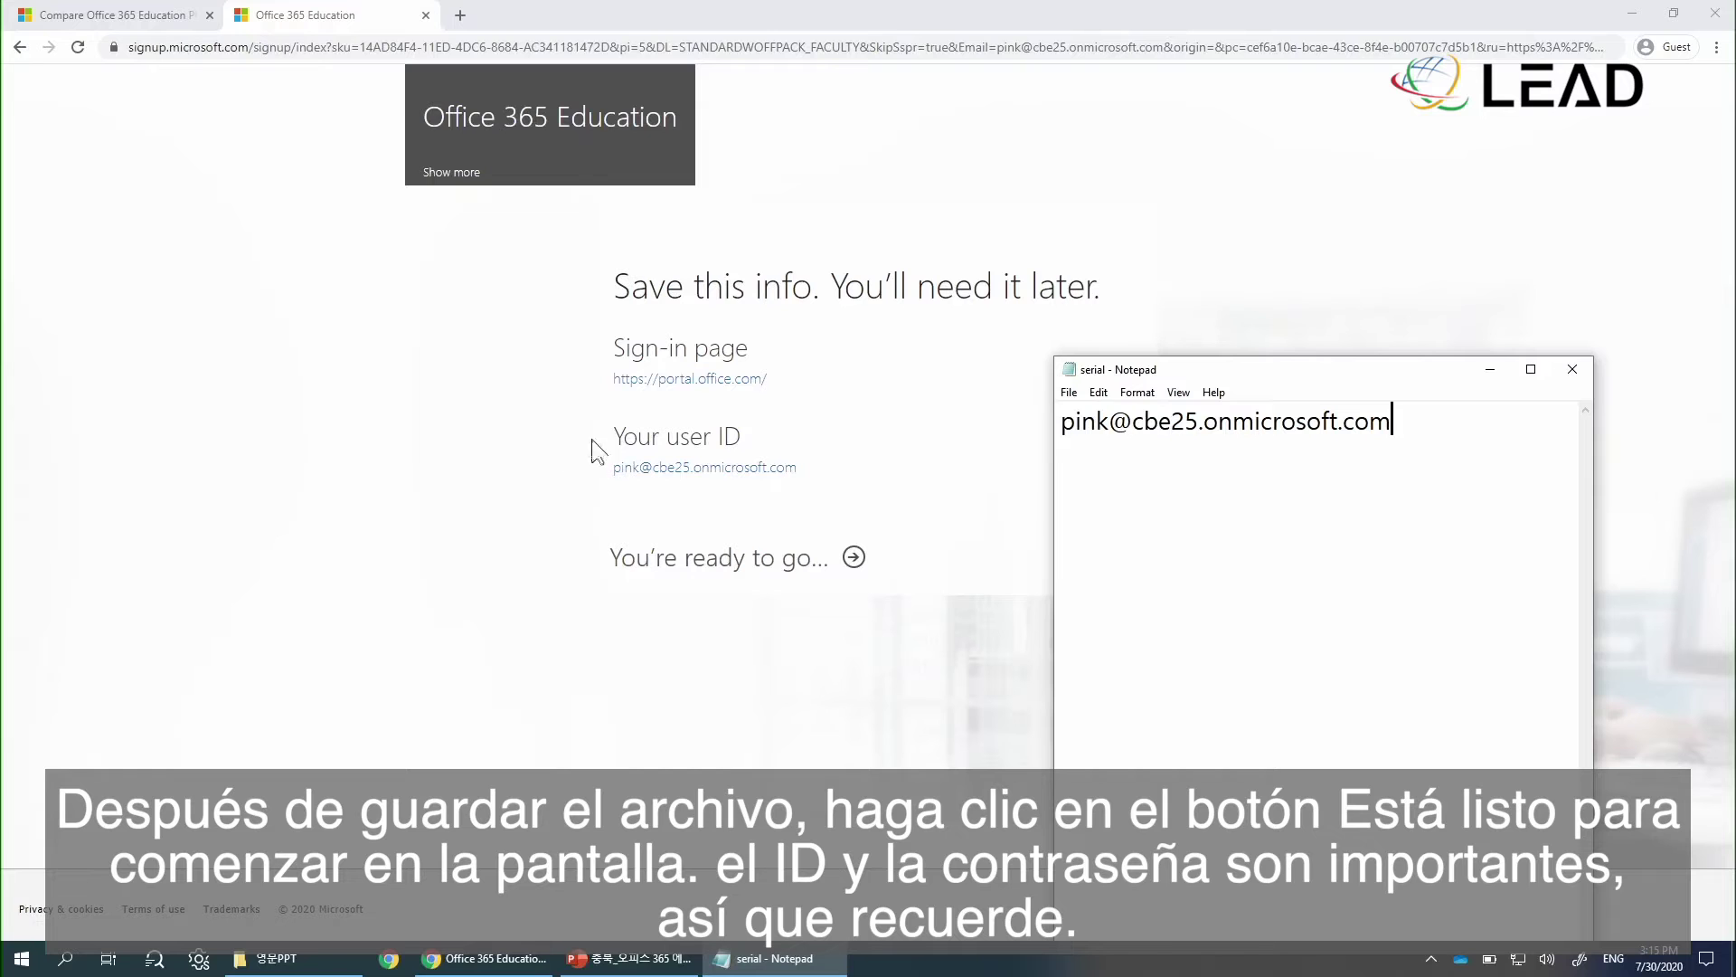
Enter the new account's portal and close the Education discounted-pricing wizard to reach the admin home.
left_click(805, 566)
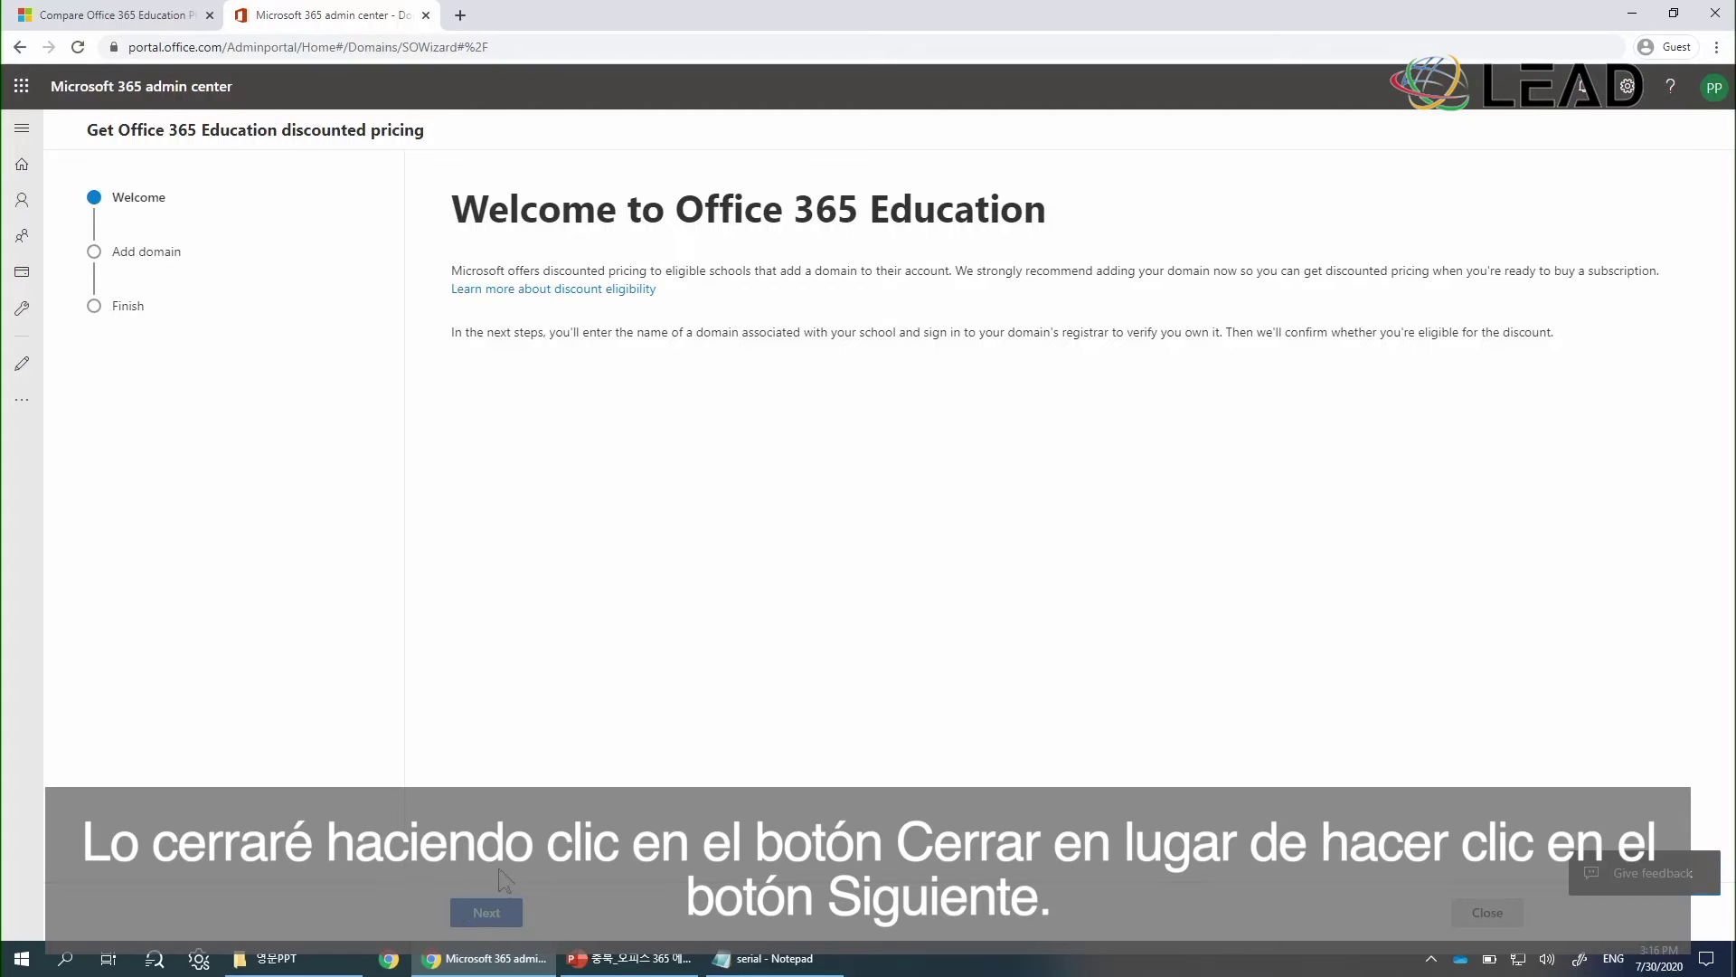
left_click(1482, 915)
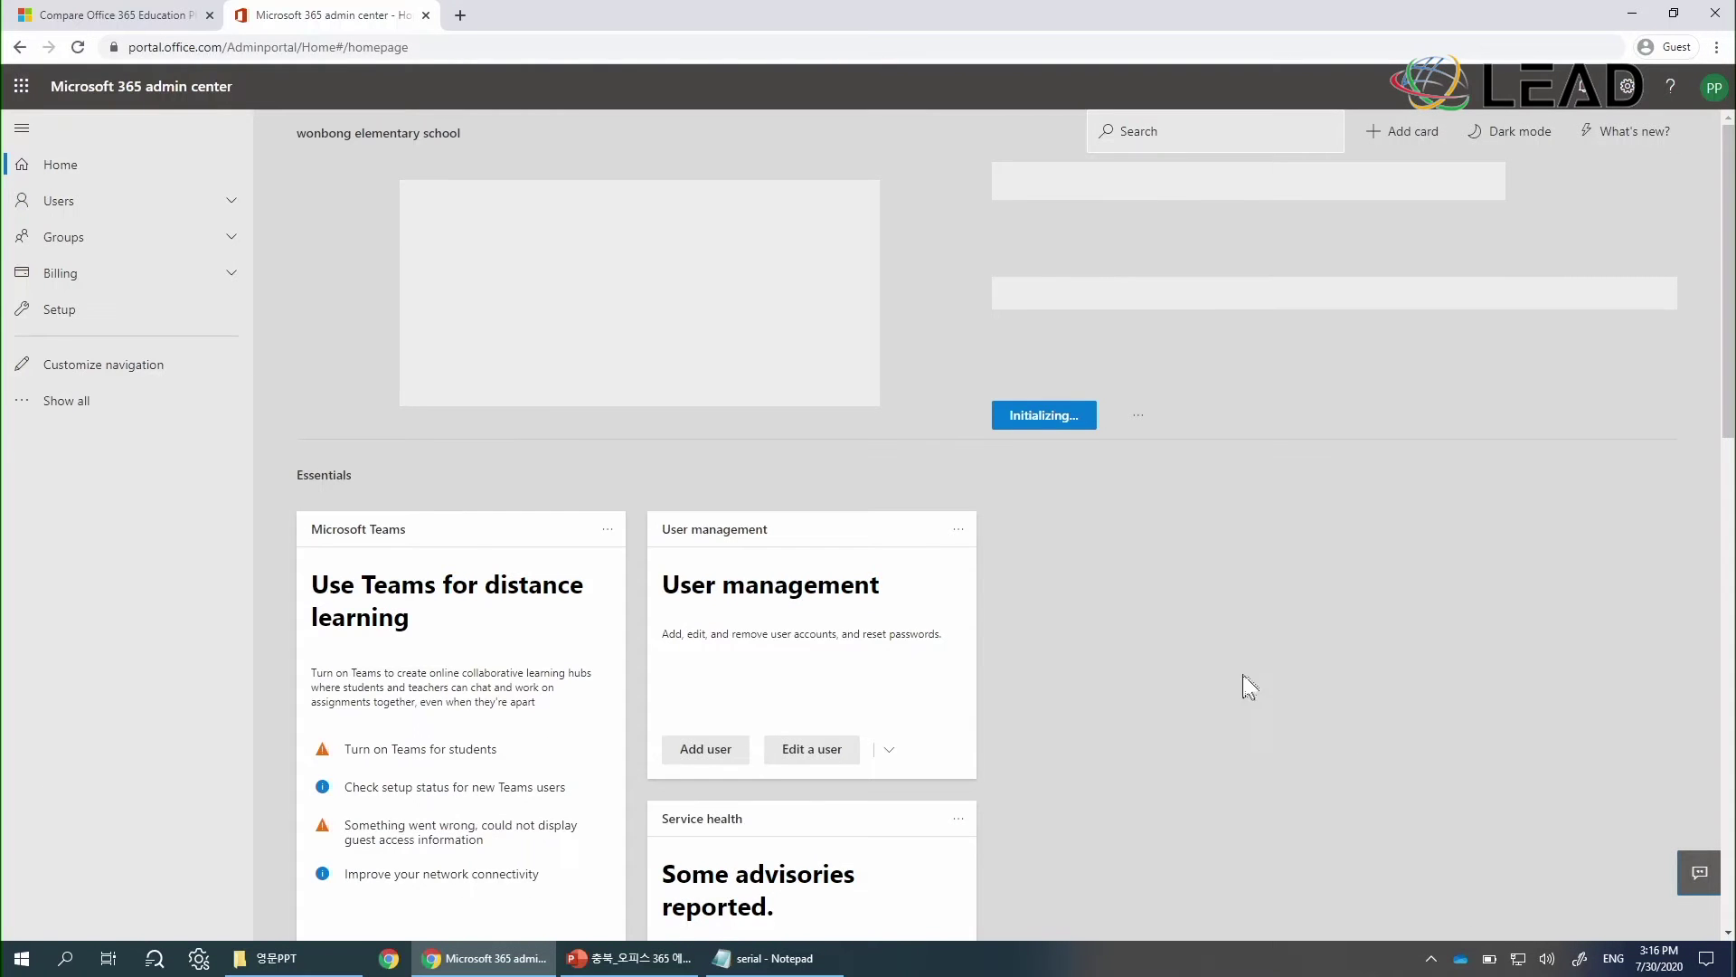
scroll(1217, 674, "down", 3)
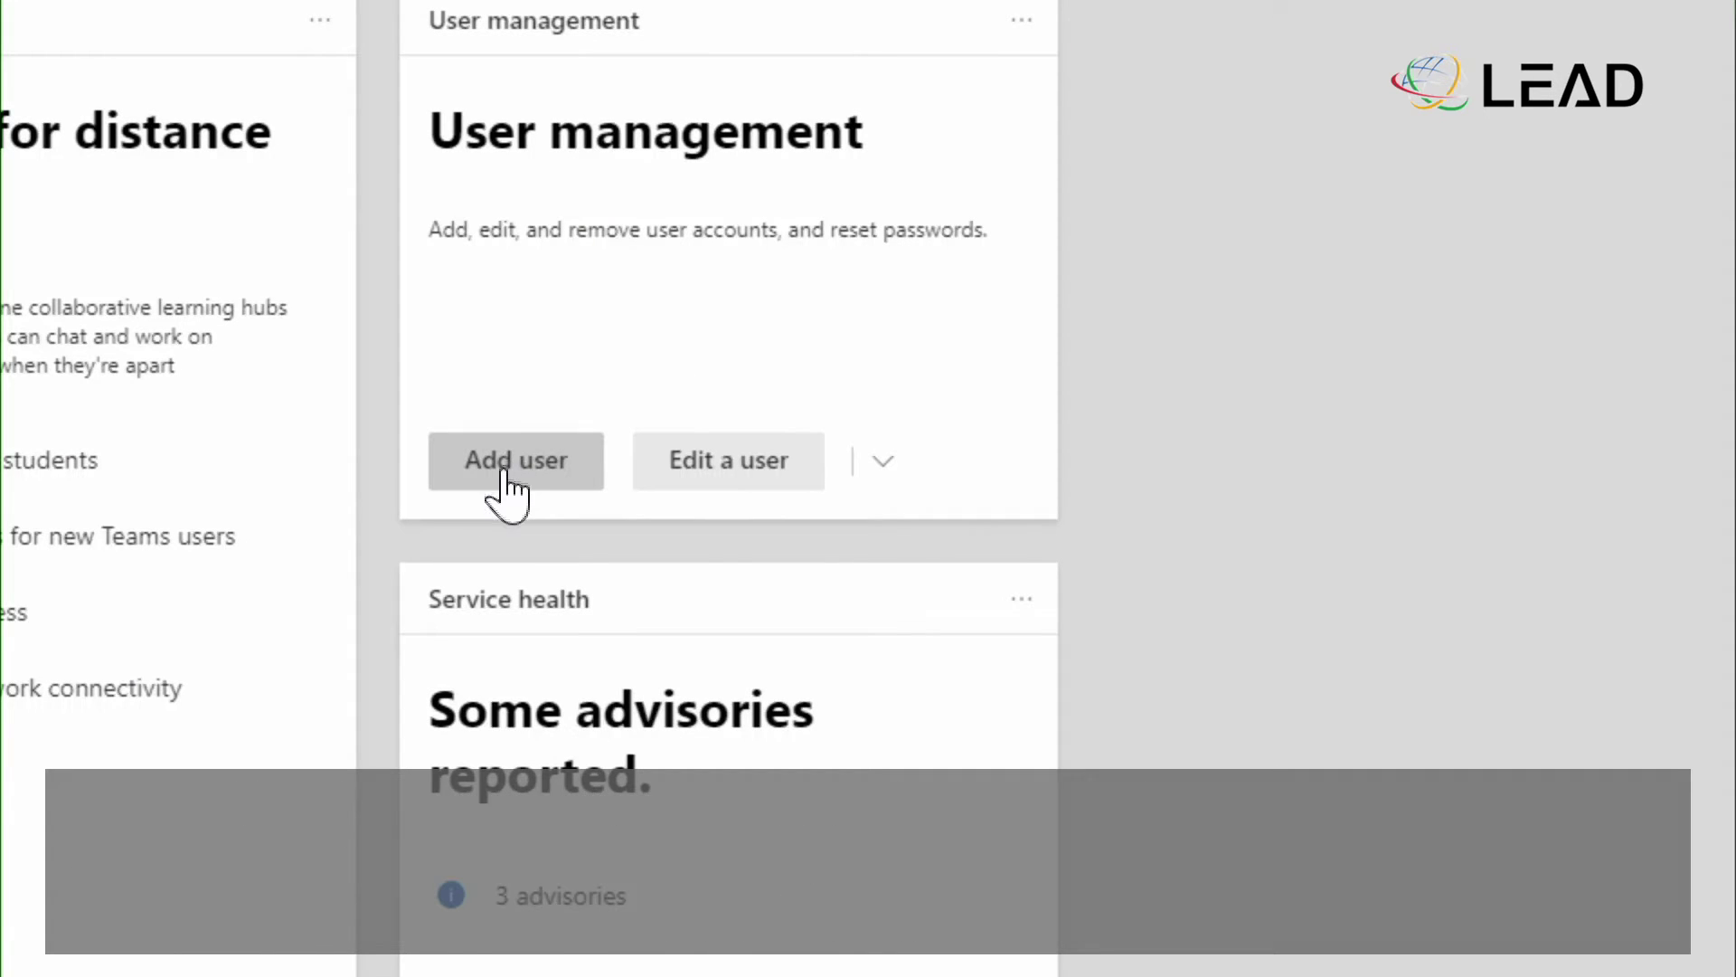
Start adding a user and enter their first name, last name and username.
left_click(506, 488)
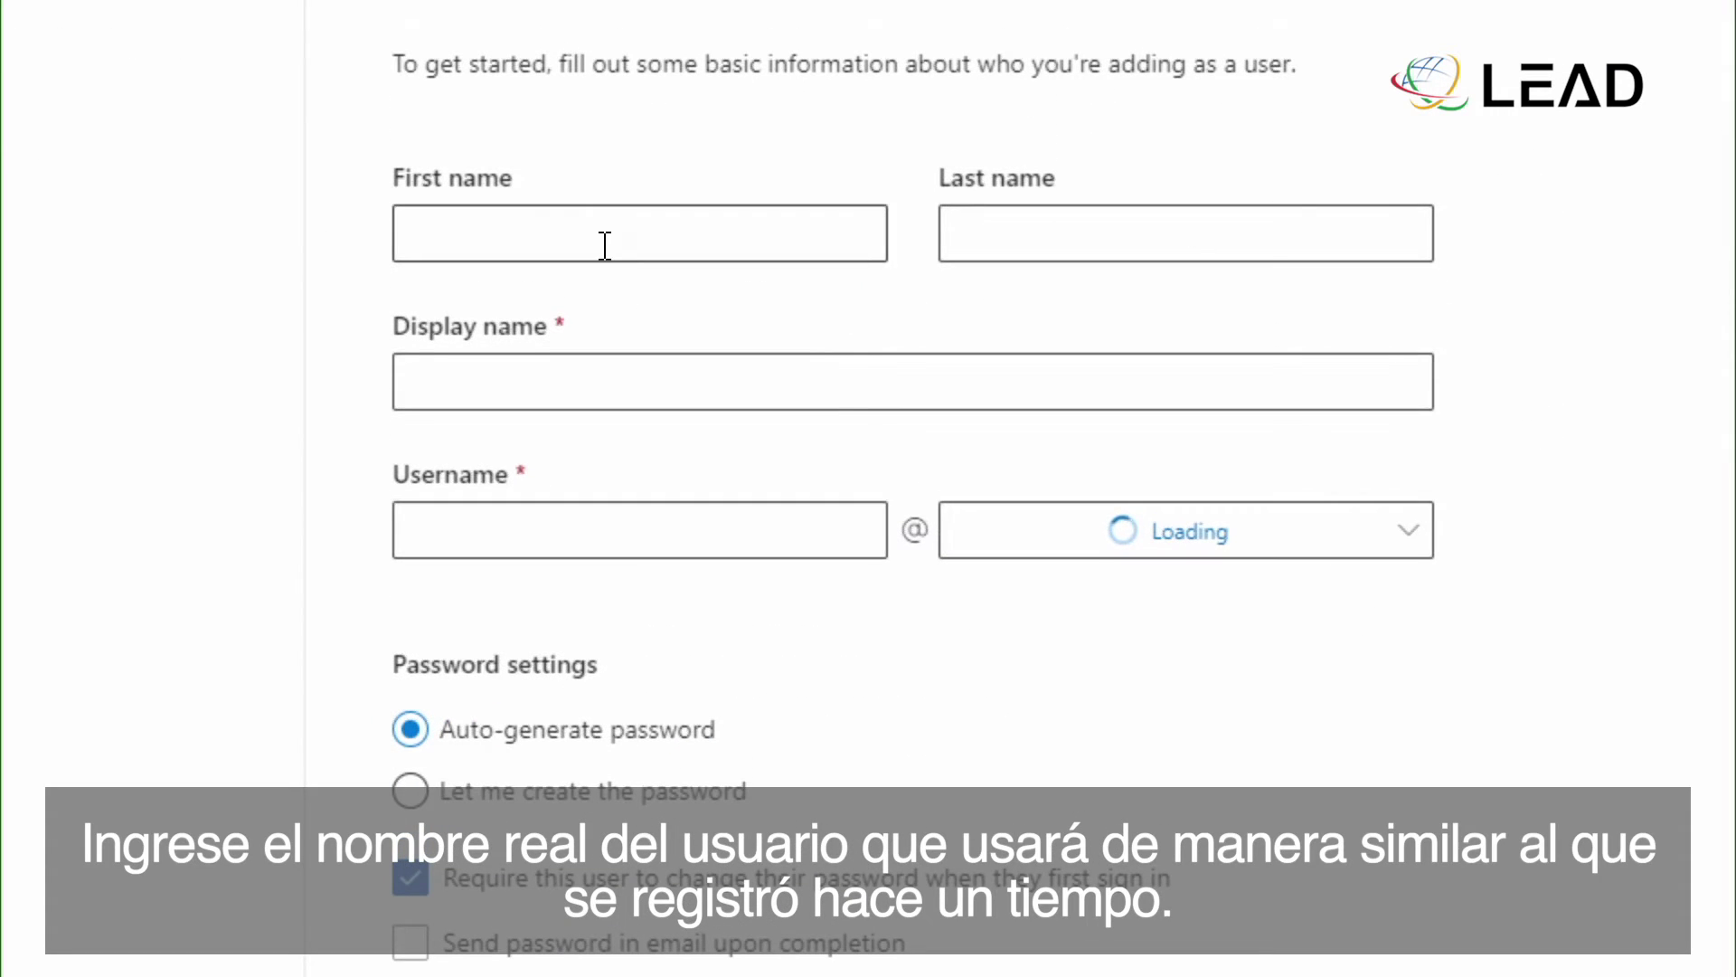
left_click(605, 199)
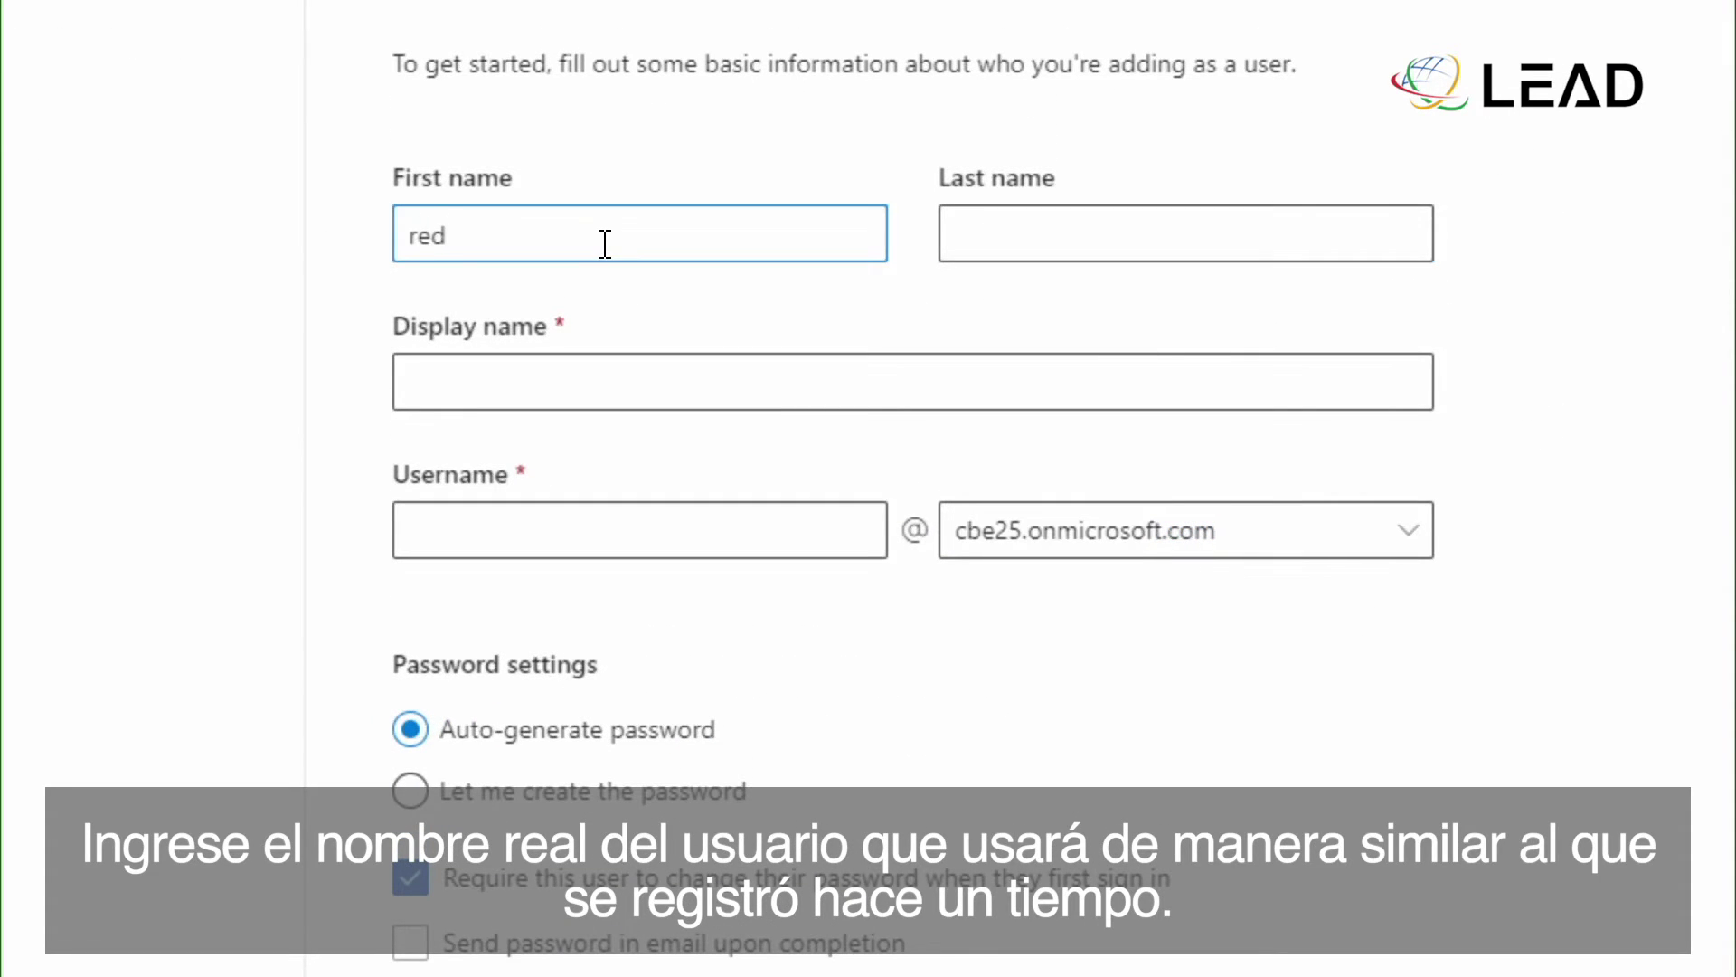
key("Tab")
key("Tab")
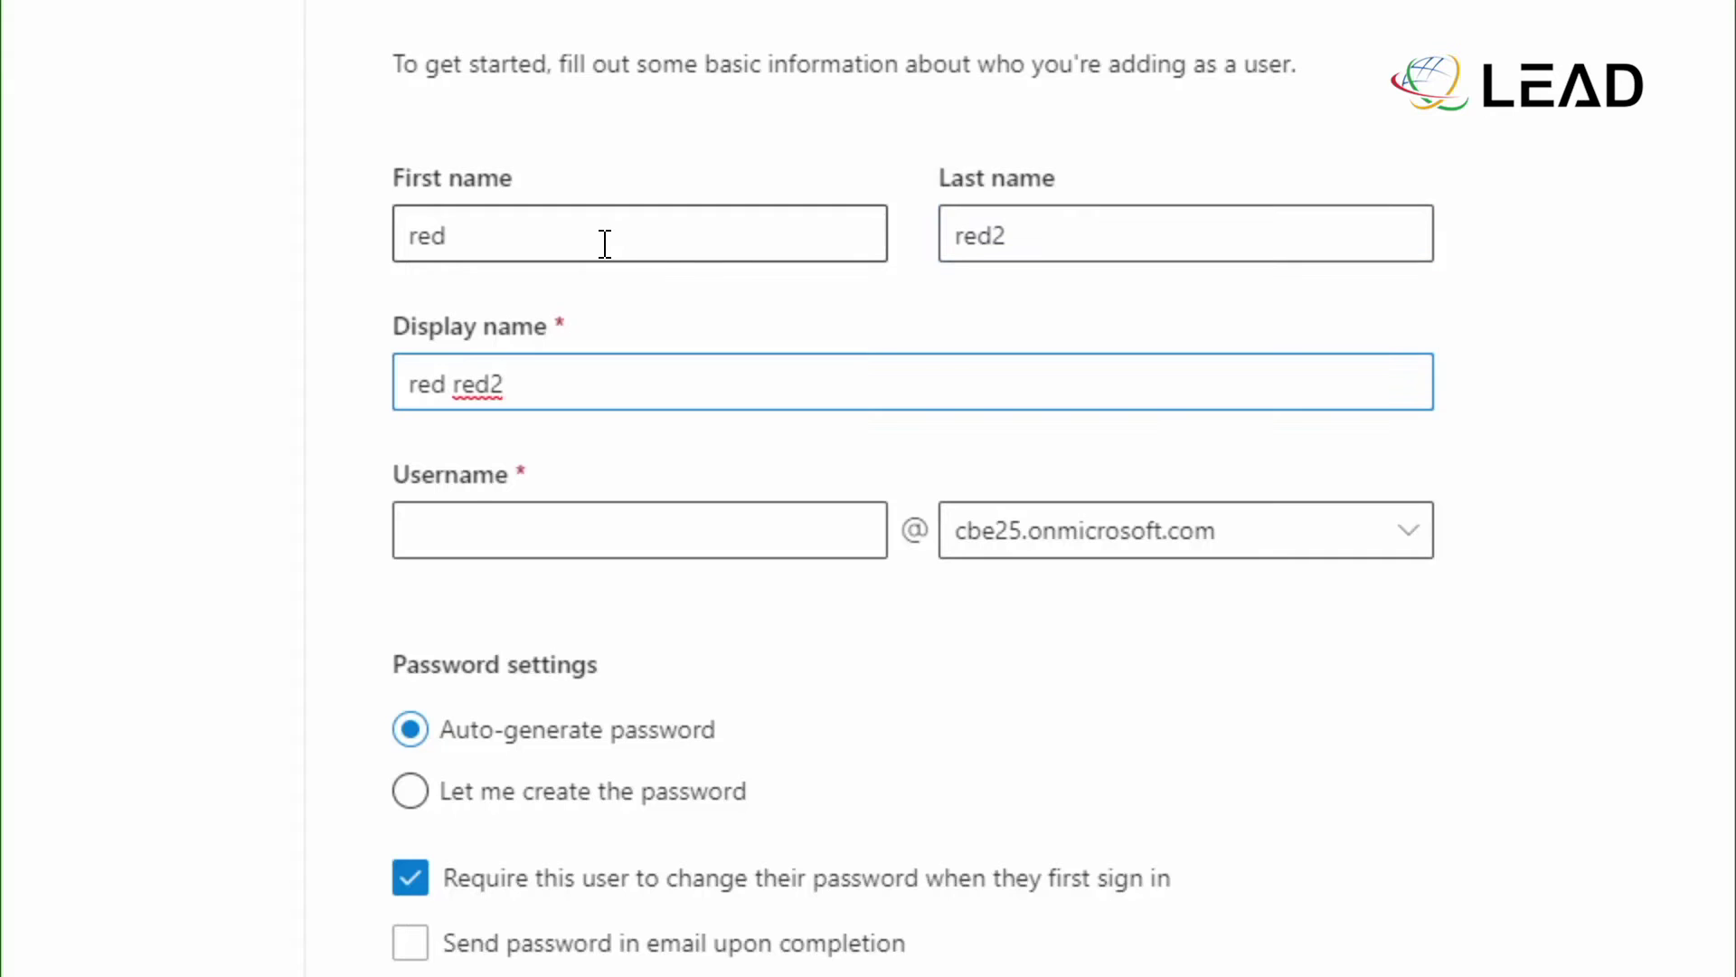
left_click(457, 541)
type("red")
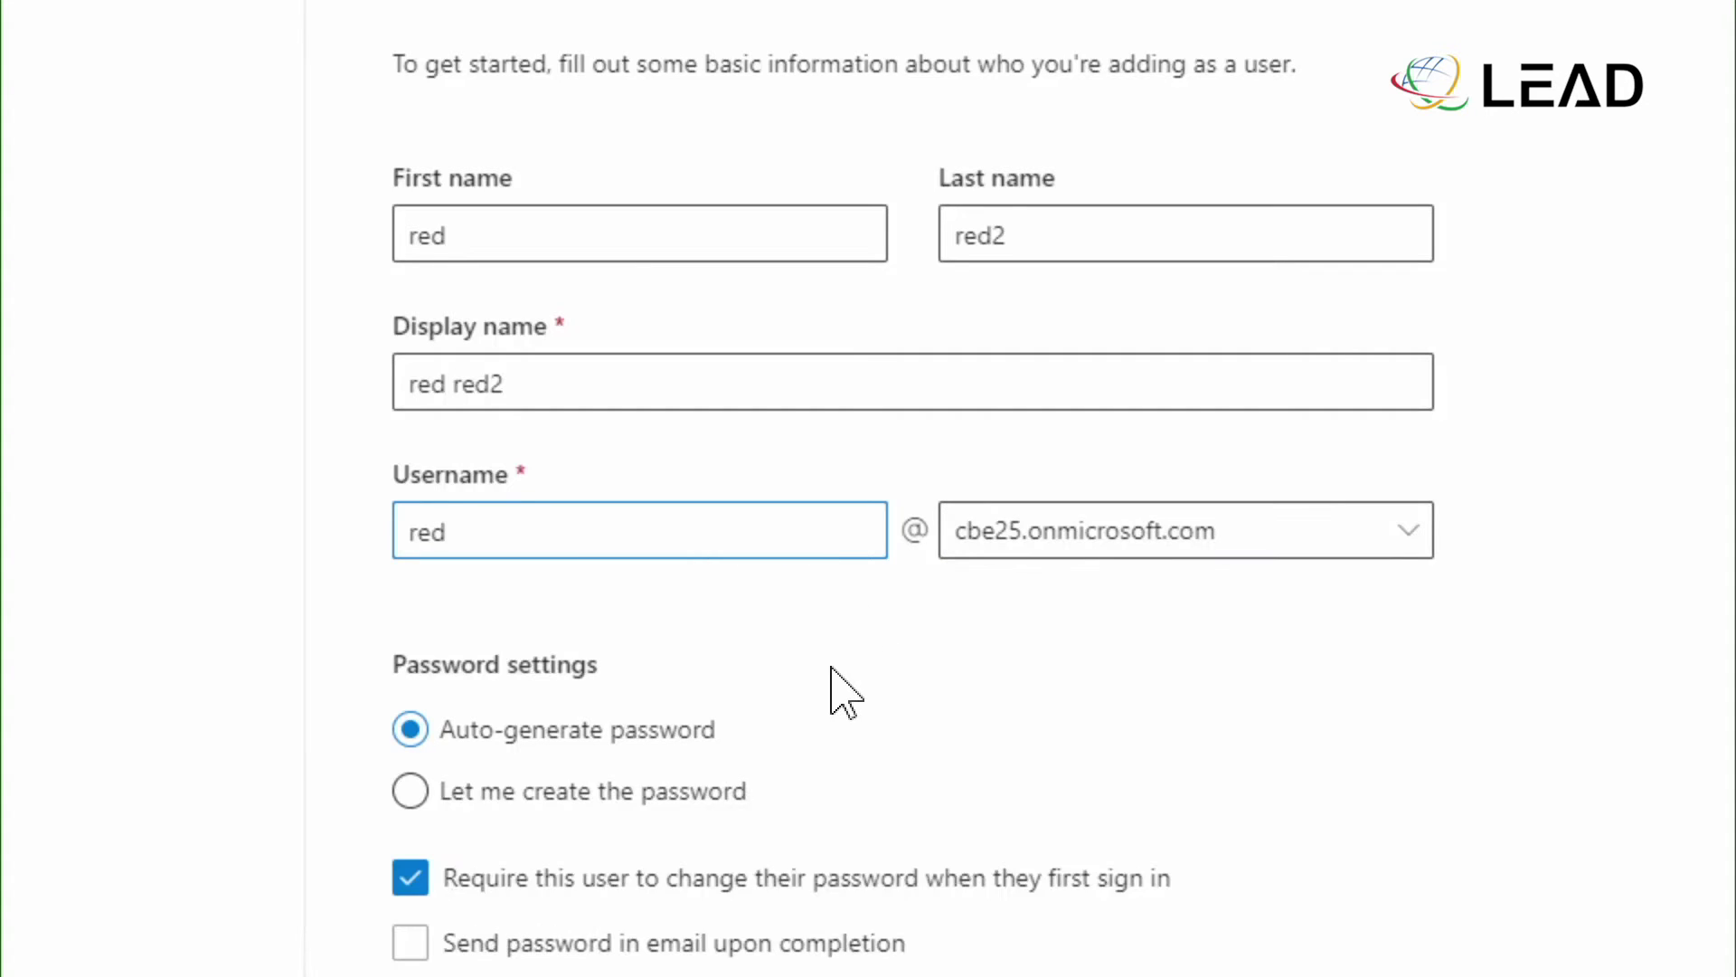
Set a custom password and turn off the required password change at first sign-in.
scroll(693, 739, "down", 1)
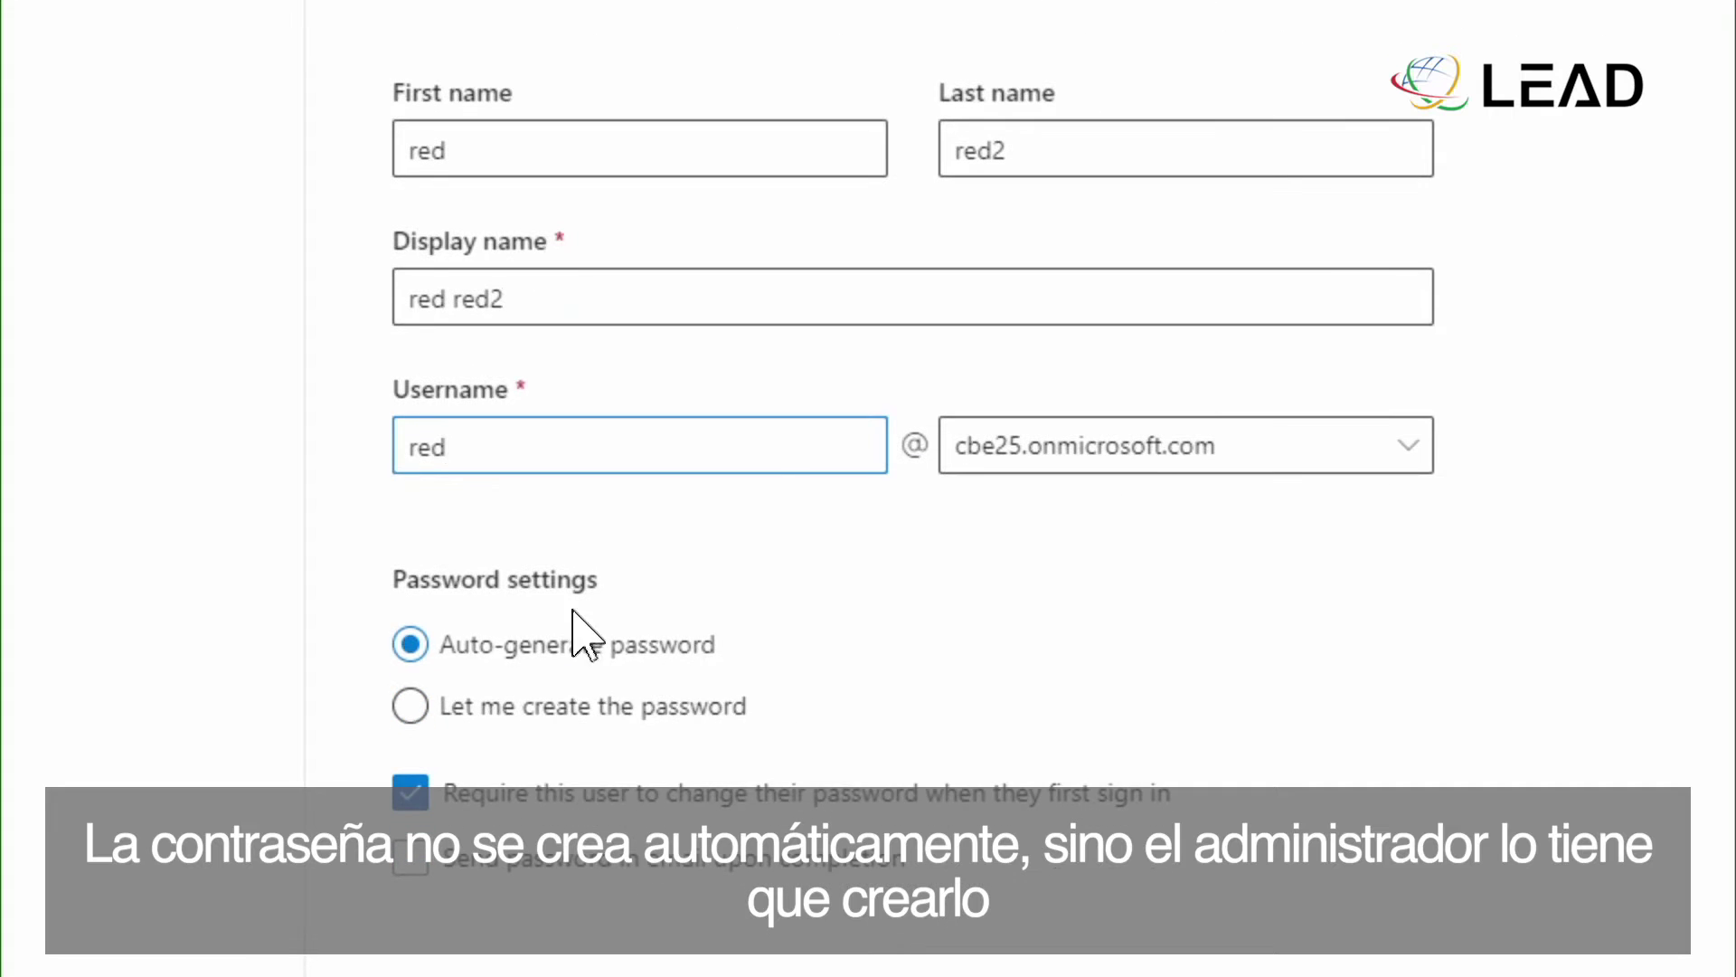
left_click(412, 707)
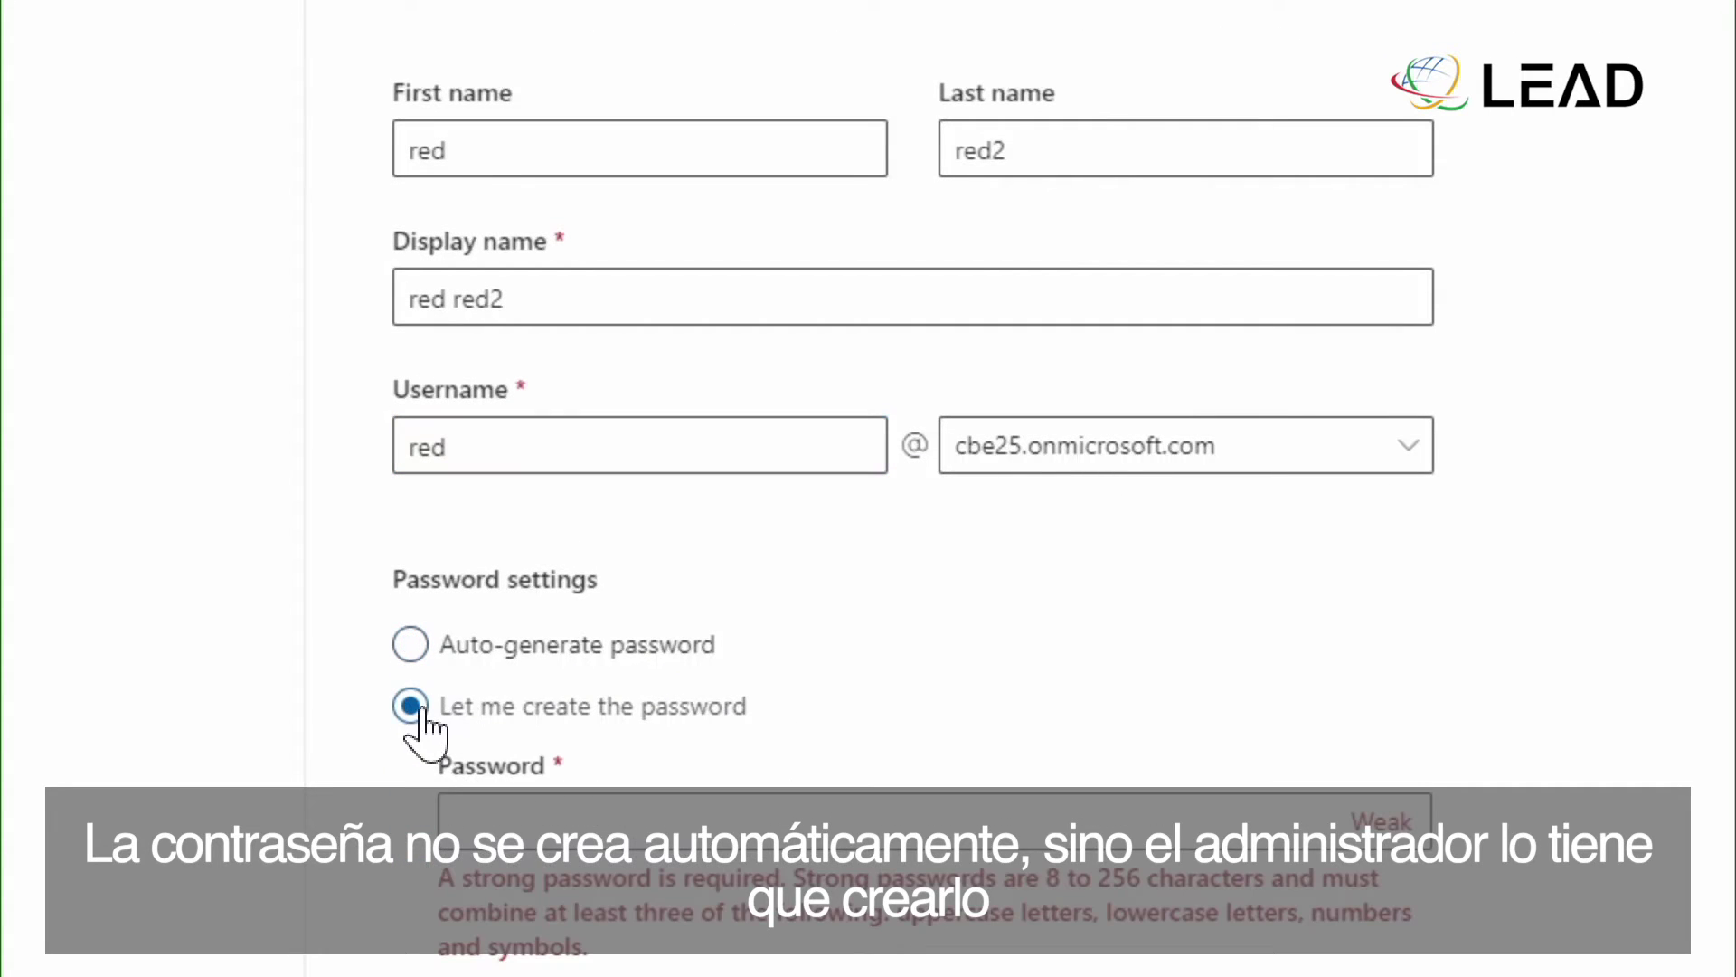
left_click(503, 819)
type("•••••••")
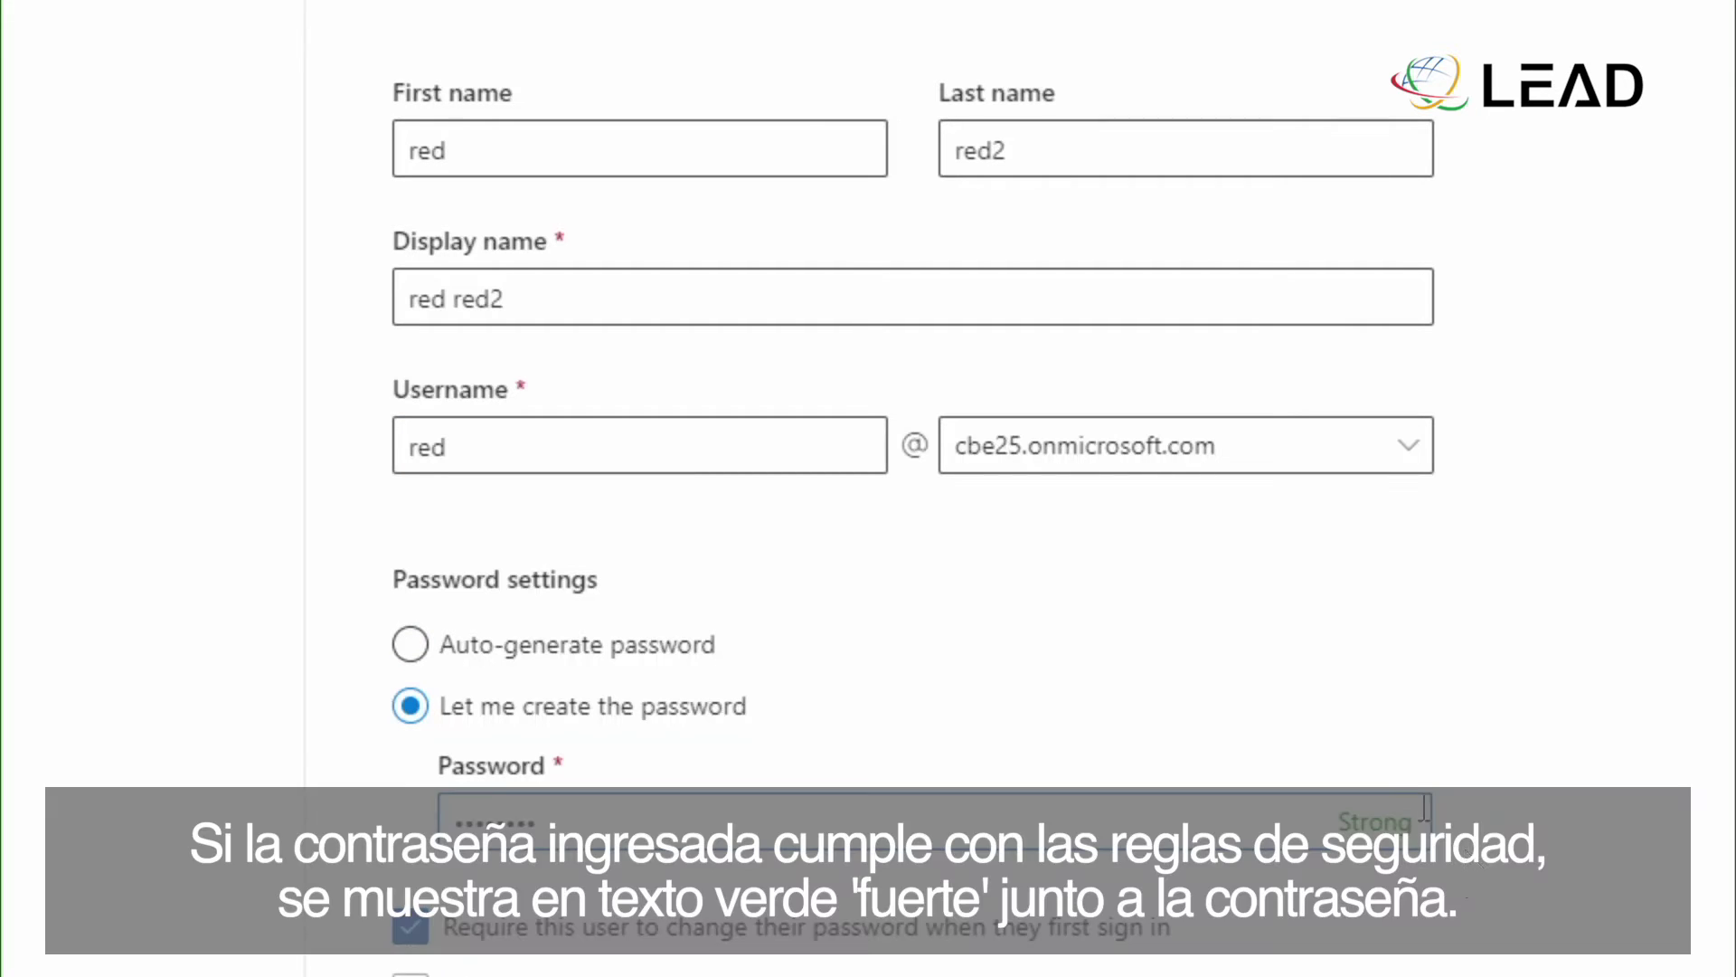
scroll(1342, 861, "down", 1)
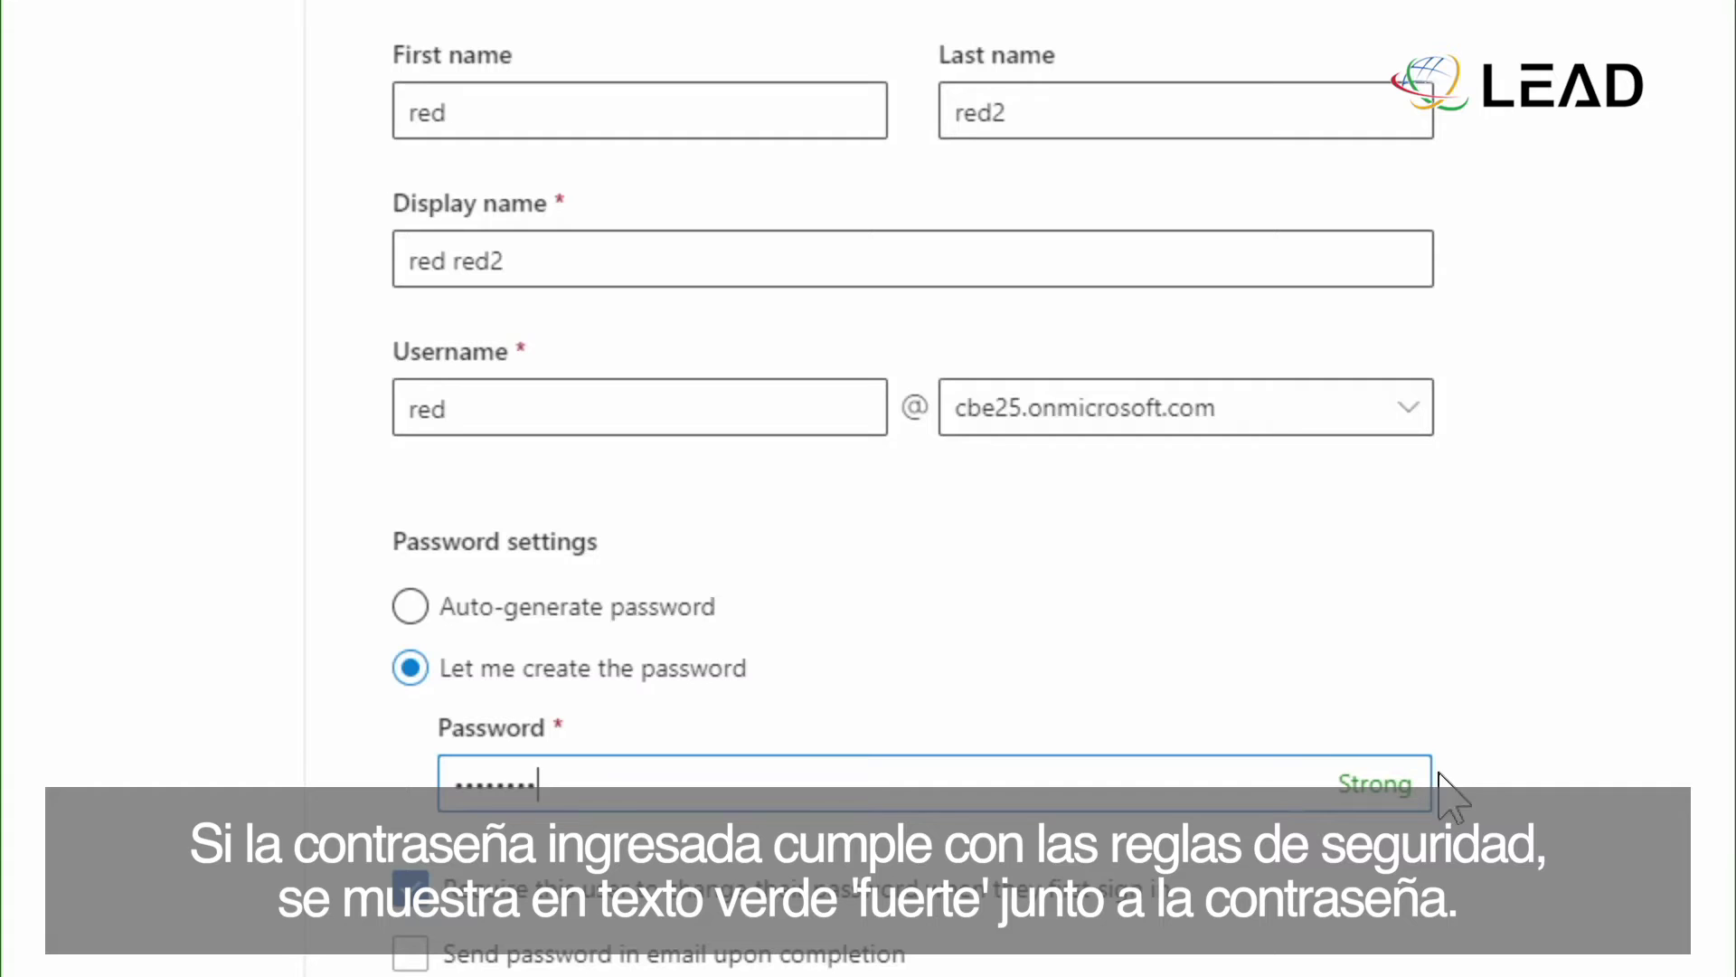
scroll(1271, 814, "down", 1)
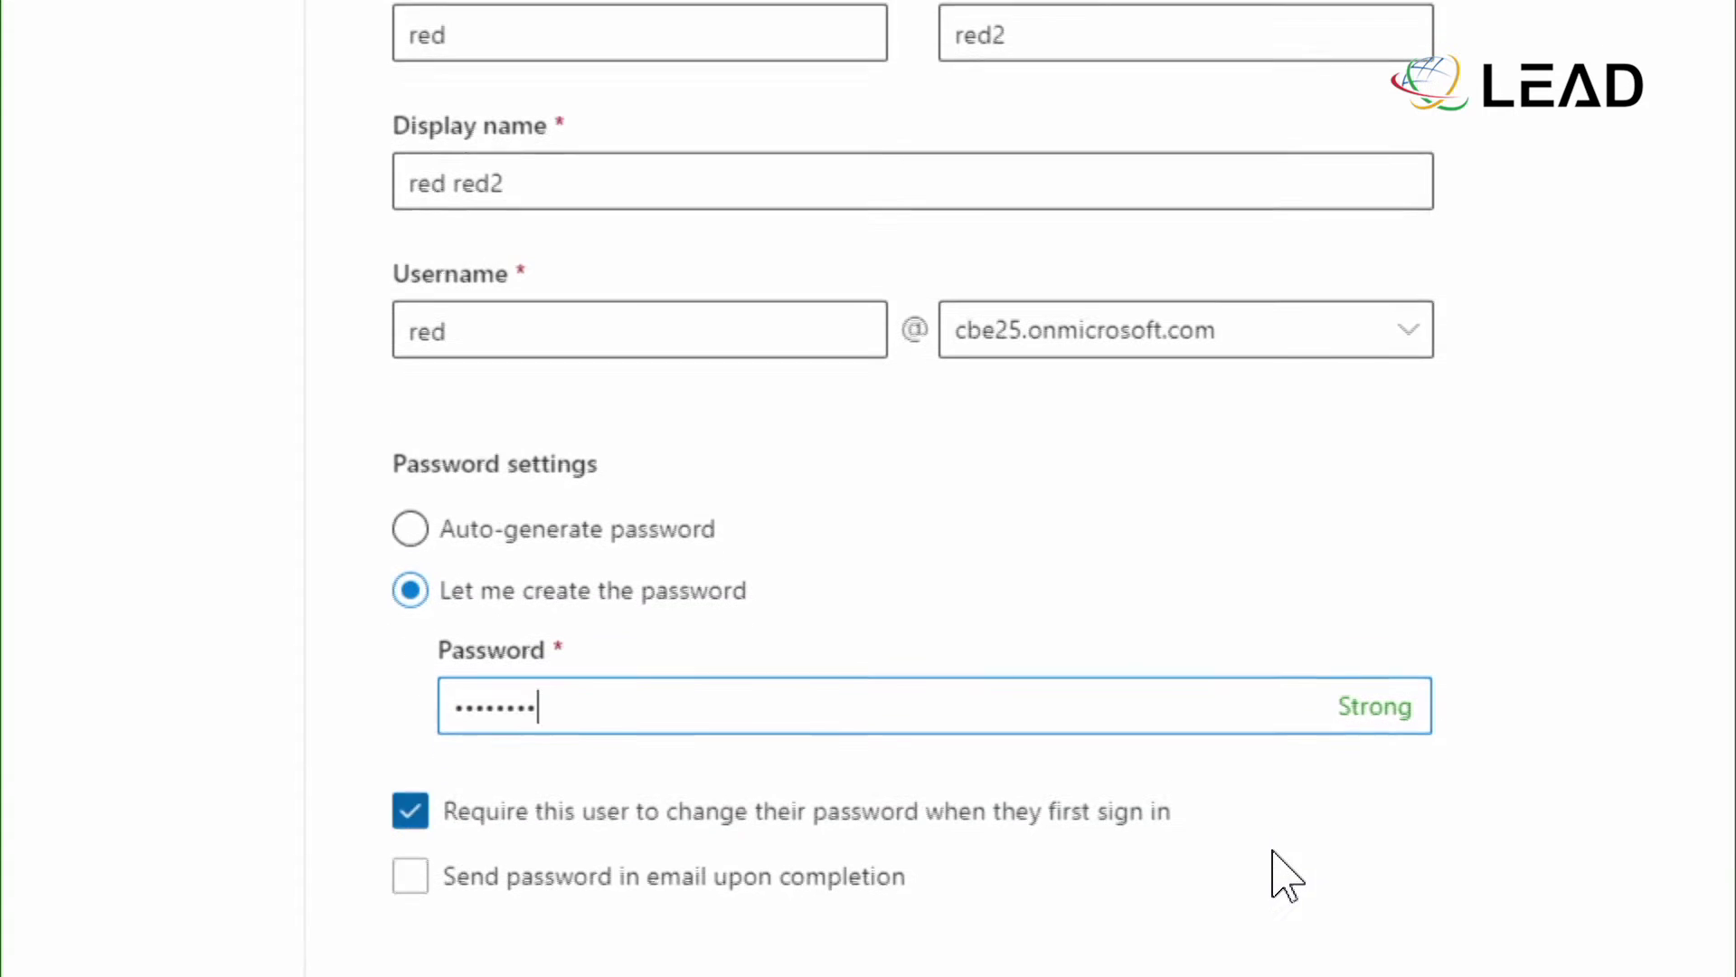
left_click(475, 796)
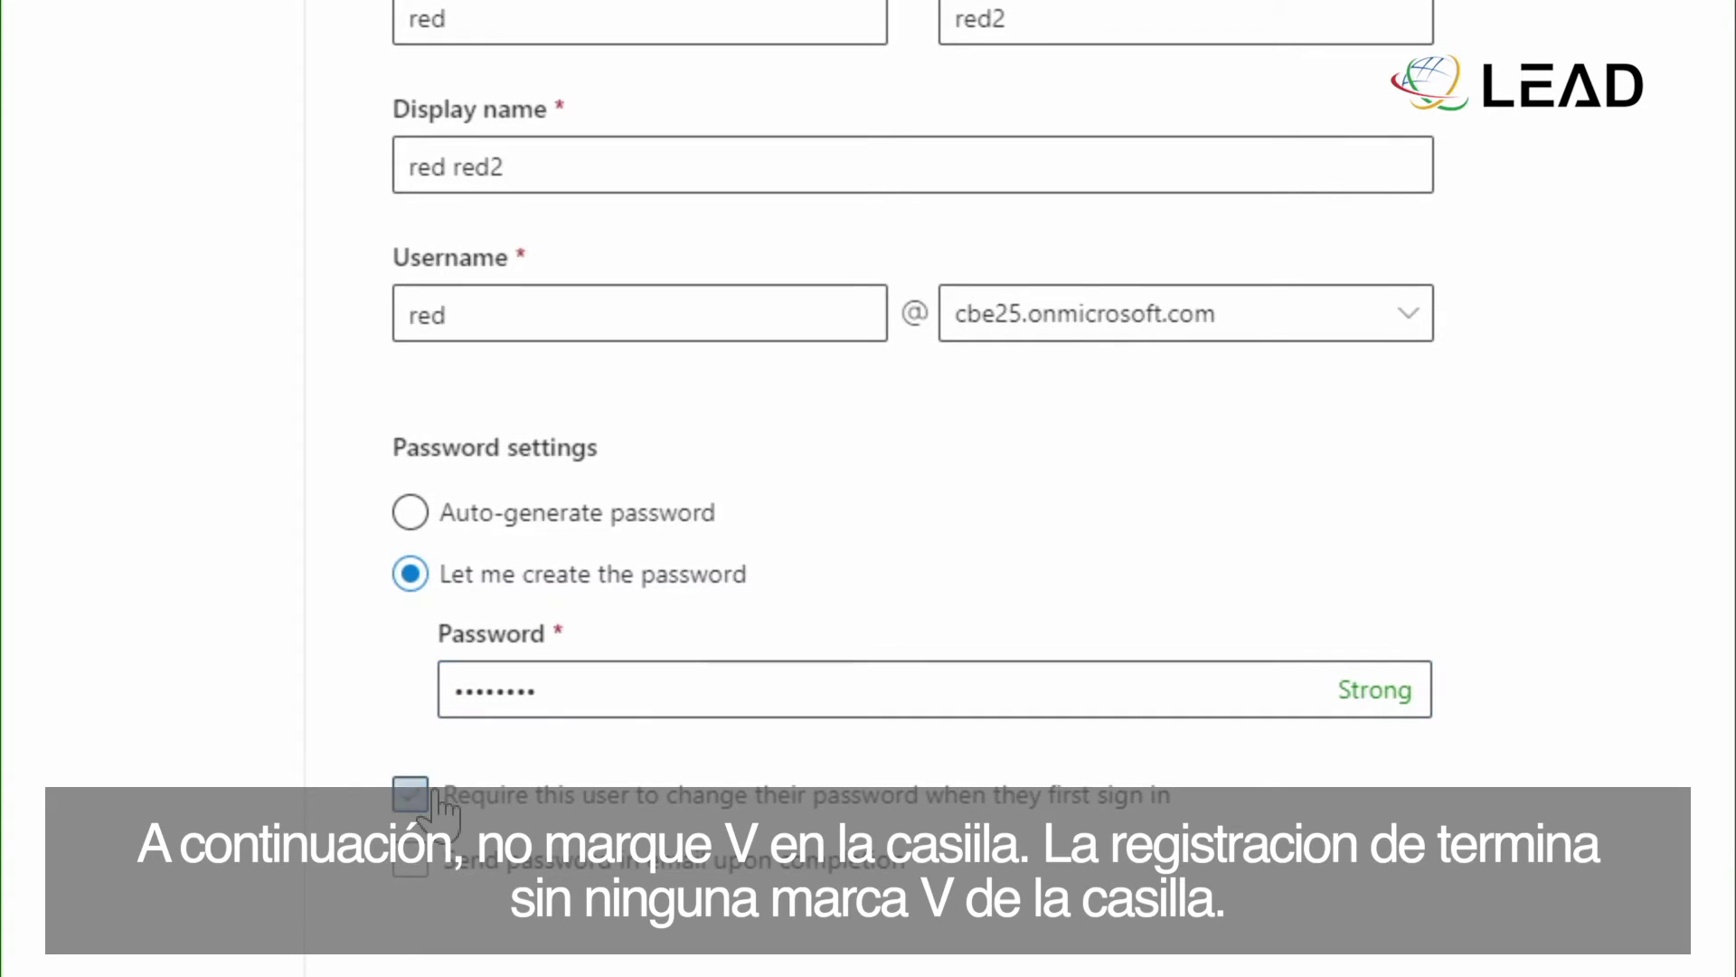
scroll(420, 882, "down", 1)
scroll(405, 687, "down", 1)
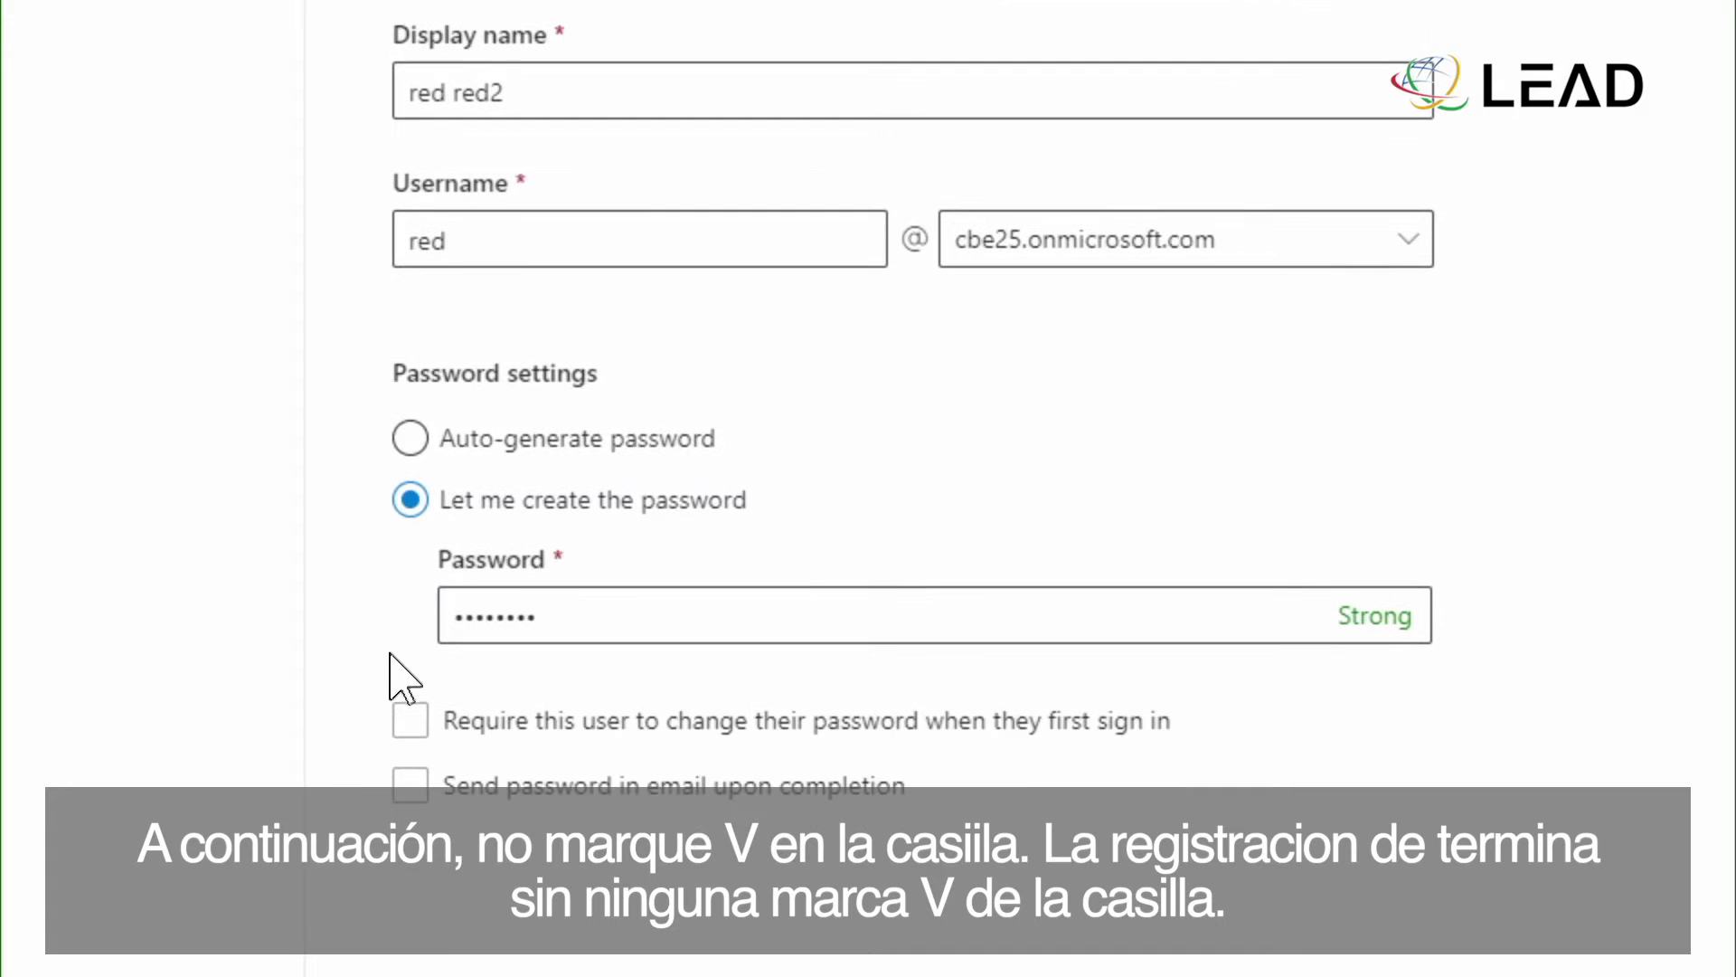
scroll(502, 796, "down", 3)
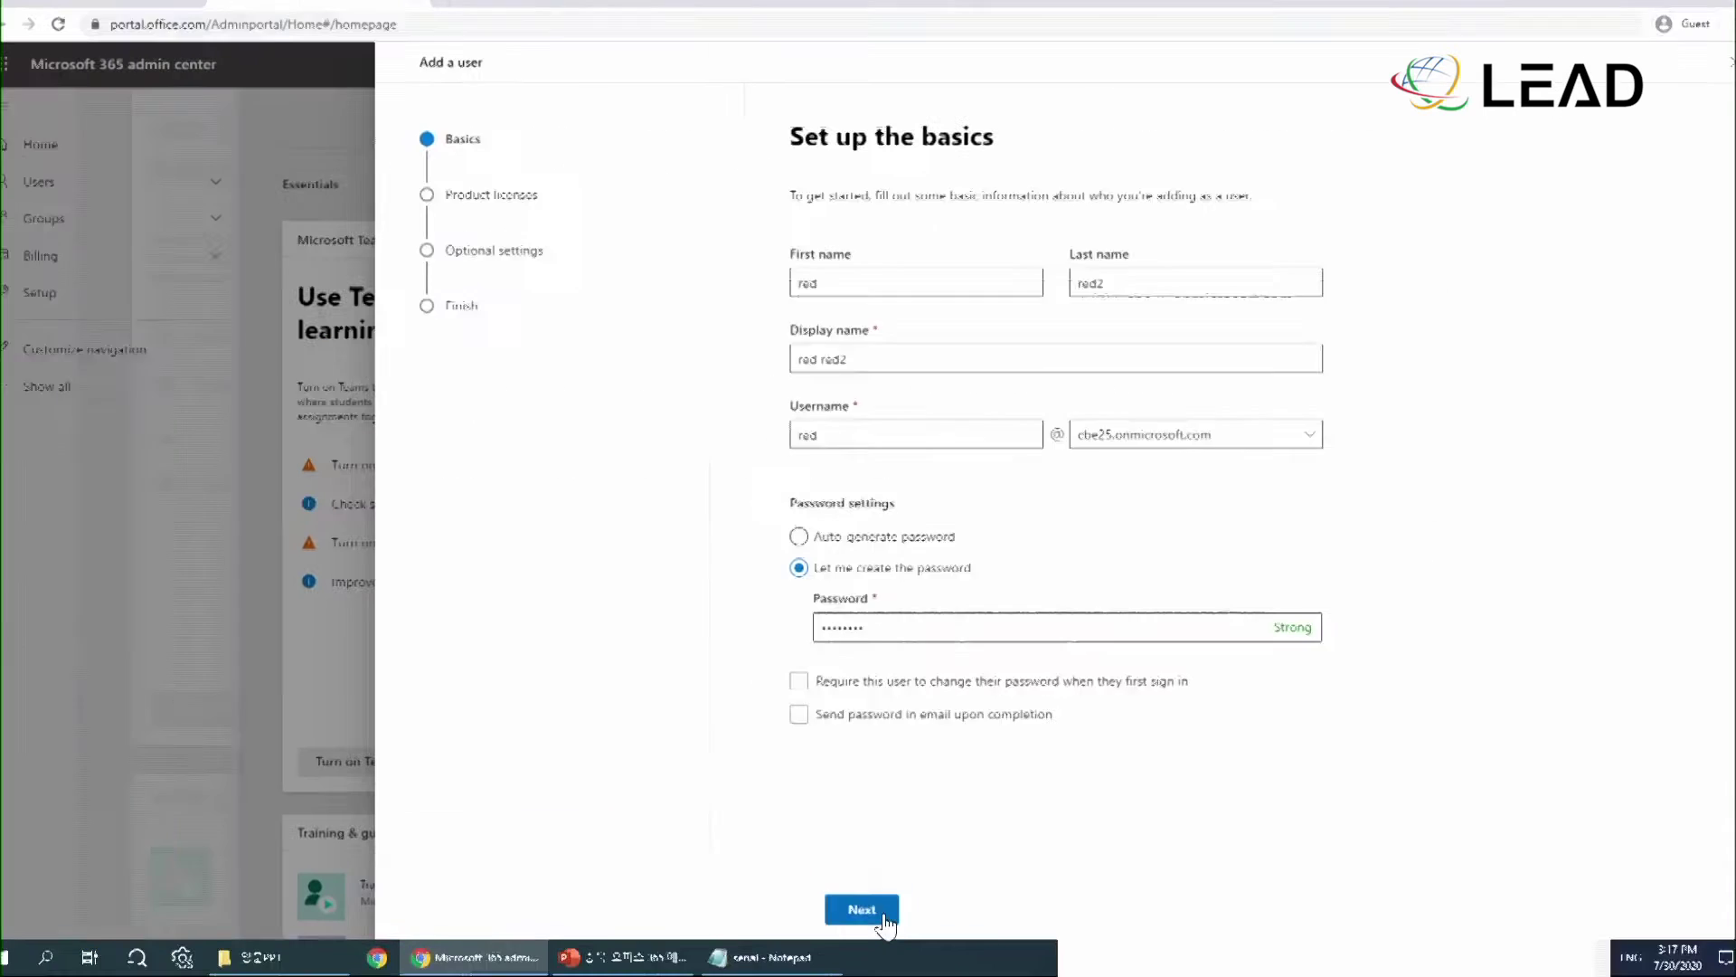
Assign the Office 365 A1 for faculty licence, finish adding the user, and close the confirmation.
left_click(891, 921)
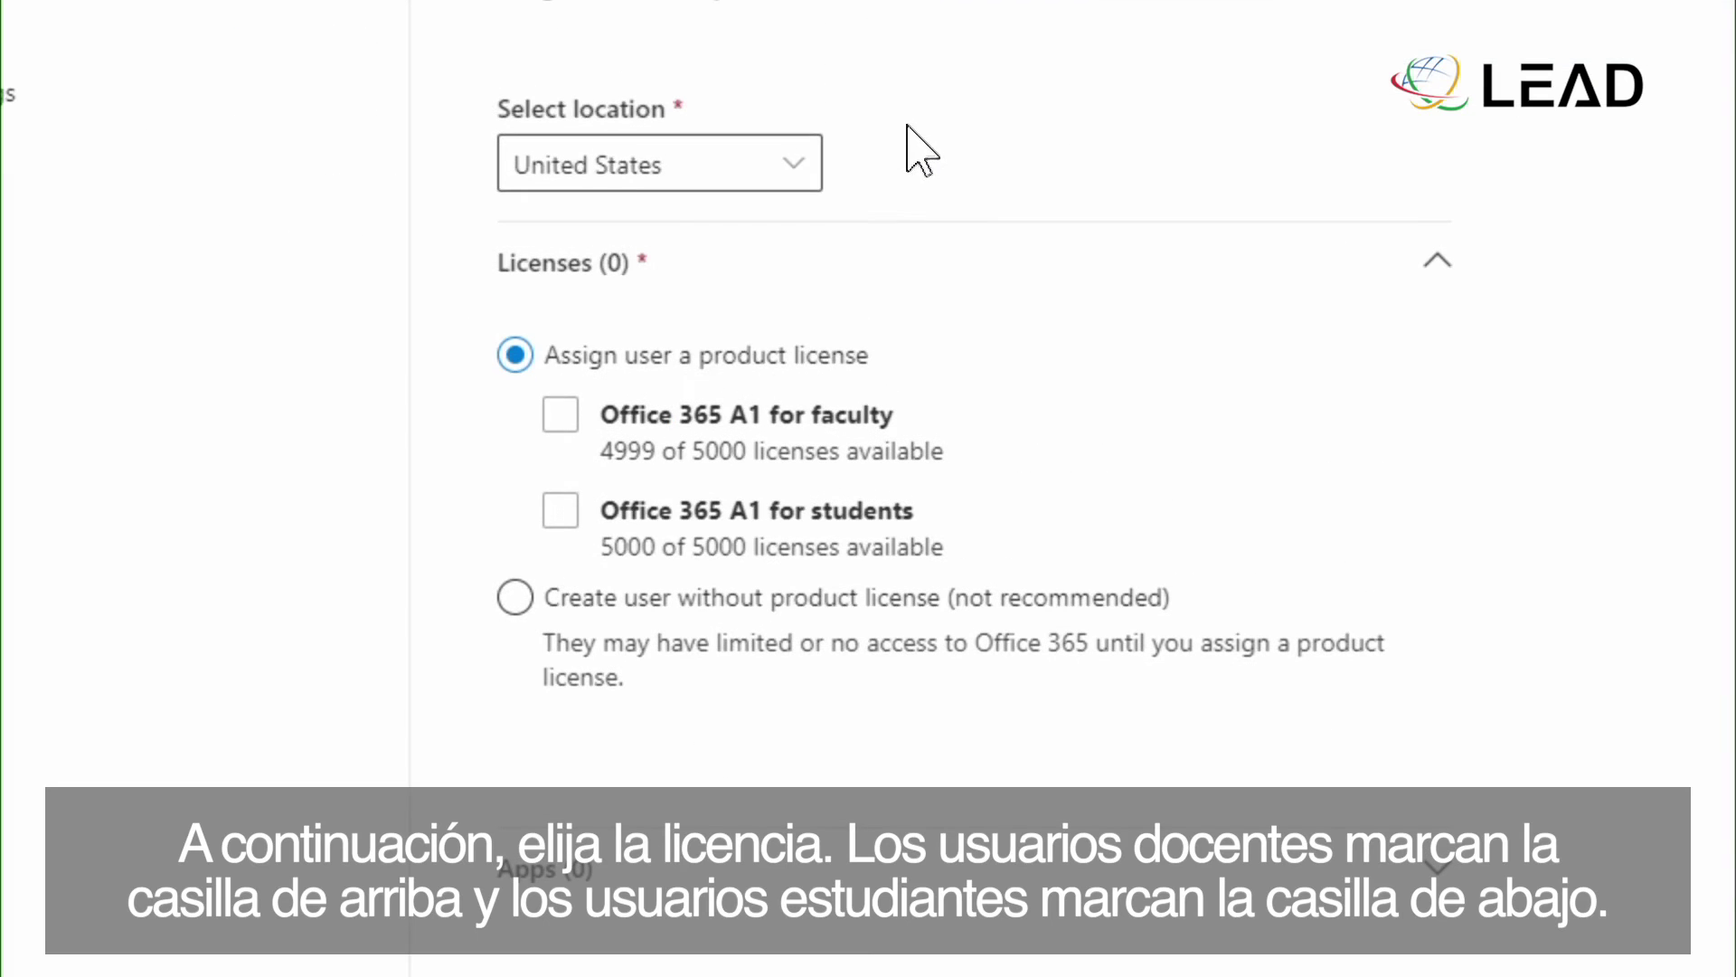
left_click(561, 418)
left_click(560, 416)
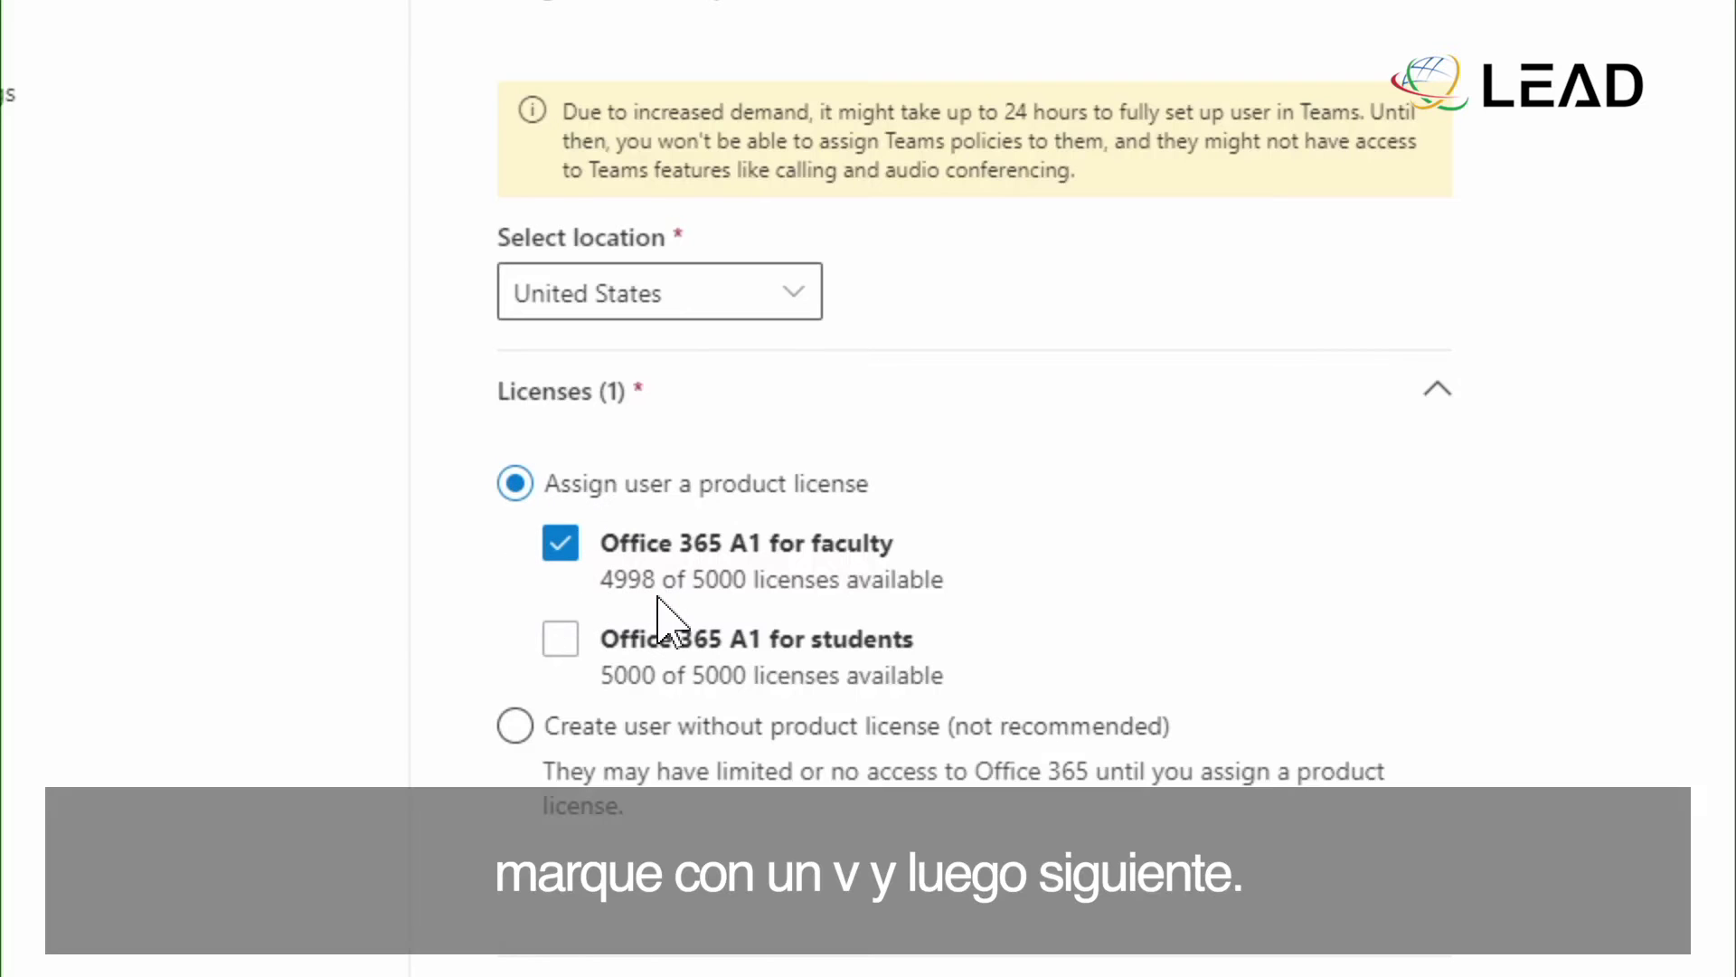
scroll(902, 891, "down", 1)
scroll(904, 895, "down", 4)
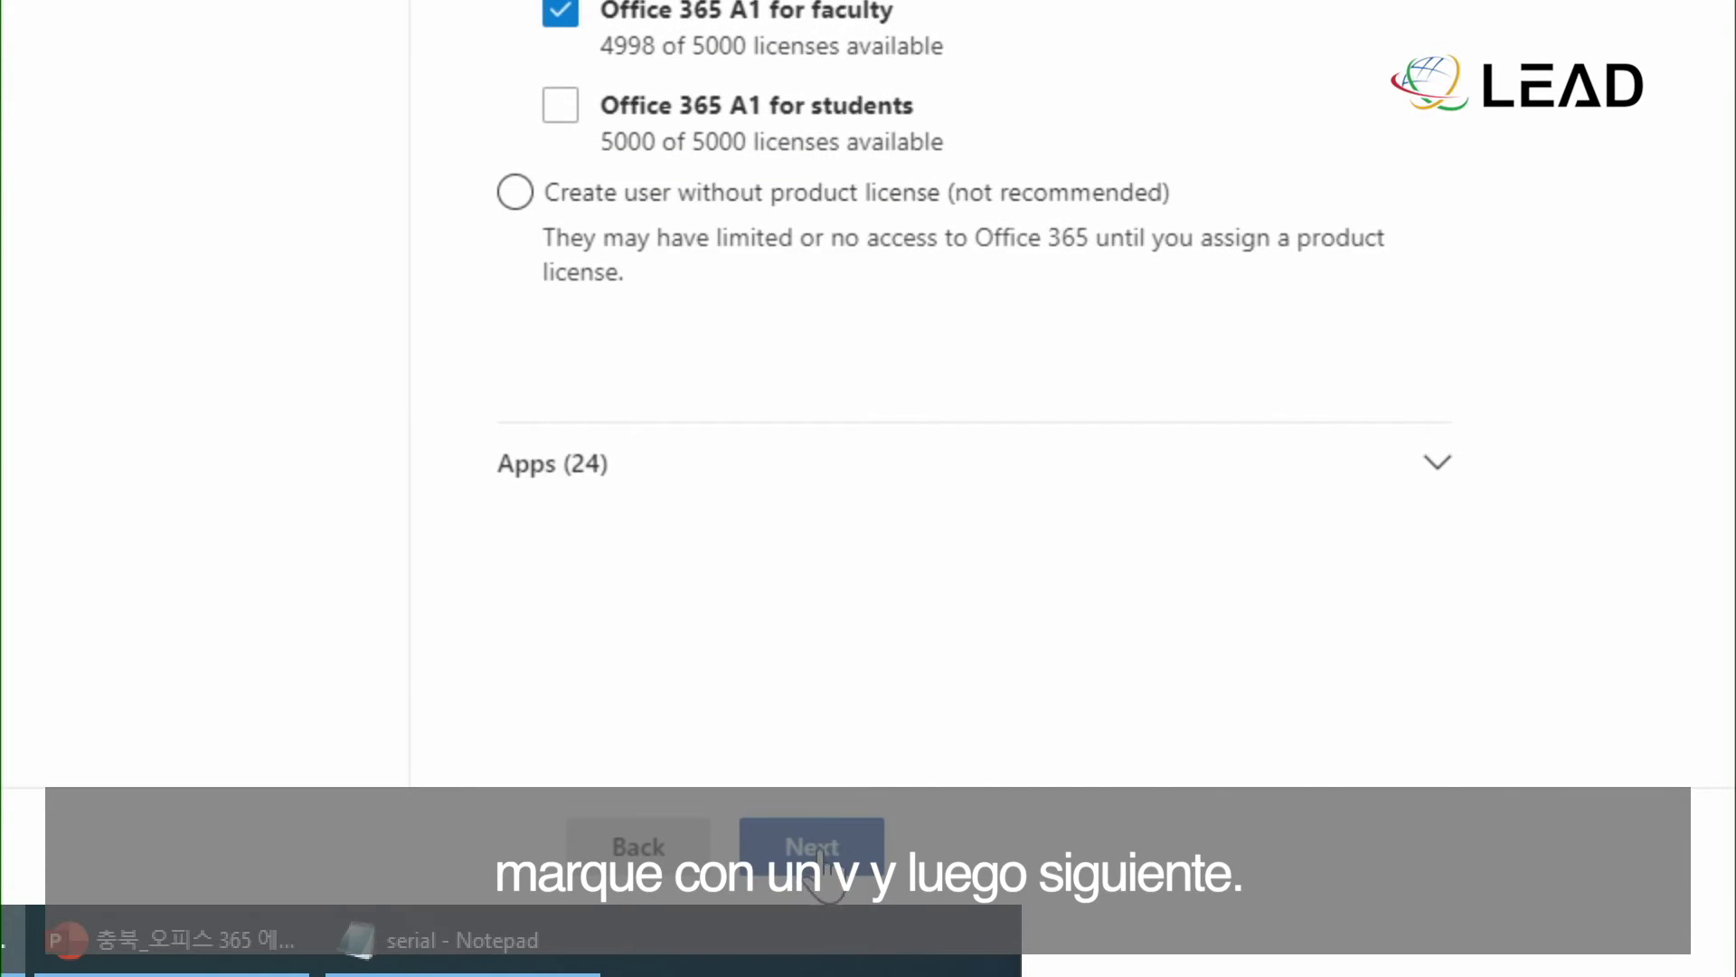
left_click(818, 850)
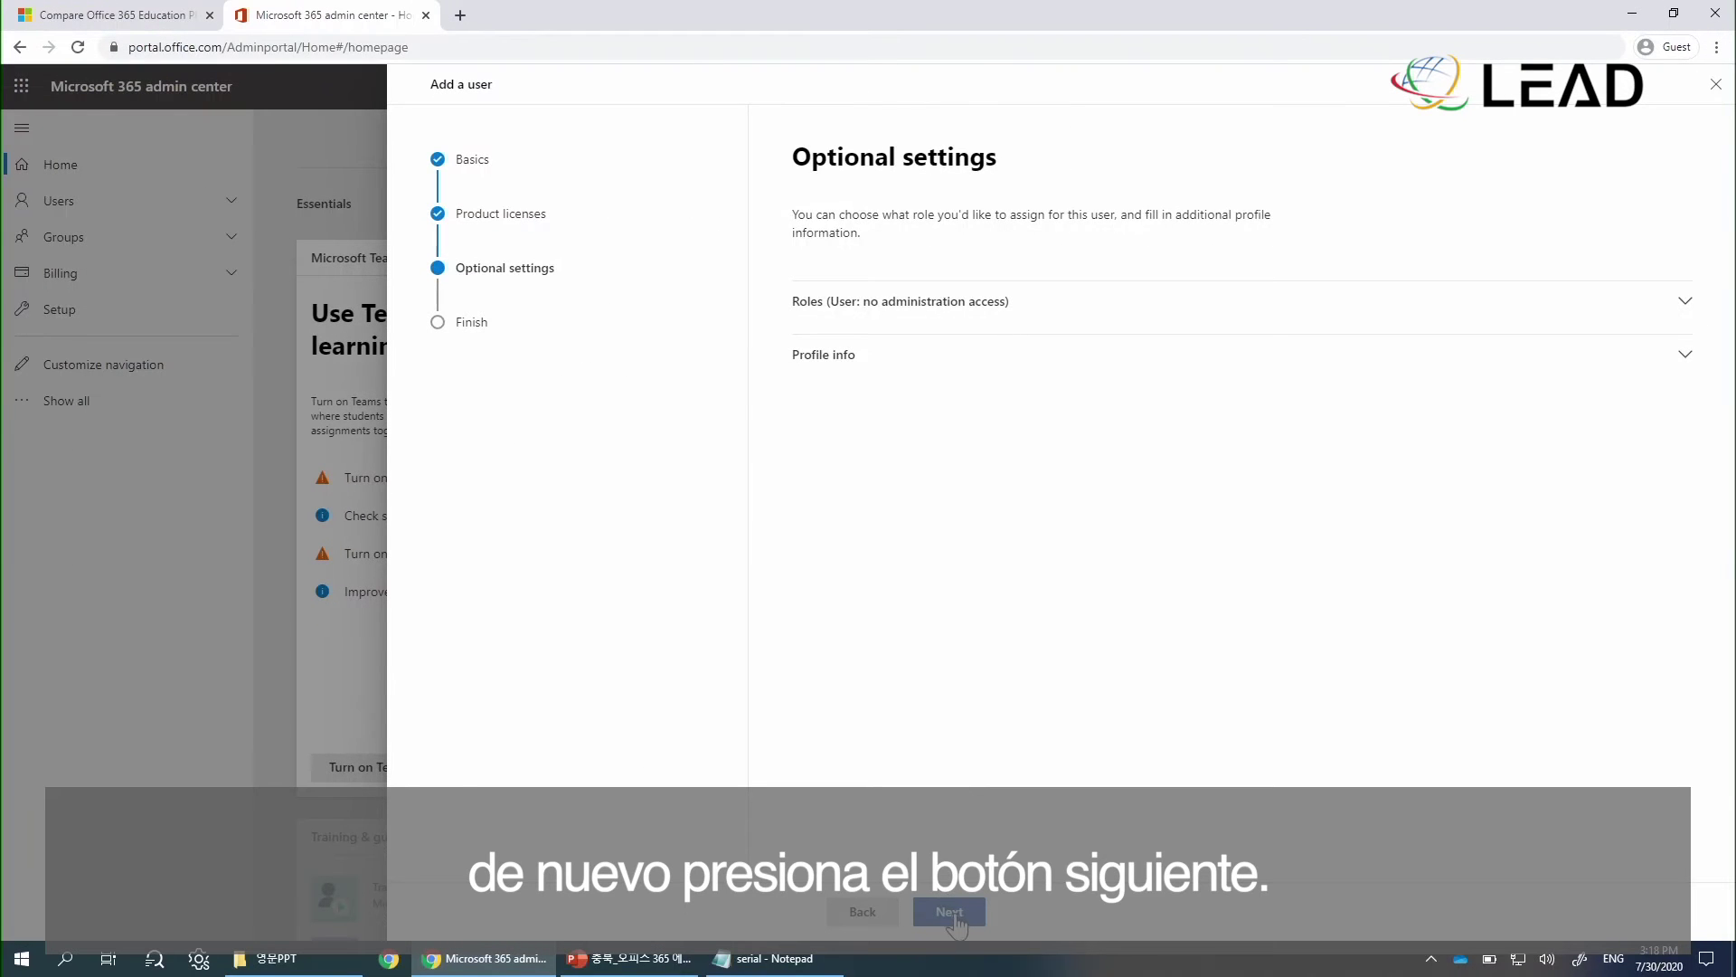
left_click(950, 913)
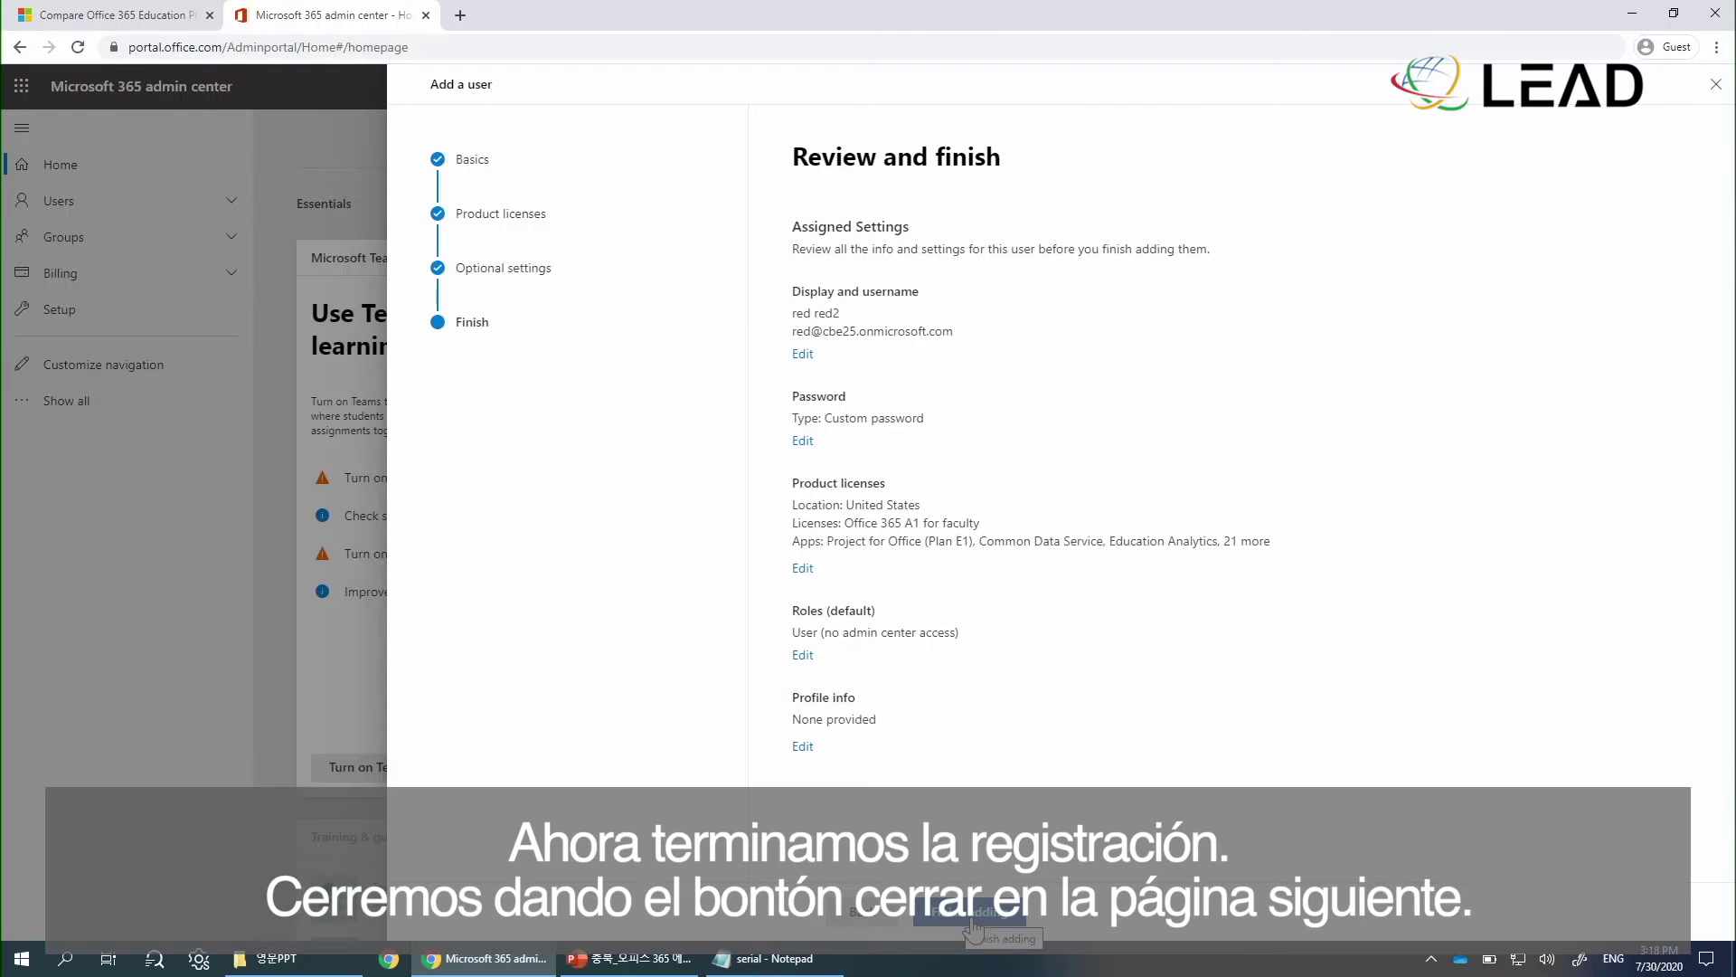
left_click(972, 915)
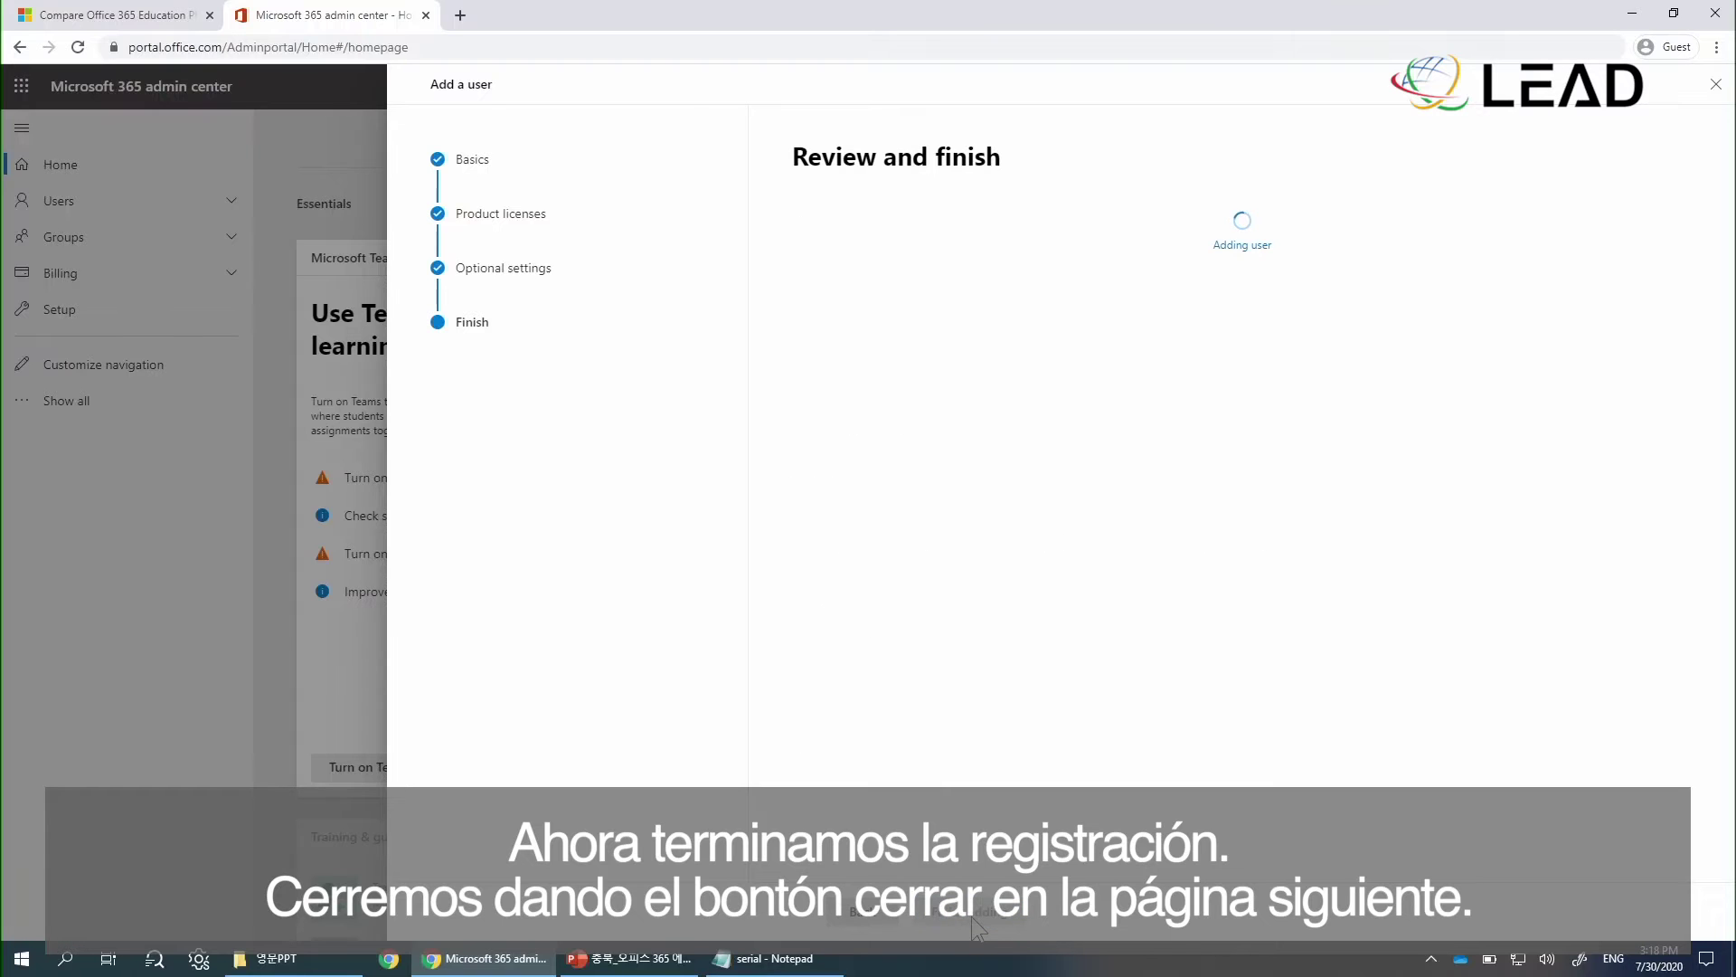
left_click(888, 915)
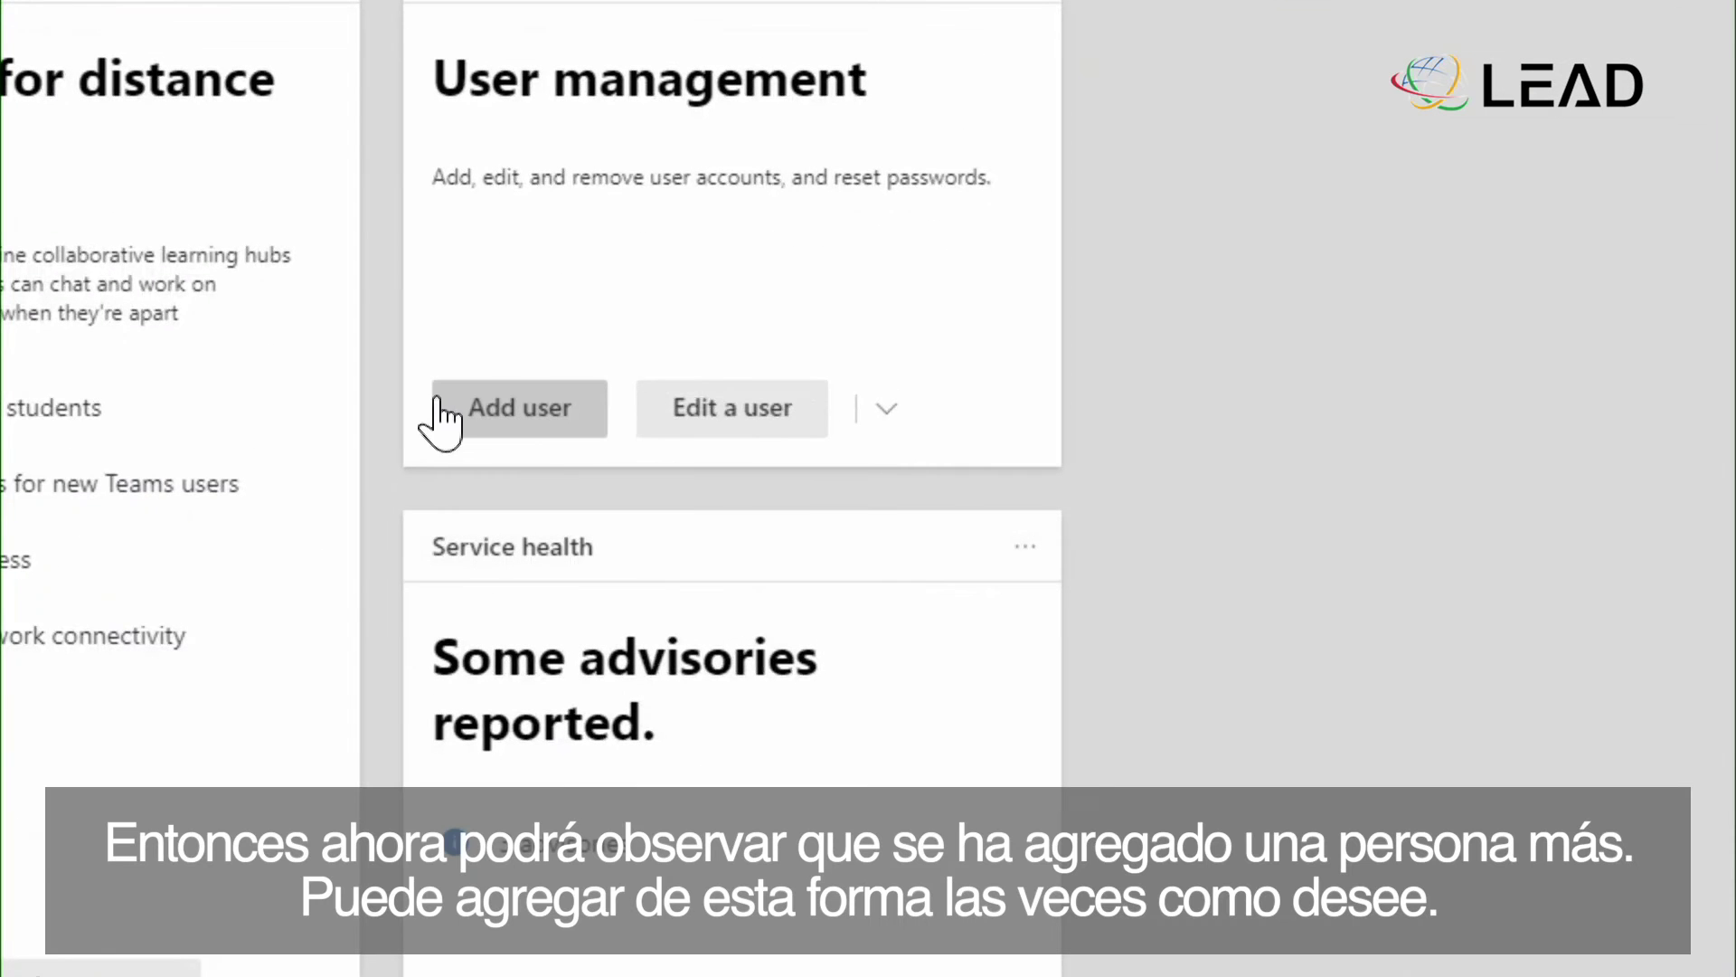
Open the second user's account details from Edit a user and select their username.
left_click(803, 430)
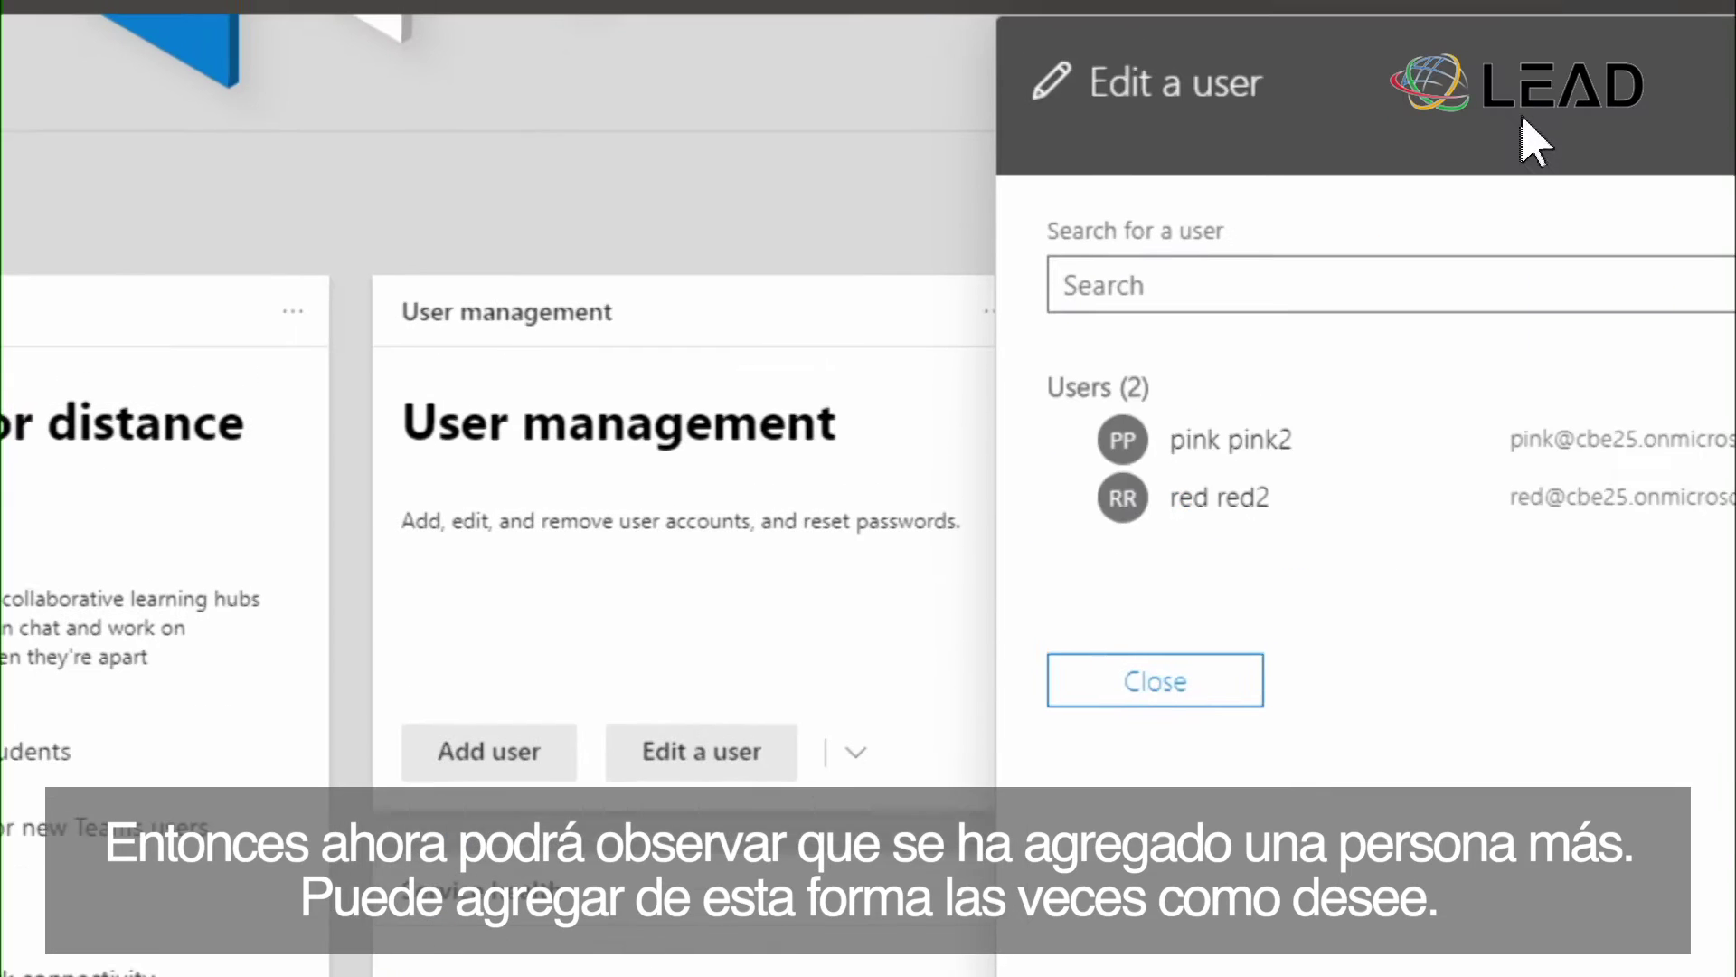
left_click(1396, 515)
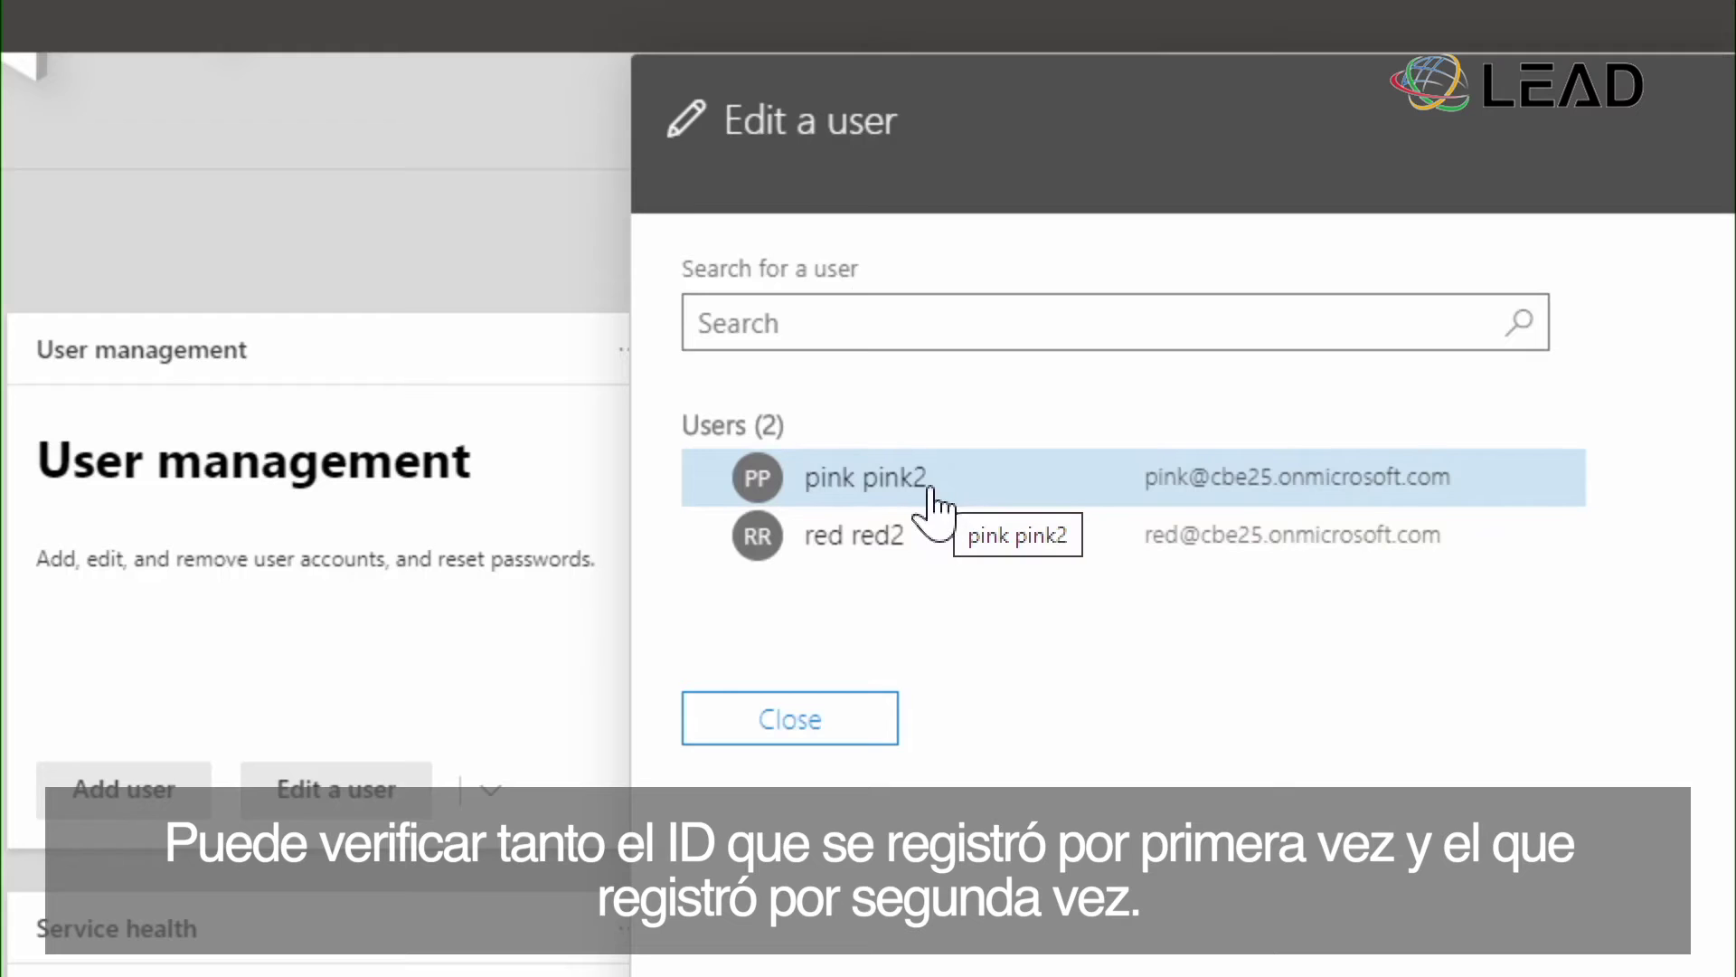
left_click(871, 535)
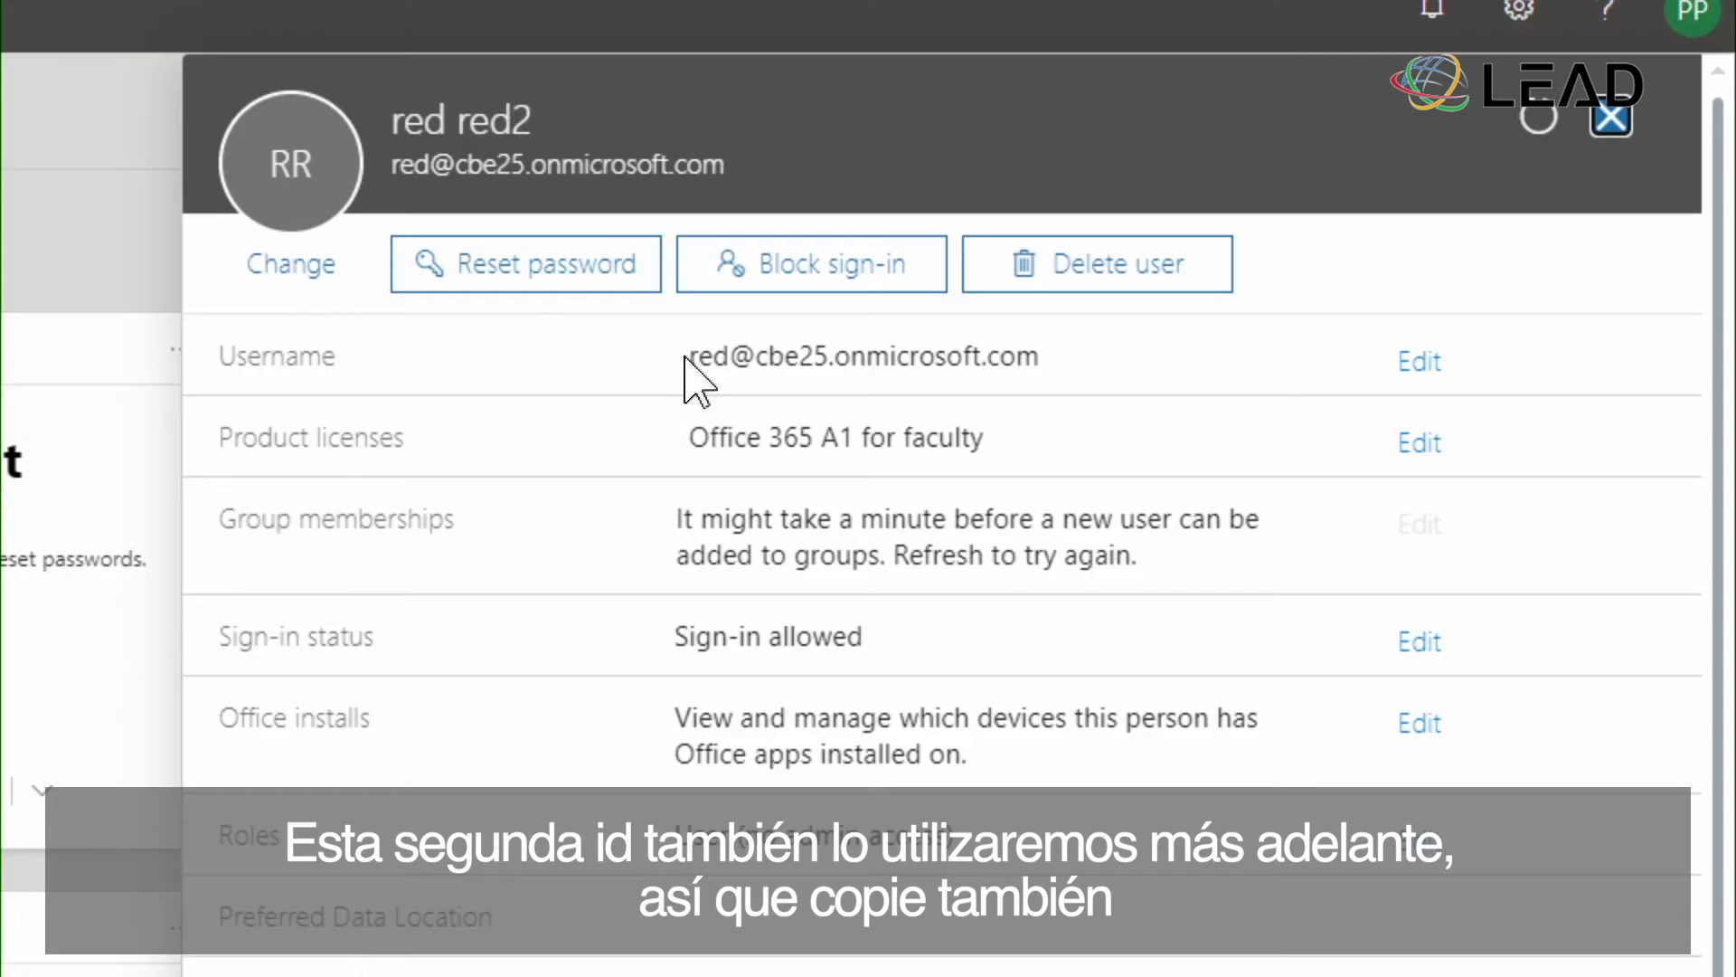
left_click_drag(690, 356, 1074, 380)
key("ctrl+c")
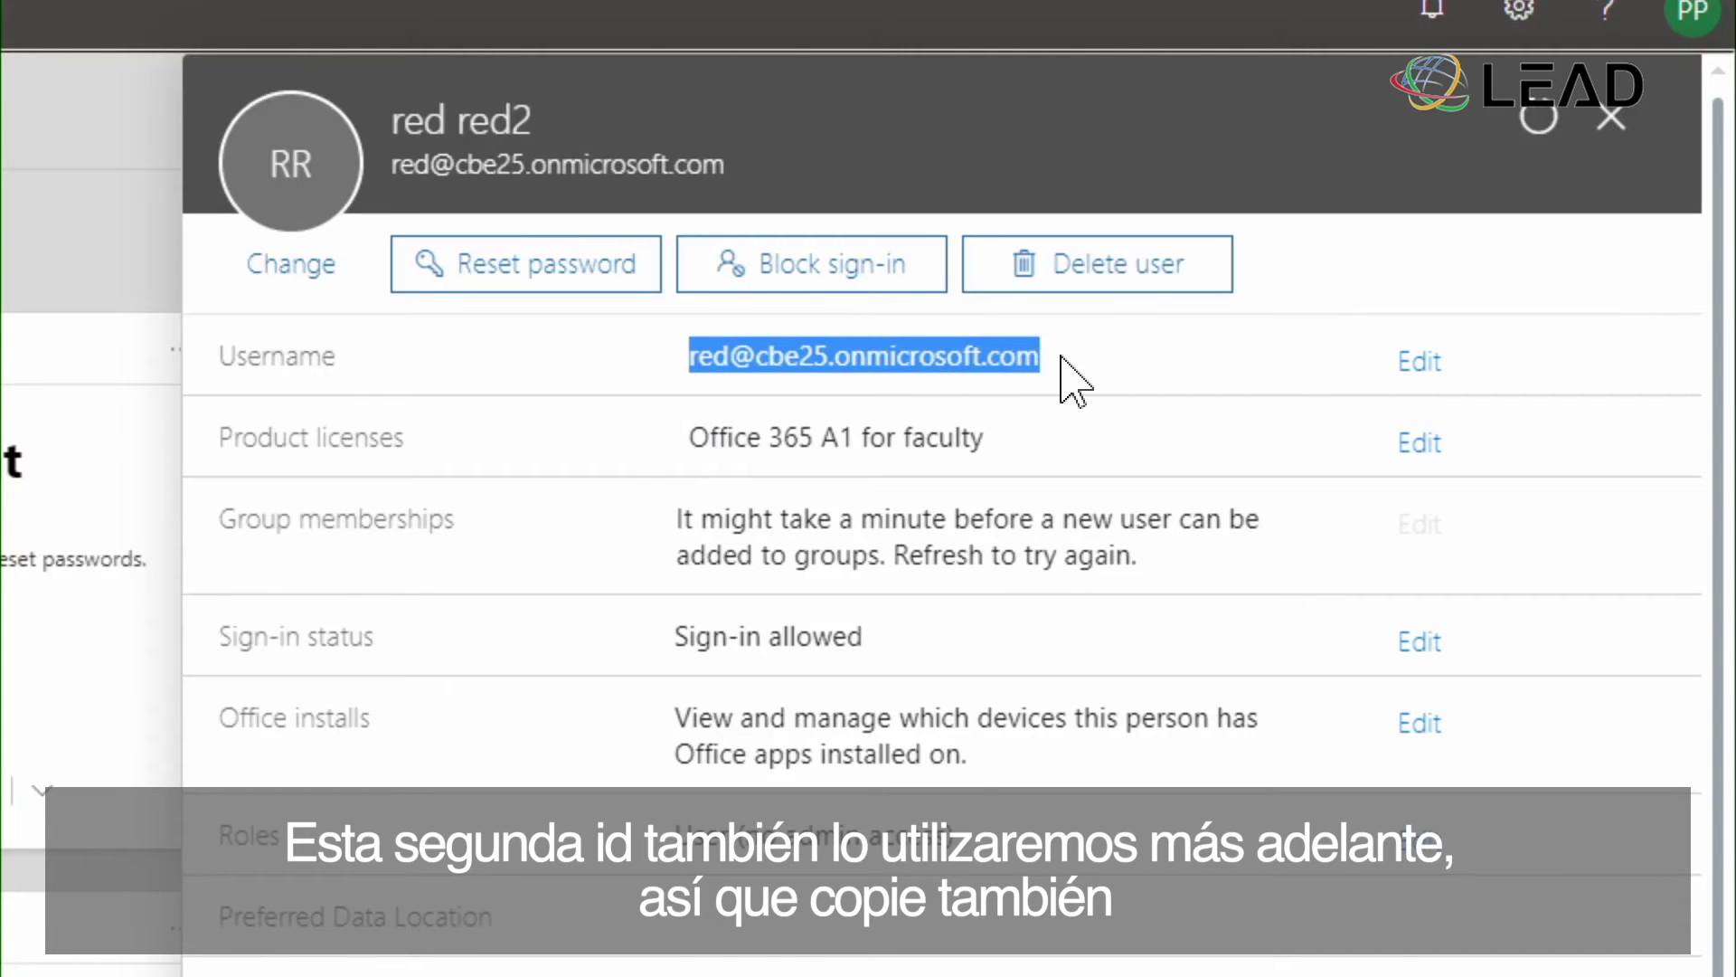
Paste the new user's username on a new line in the Notepad serial file and save it.
left_click(1167, 941)
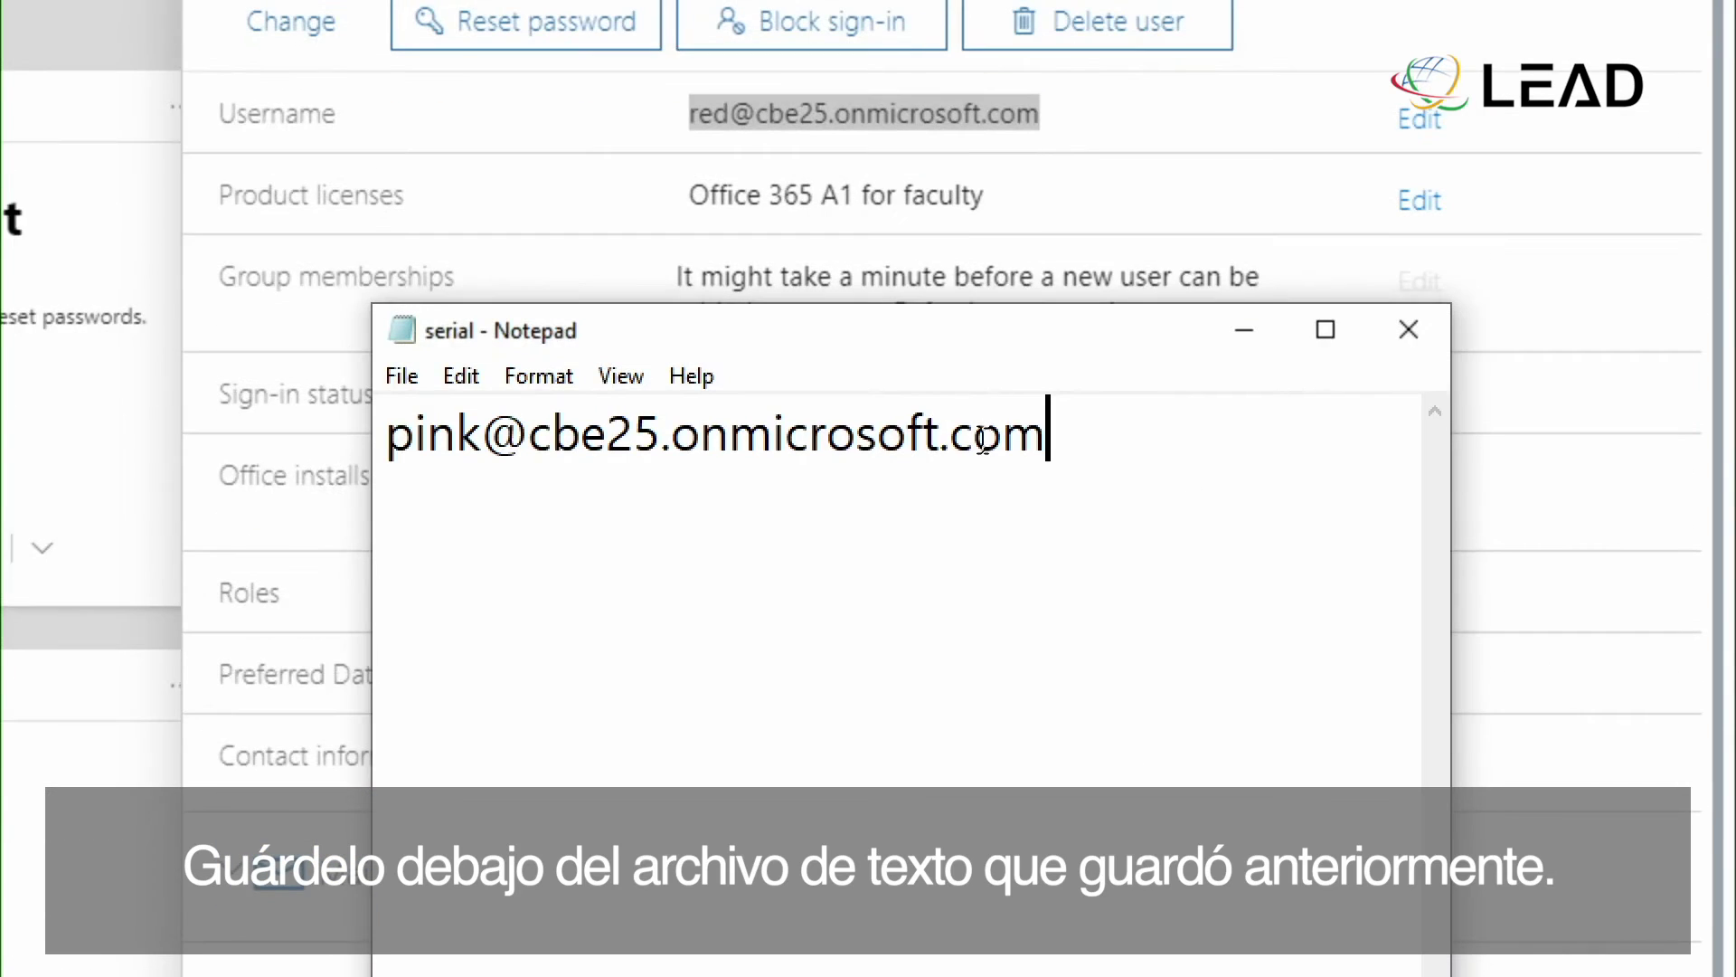
key("Return")
key("Return")
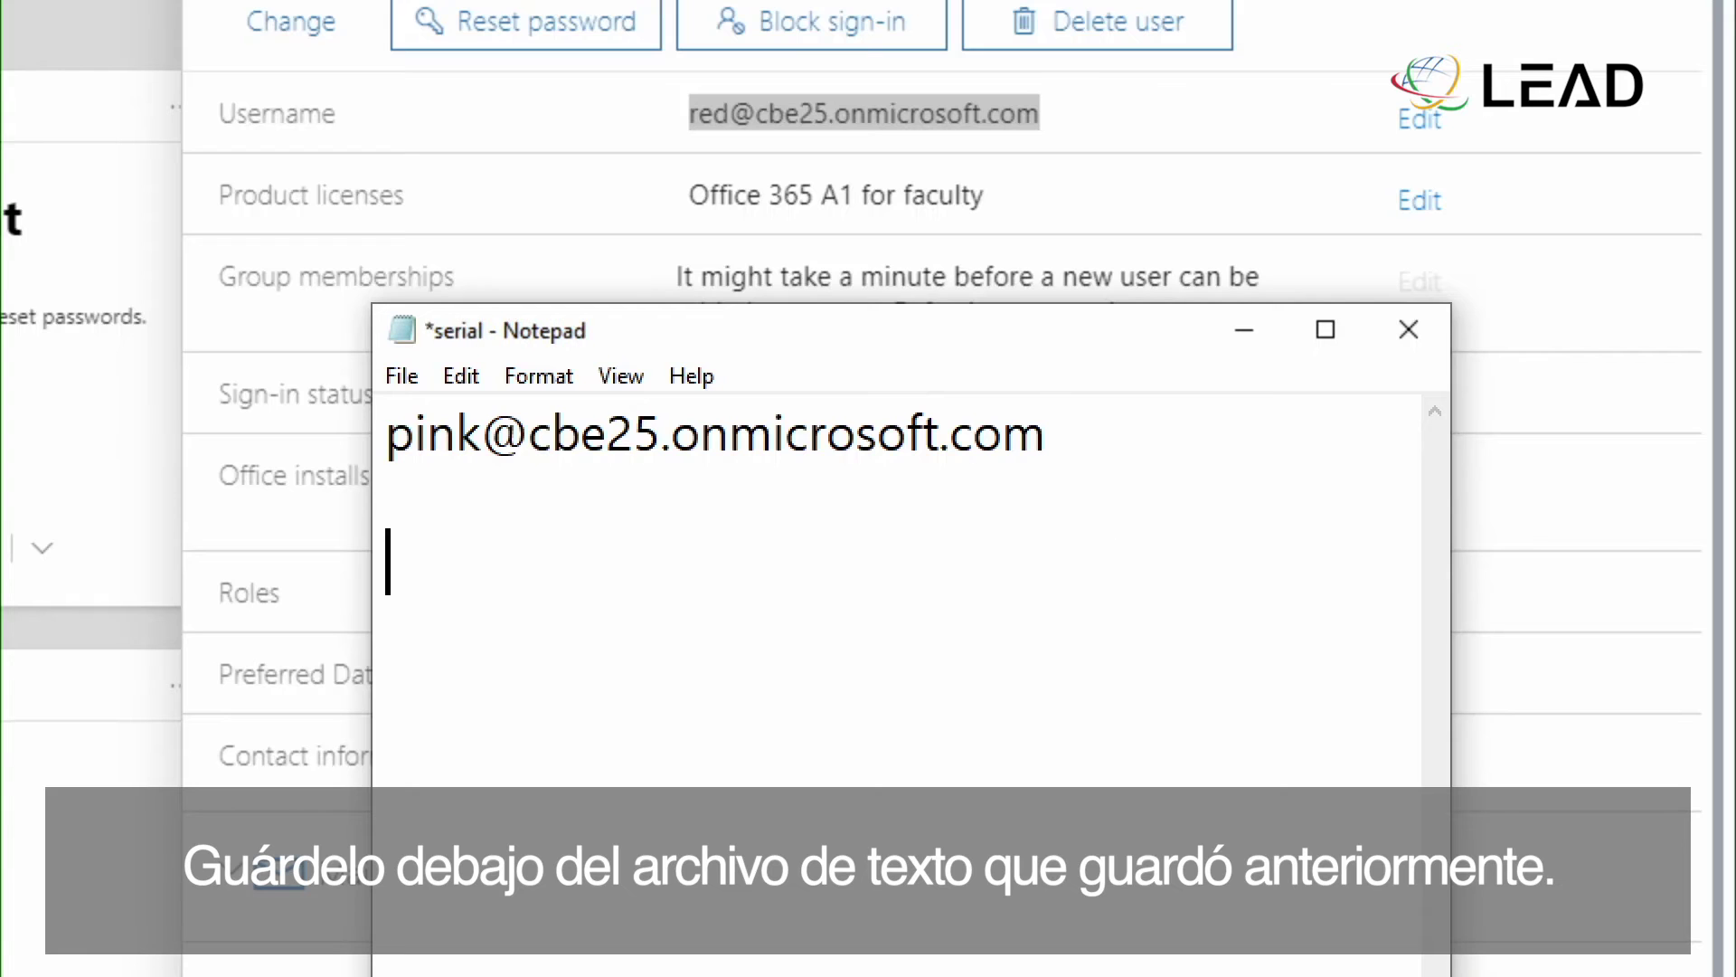
key("ctrl+v")
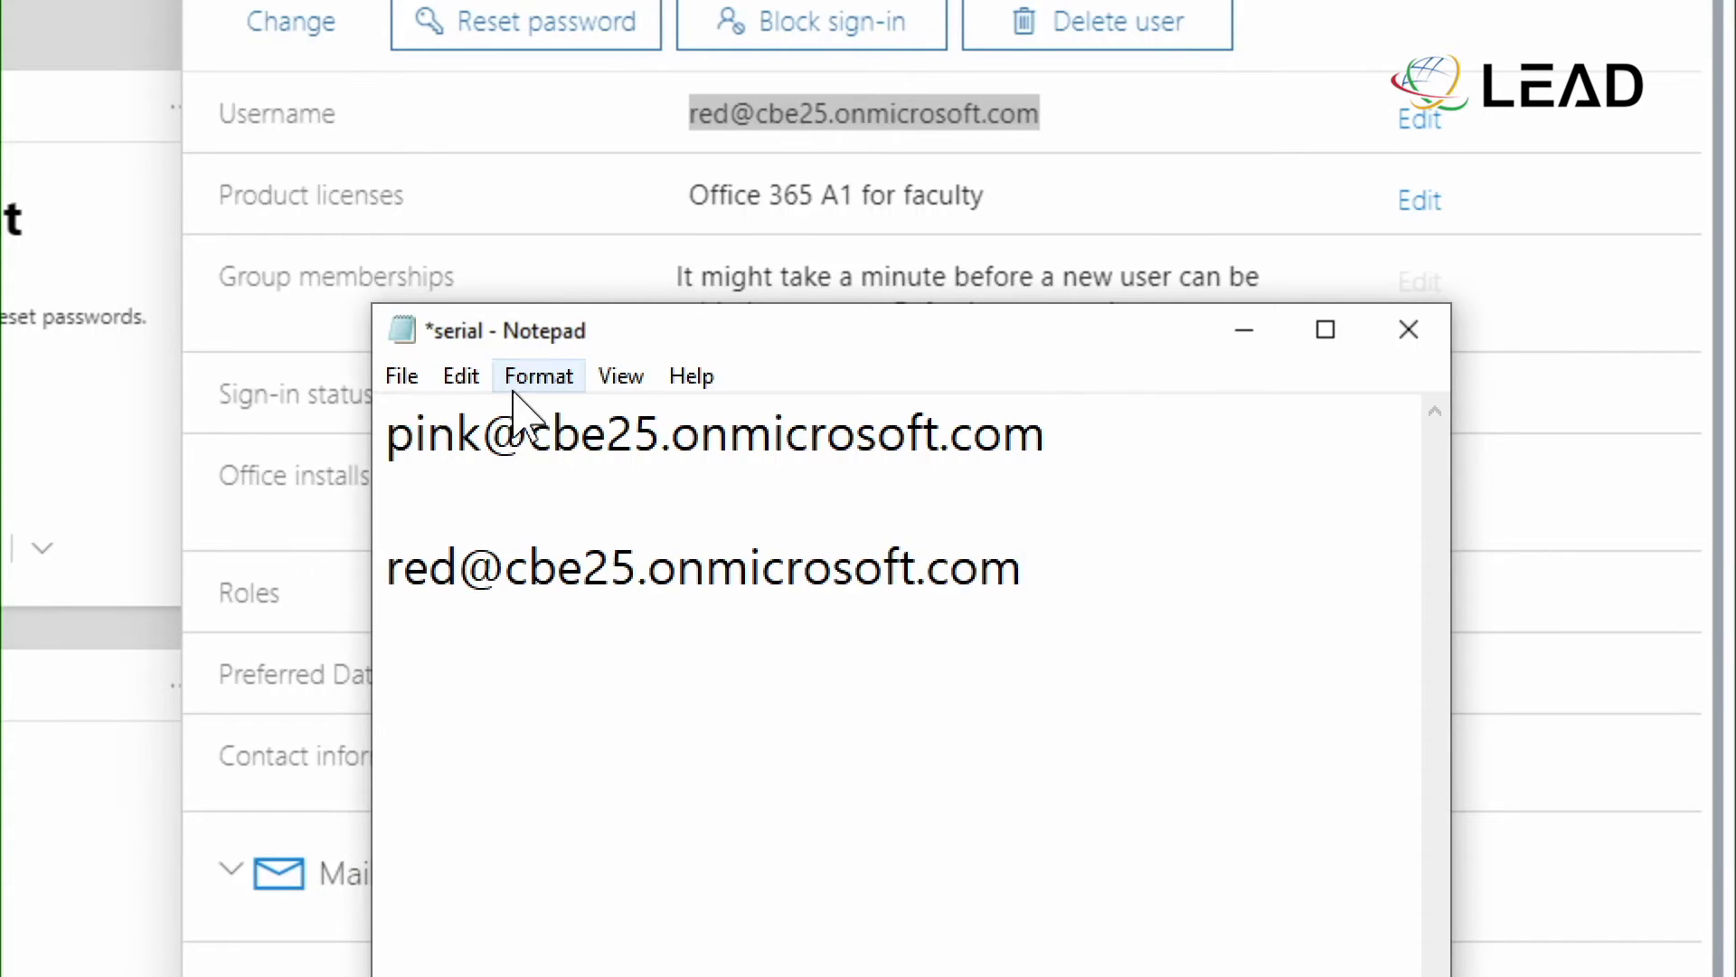
left_click(417, 378)
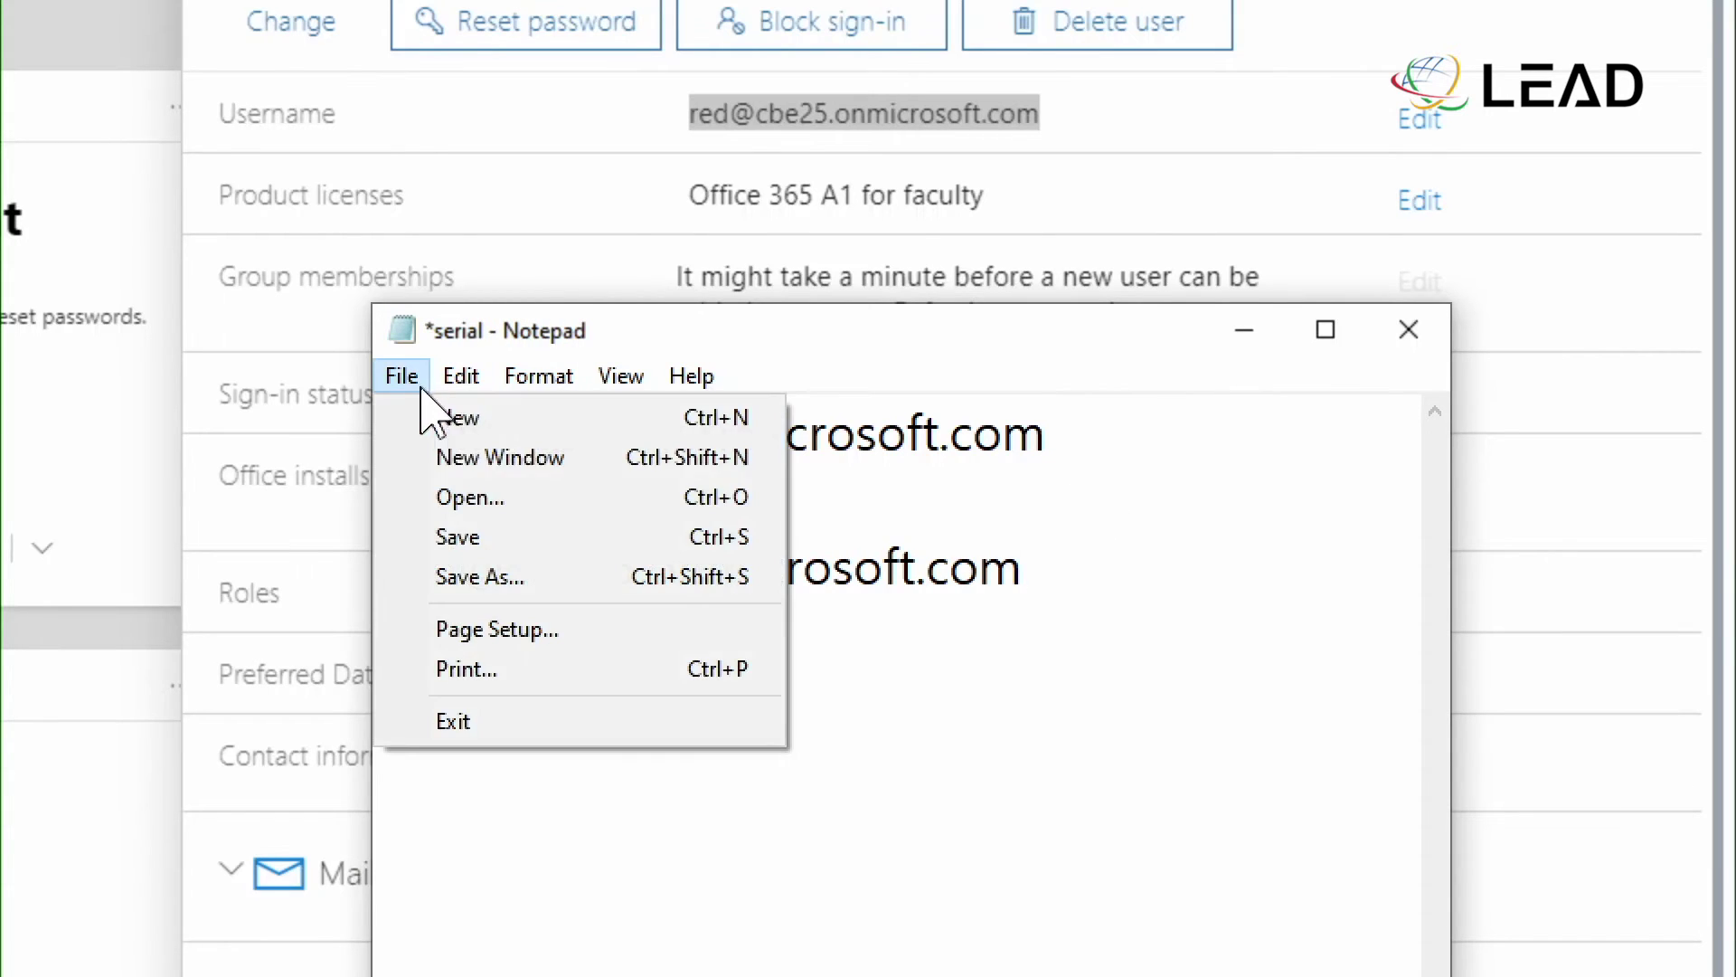
left_click(461, 537)
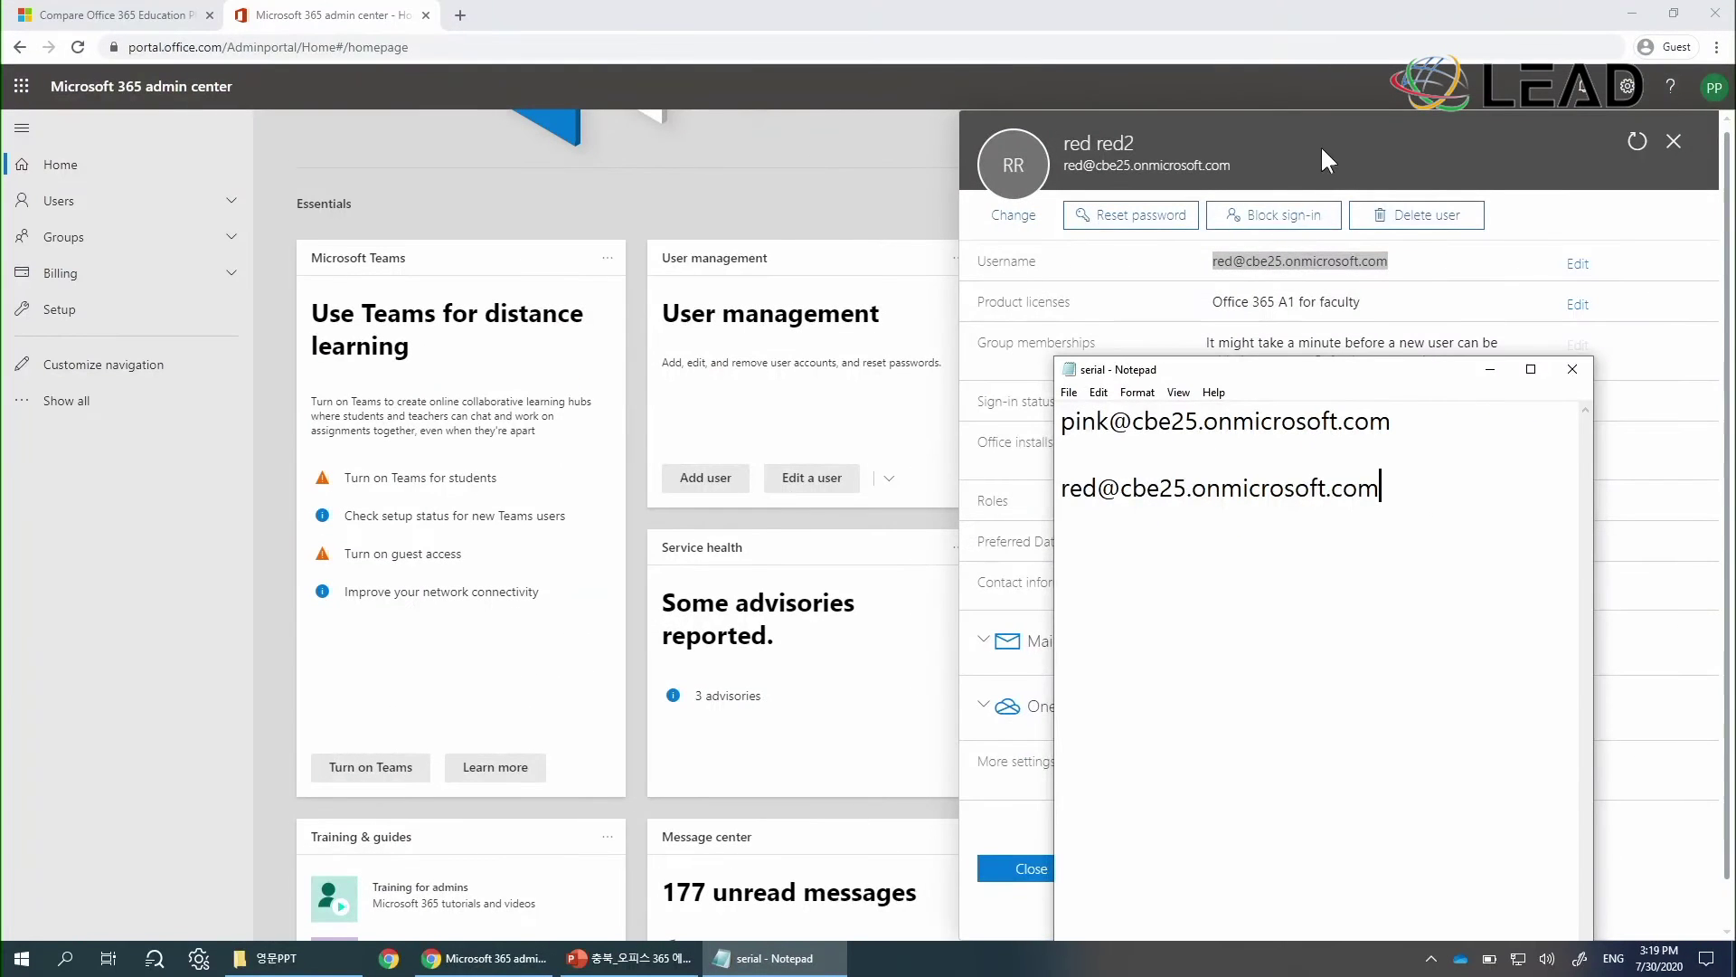
Close the user details, sign out of the admin account and close the signed-out window.
left_click(913, 224)
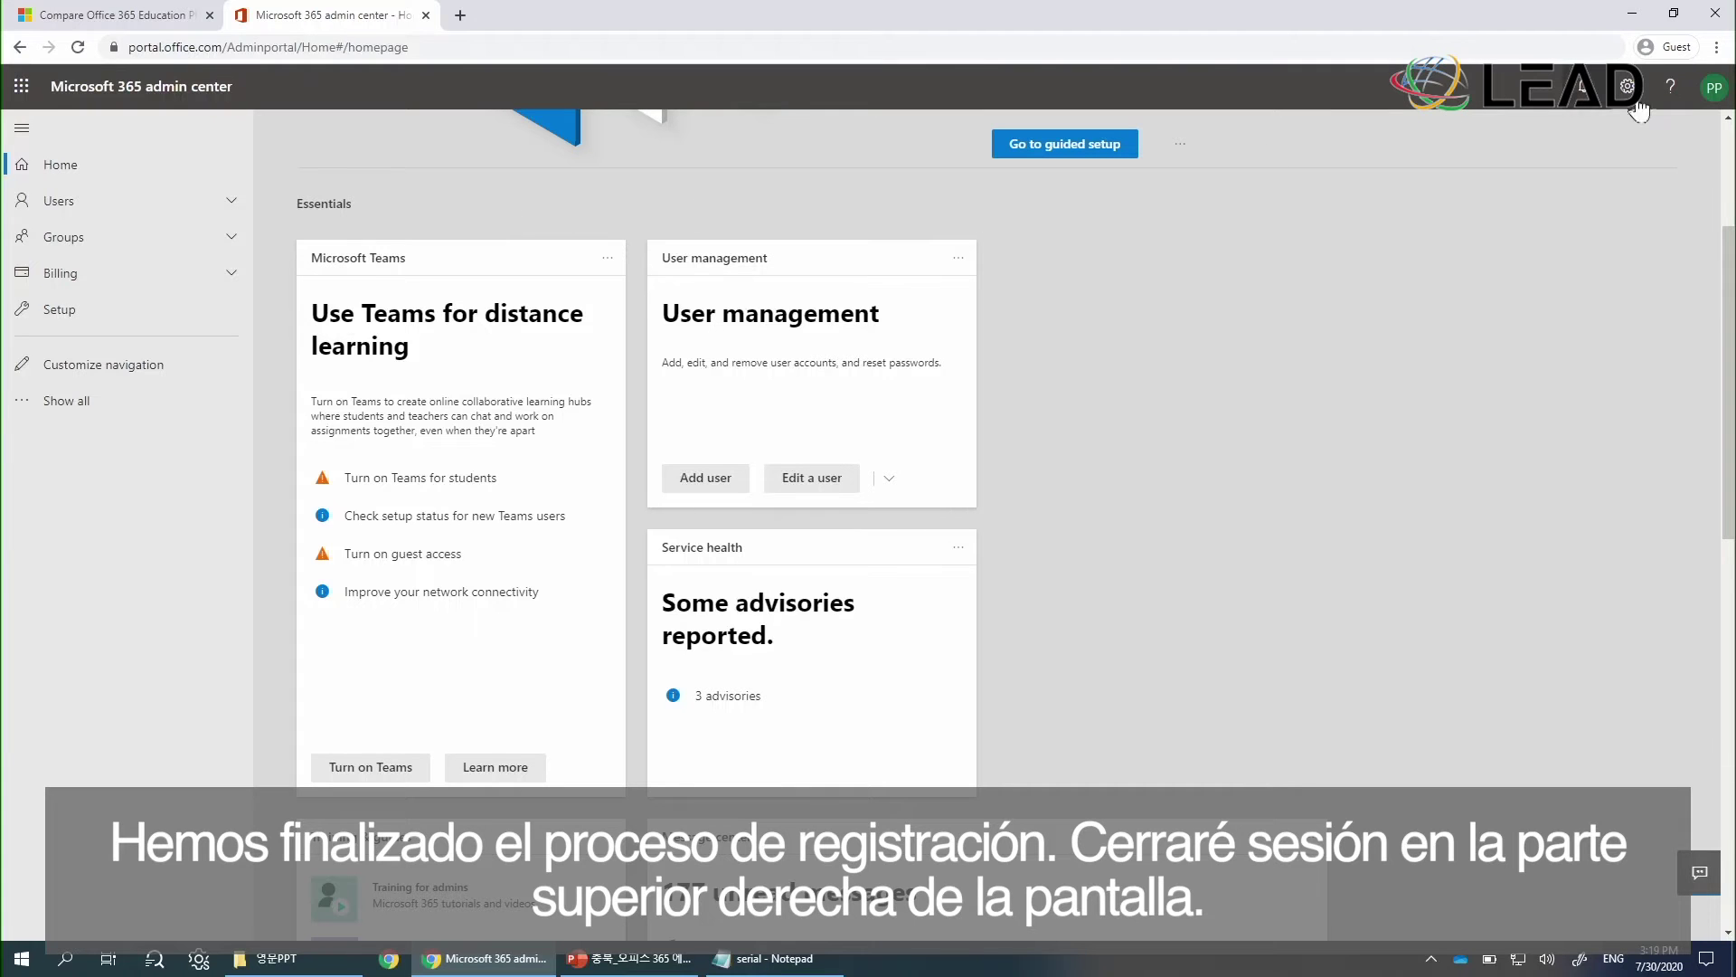
left_click(1715, 87)
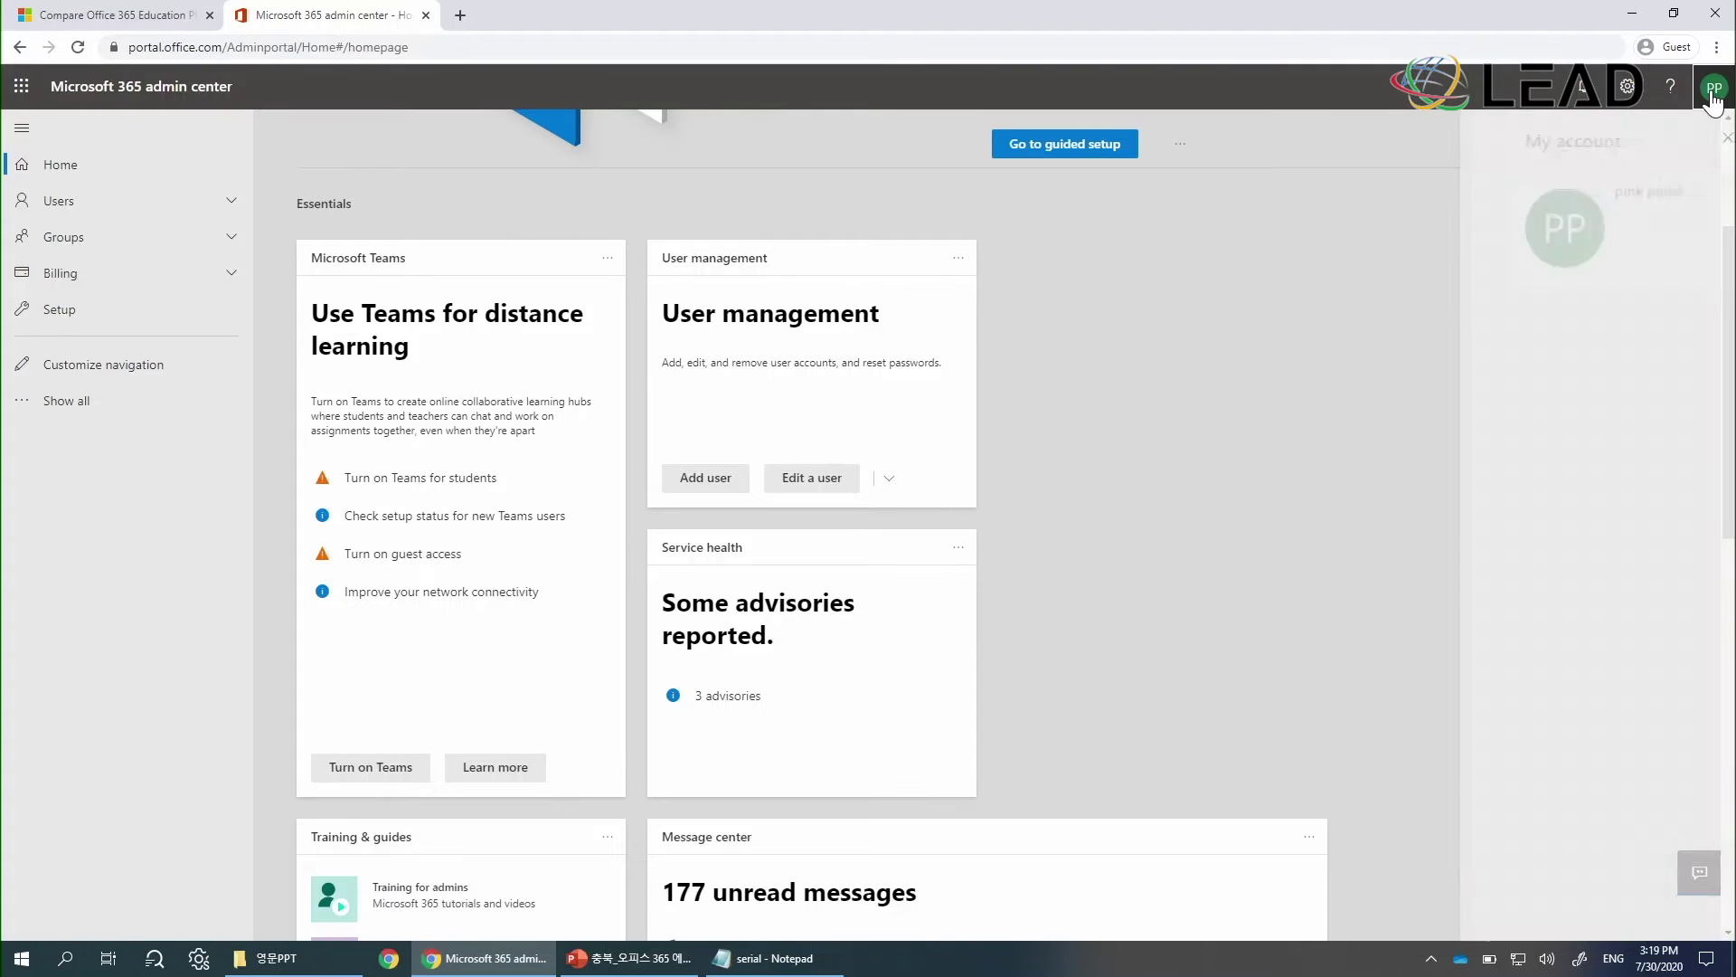
left_click(1586, 273)
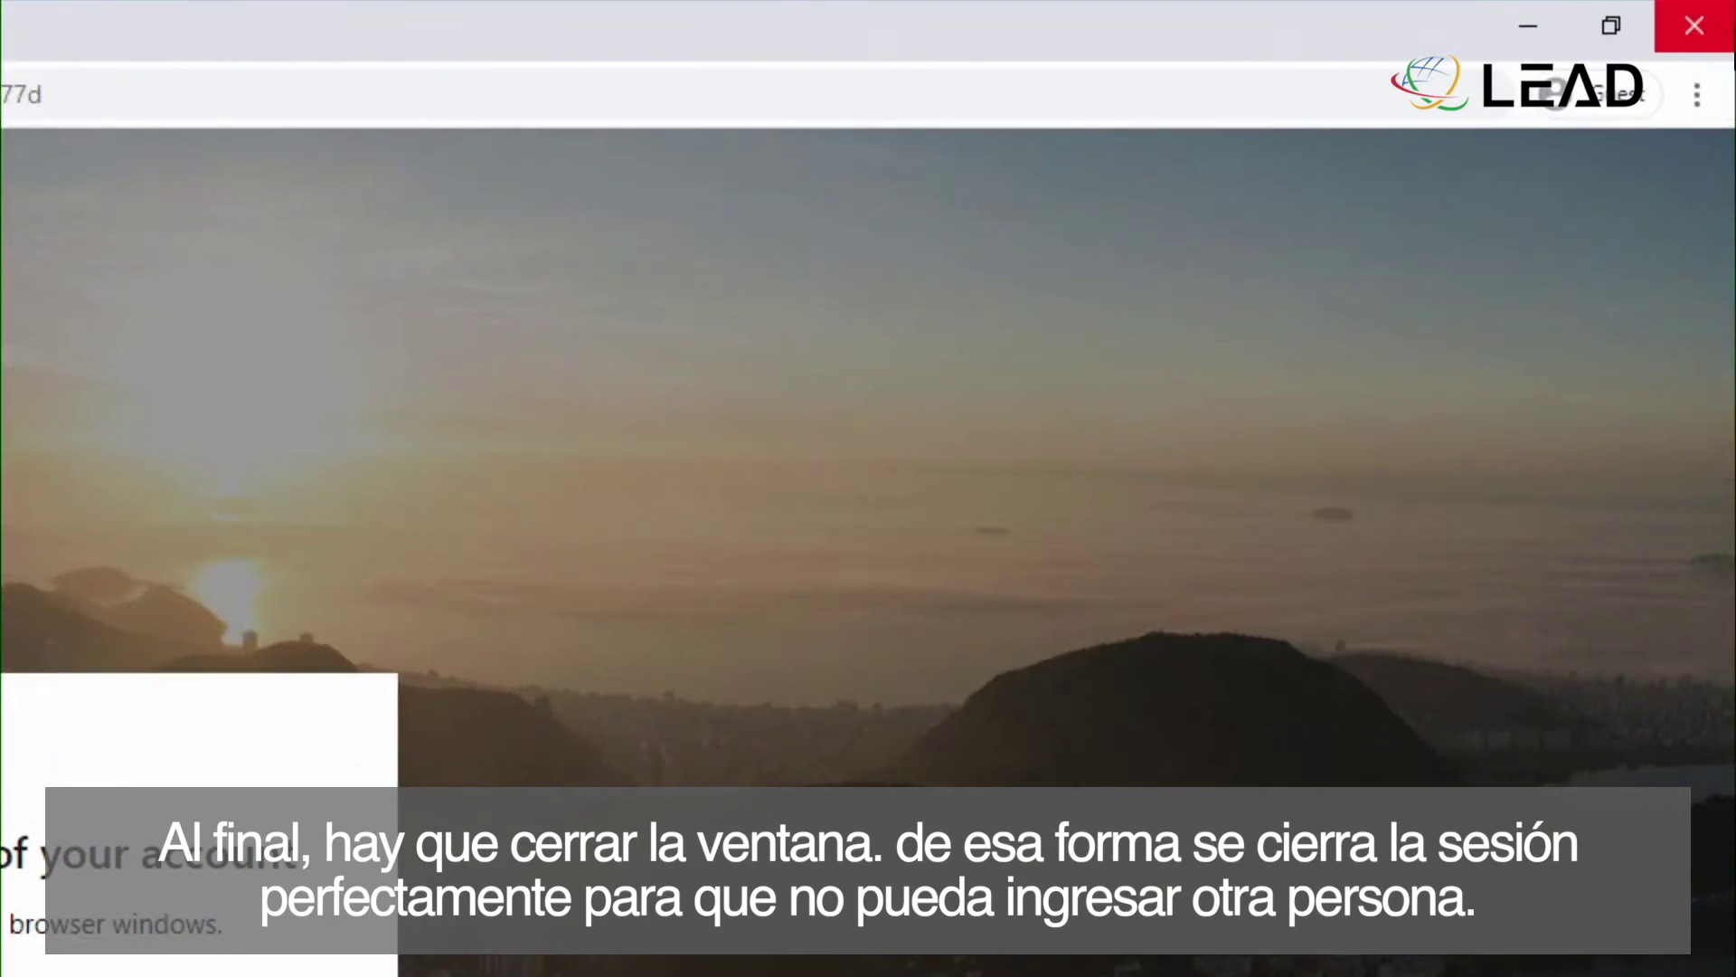
left_click(1693, 25)
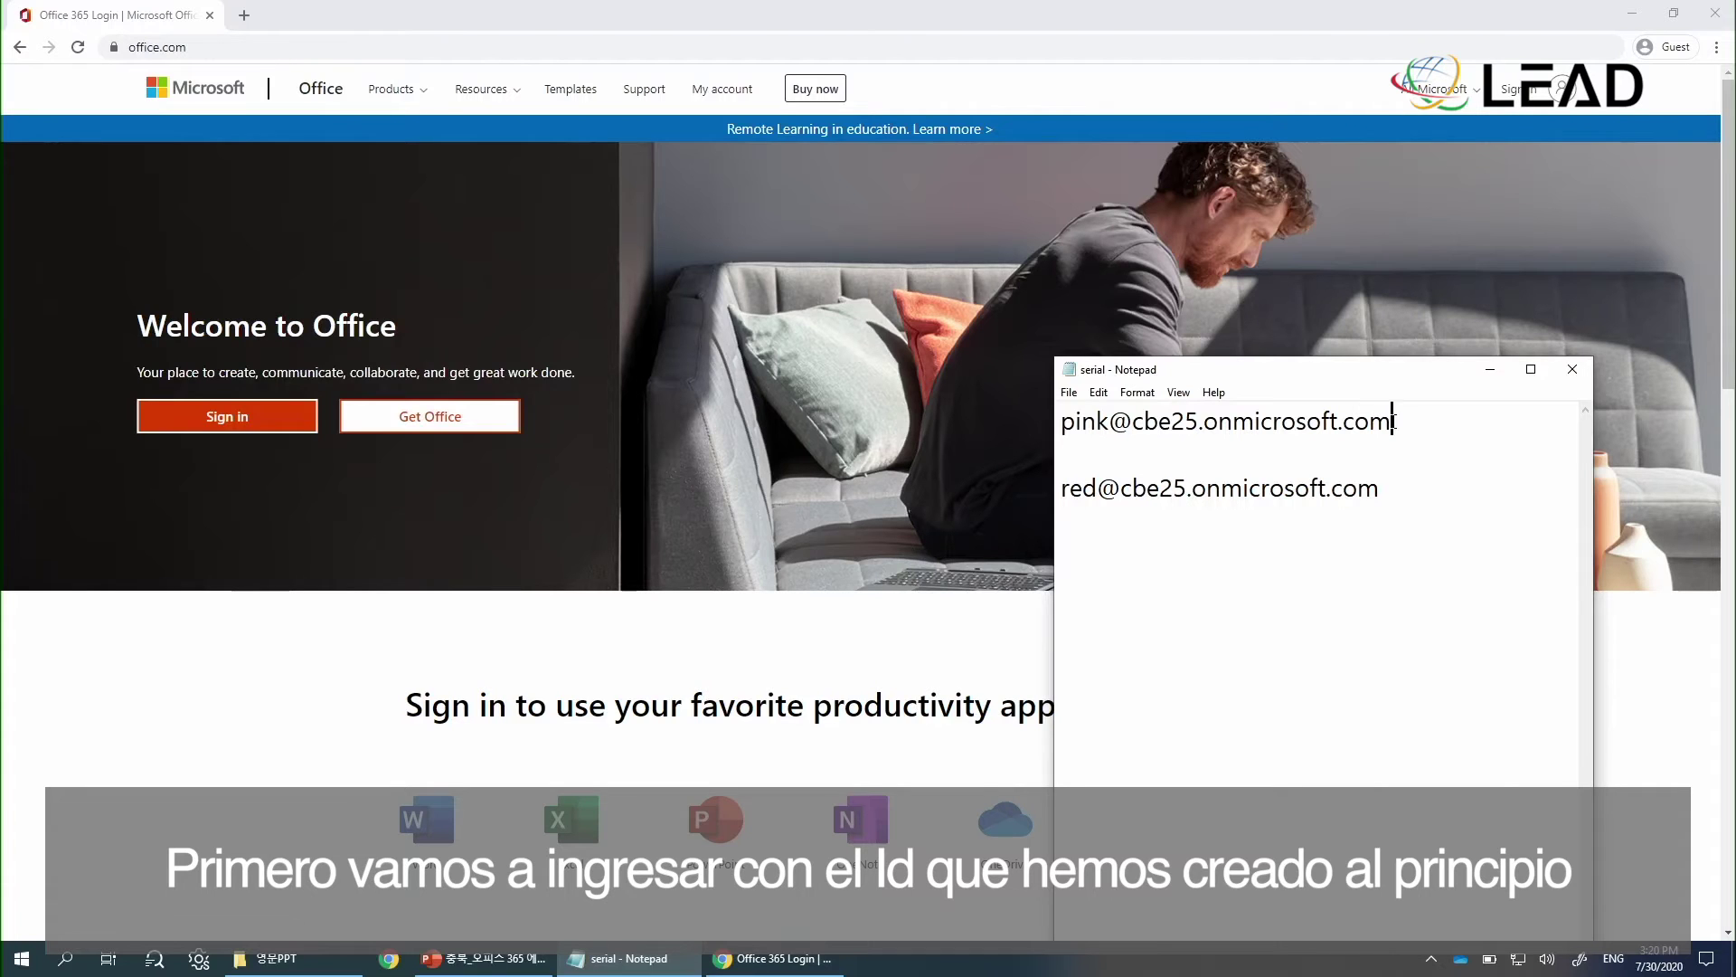
Copy the first username from the Notepad note.
left_click_drag(1394, 420, 1064, 434)
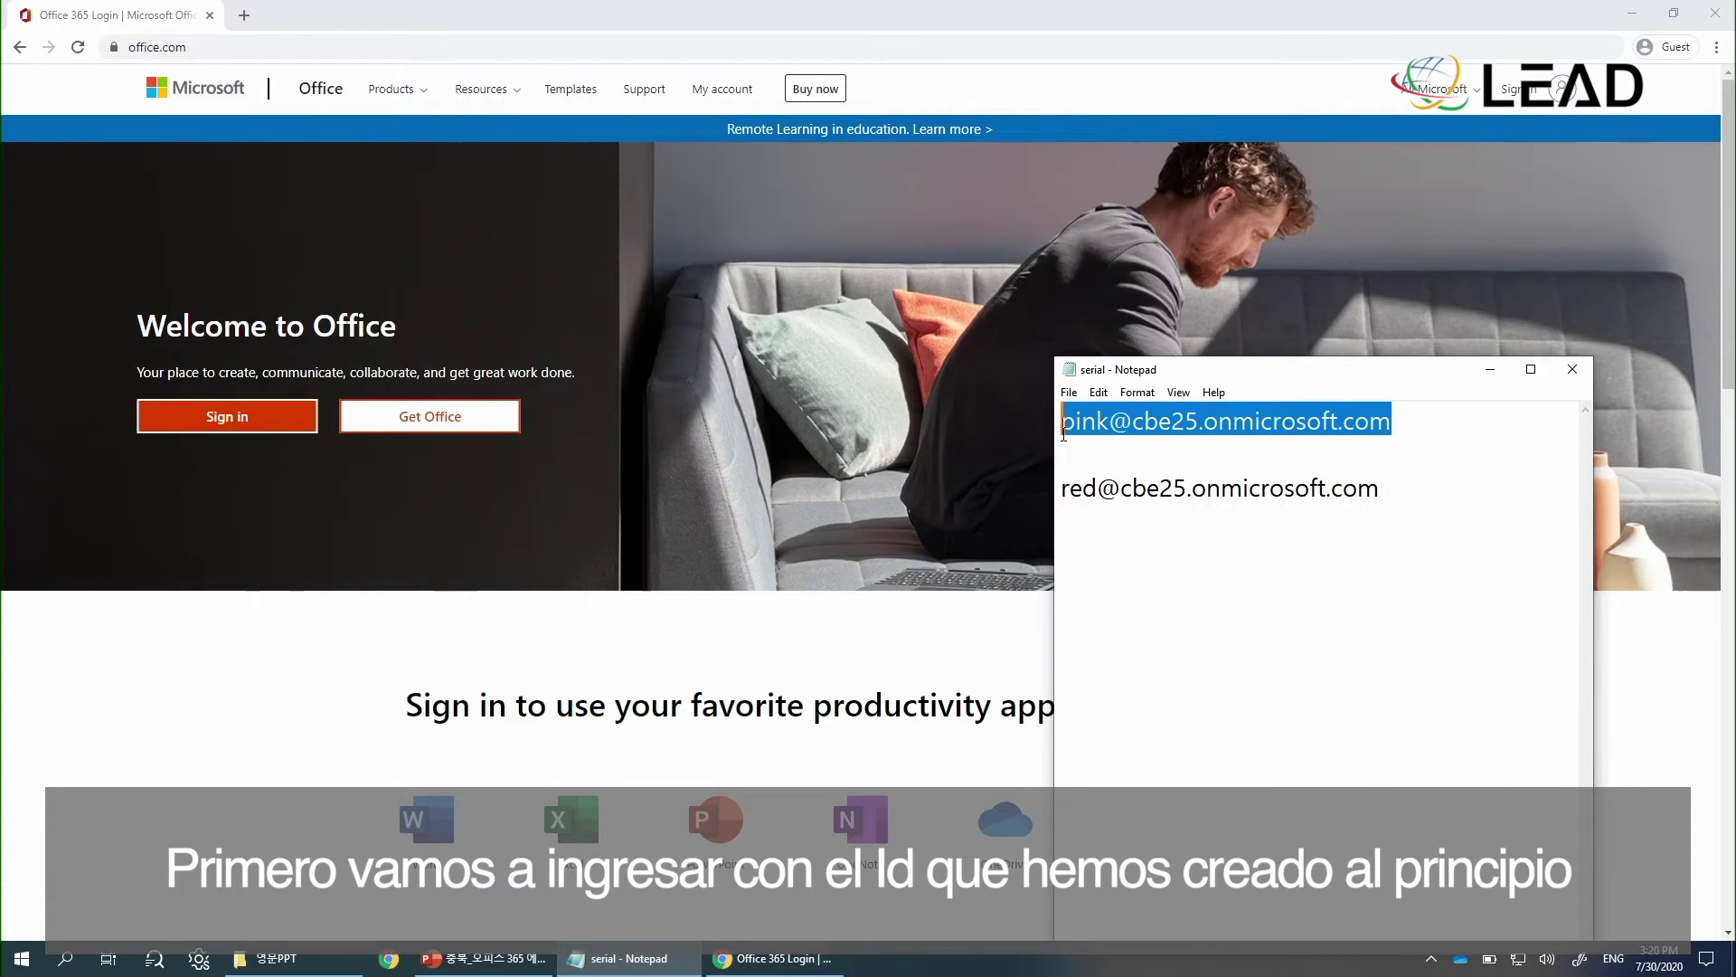
right_click(1295, 426)
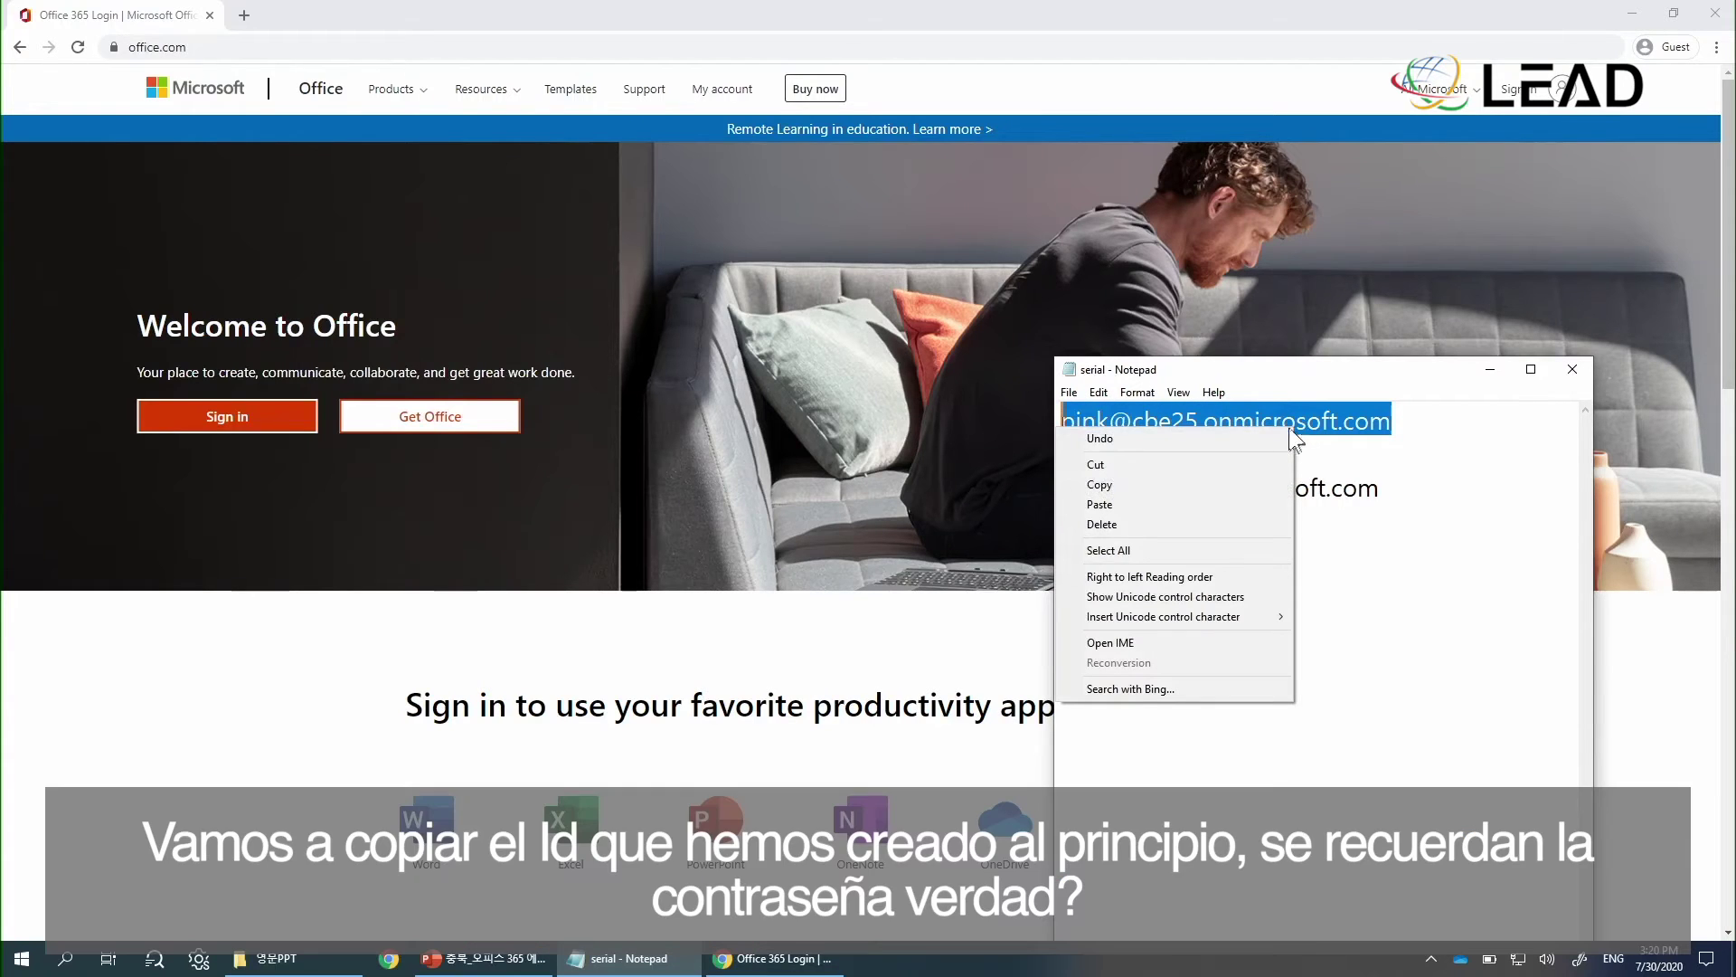
left_click(1212, 485)
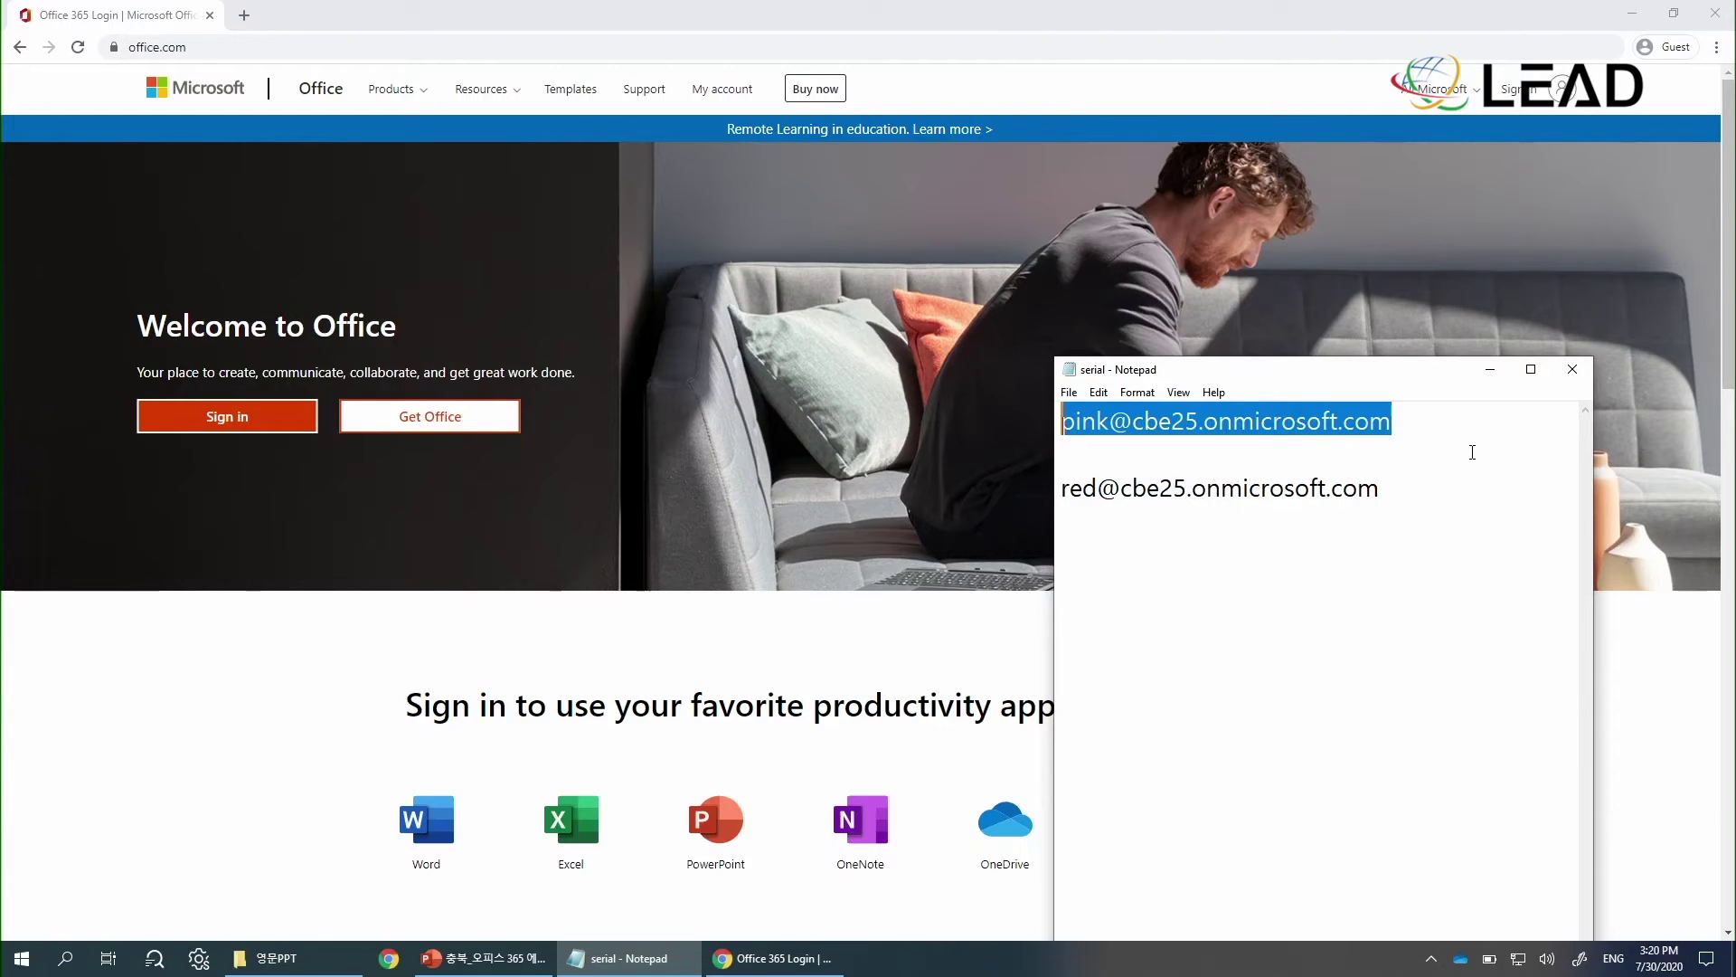
Sign in on office.com with that username and its password, declining to stay signed in.
left_click(1532, 109)
key("ctrl+v")
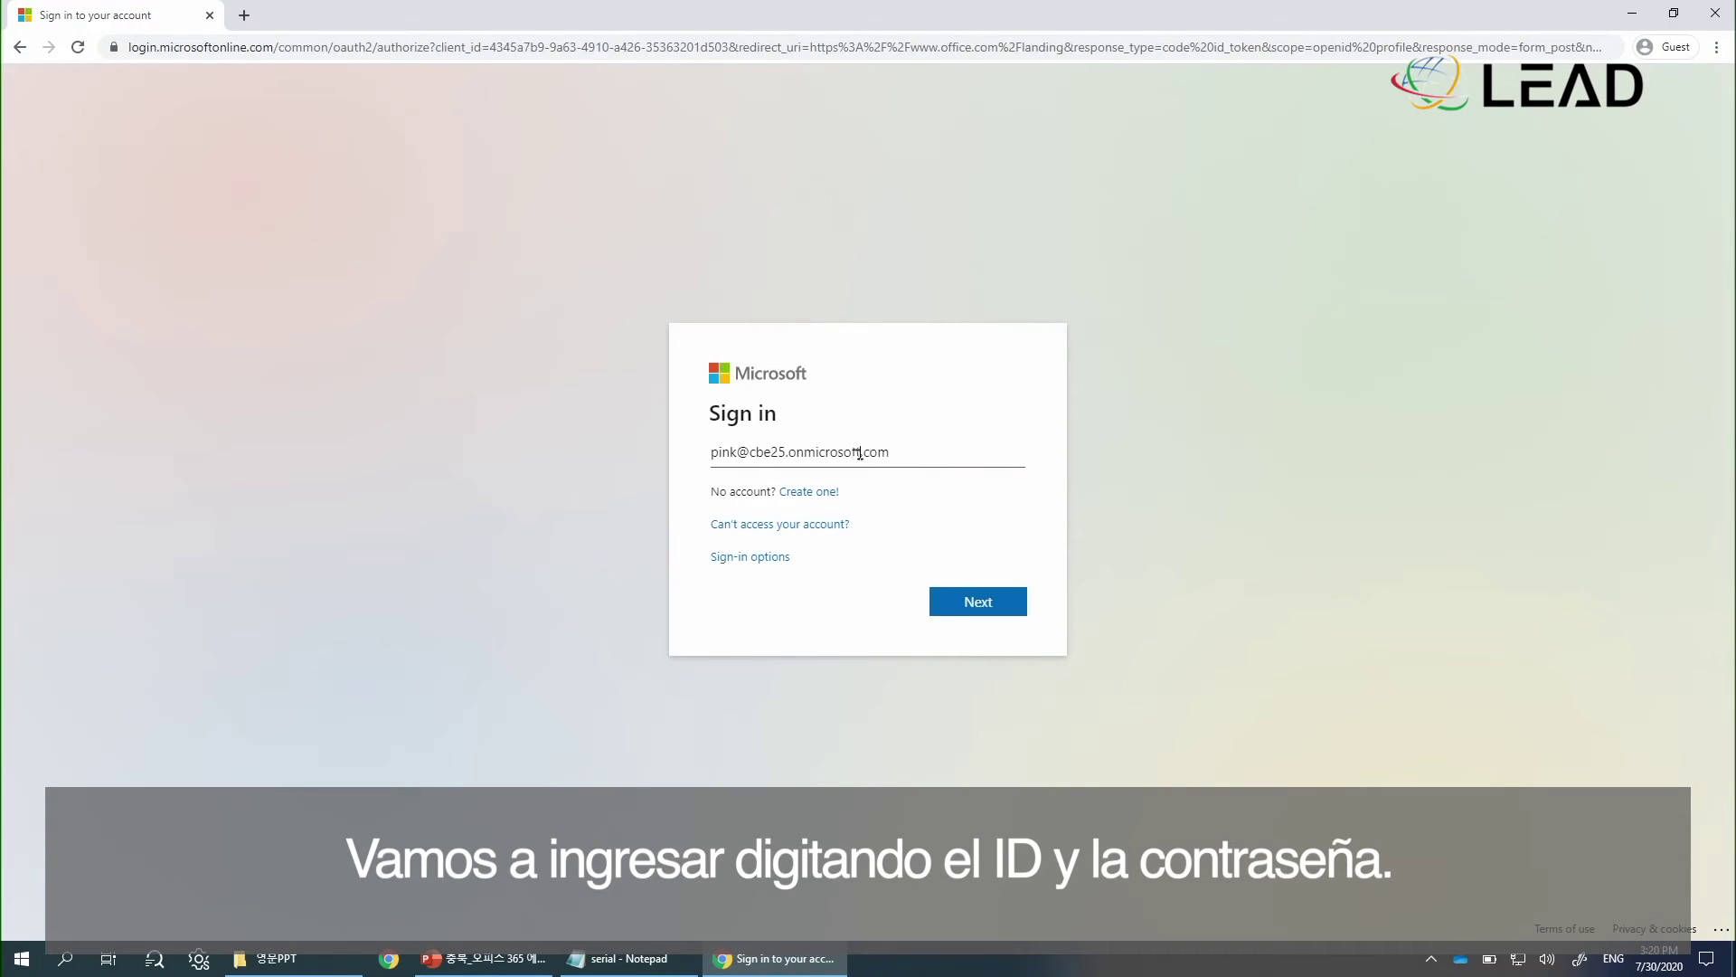
left_click(958, 604)
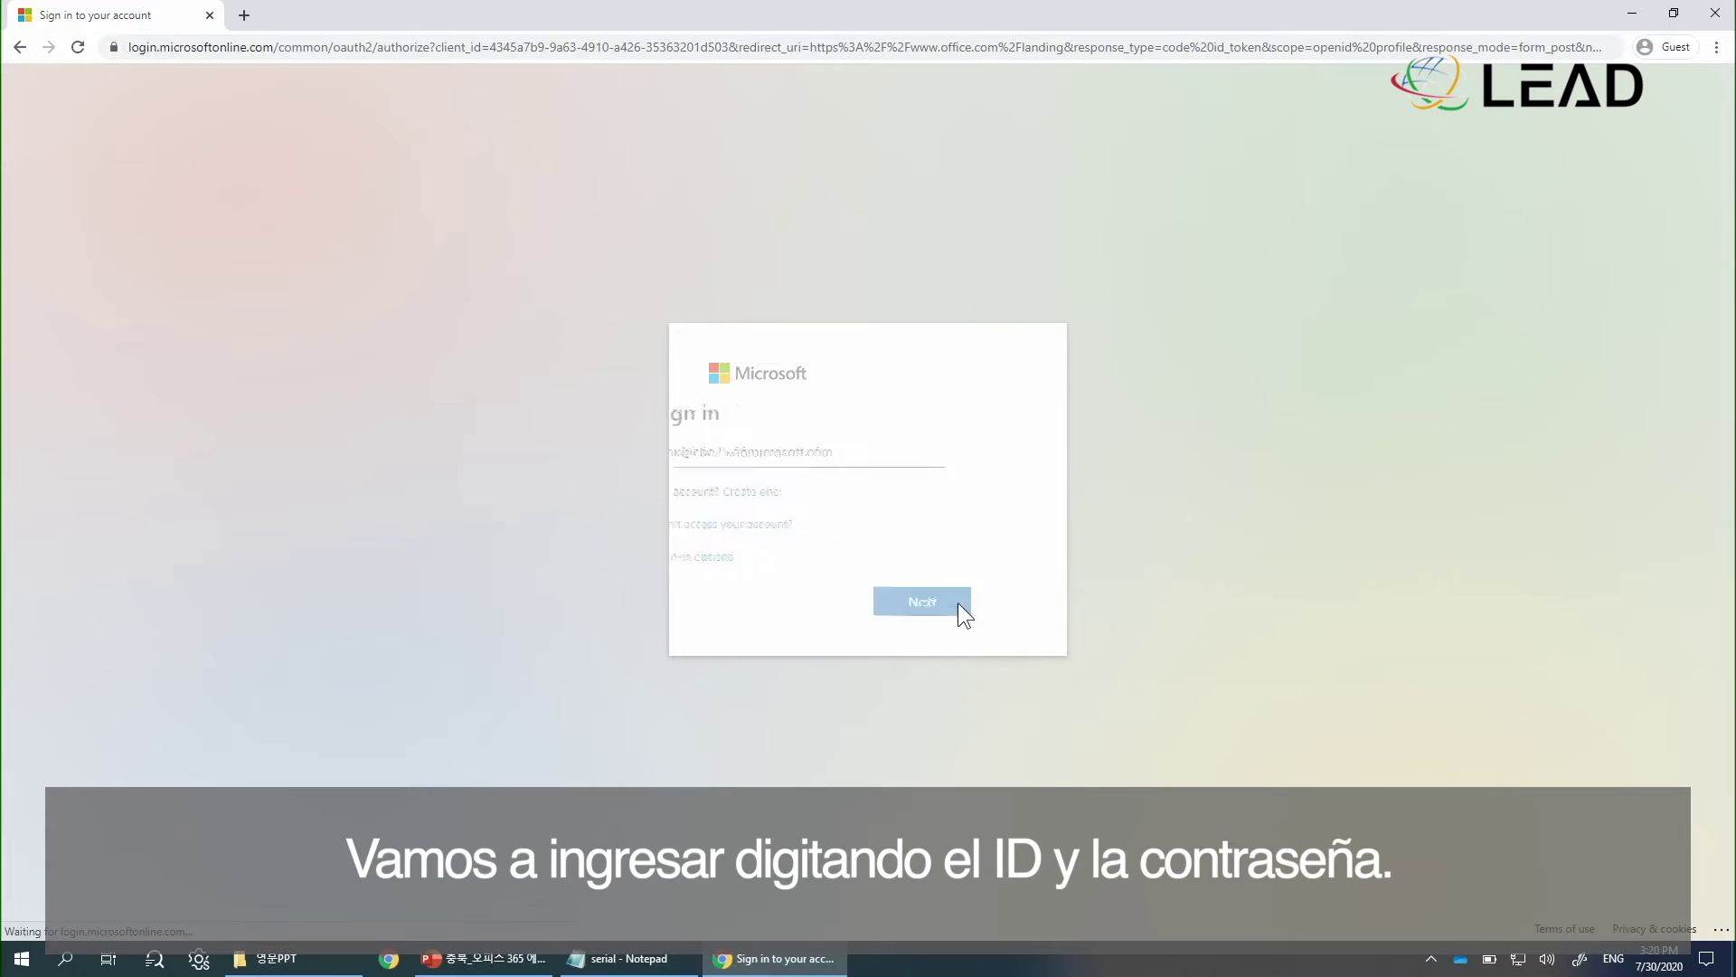
type("a")
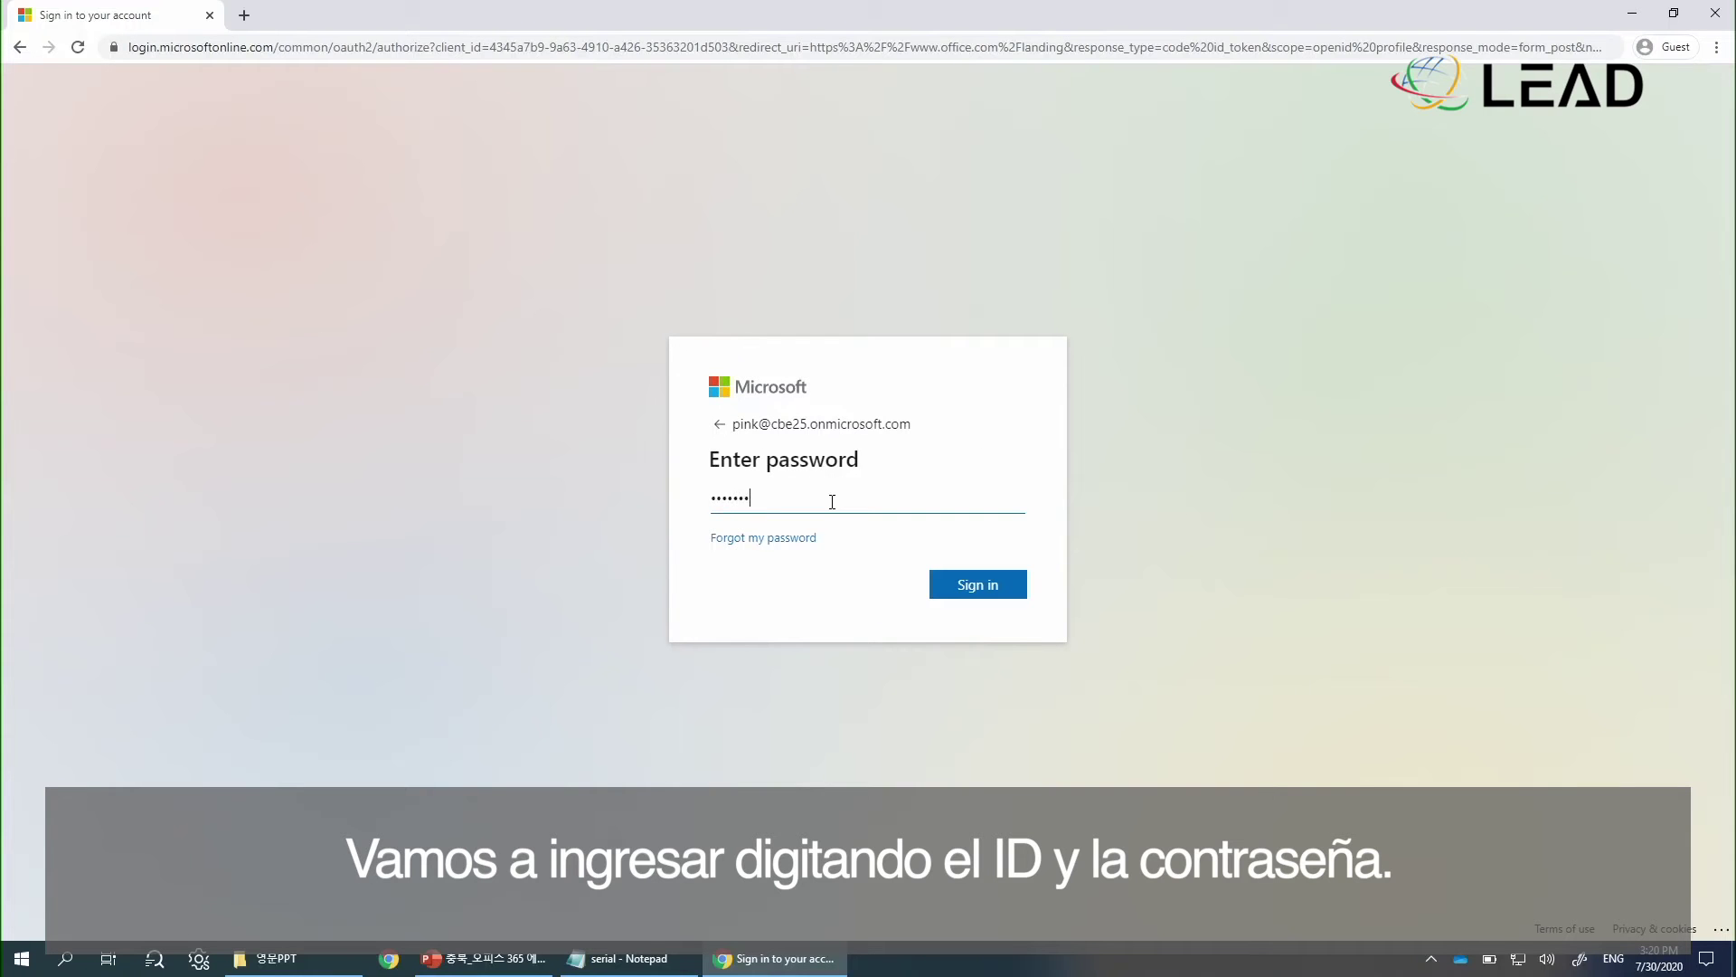
key("Return")
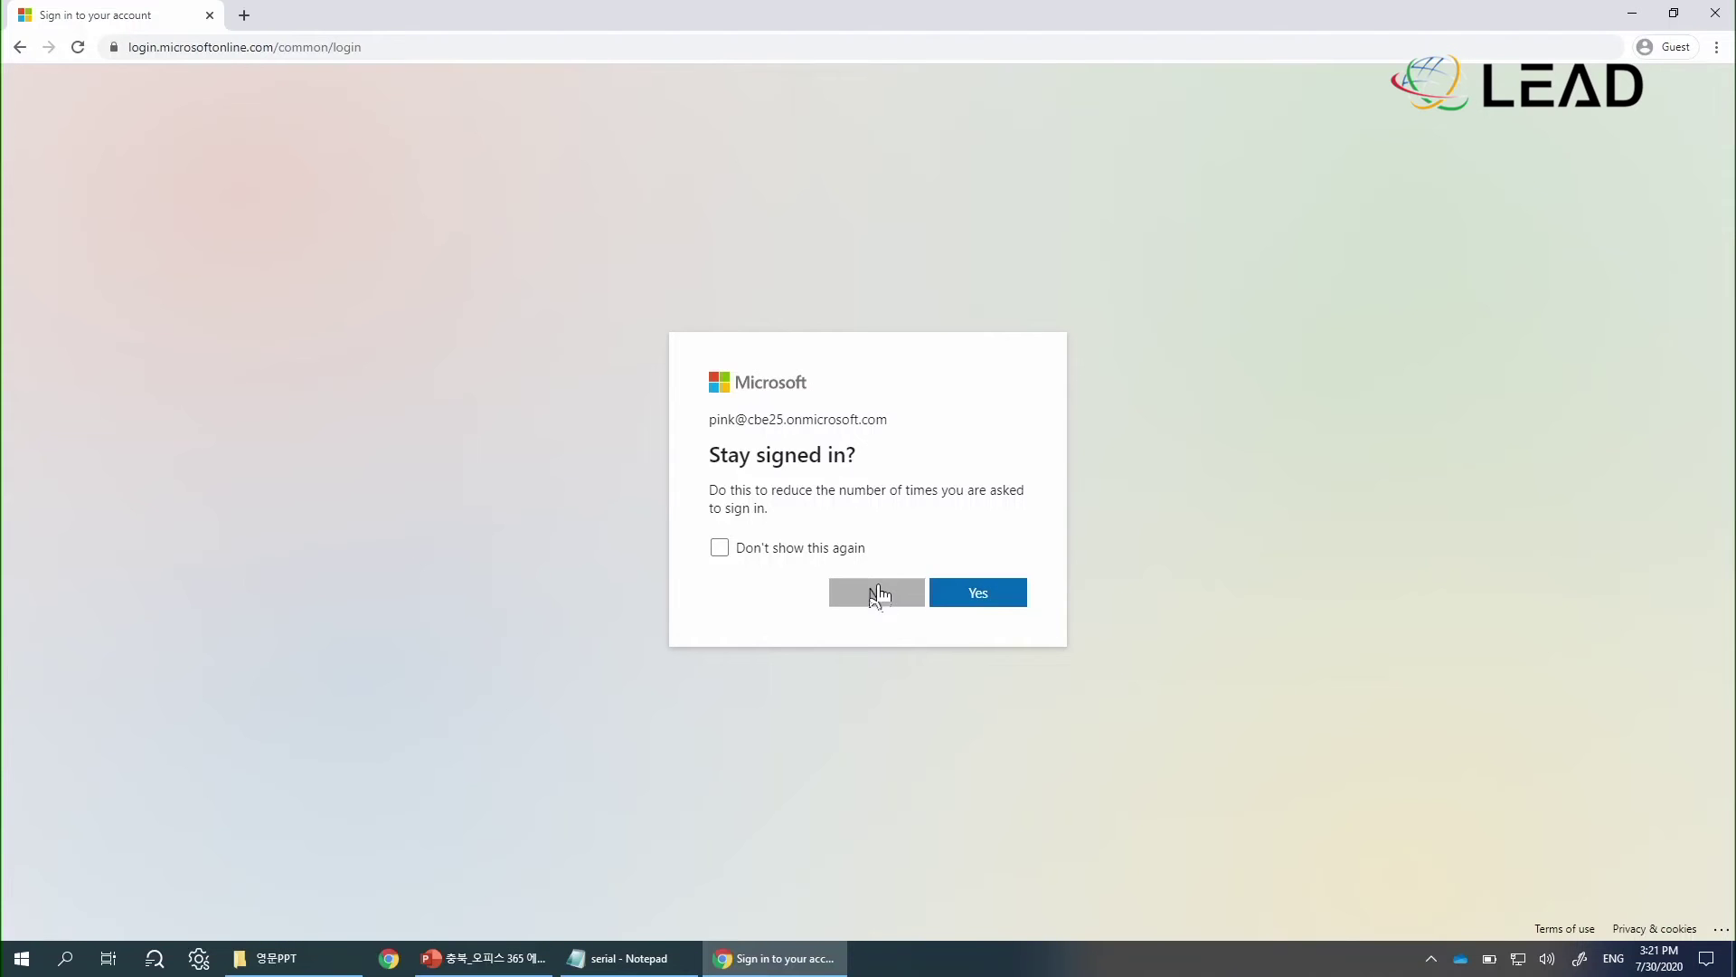
left_click(877, 594)
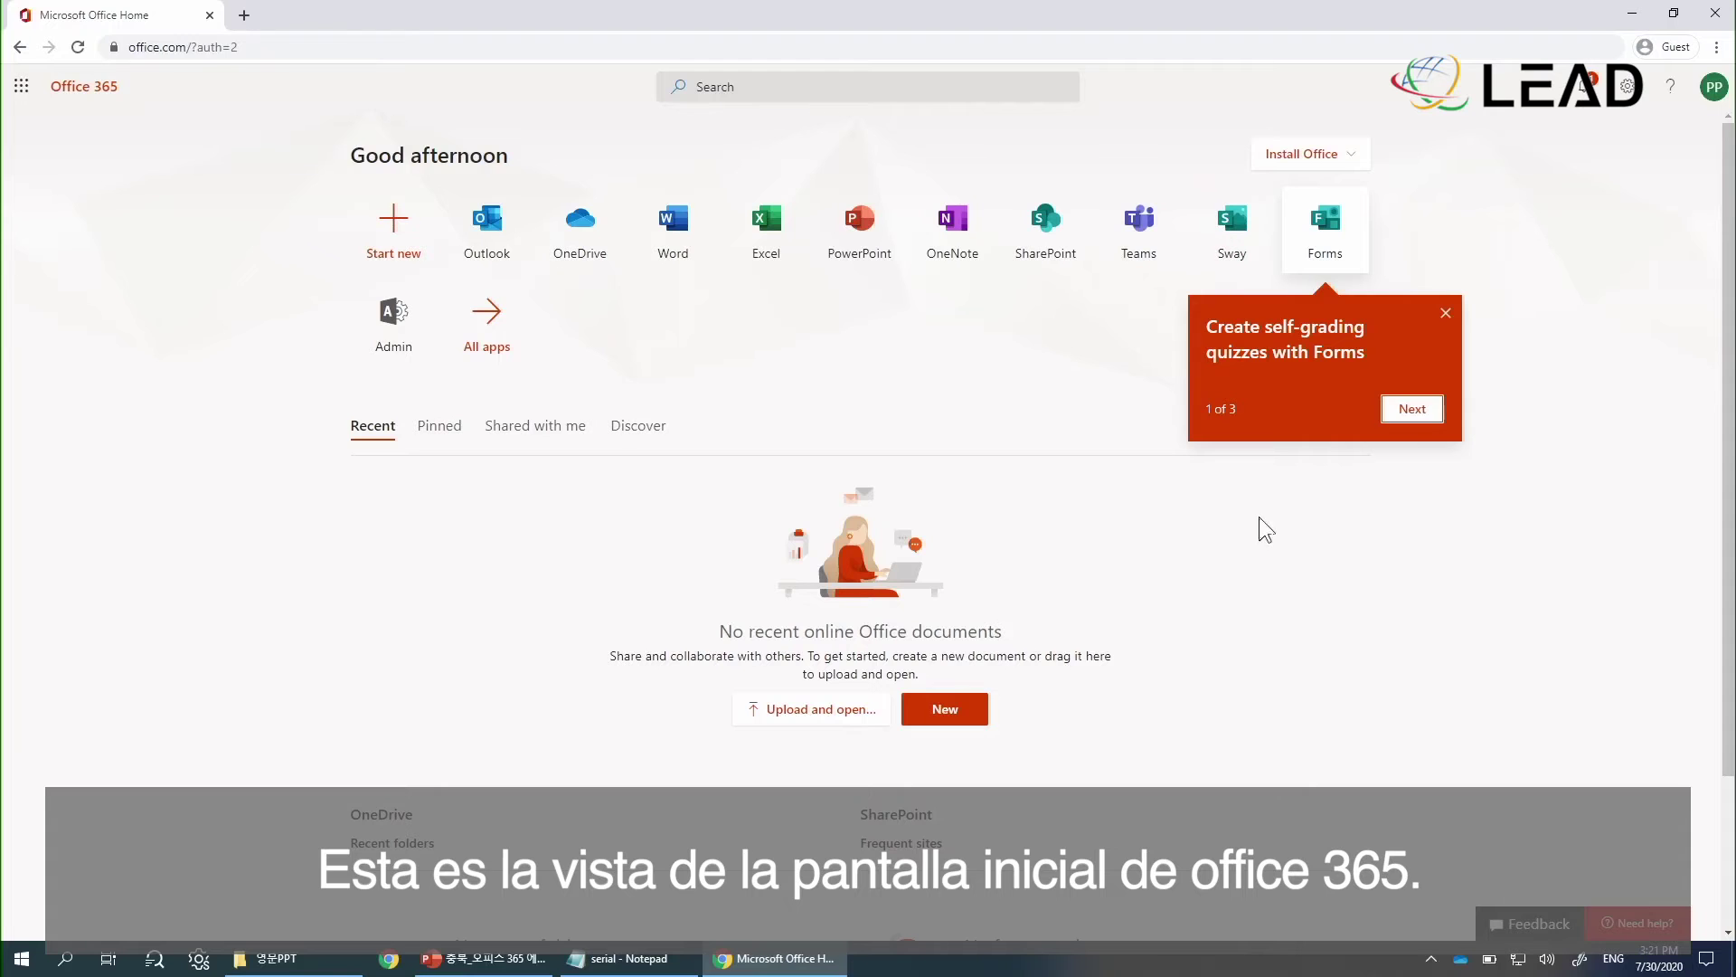
Dismiss the Office app tips, open OneDrive, and close its recent-files and shared-libraries callouts.
left_click(1416, 411)
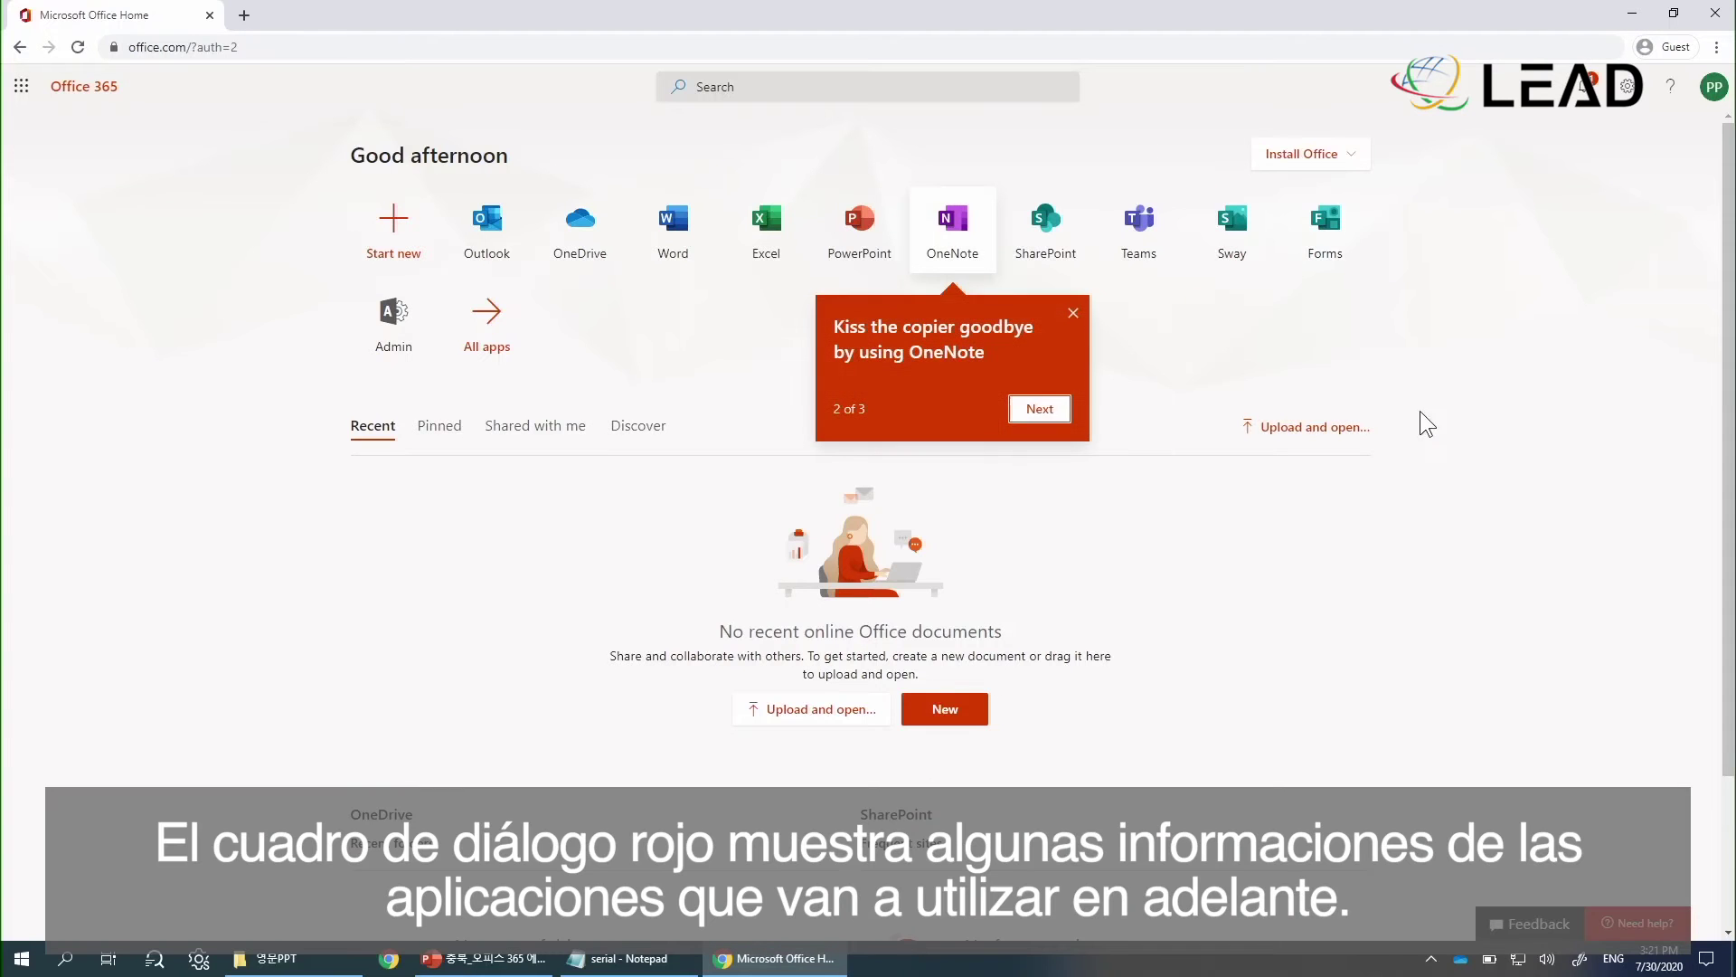
left_click(1038, 409)
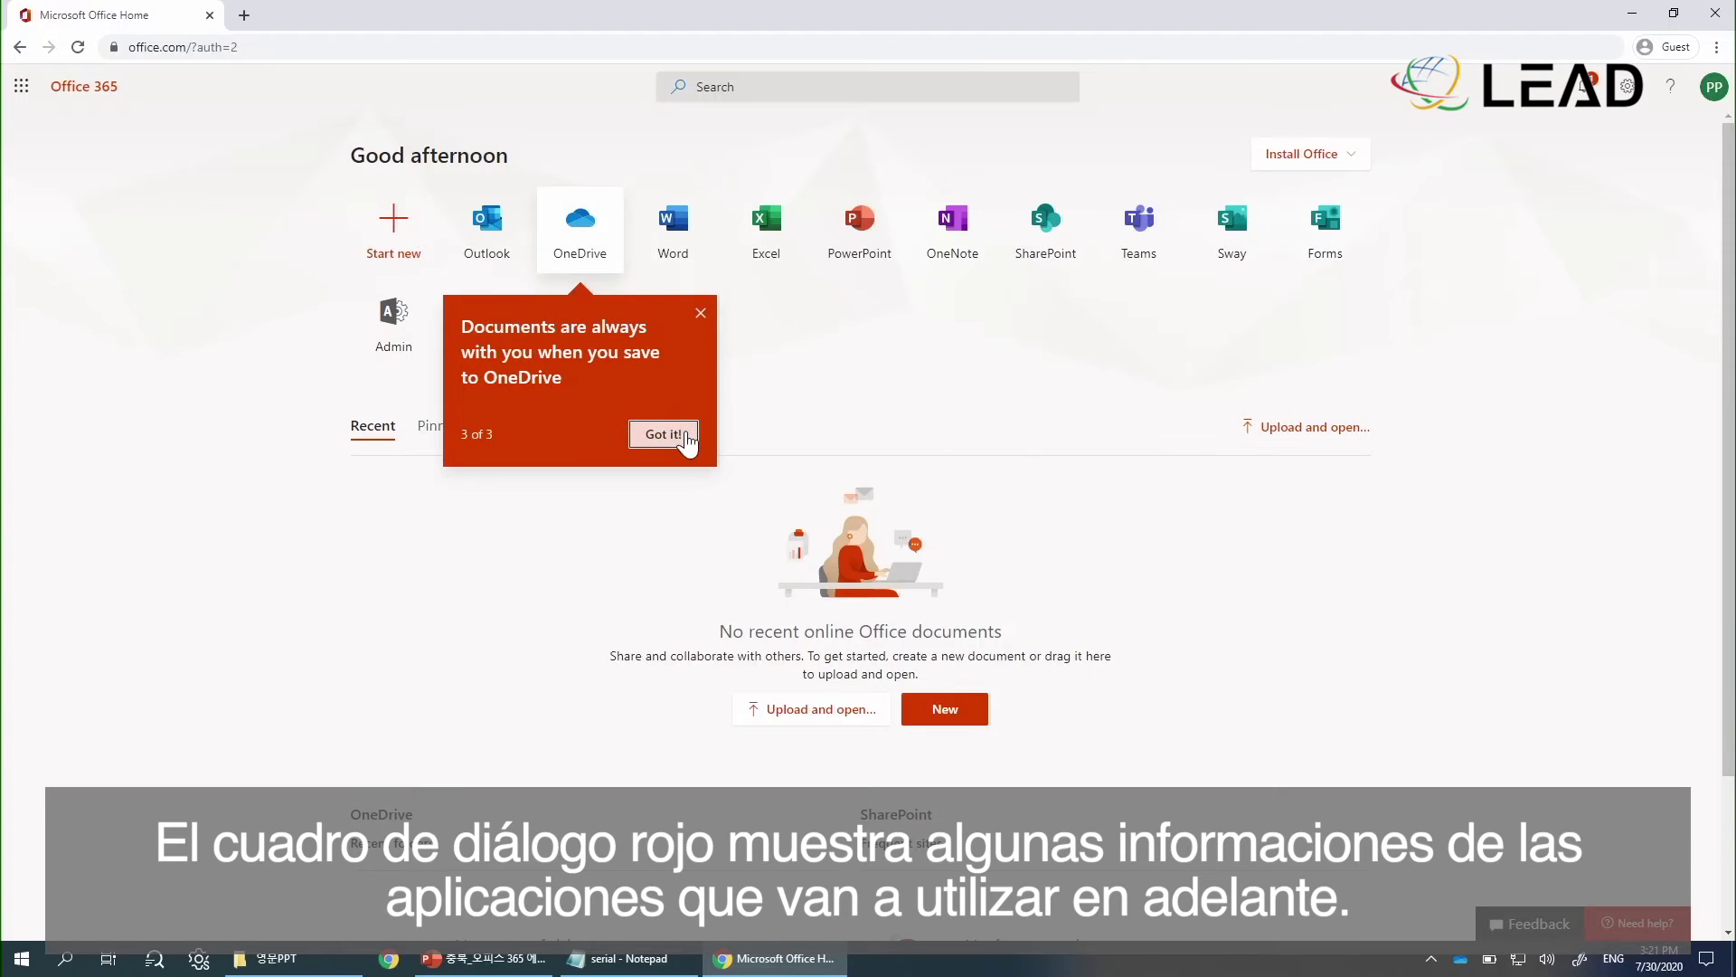
left_click(686, 435)
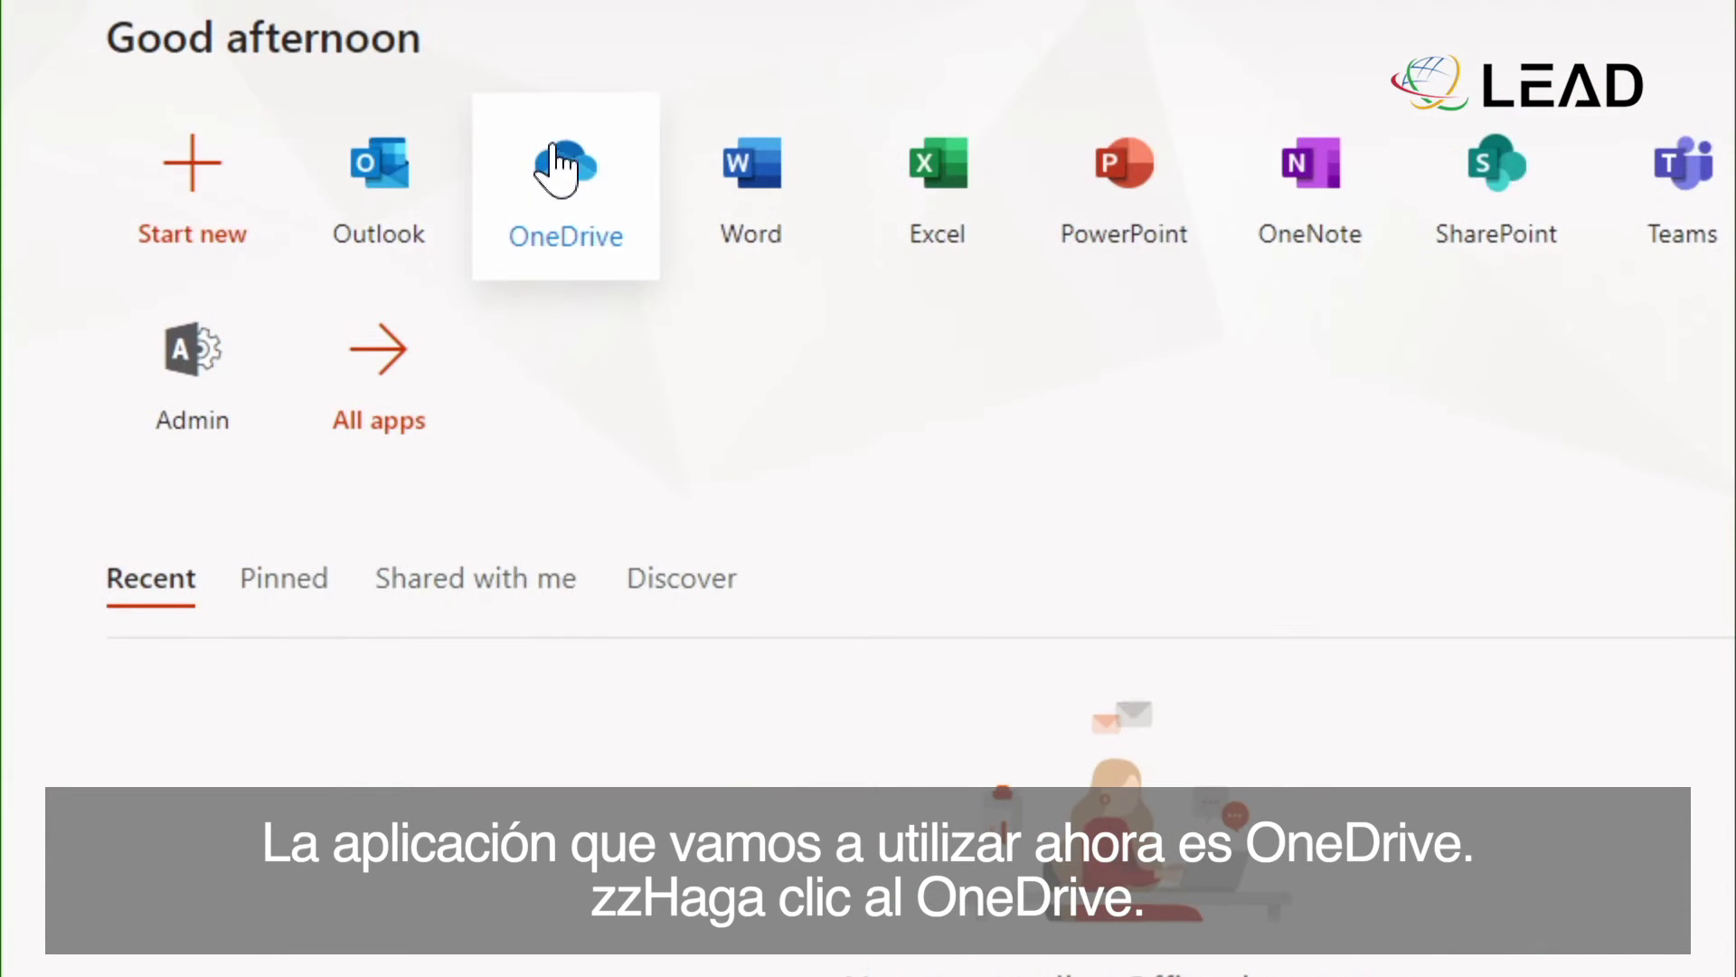
left_click(568, 221)
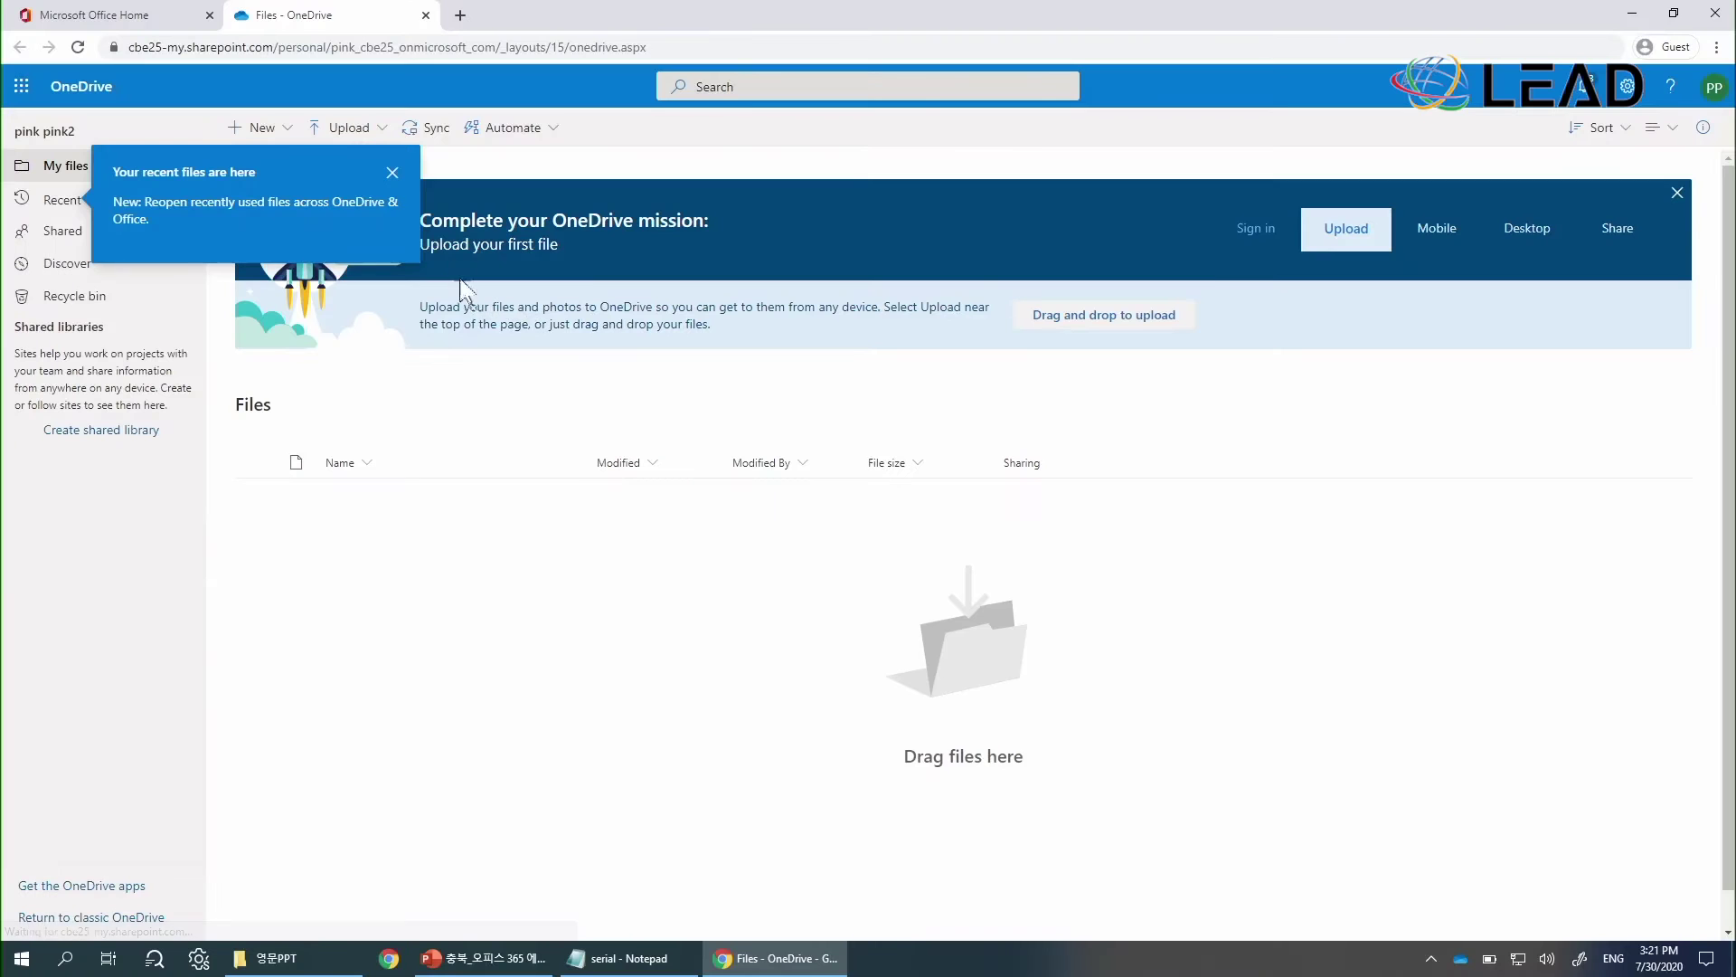
left_click(401, 183)
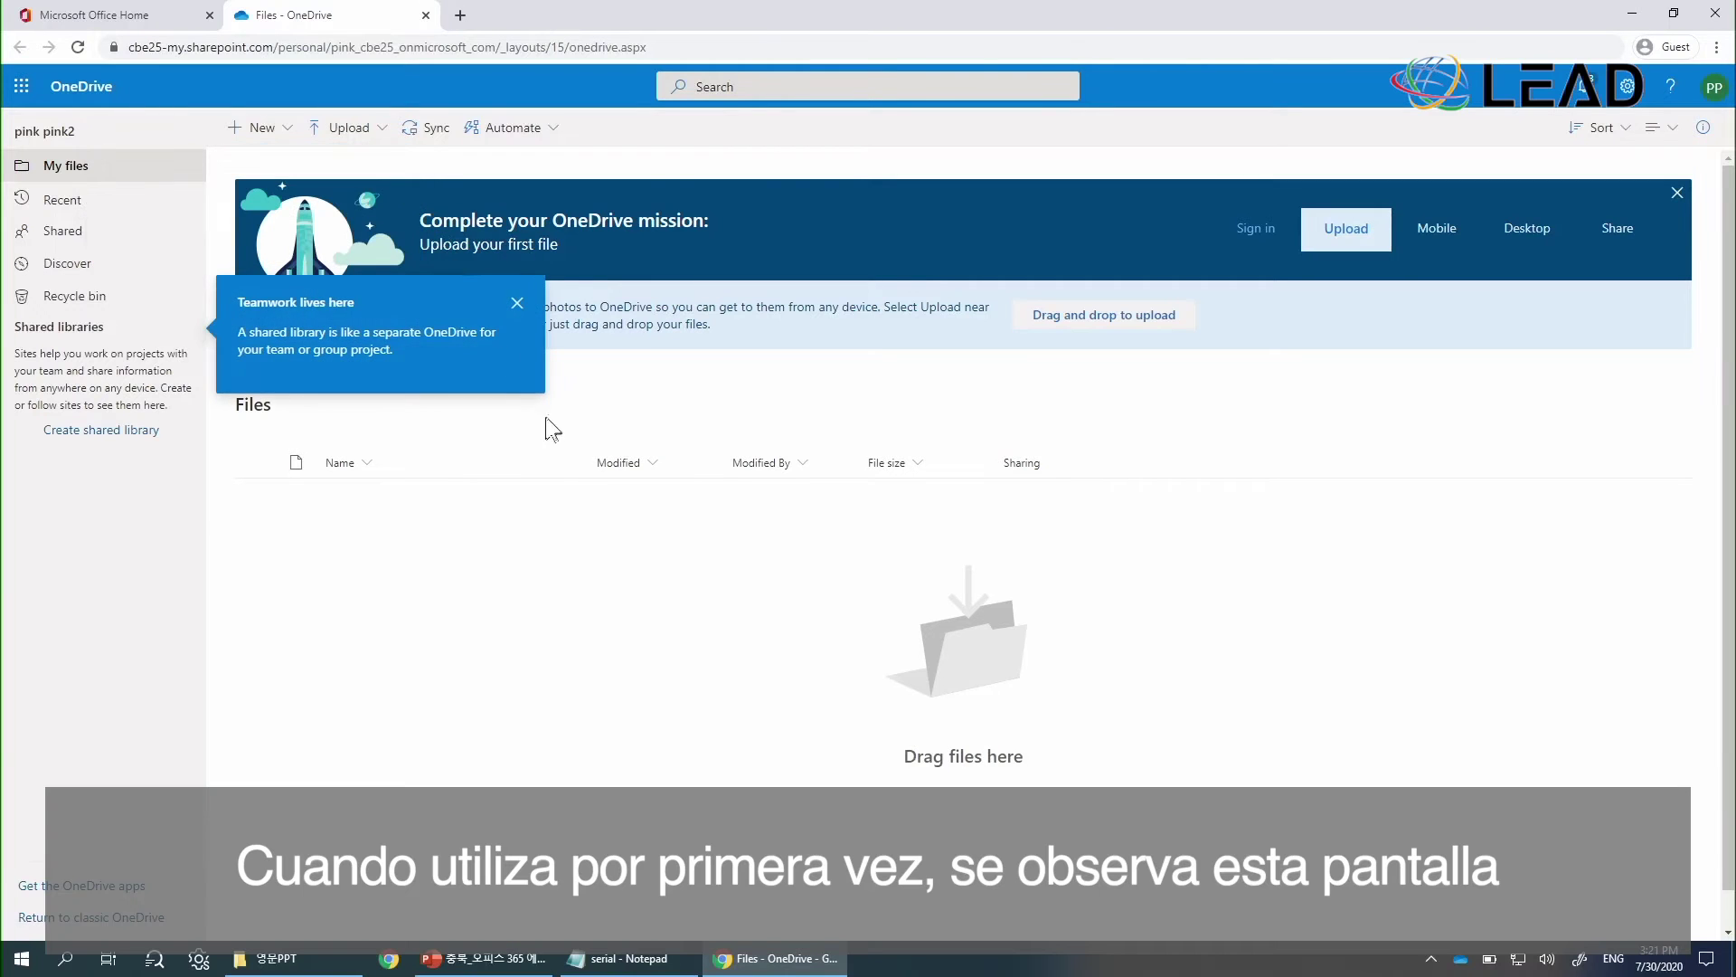
left_click(518, 302)
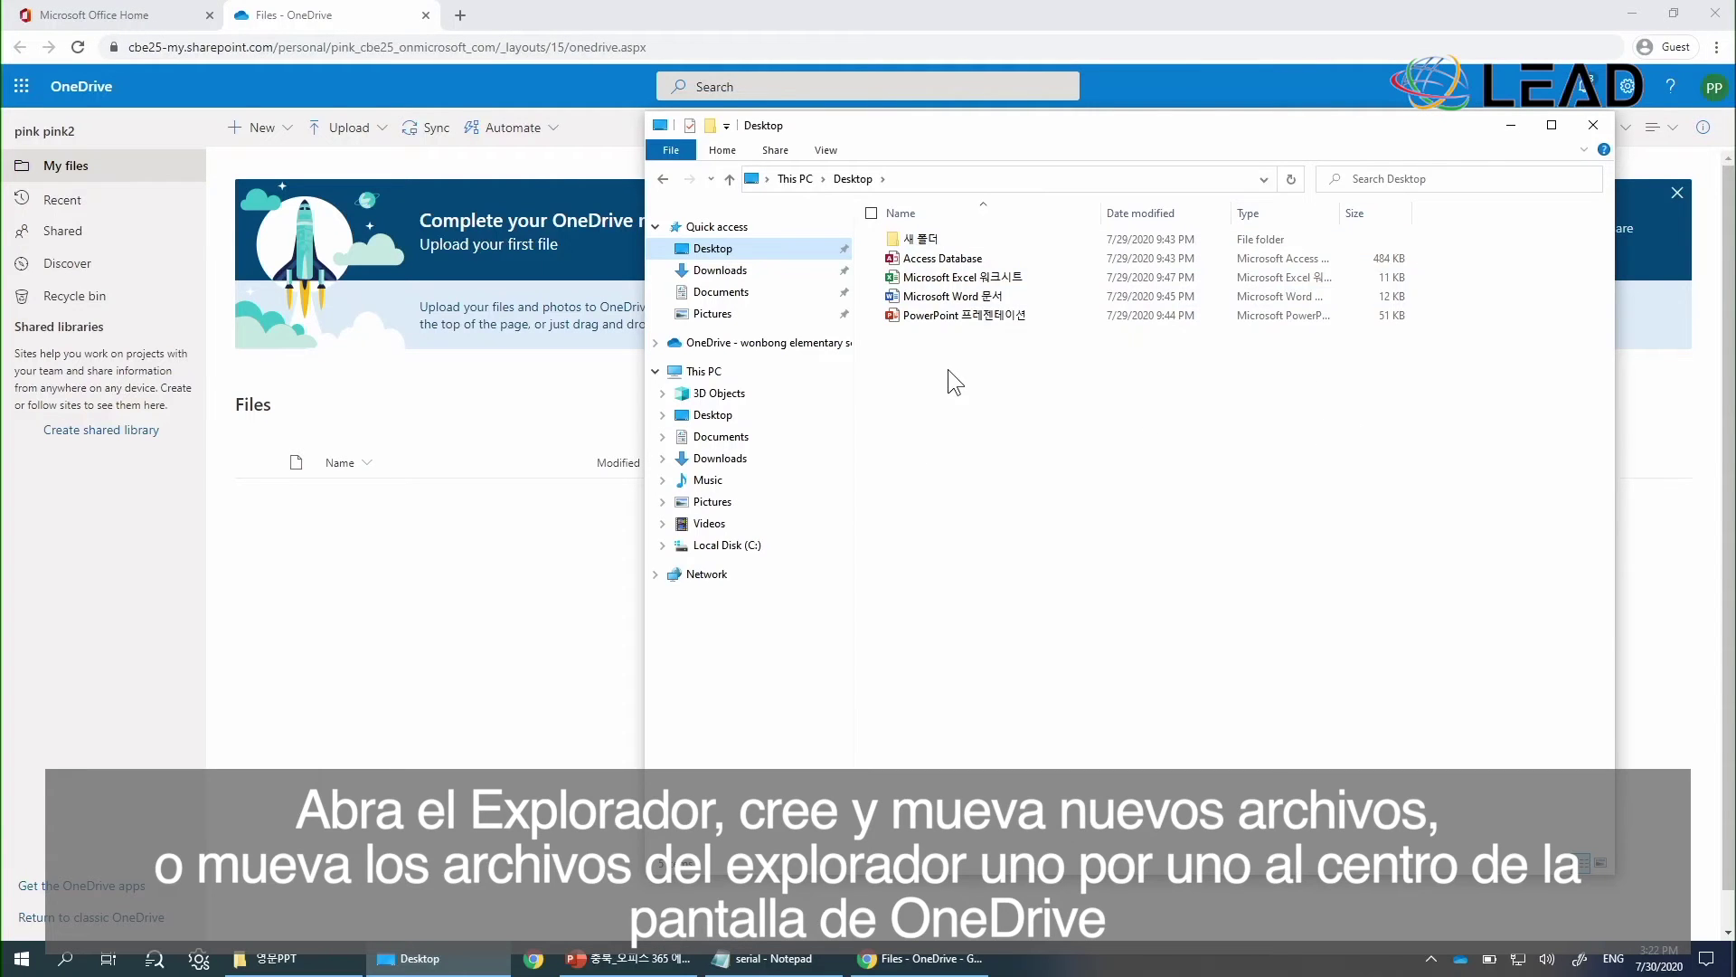
Upload the PowerPoint and Word files from the Desktop into OneDrive's Files.
left_click_drag(1096, 133, 1190, 137)
left_click_drag(1027, 372, 517, 548)
left_click(1040, 351)
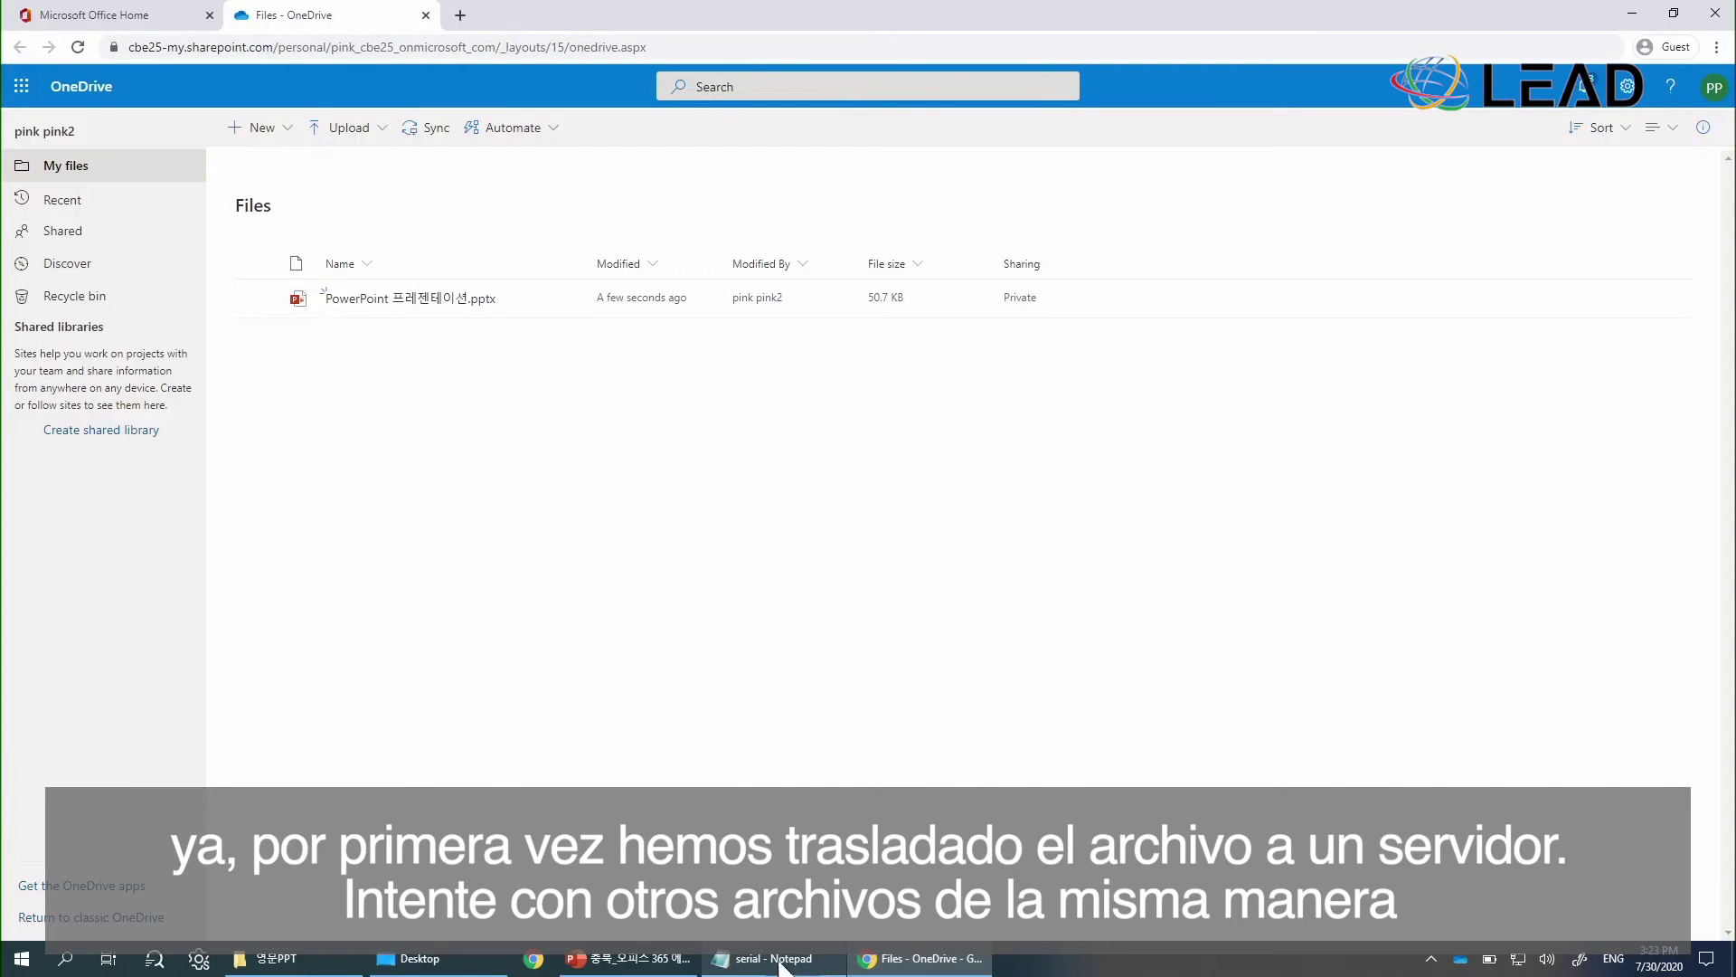
left_click(409, 958)
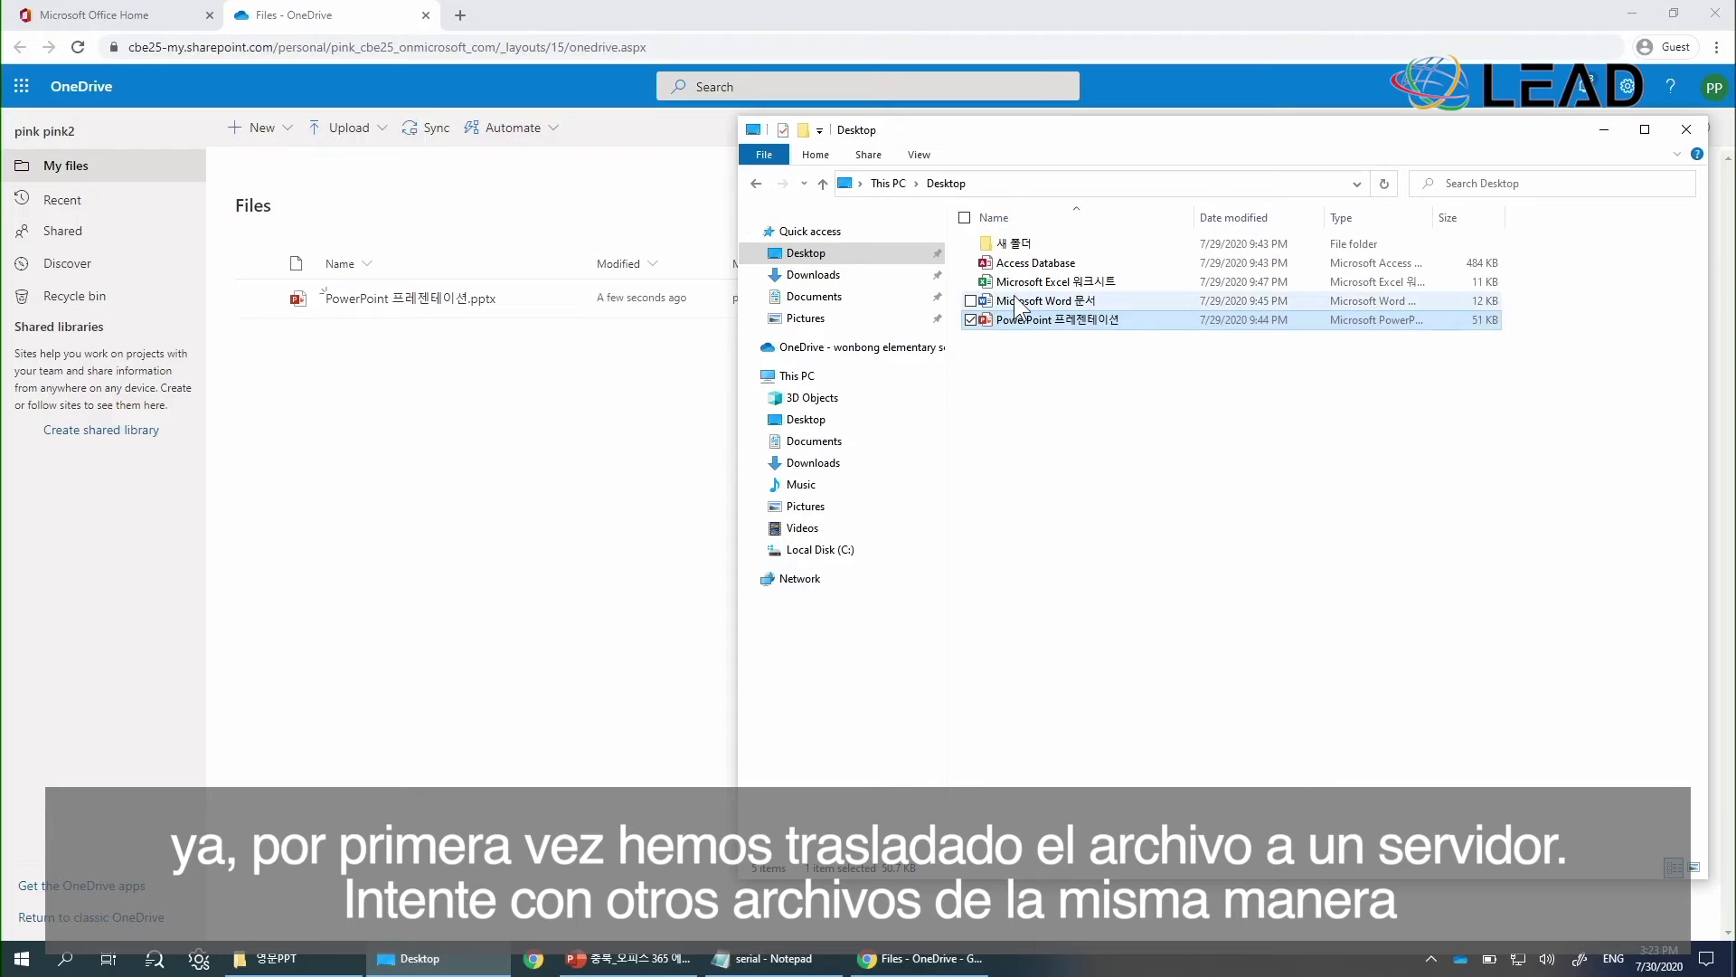
left_click_drag(1012, 297, 480, 439)
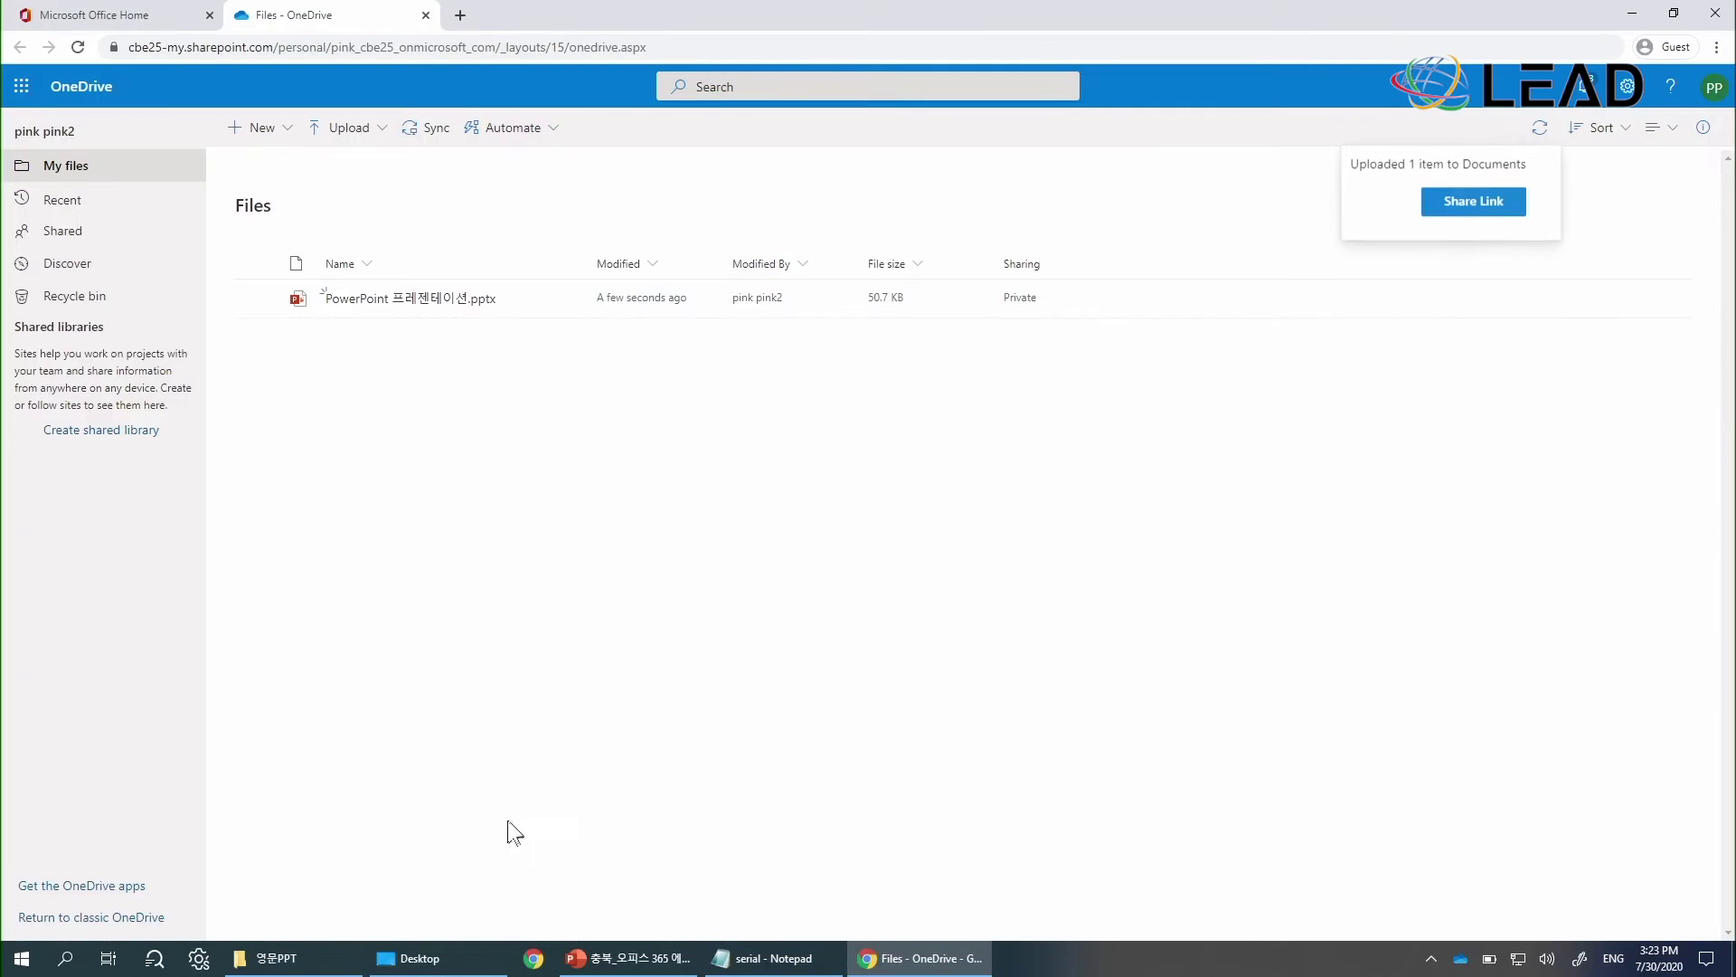
Upload the Access Database and Excel files together, then close the upload progress details.
left_click(420, 959)
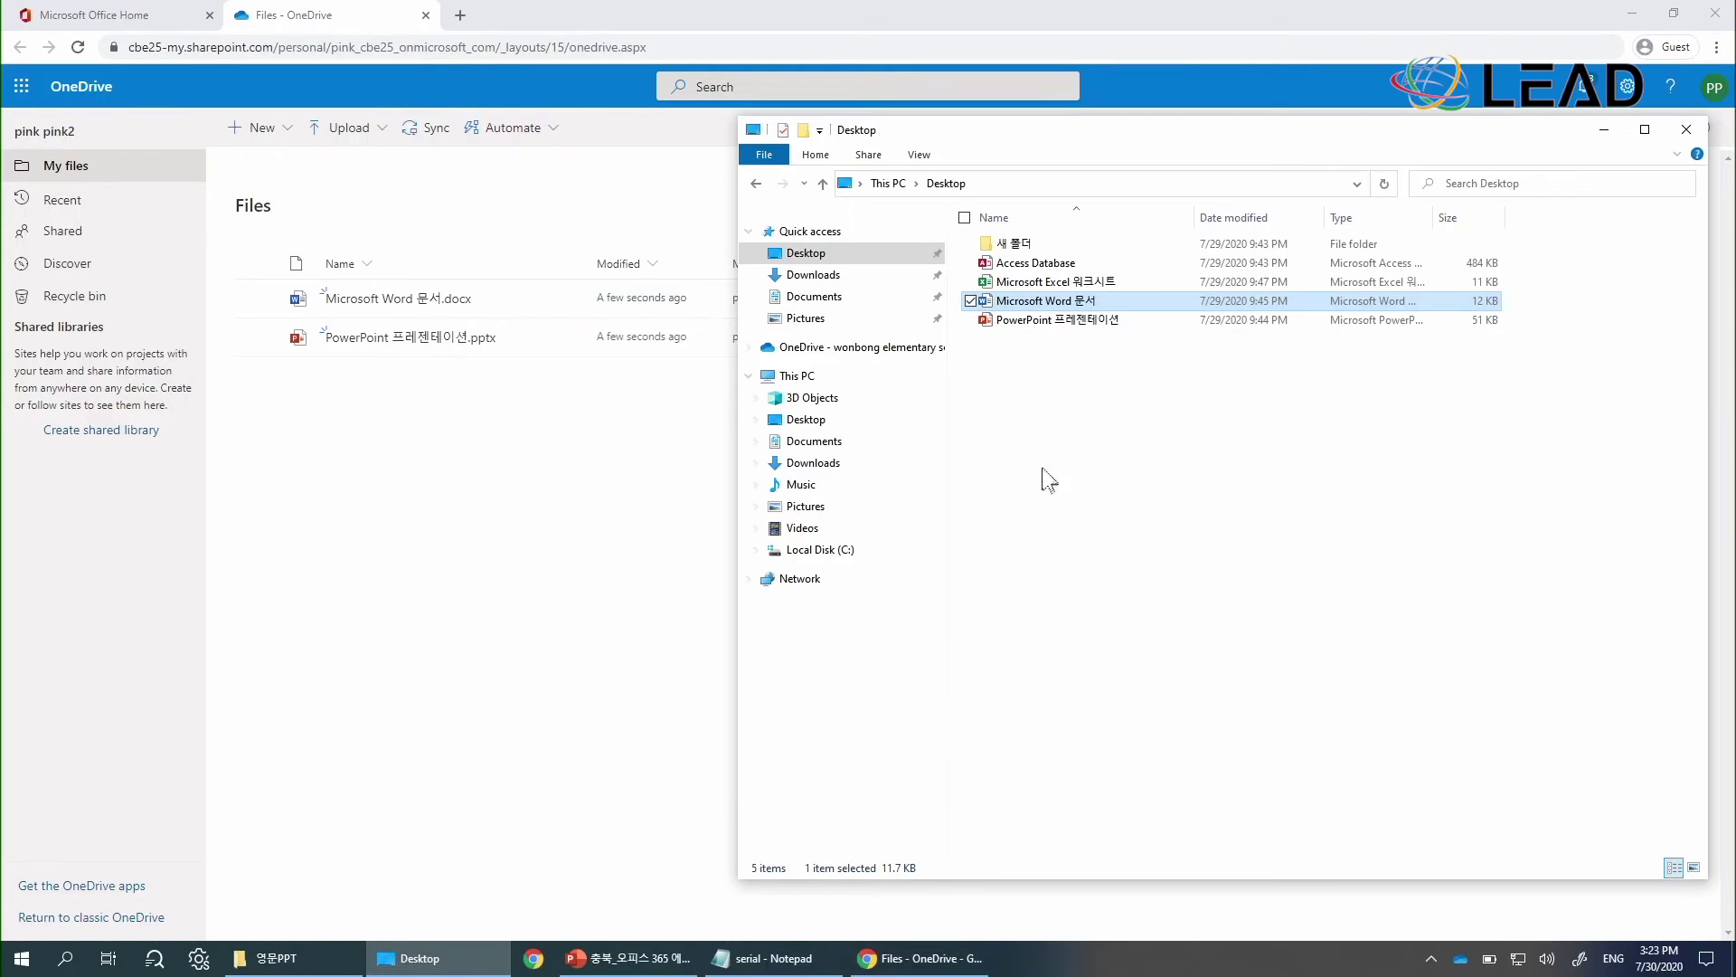
left_click(1051, 280)
left_click(1046, 267)
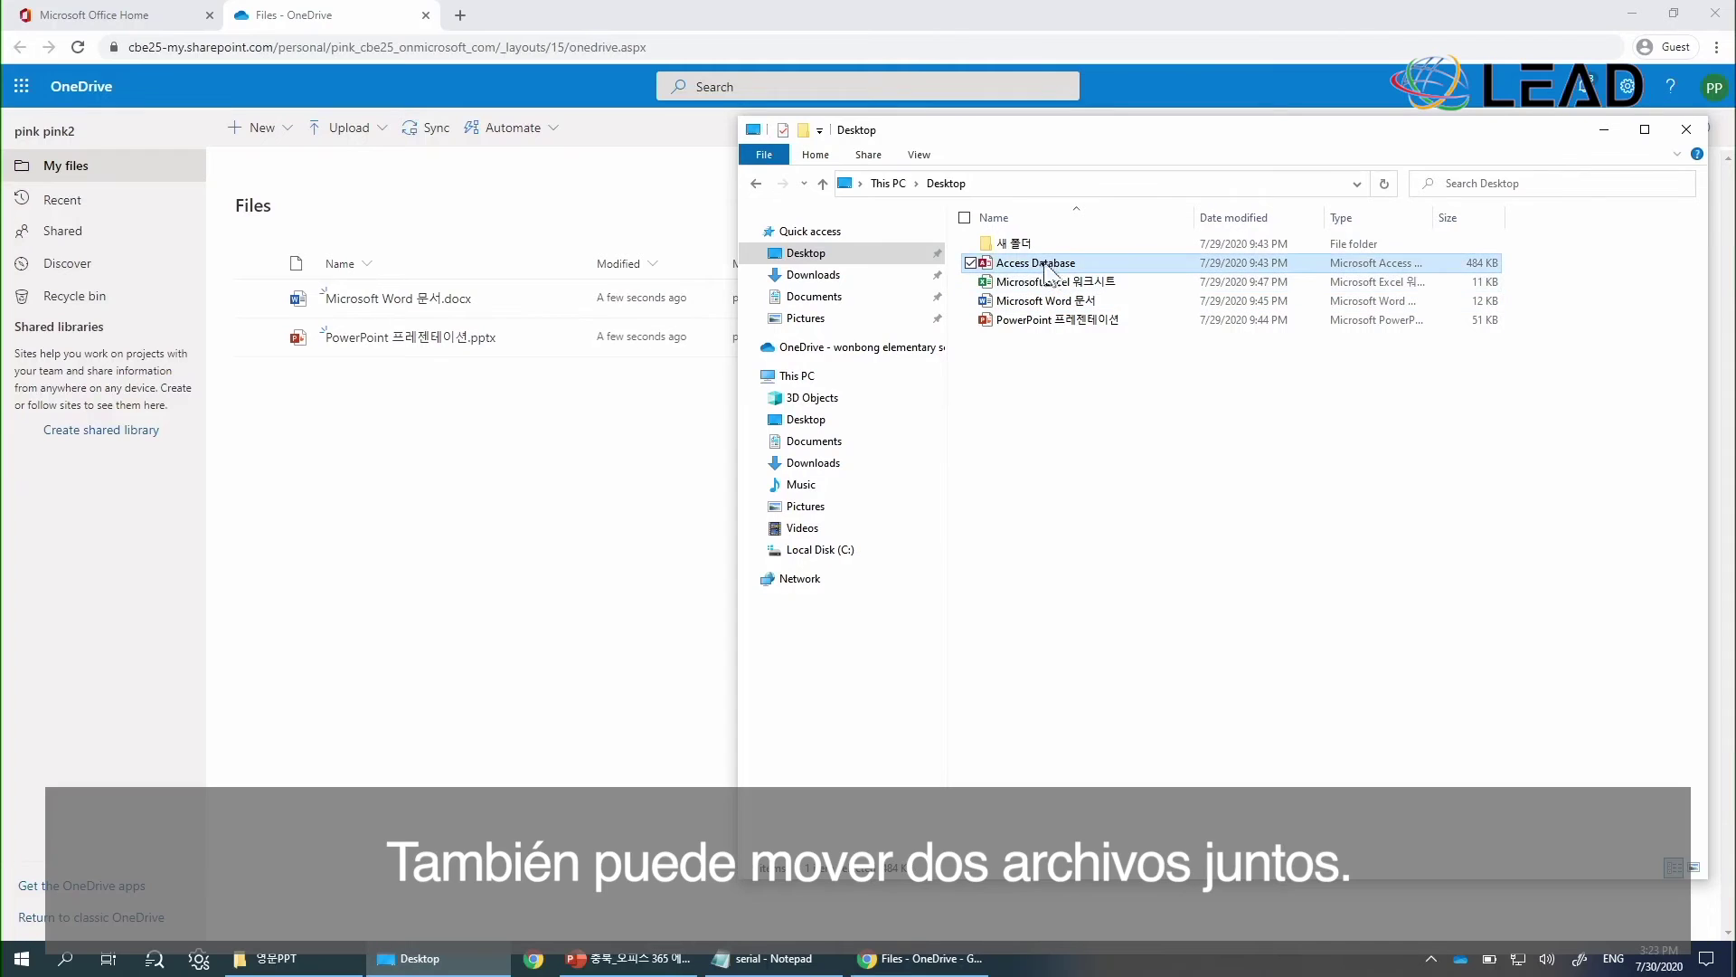
left_click(970, 281)
left_click_drag(997, 291, 438, 469)
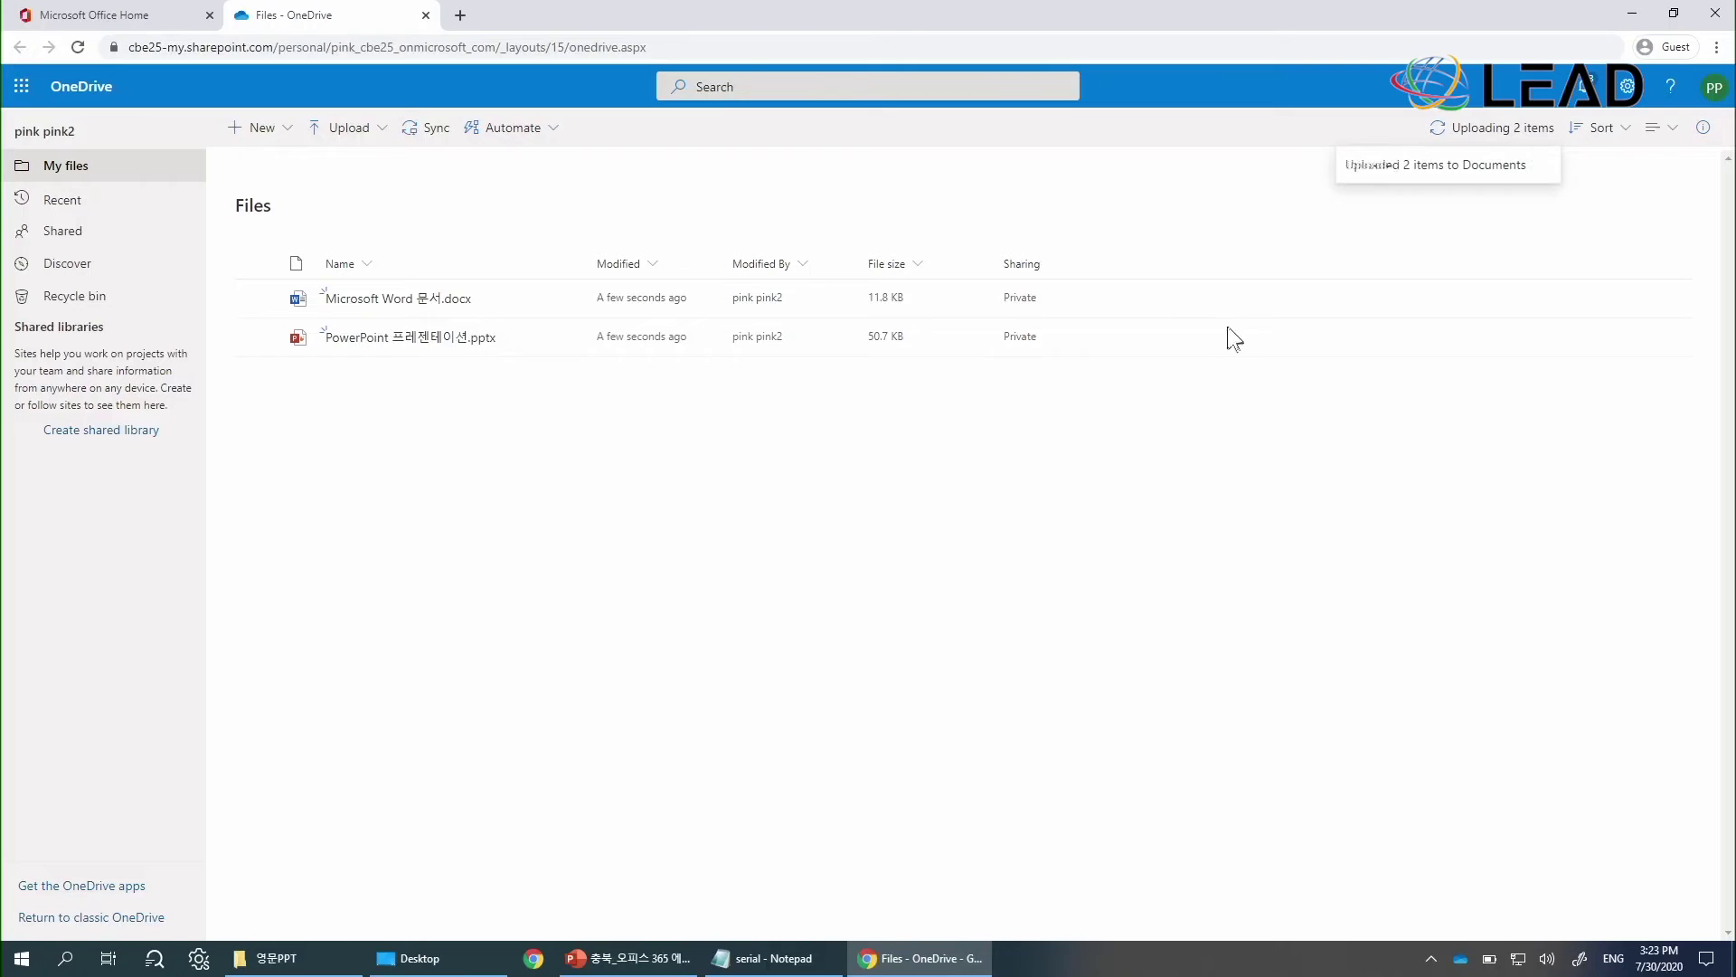
left_click(1540, 129)
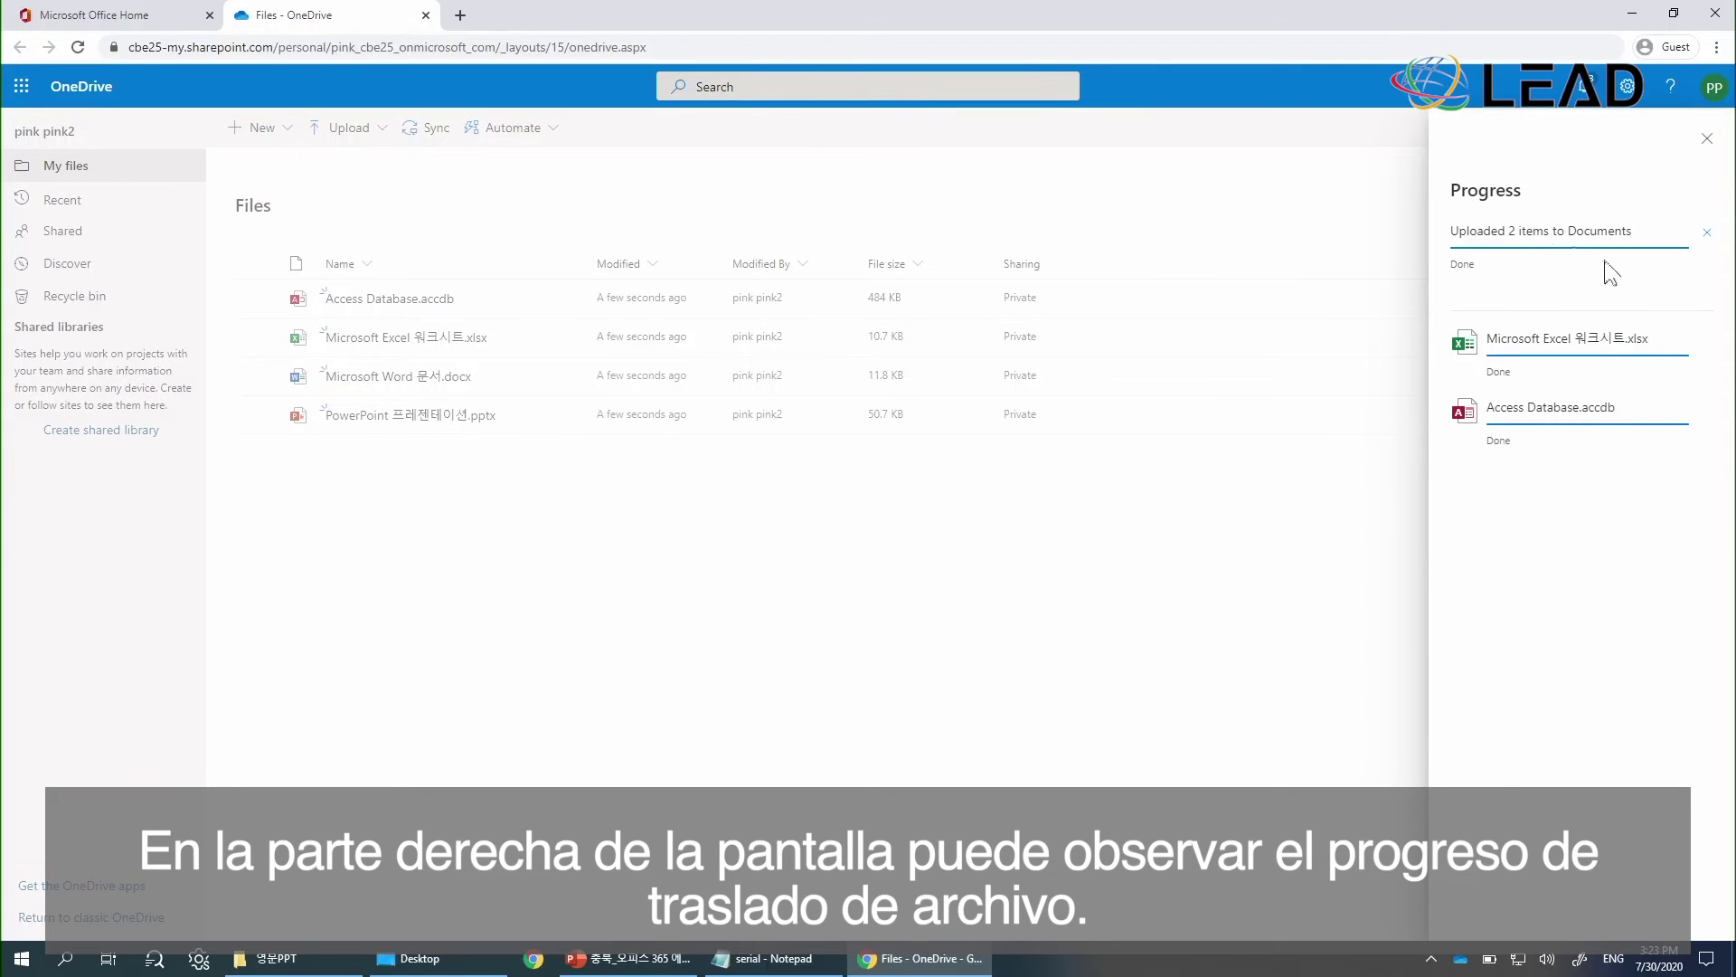
left_click(1706, 139)
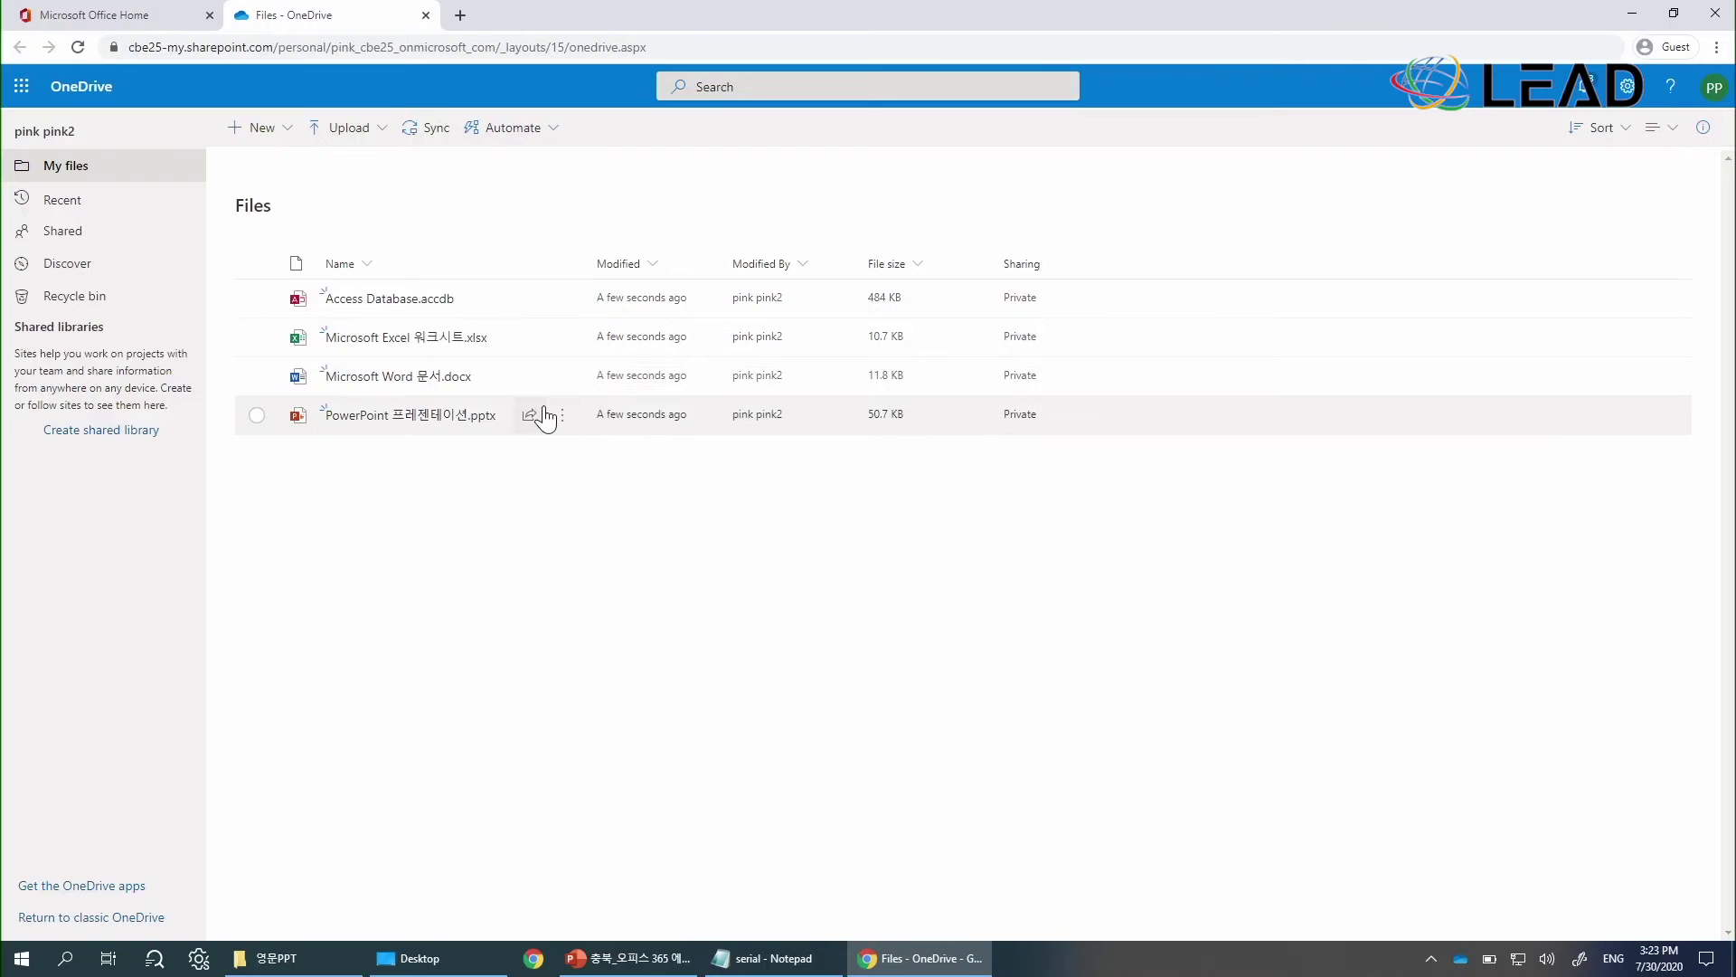
Open the uploaded Word document and the Excel workbook from OneDrive in separate tabs.
mouse_move(543, 415)
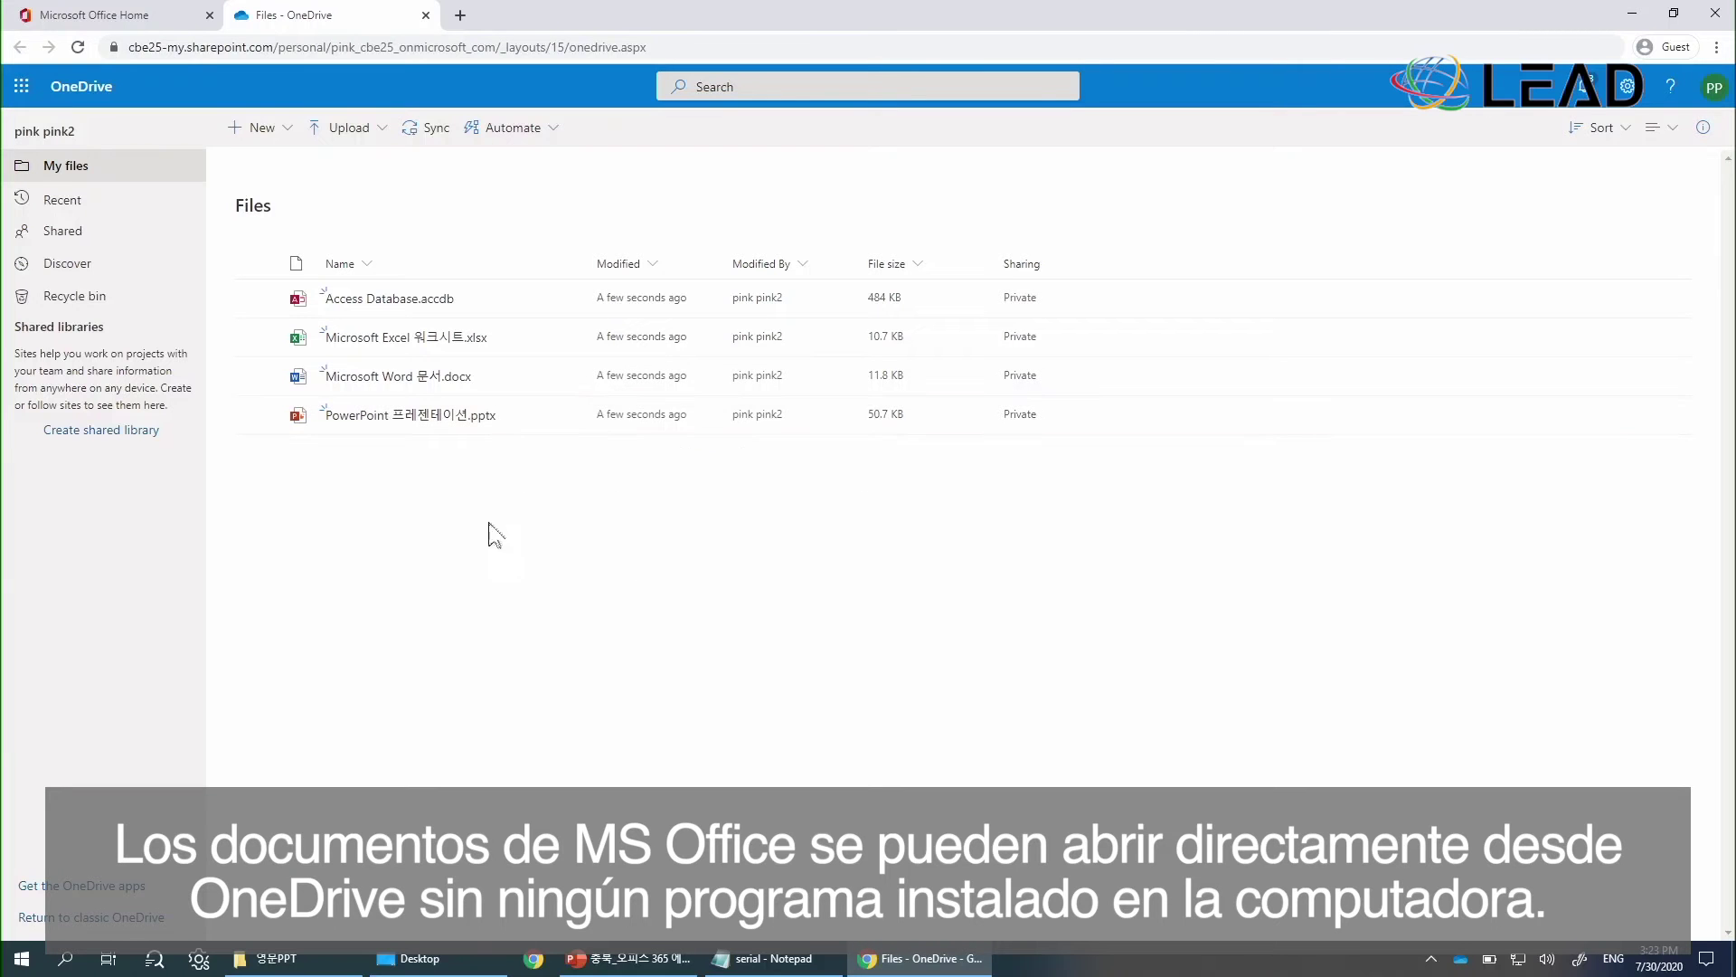
mouse_move(454, 341)
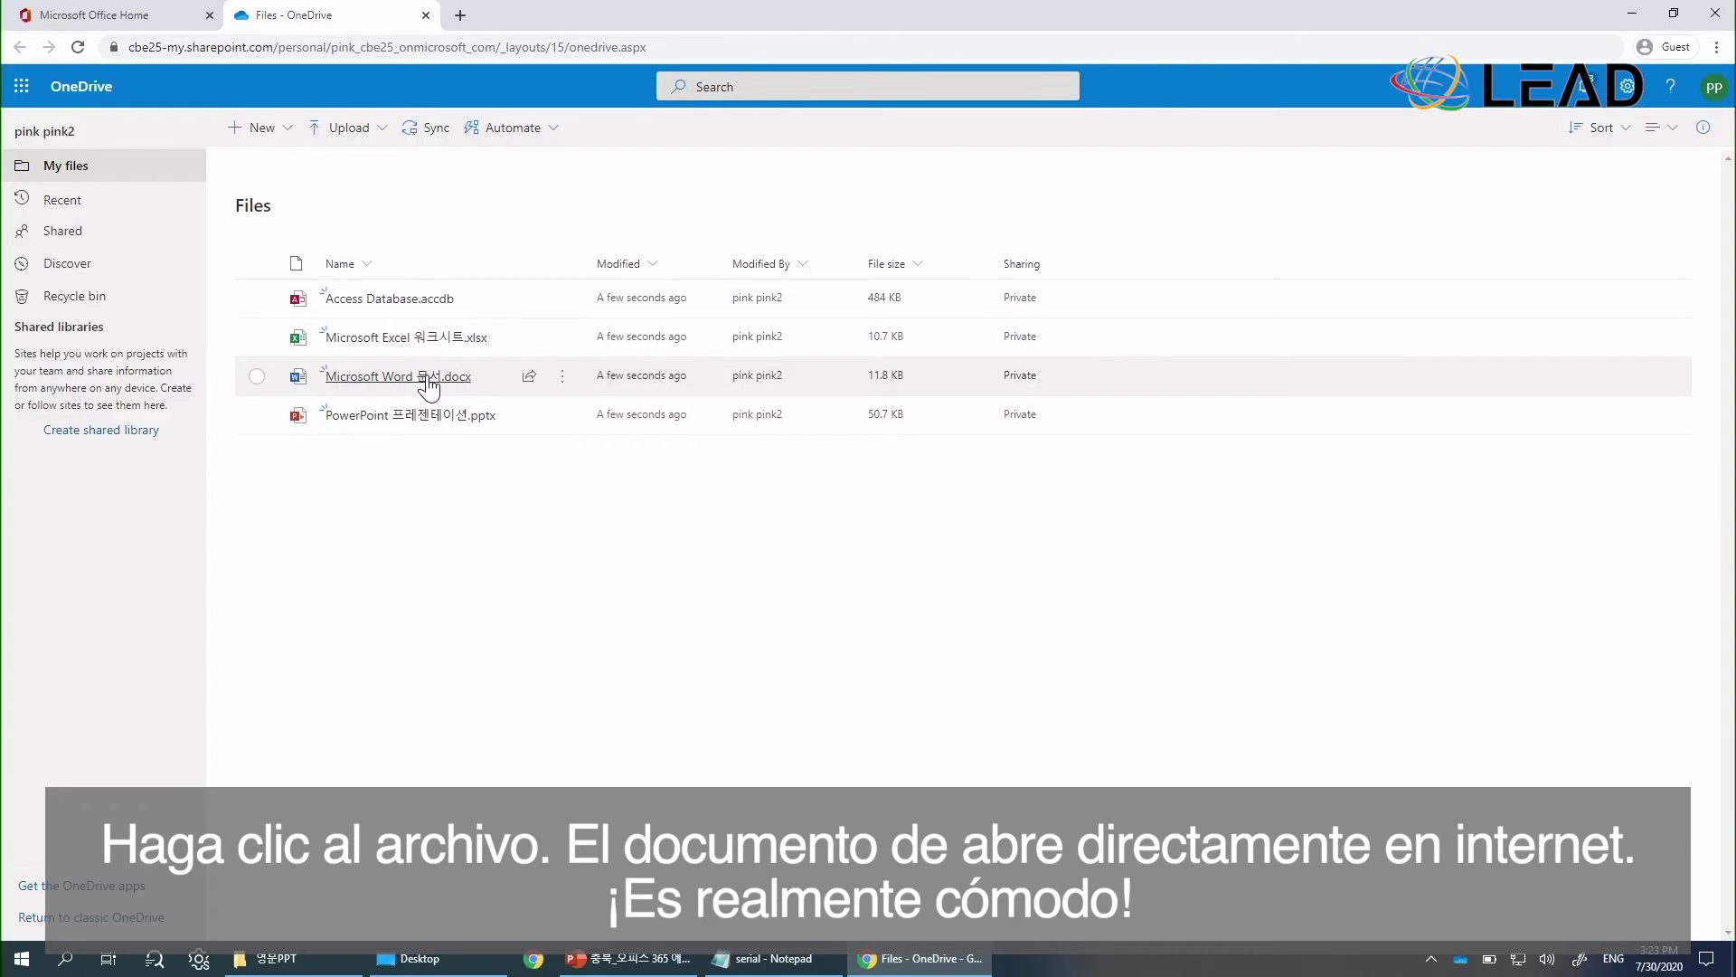
left_click(428, 382)
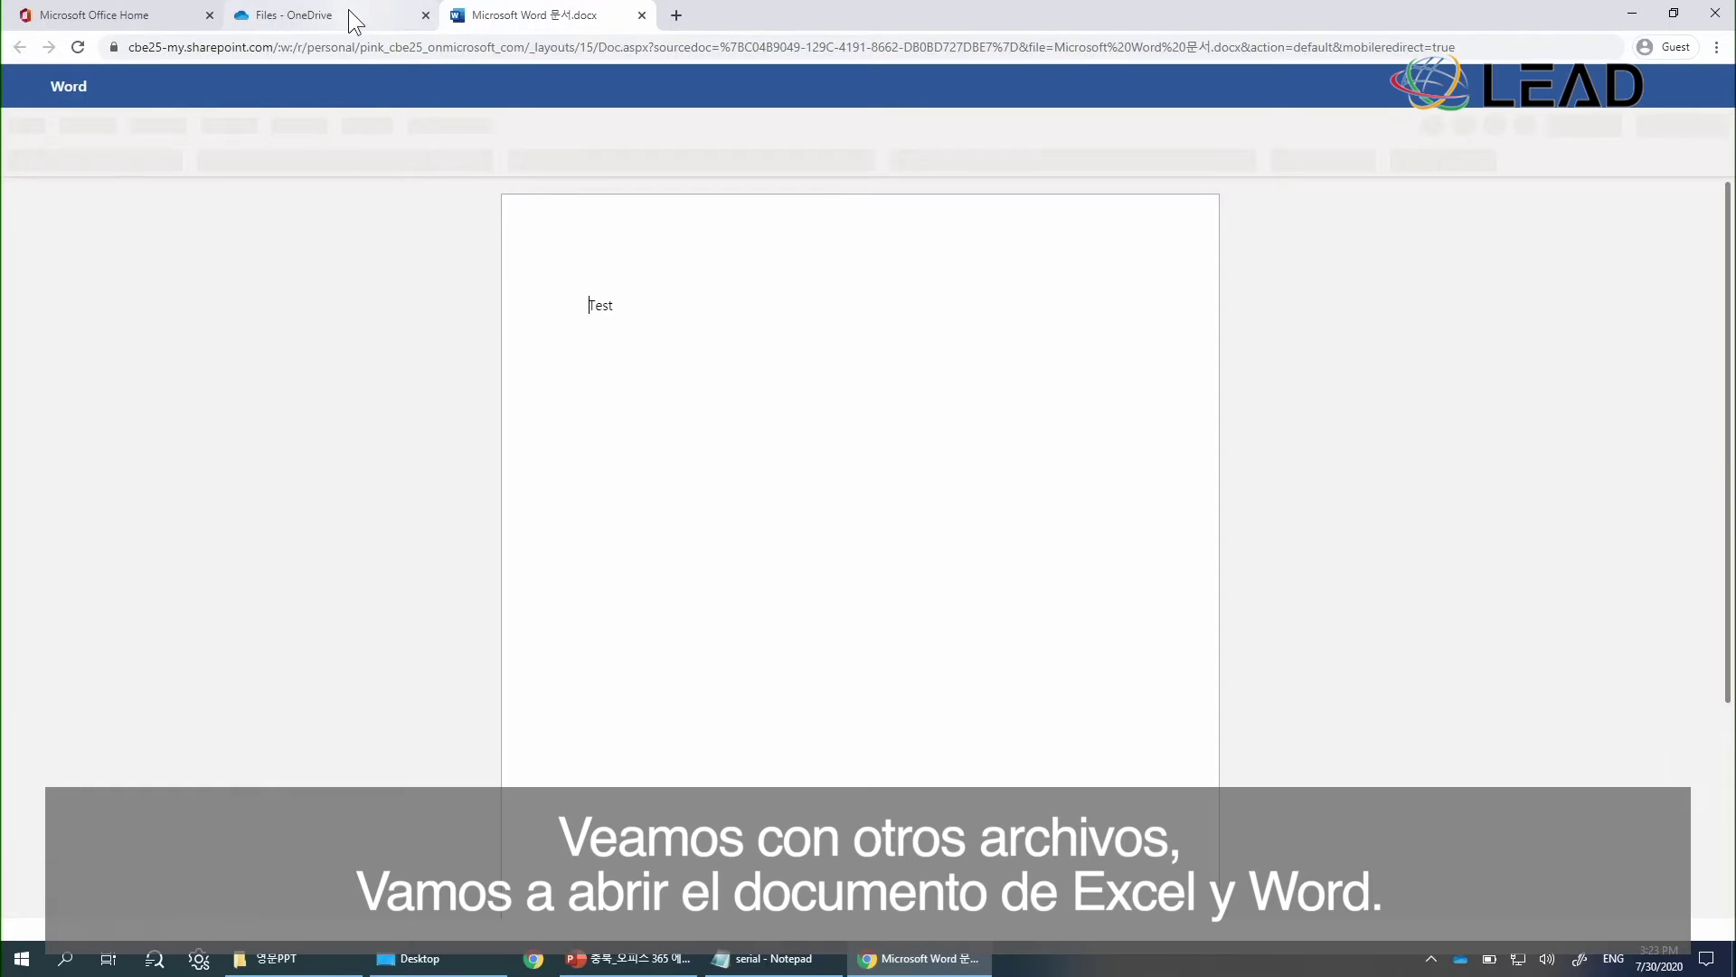
left_click(350, 11)
left_click(407, 335)
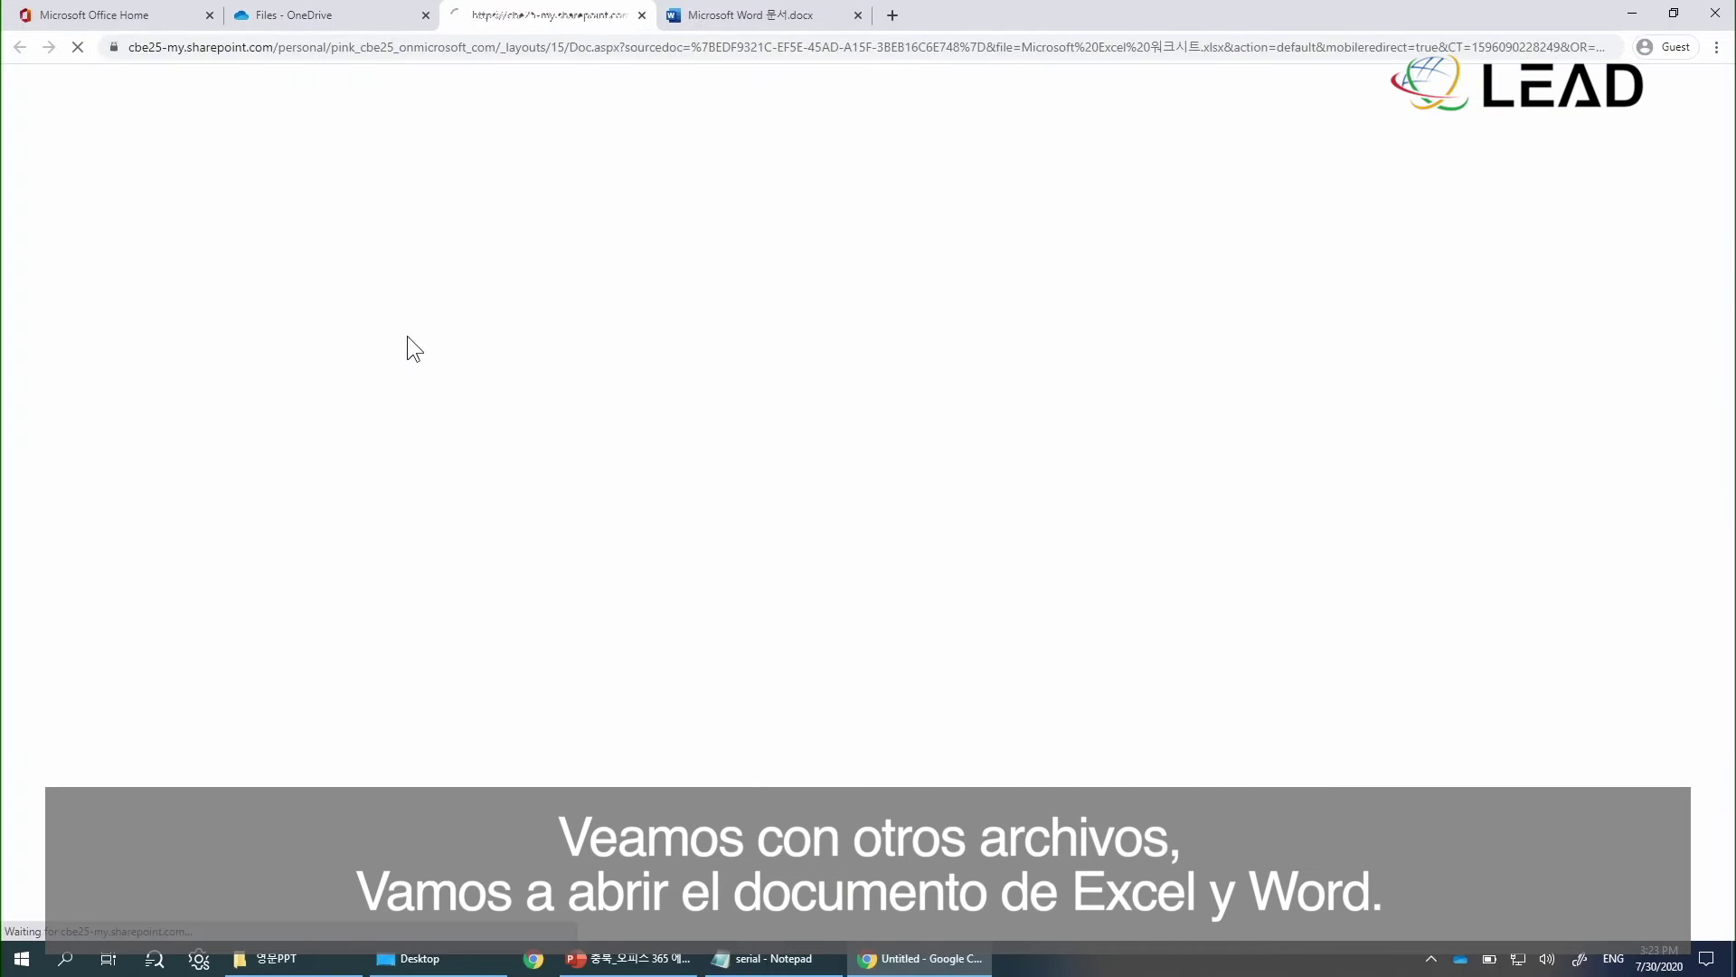
Dismiss the privacy notice in the Word document and bring the Excel workbook tab forward.
left_click(800, 15)
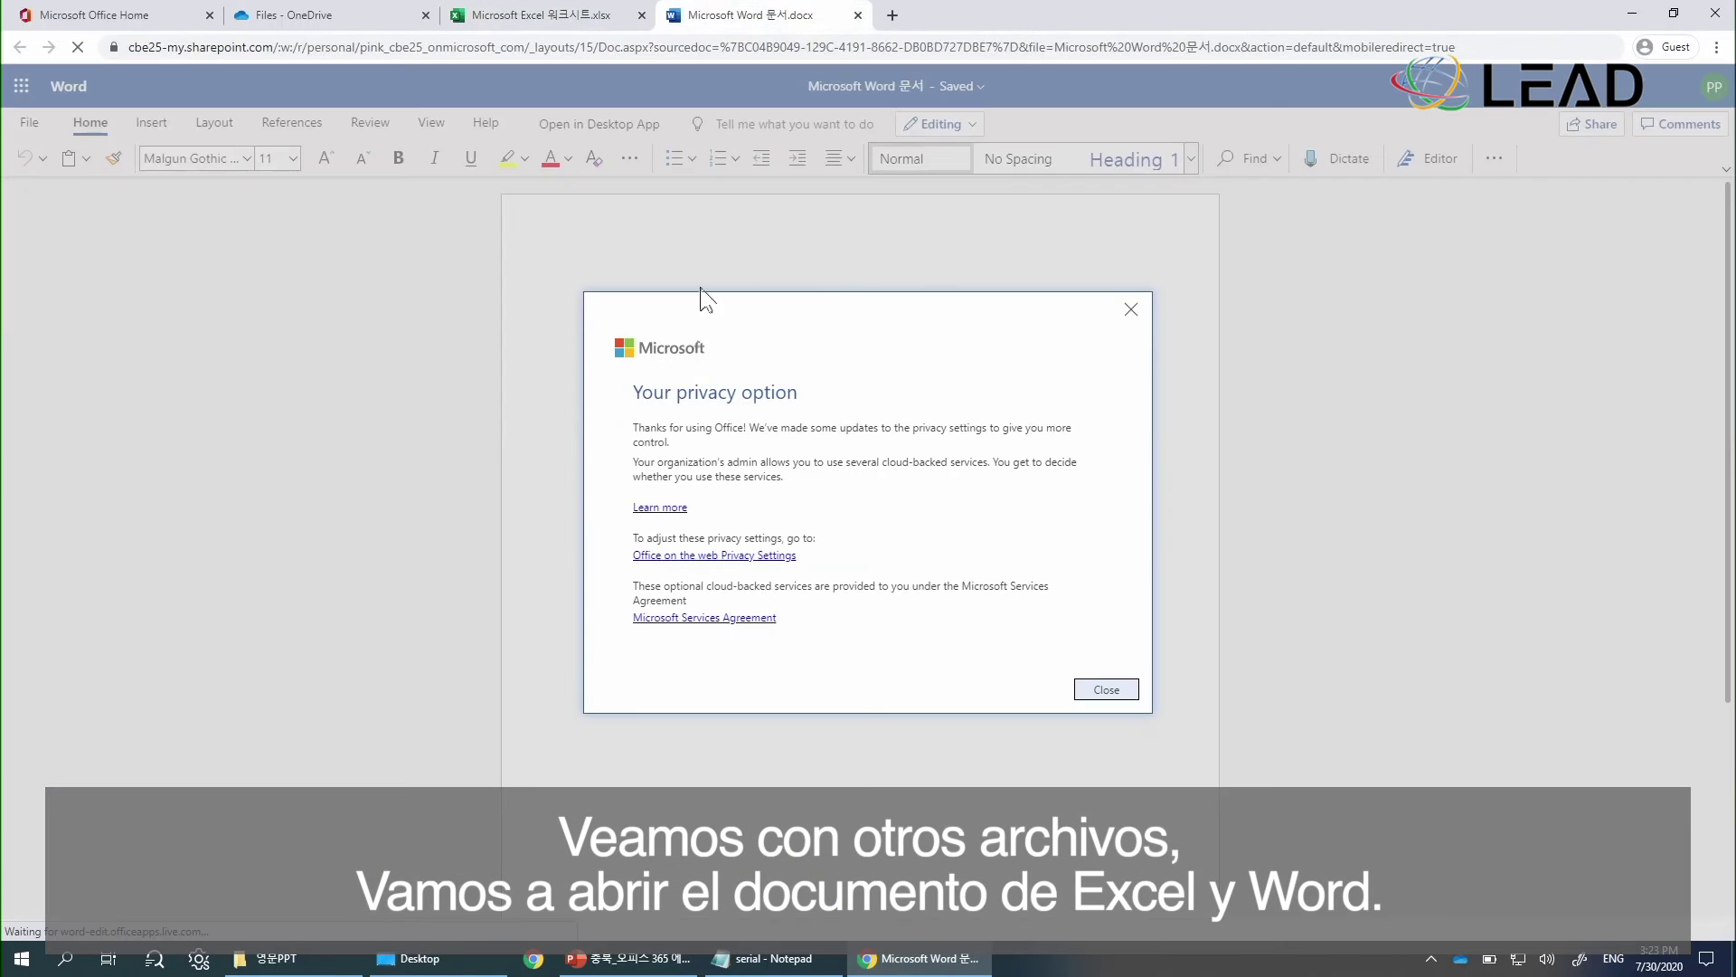
left_click(1125, 687)
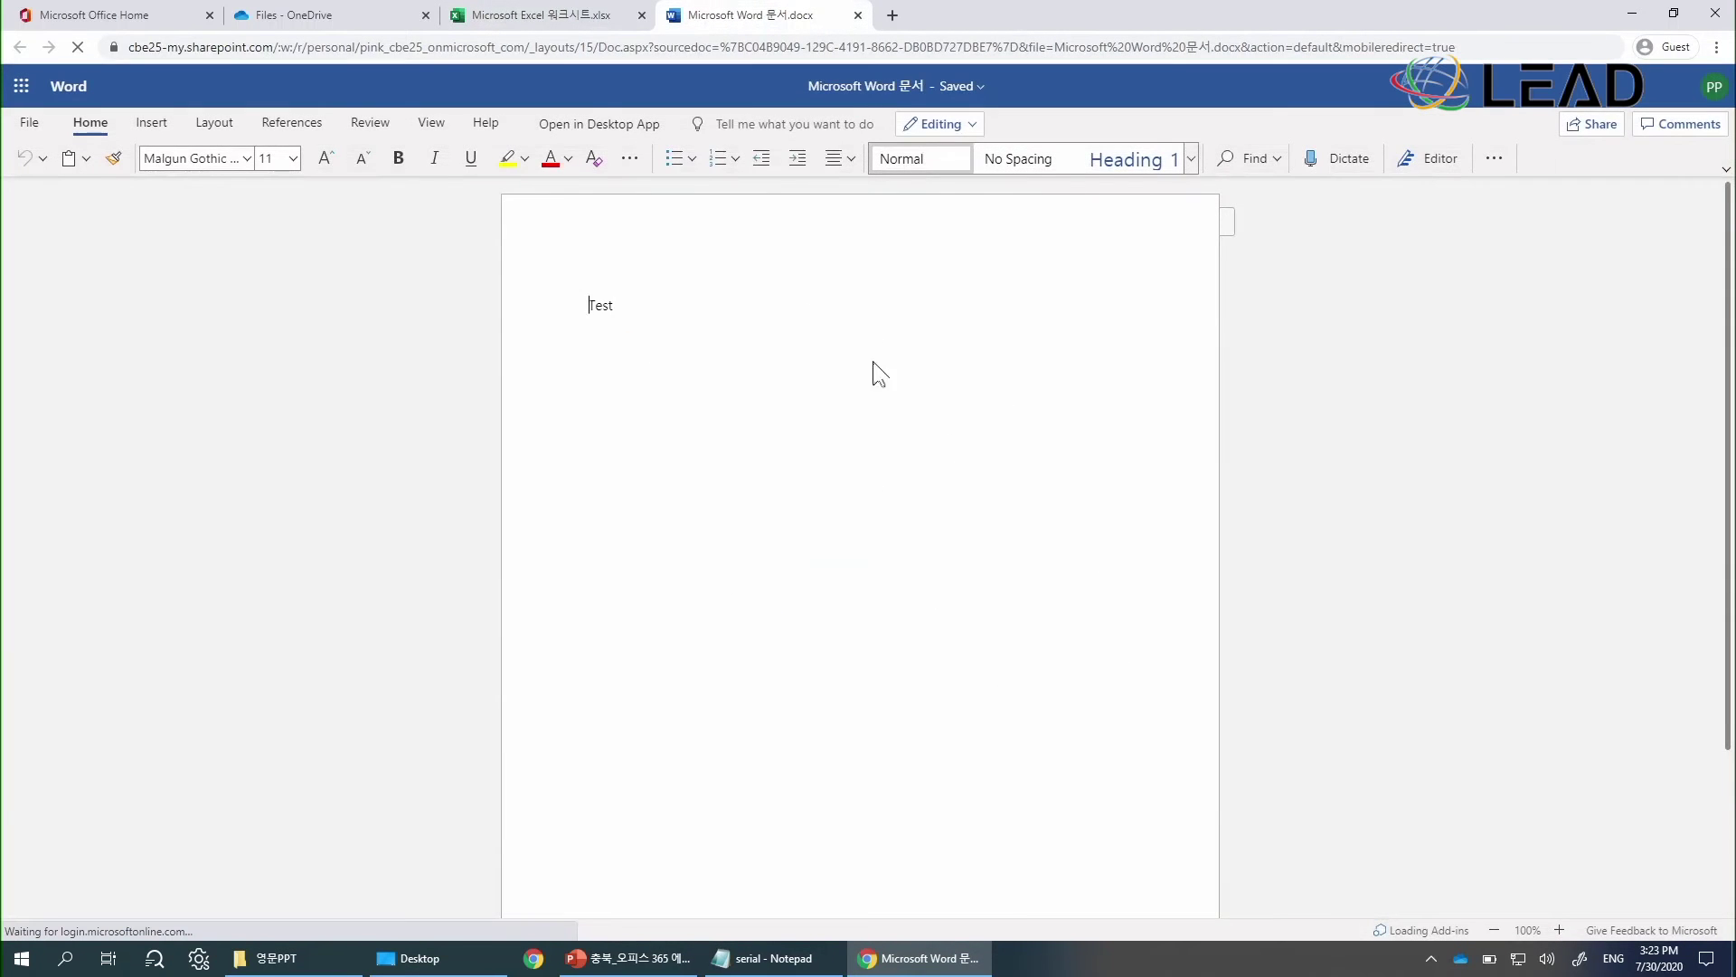
left_click(542, 16)
left_click(734, 18)
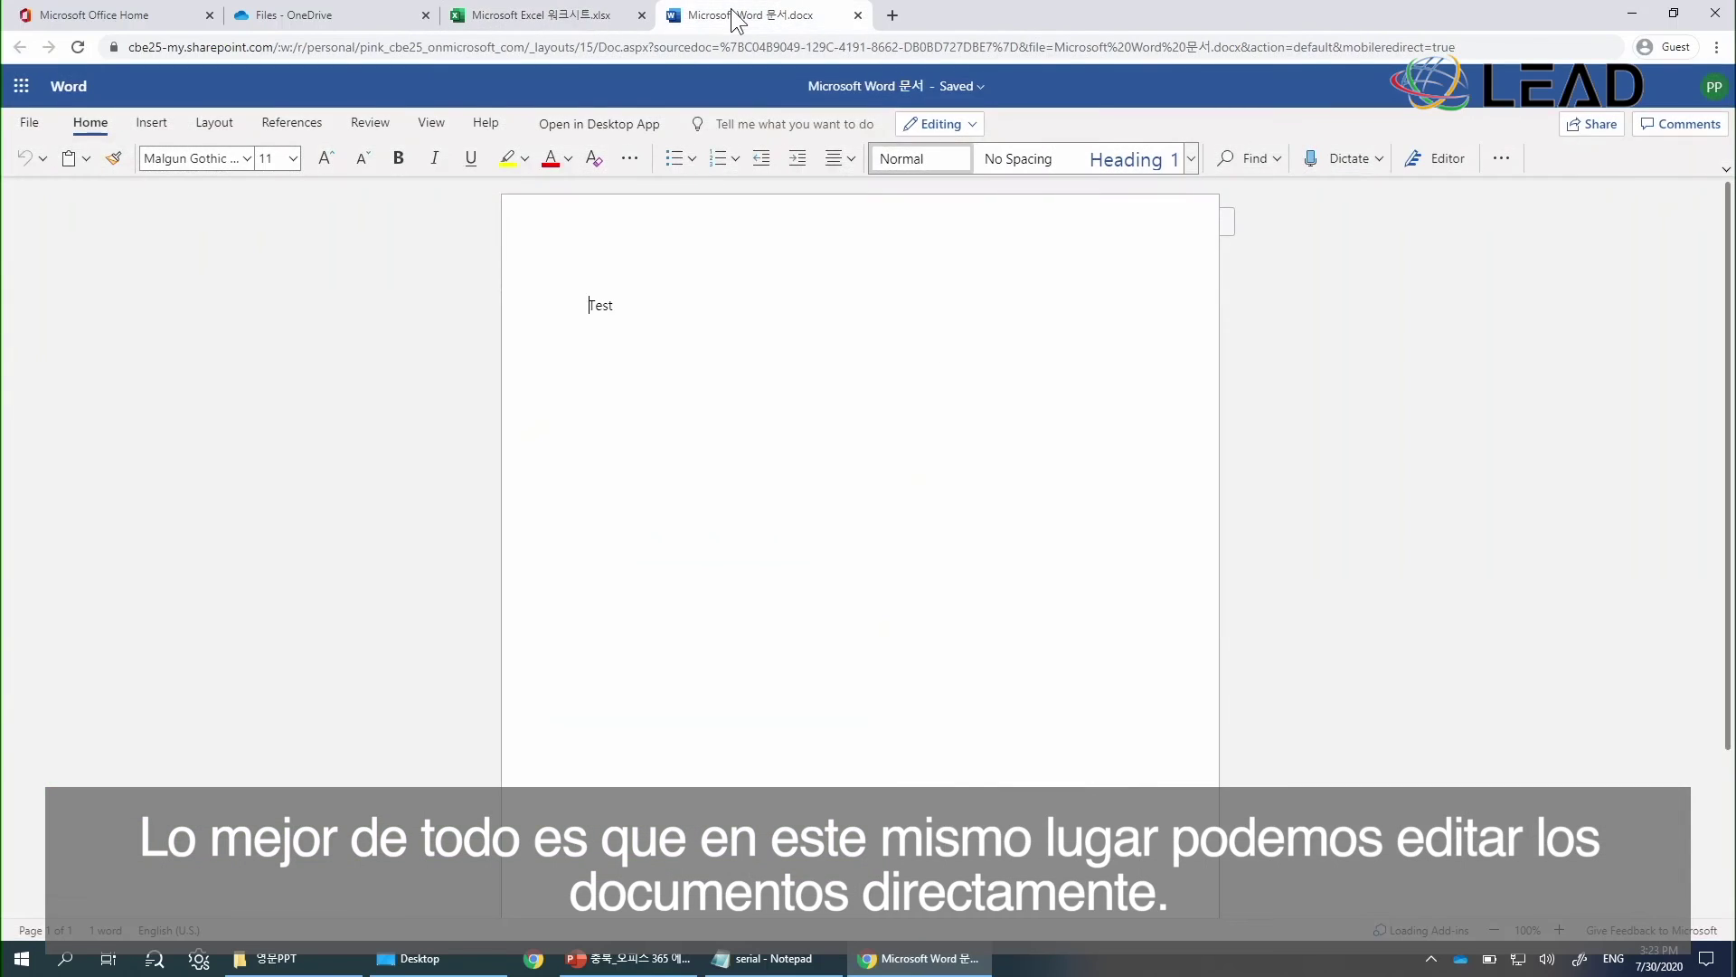
left_click(566, 16)
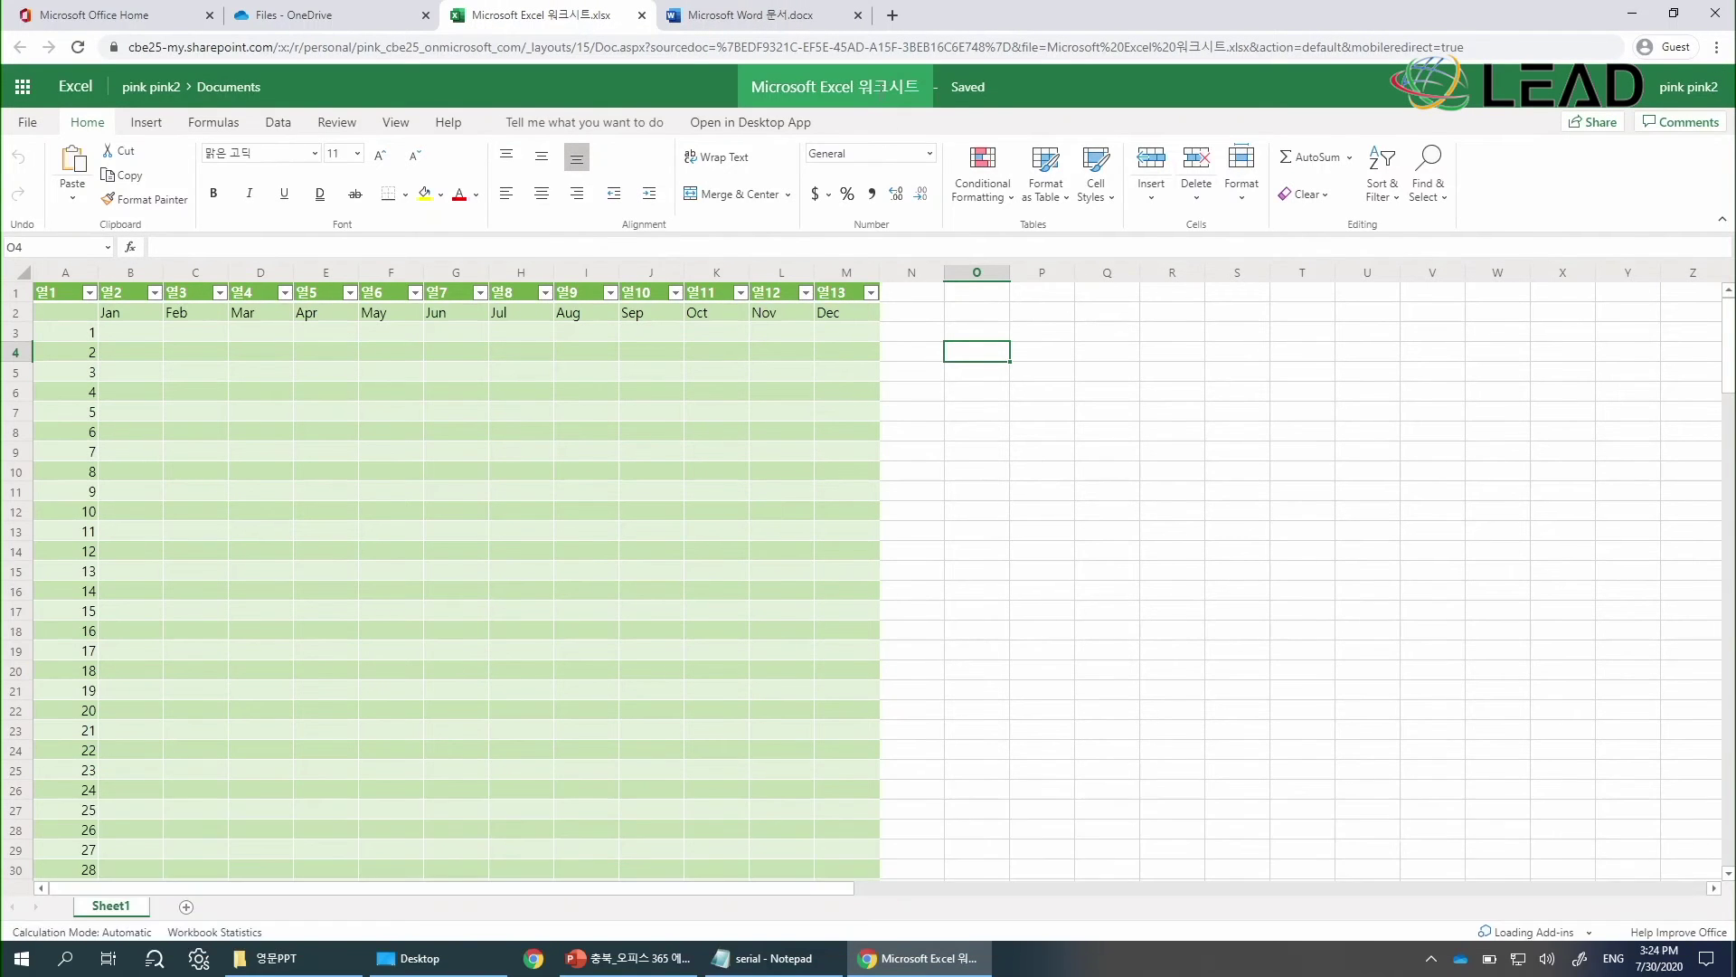
Rename the Excel workbook to TEEST.
left_click(835, 86)
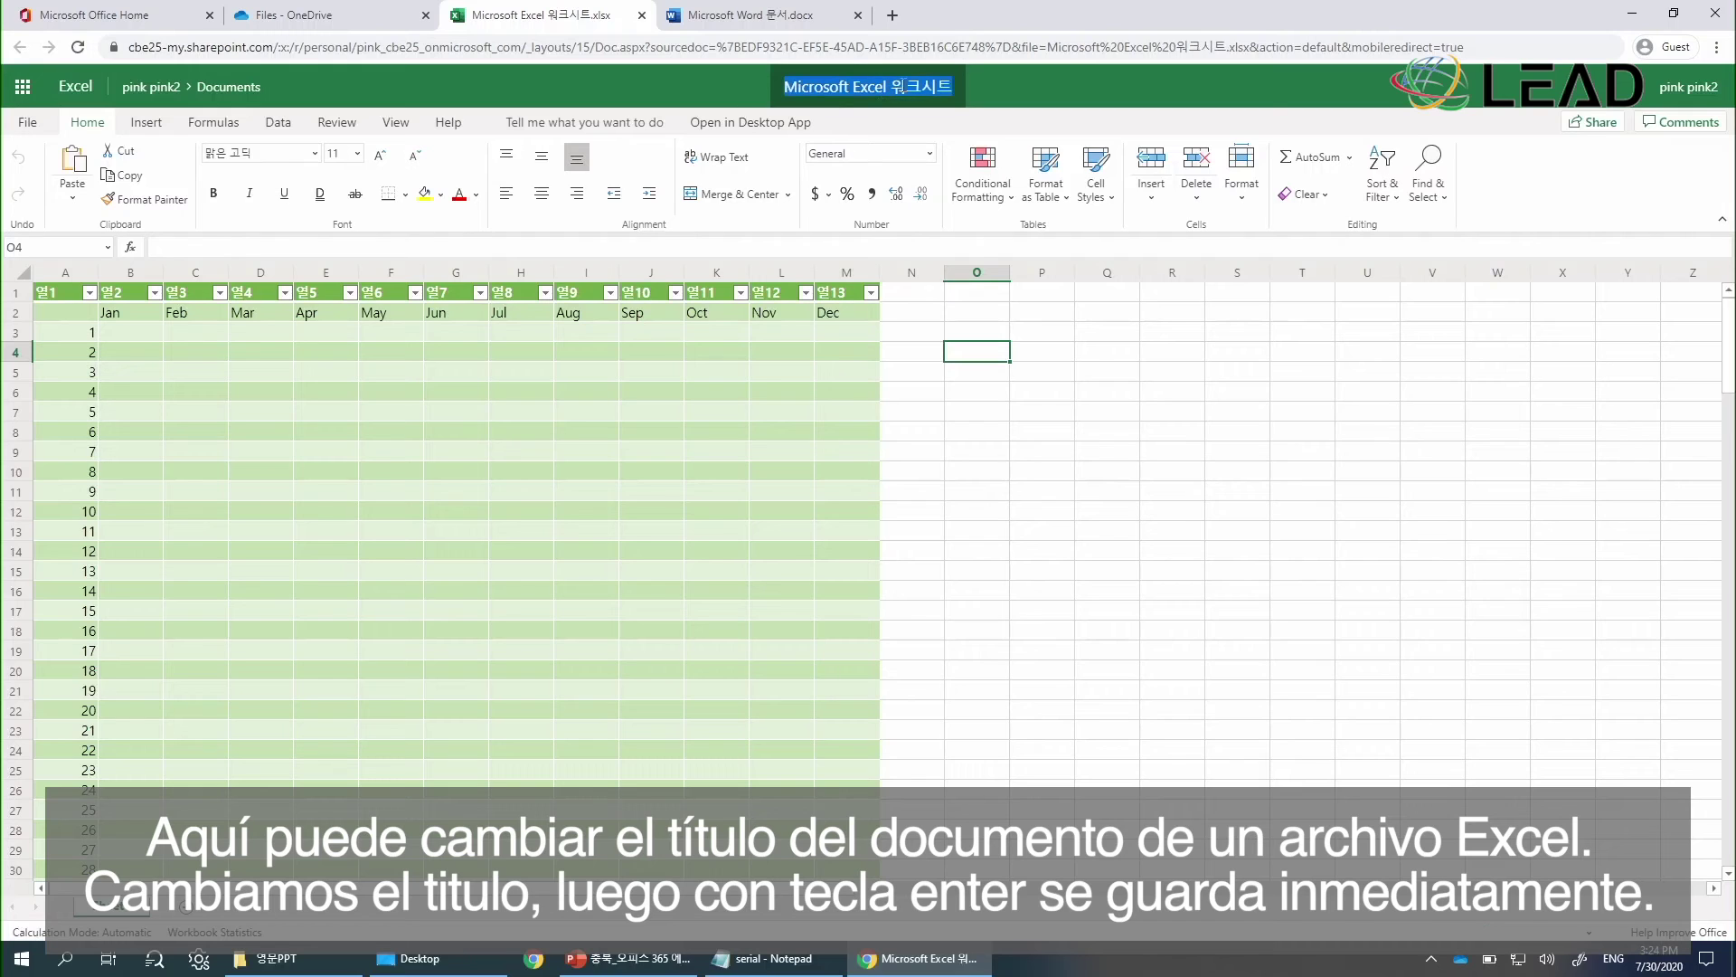
type("TEEST")
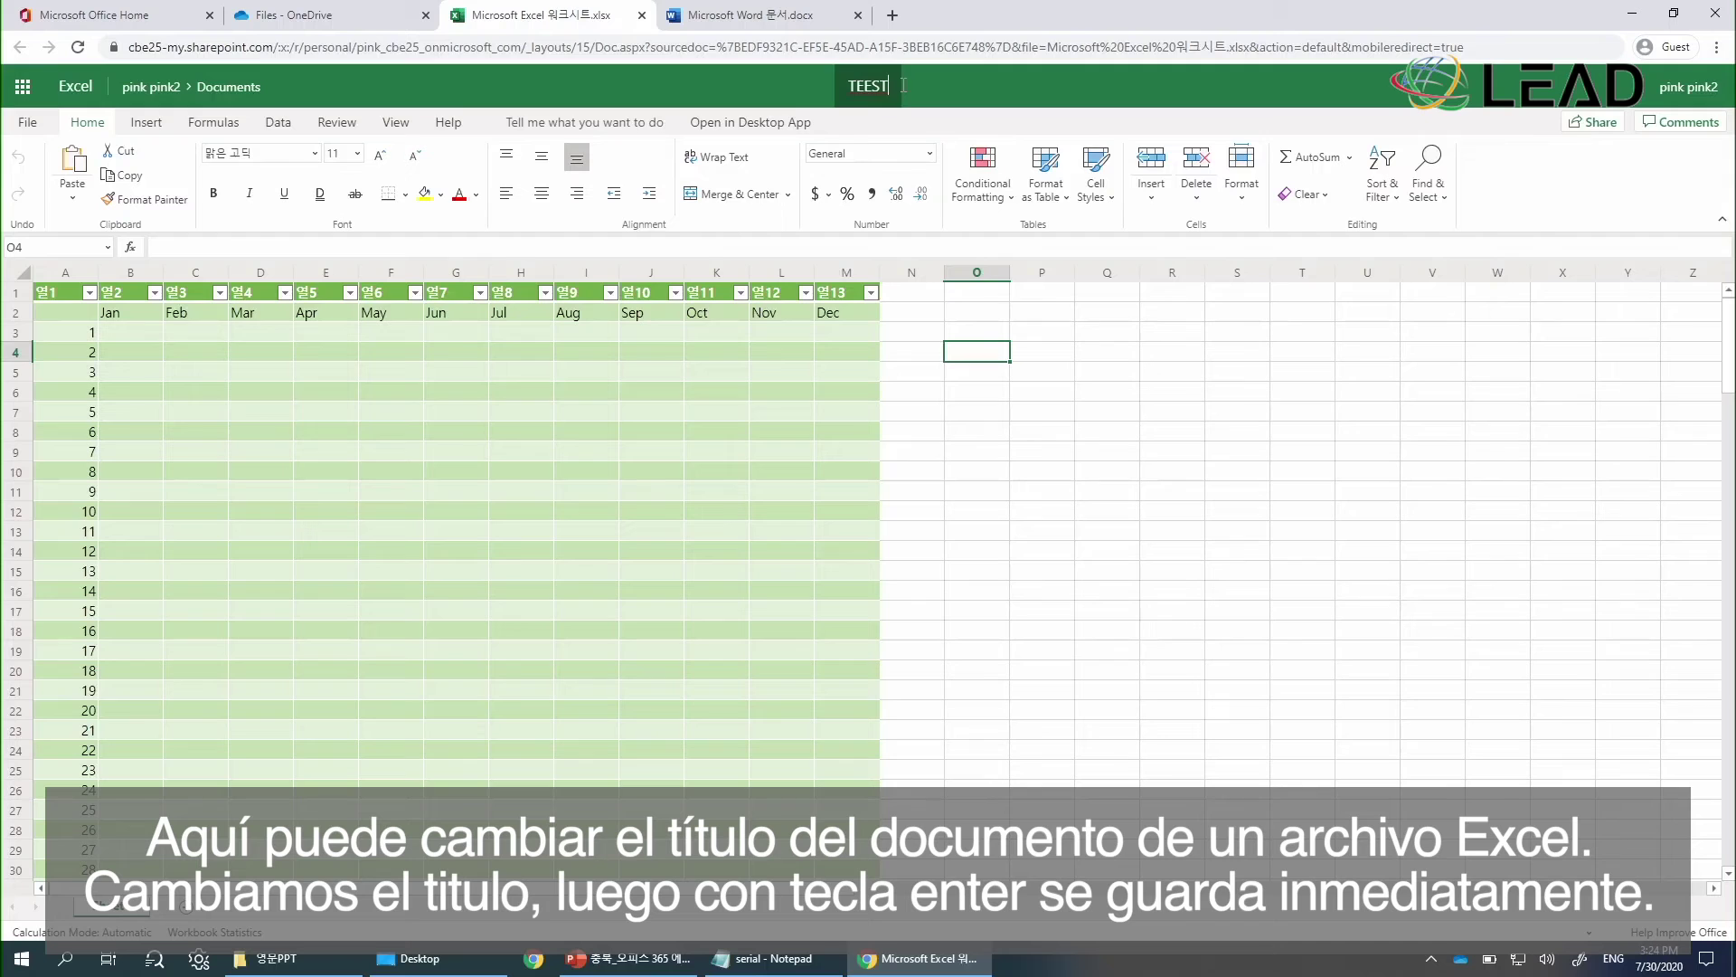
key("Return")
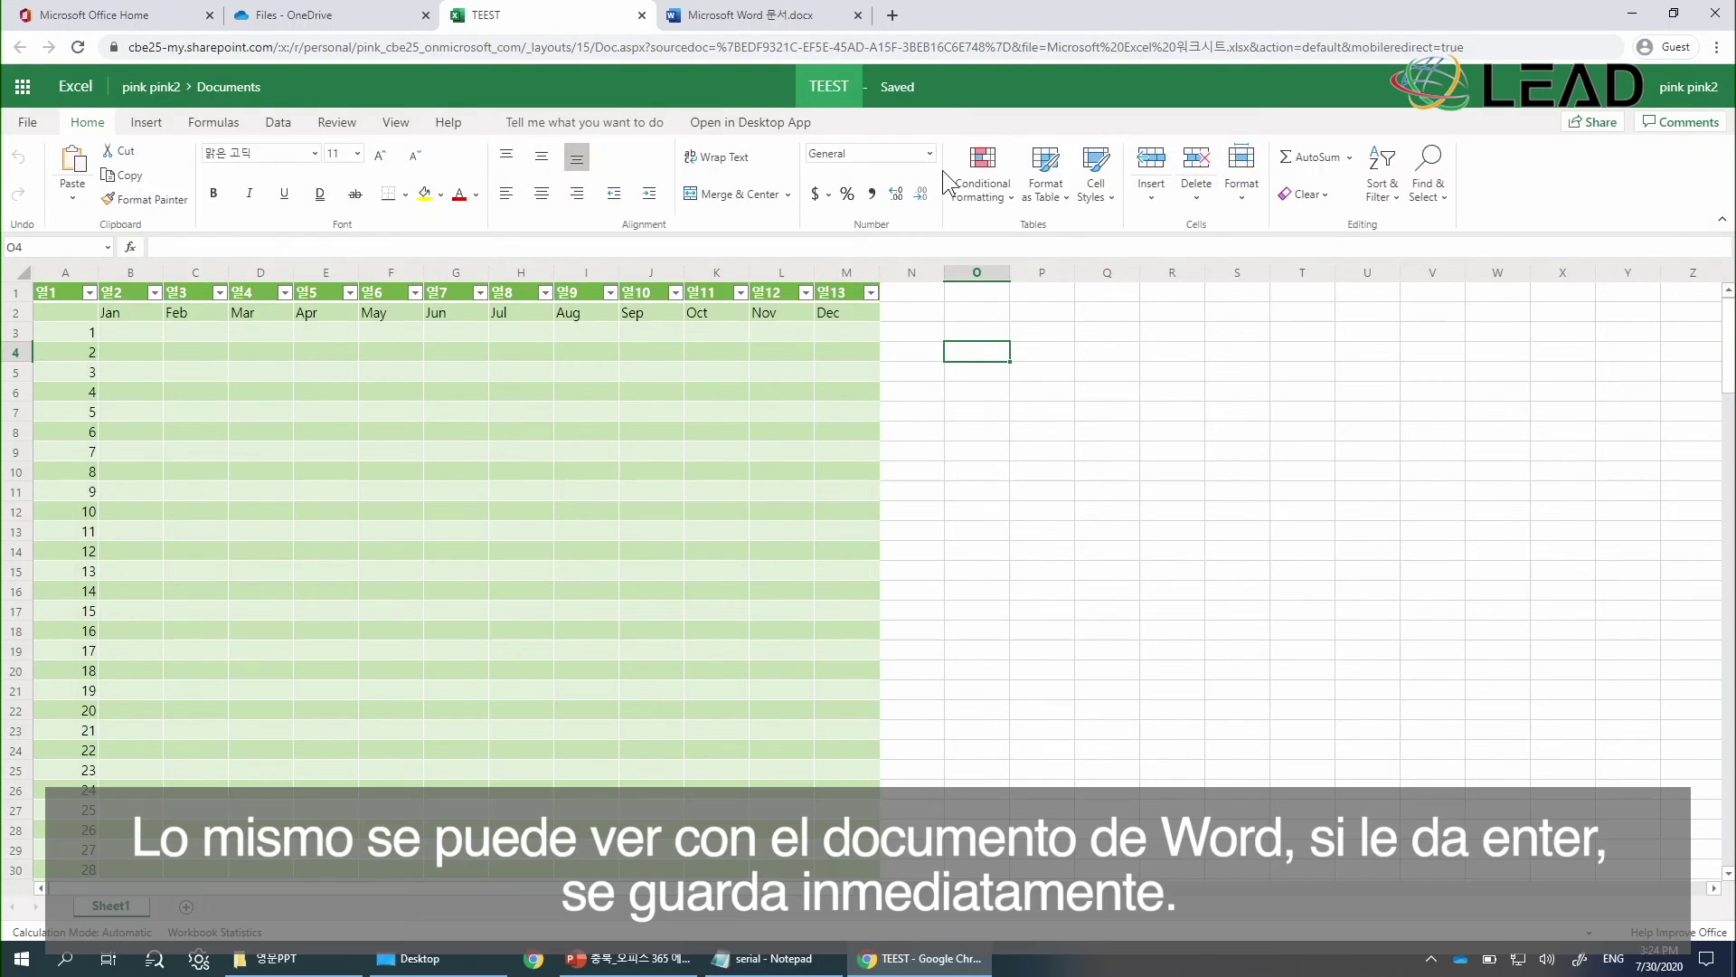
Add a new line reading 12344567 below 'Test' in the Word document.
left_click(785, 17)
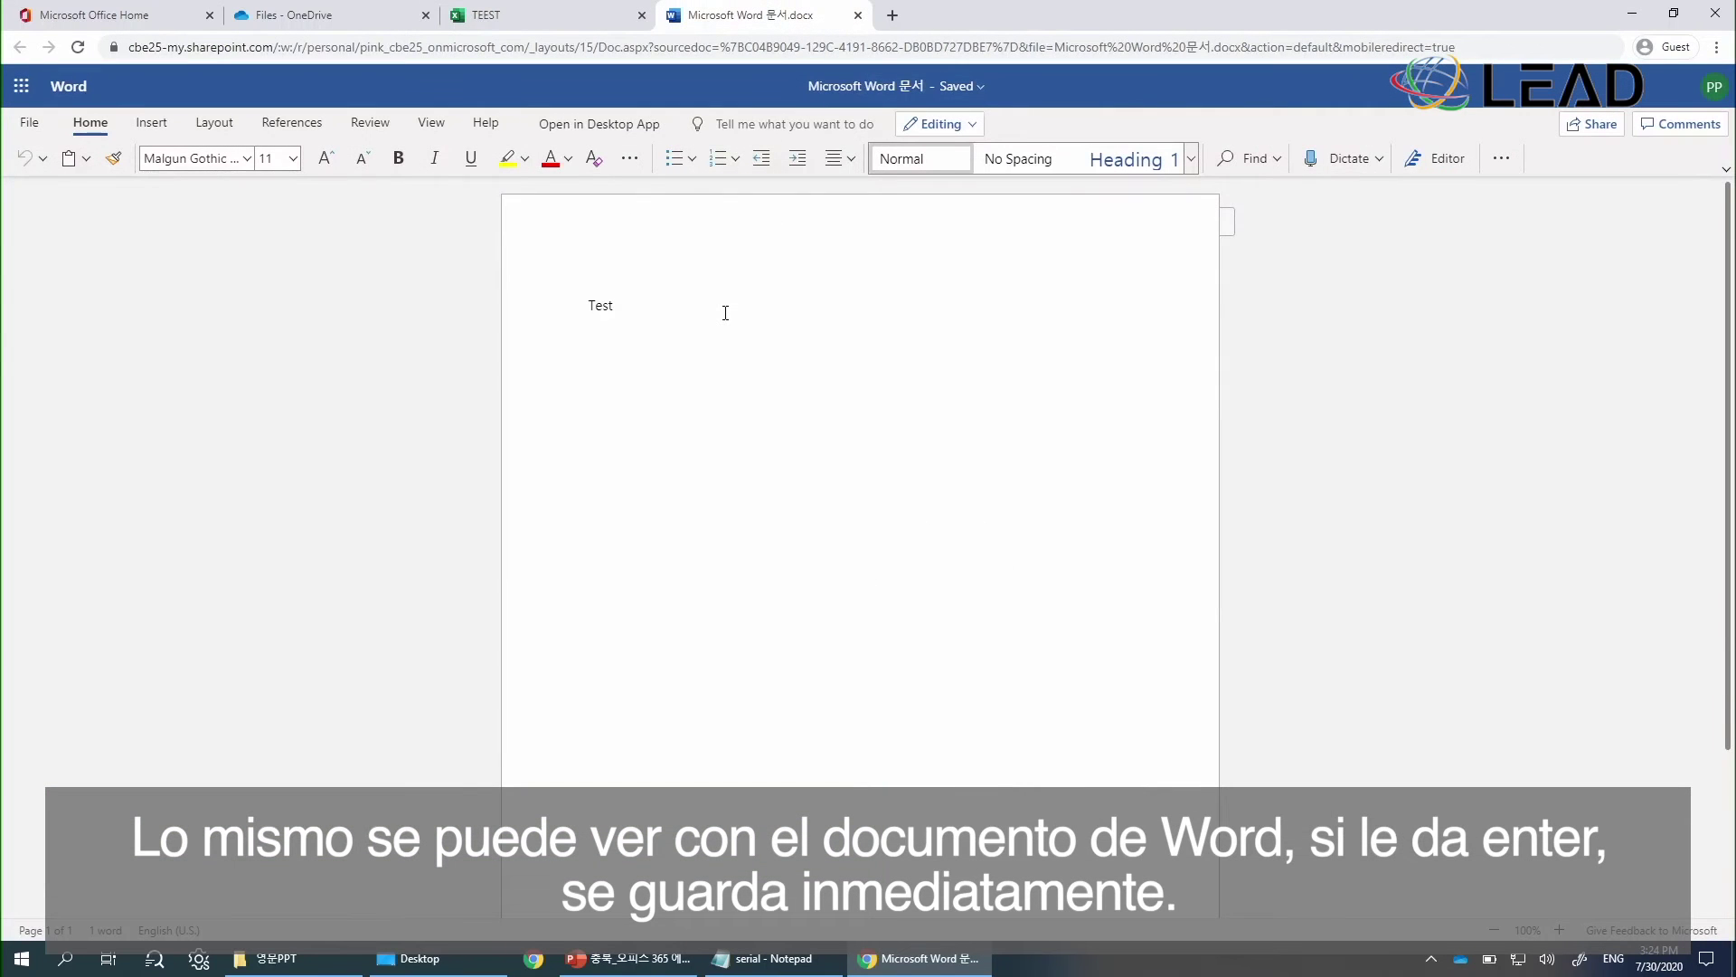
key("Return")
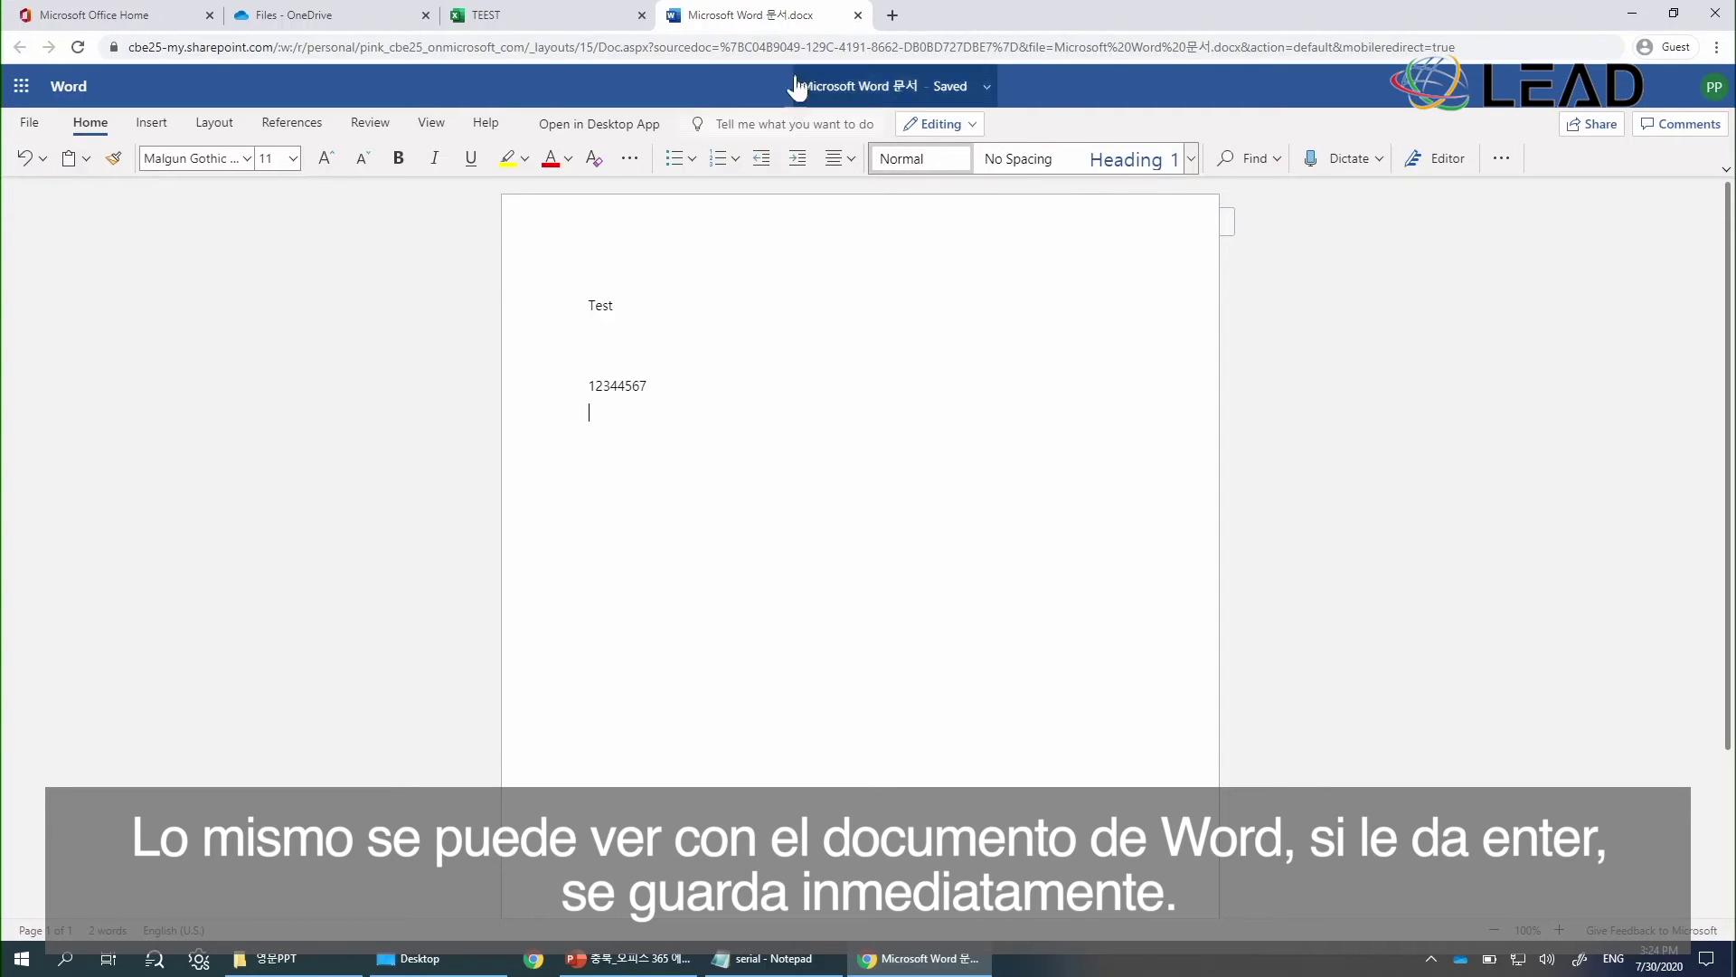
left_click(573, 19)
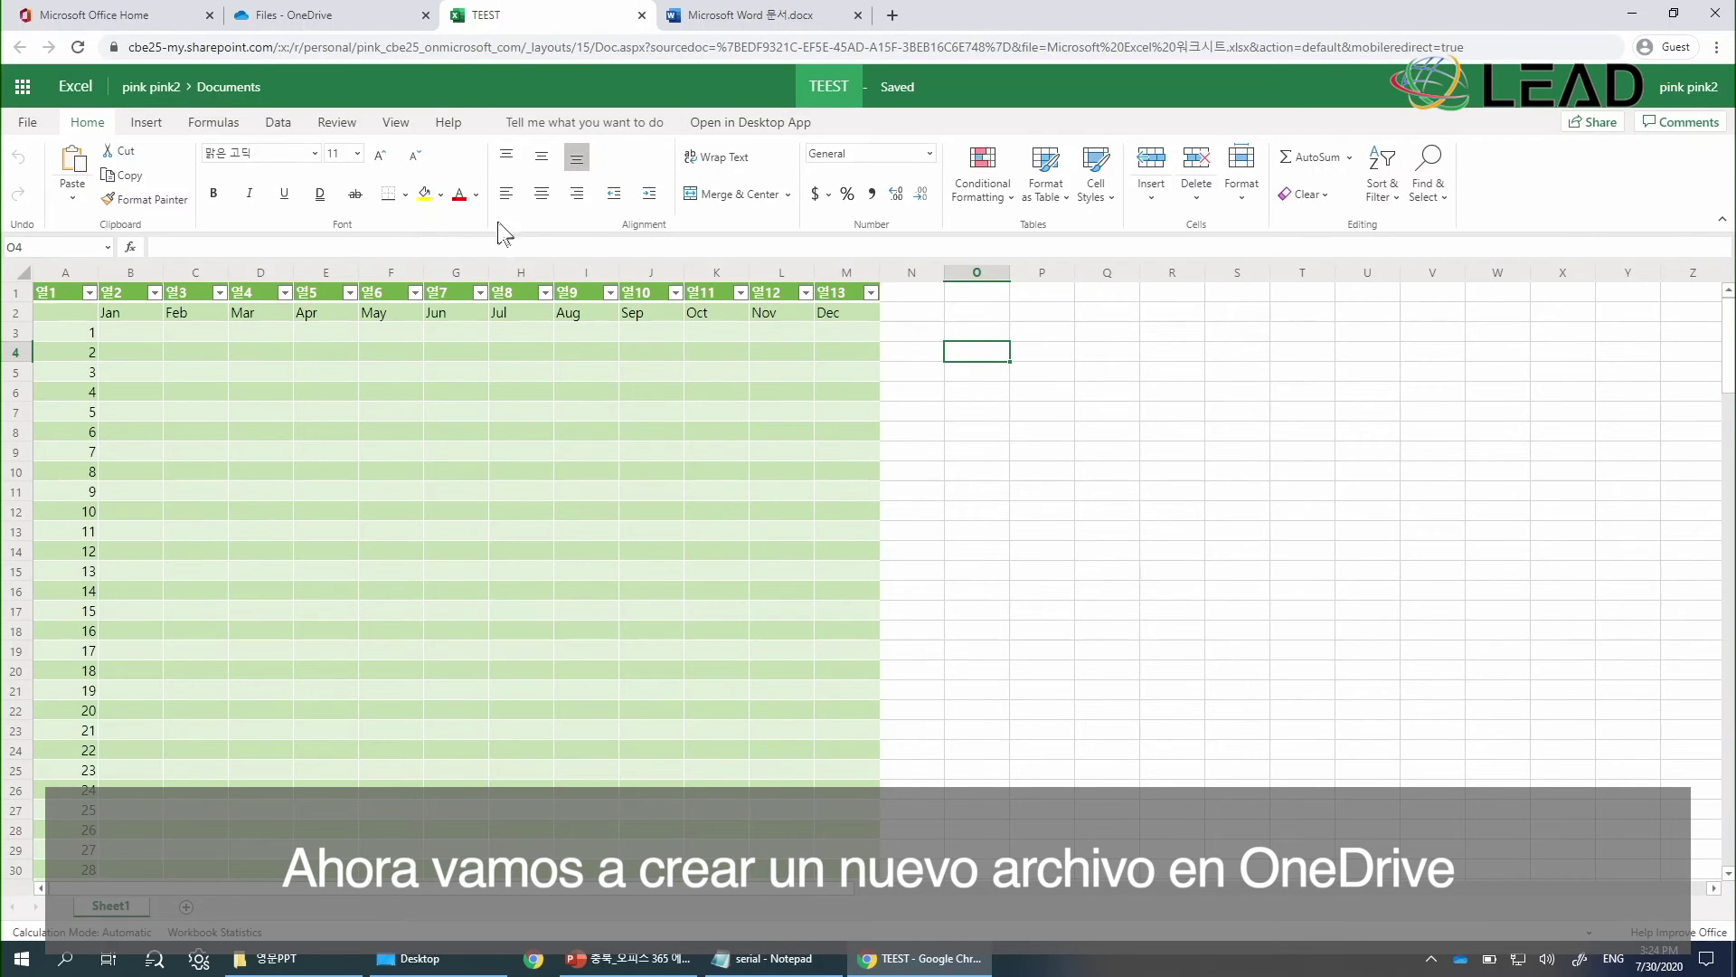
From the OneDrive file list, create a new OneNote notebook named test111.
left_click(329, 14)
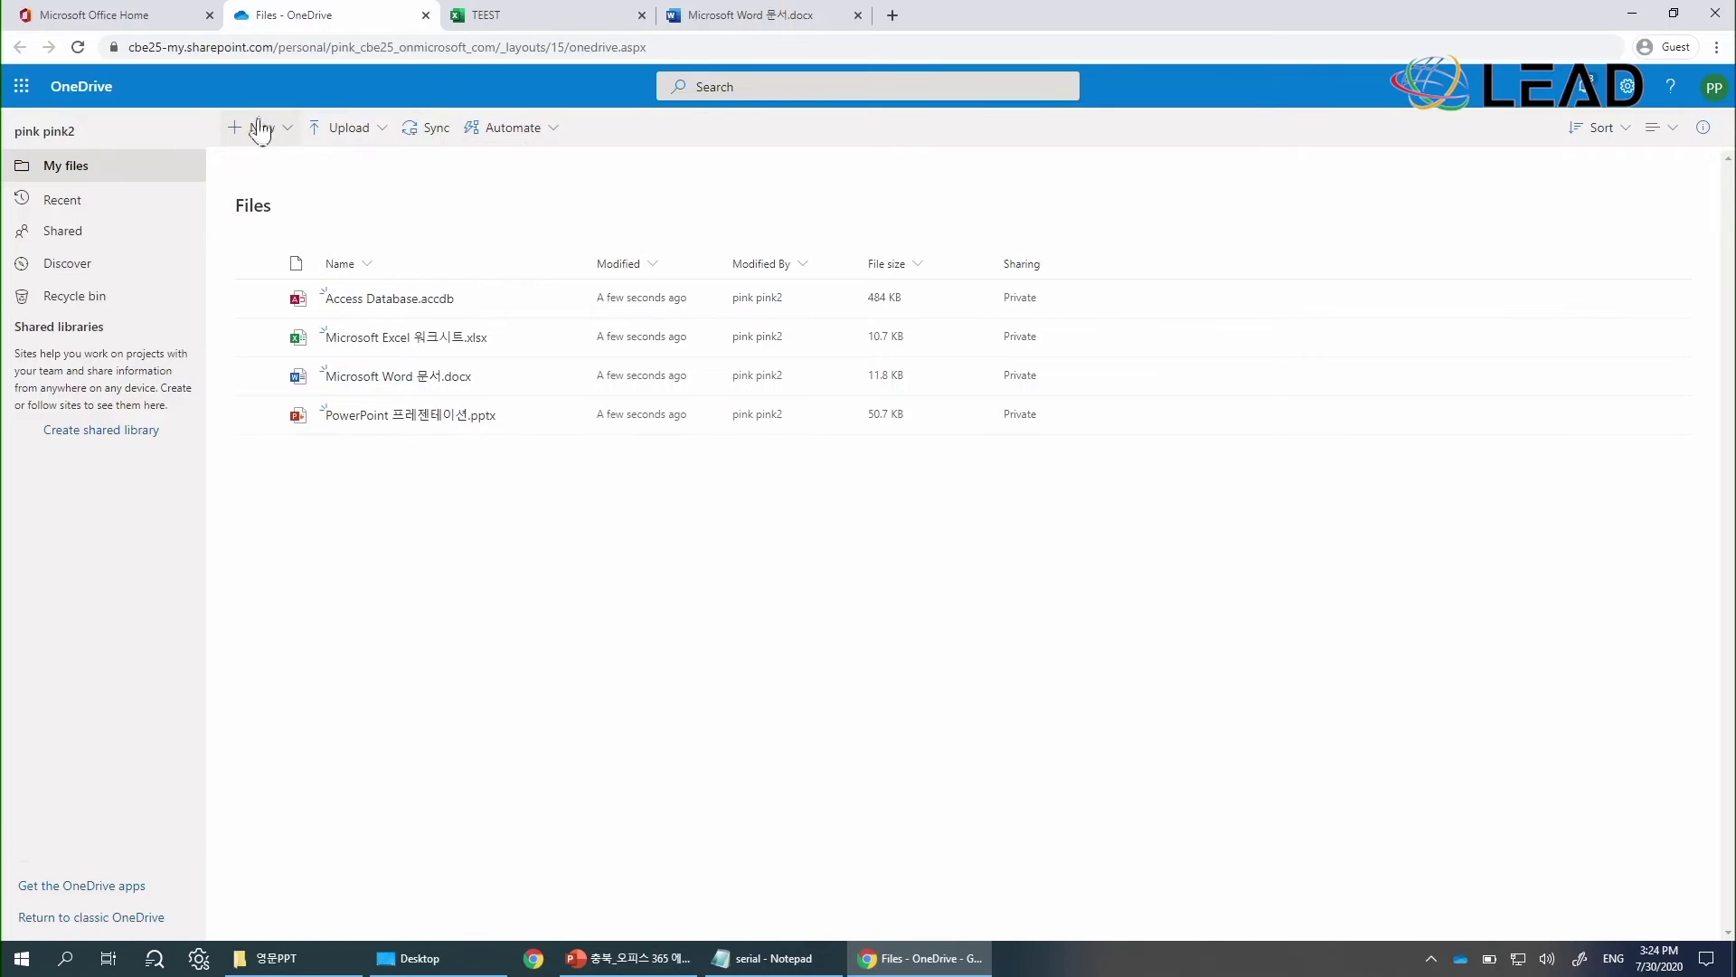
left_click(268, 136)
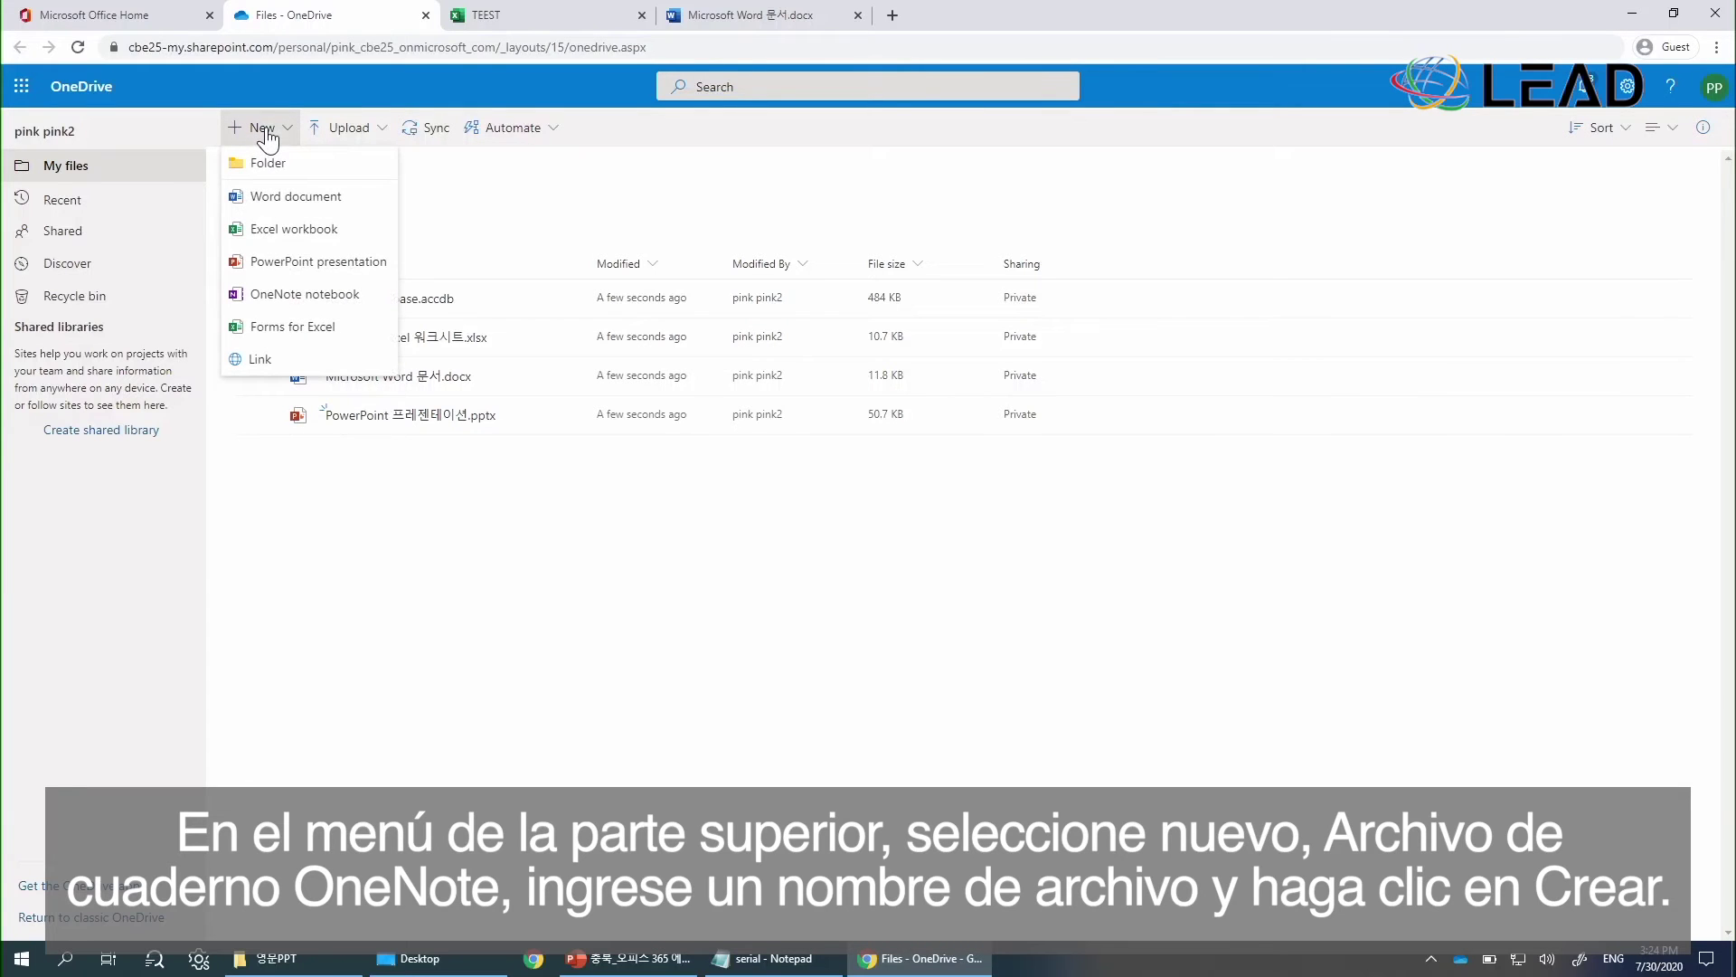
left_click(303, 294)
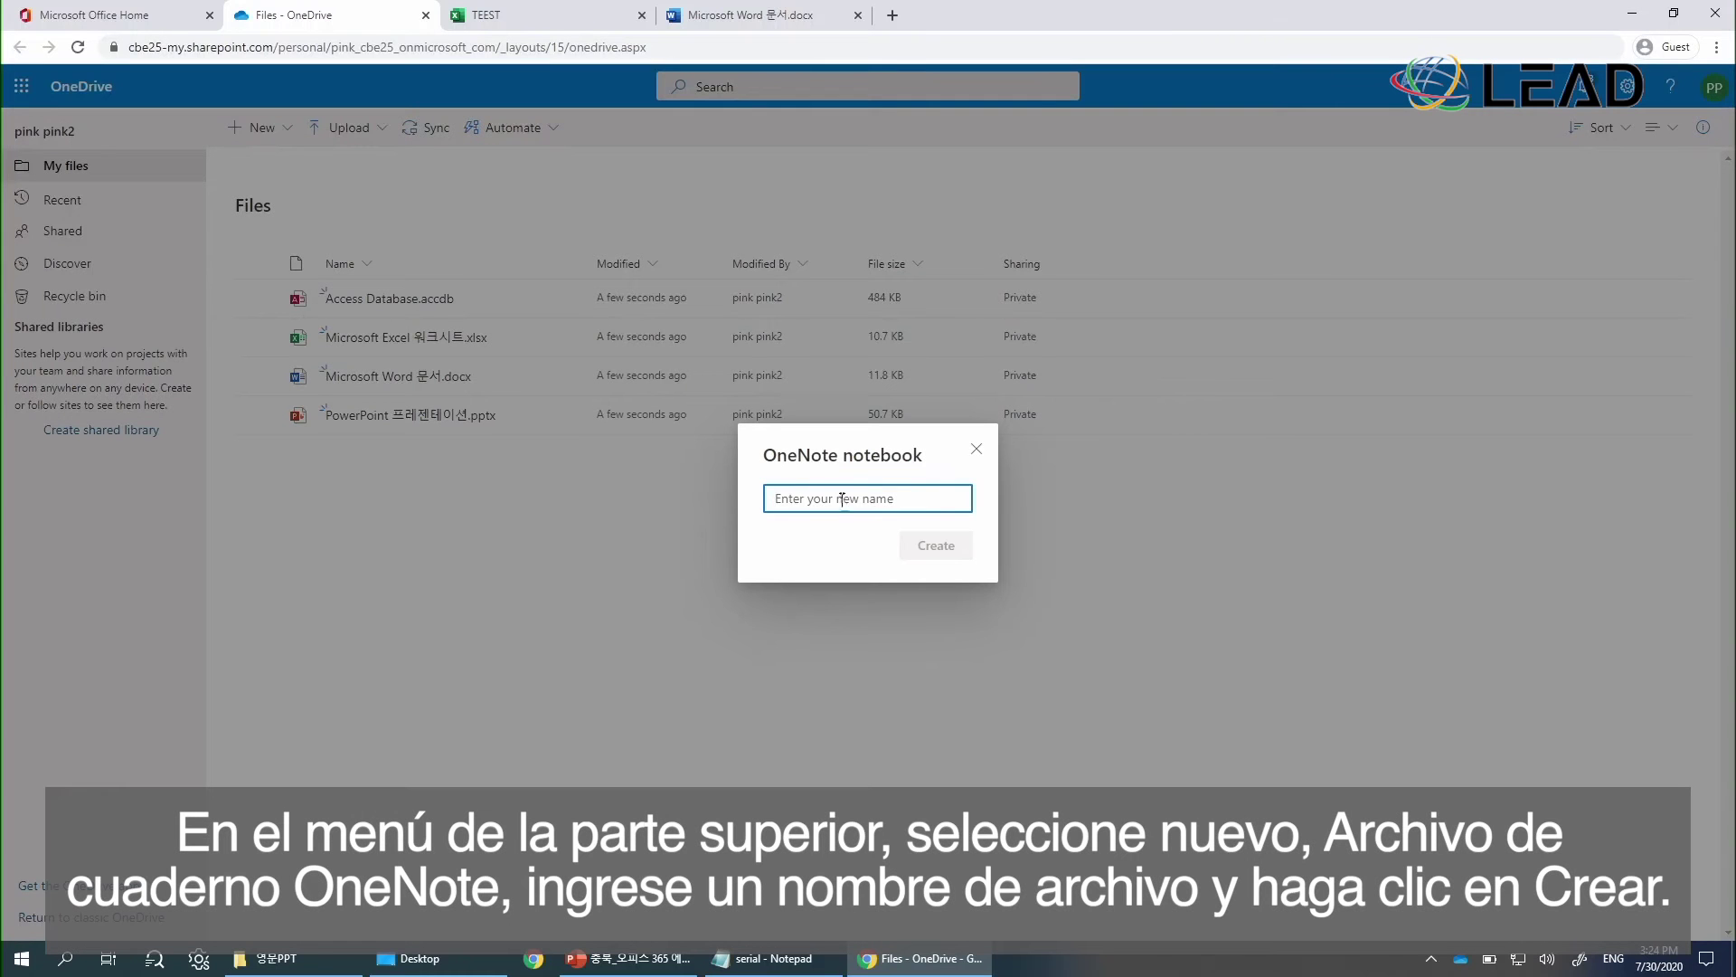
type("test111")
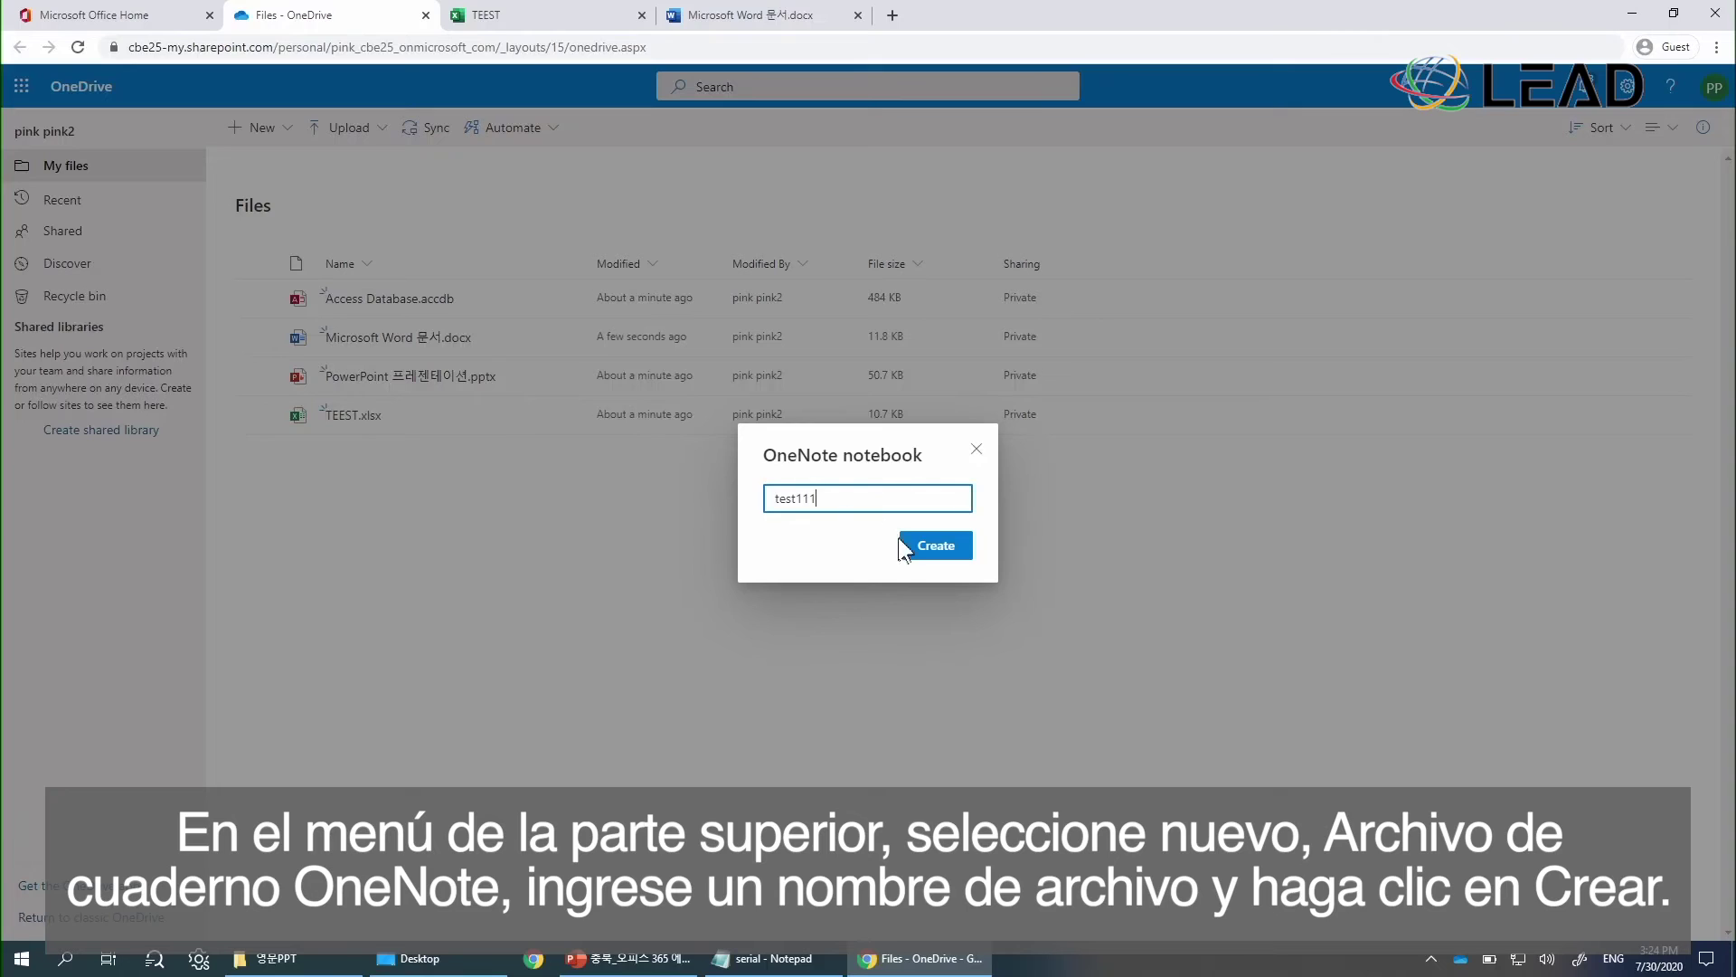
left_click(919, 543)
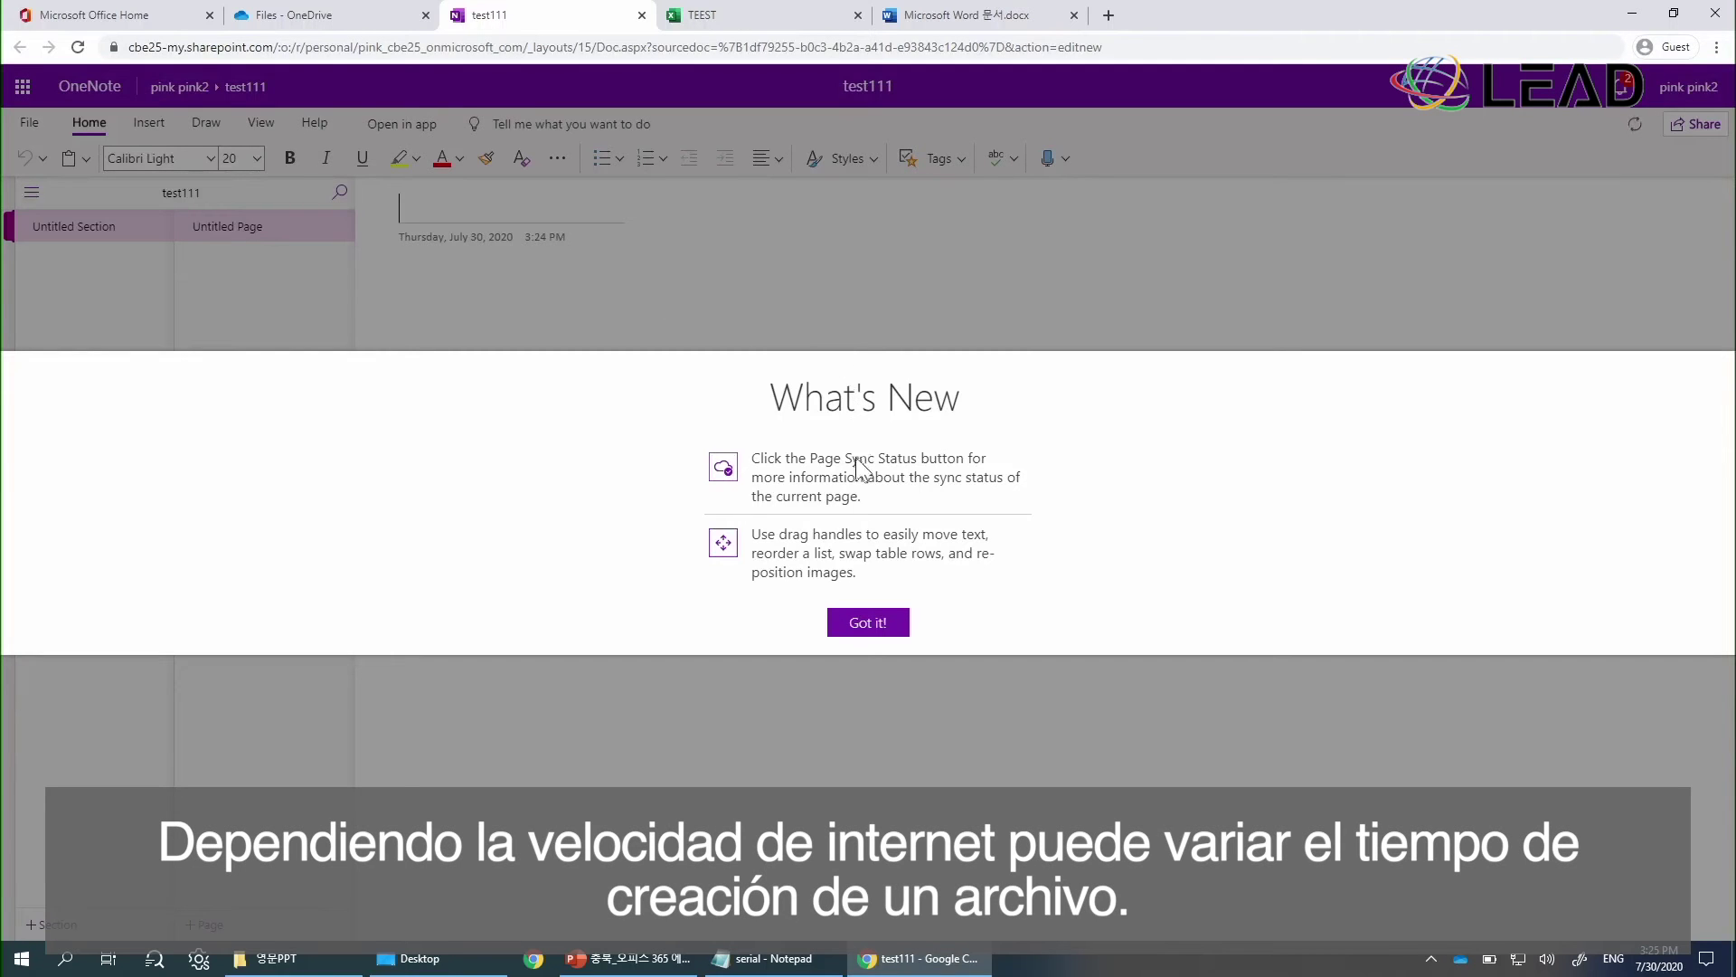
Dismiss OneNote's What's New tips and go back to the OneDrive Files tab.
left_click(876, 627)
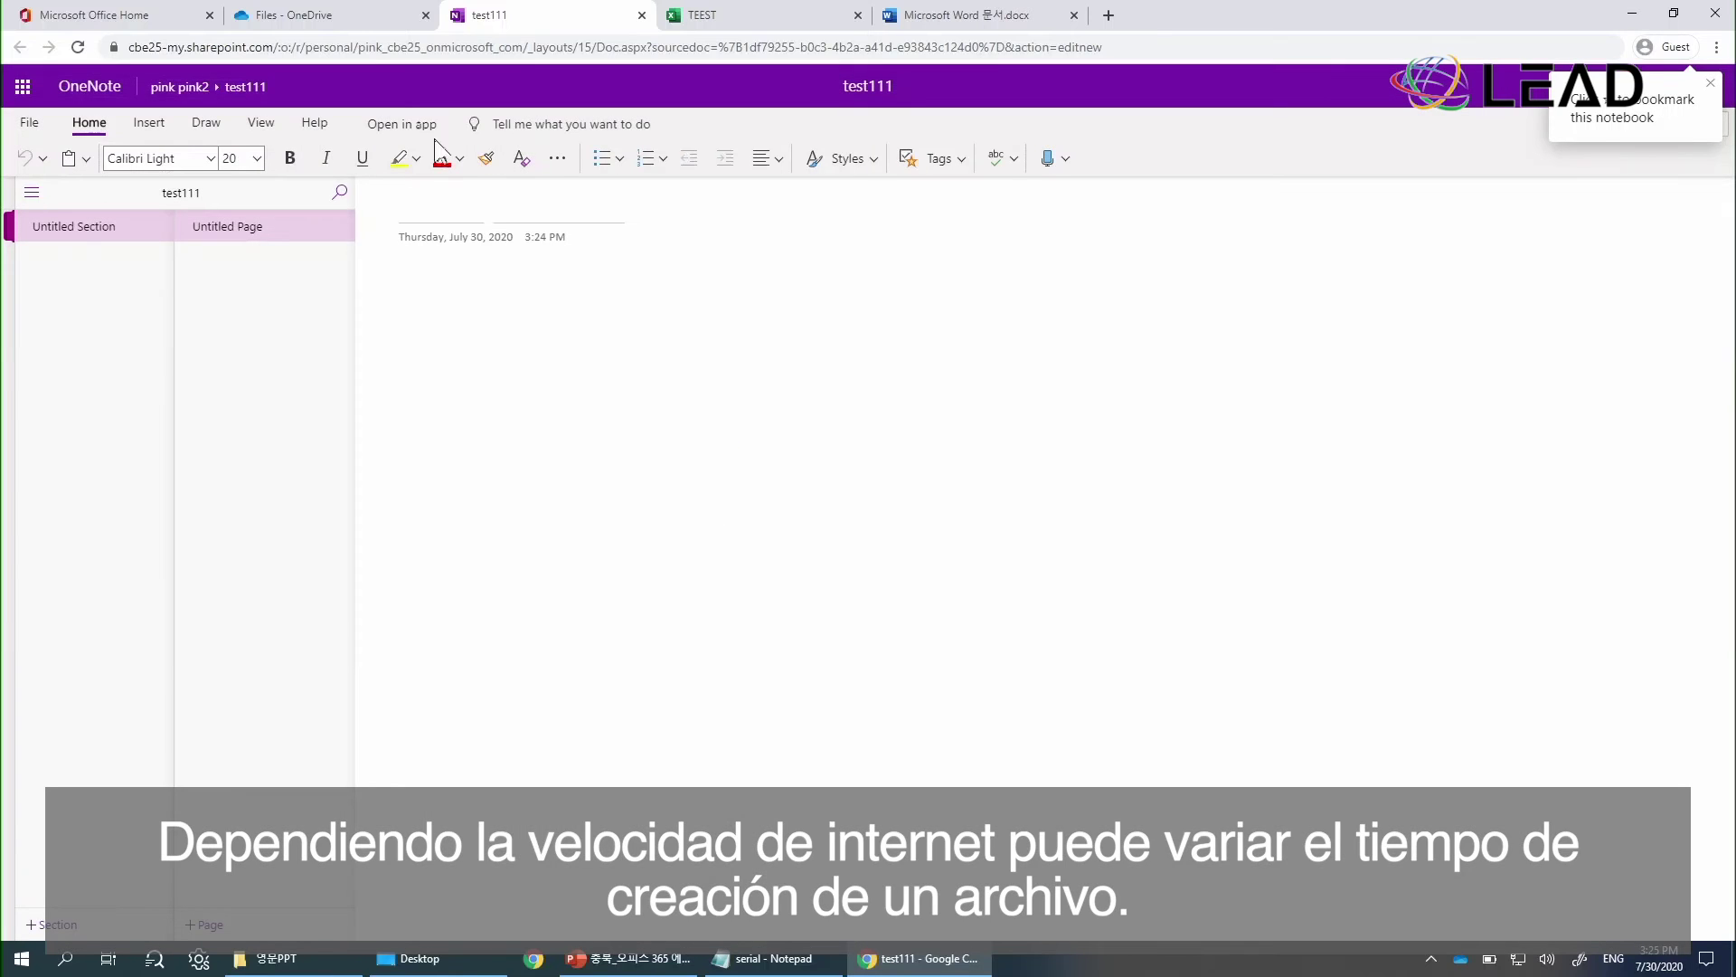
left_click(323, 18)
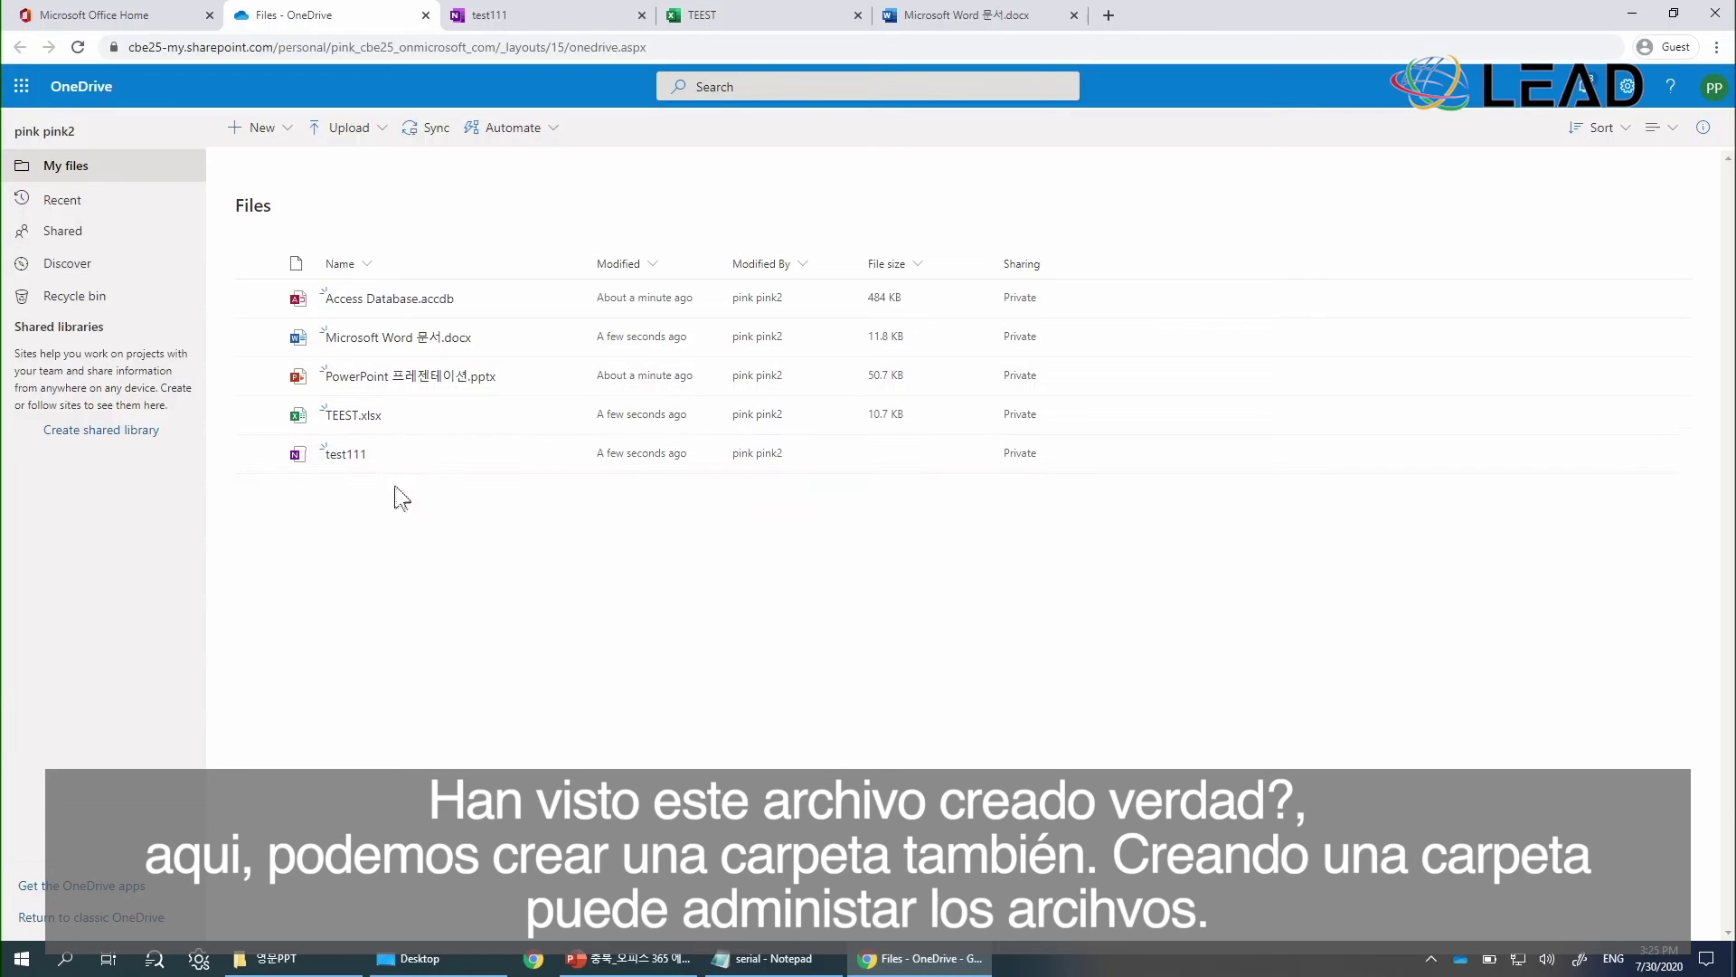
Create the test123 folder and move Access Database.accdb and the test111 notebook into it.
left_click(267, 130)
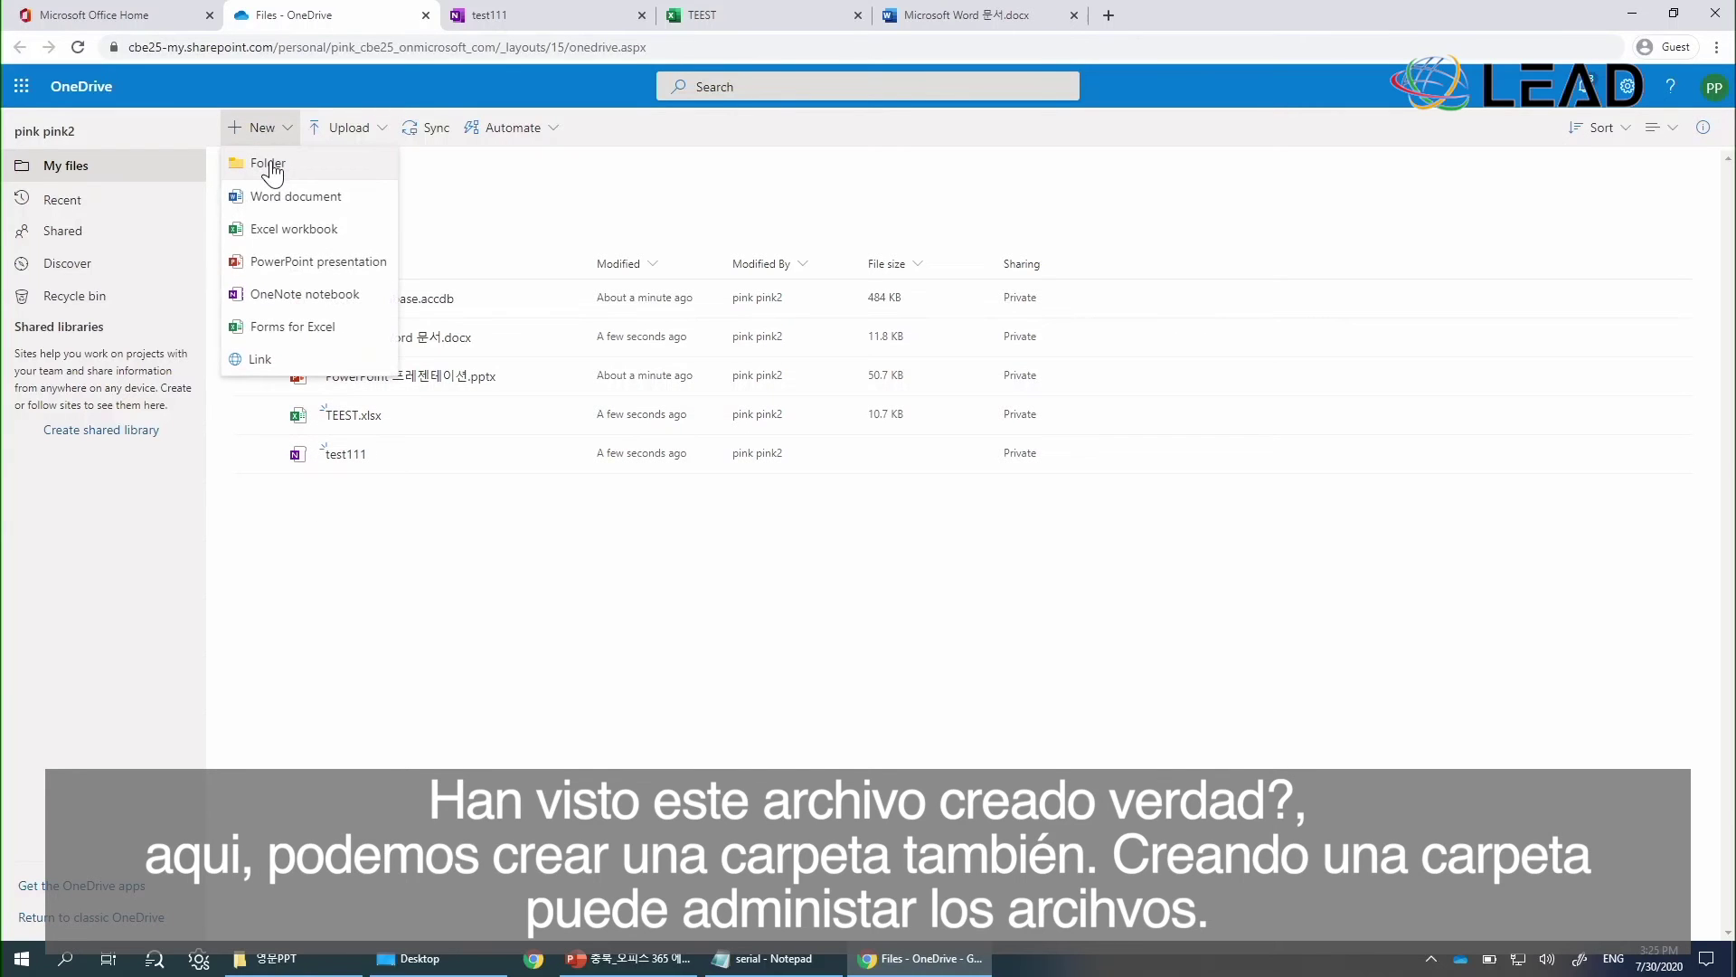
left_click(269, 165)
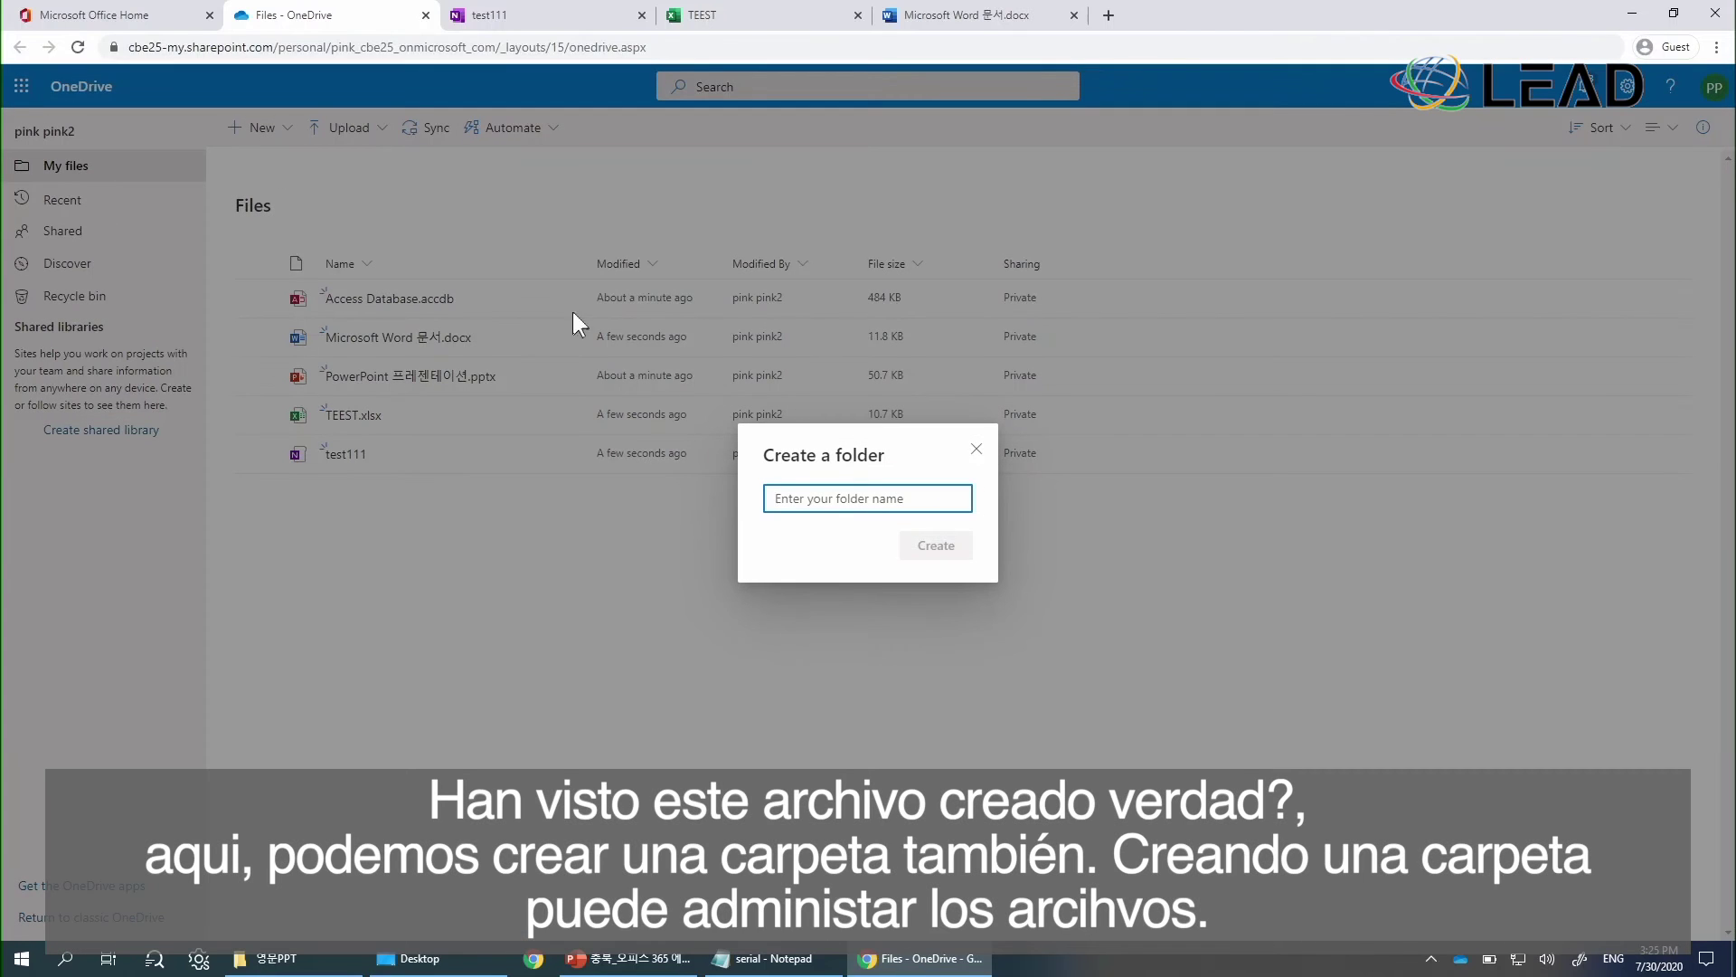
type("test123")
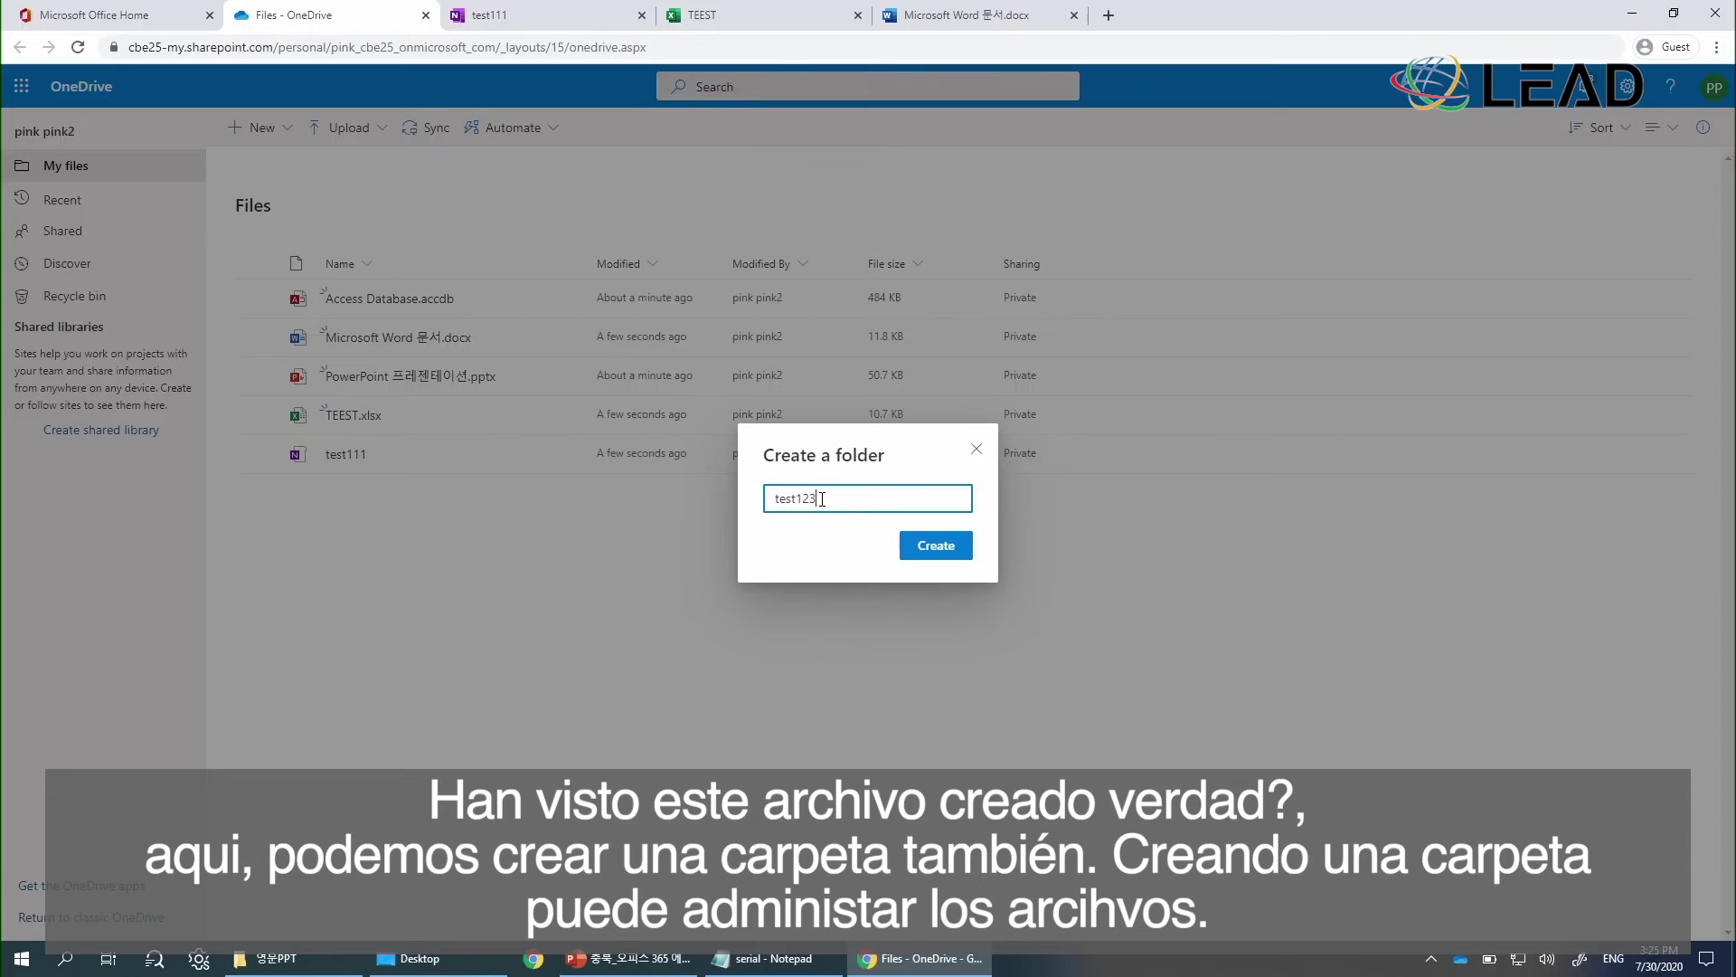
key("Return")
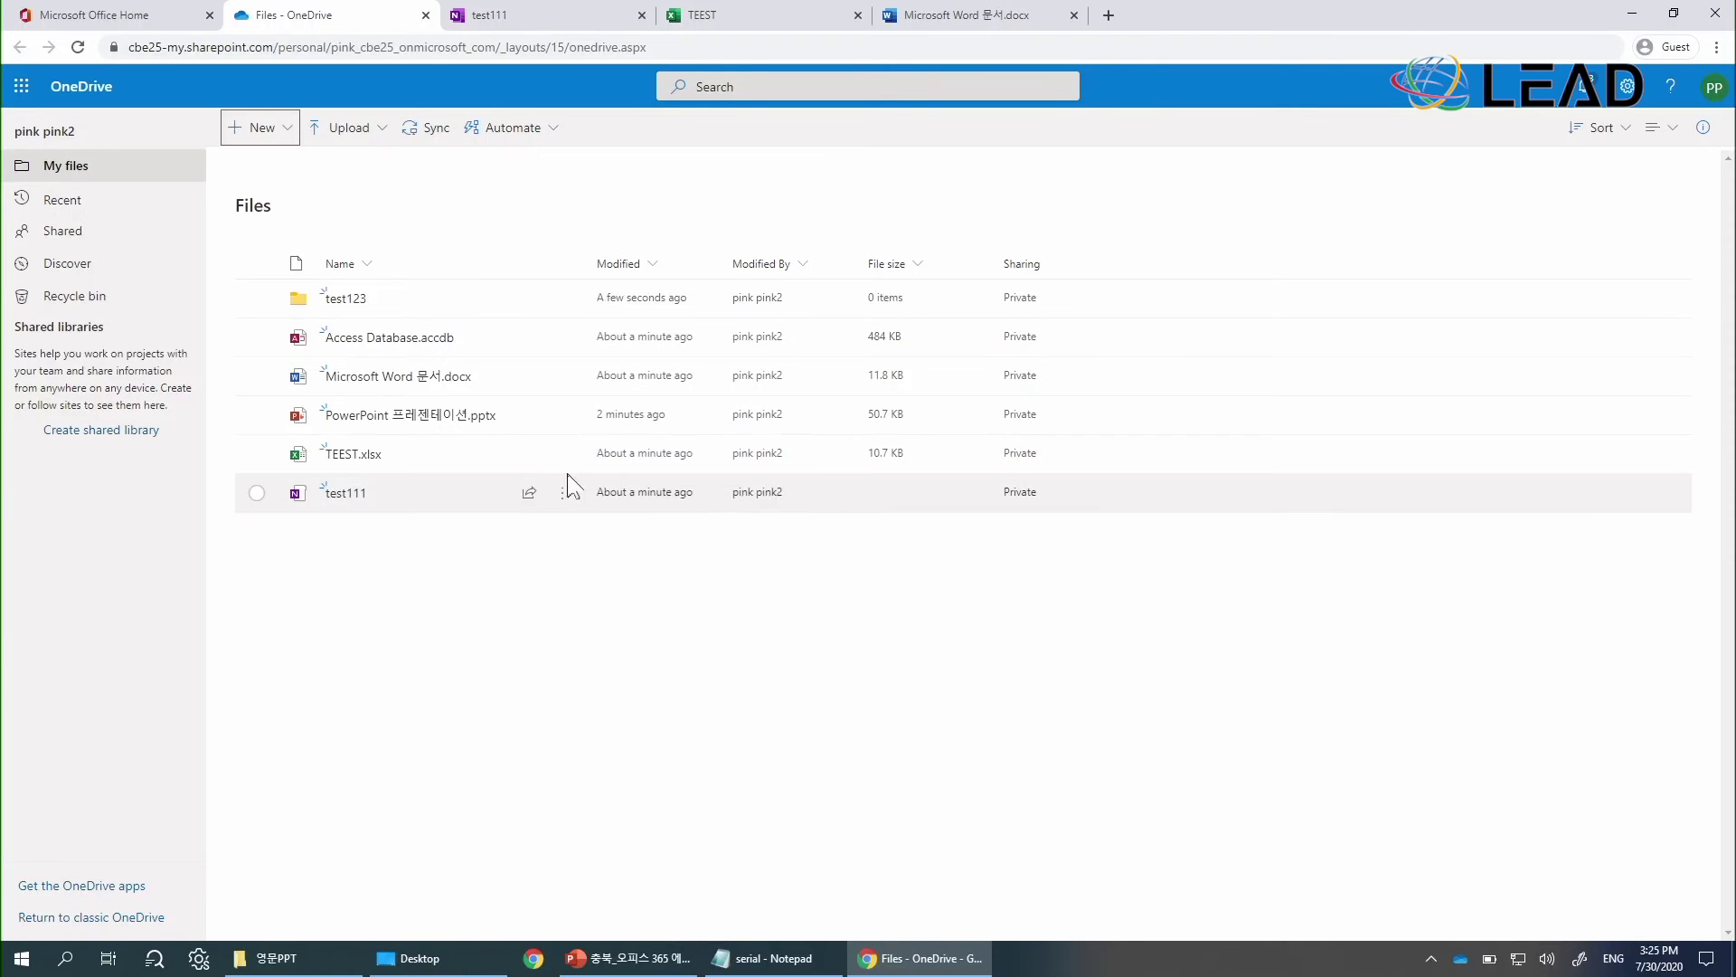
left_click_drag(423, 342, 373, 291)
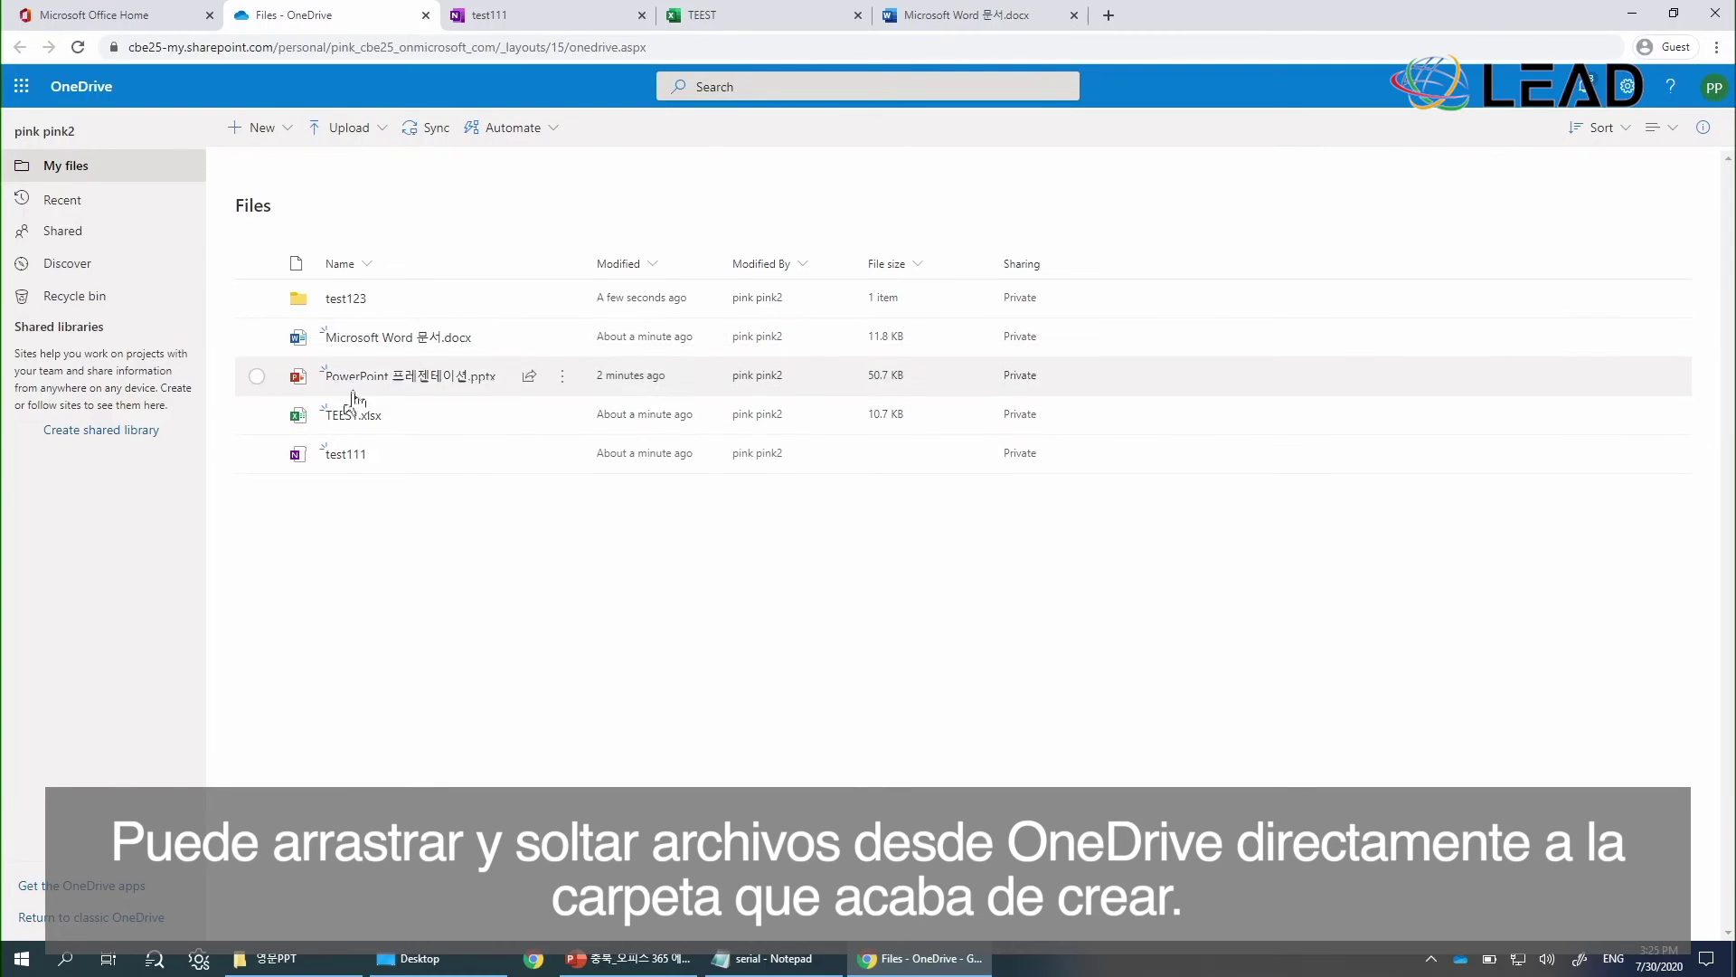
left_click_drag(352, 451, 346, 299)
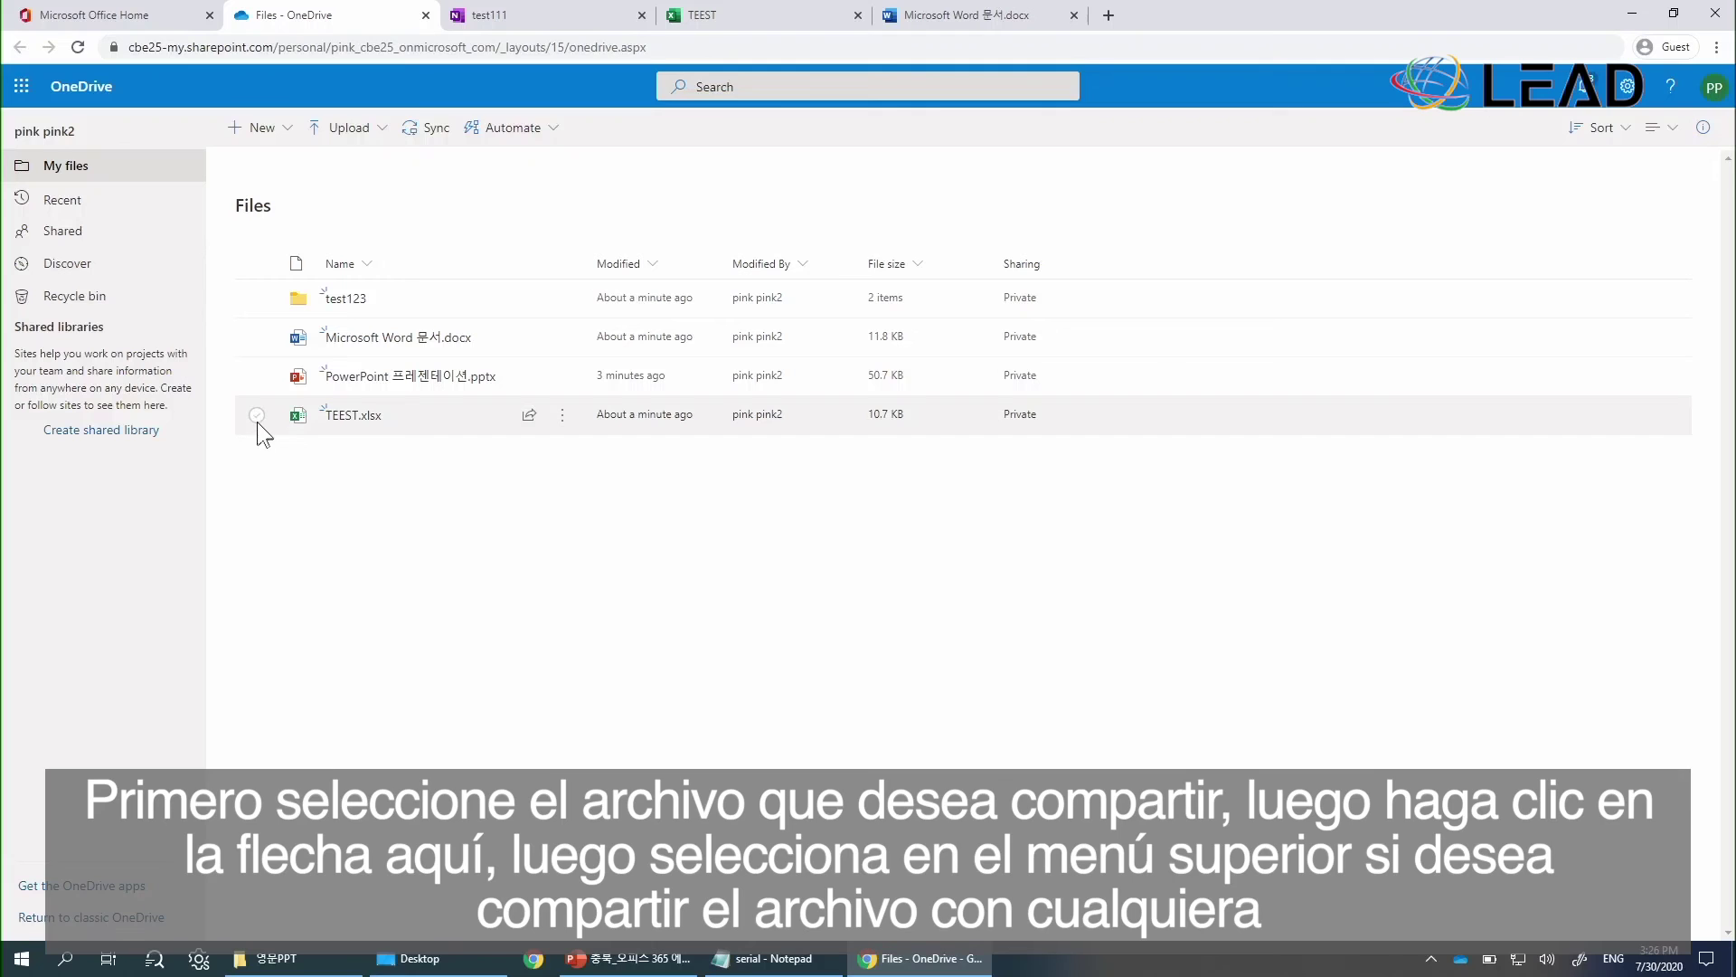
Give TEEST.xlsx an 'Anyone with the link can edit' share link with editing allowed, and copy it.
left_click(256, 416)
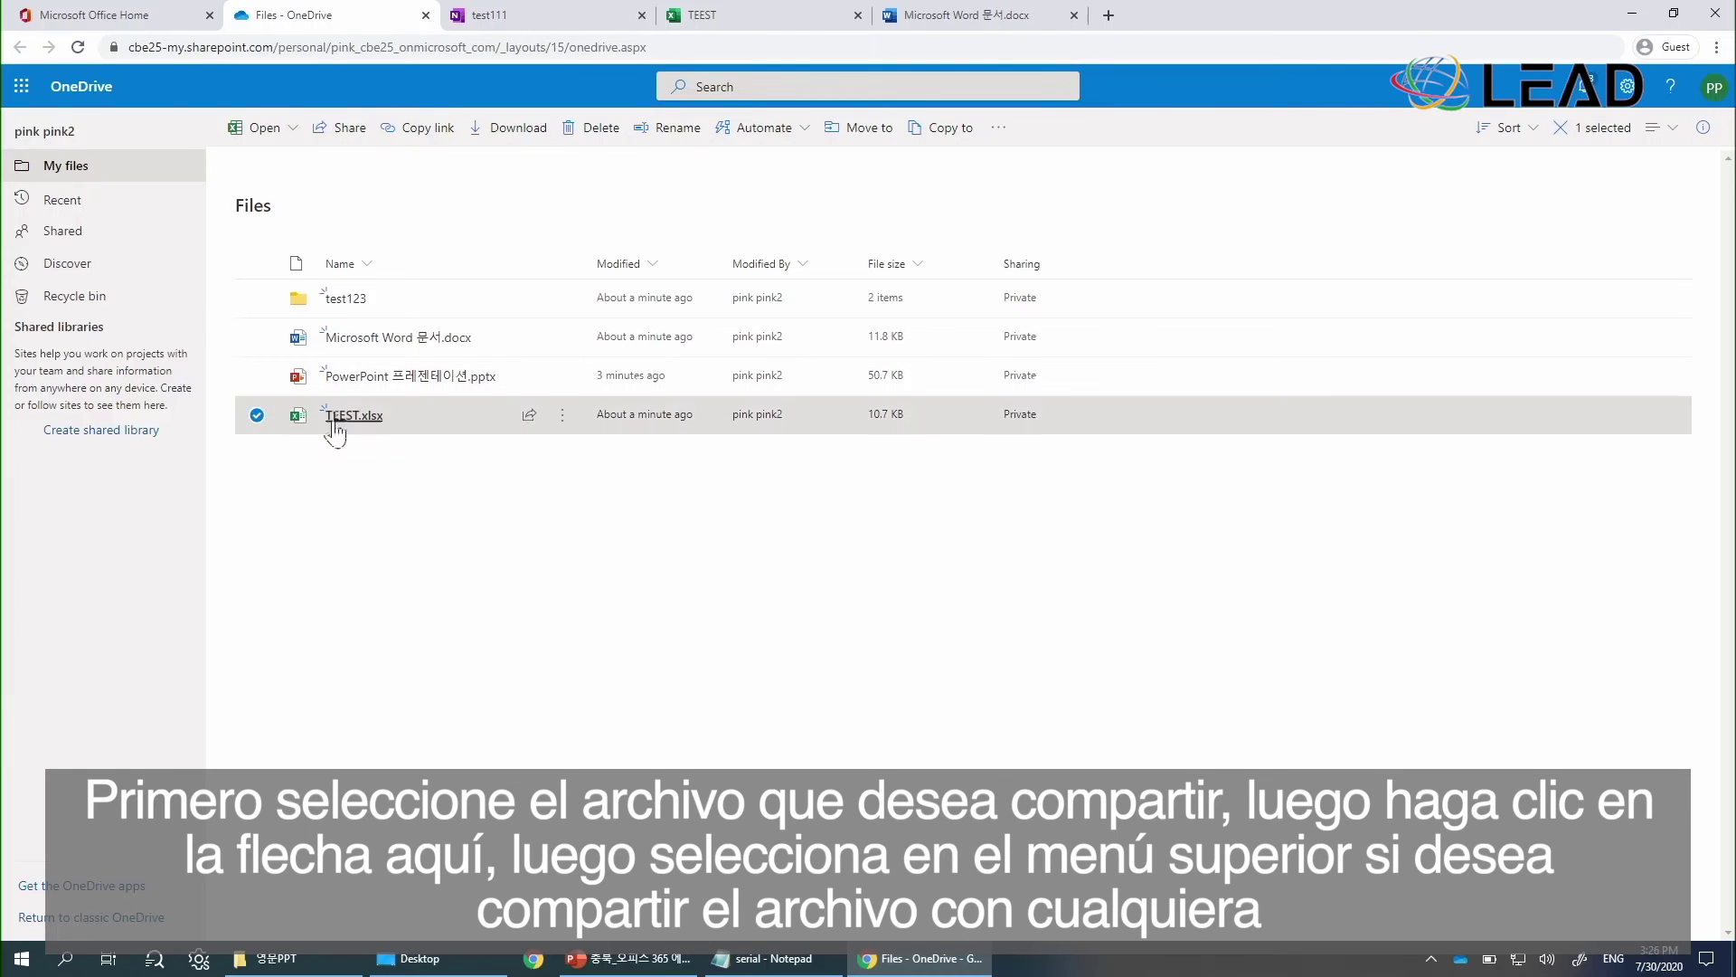
left_click(529, 415)
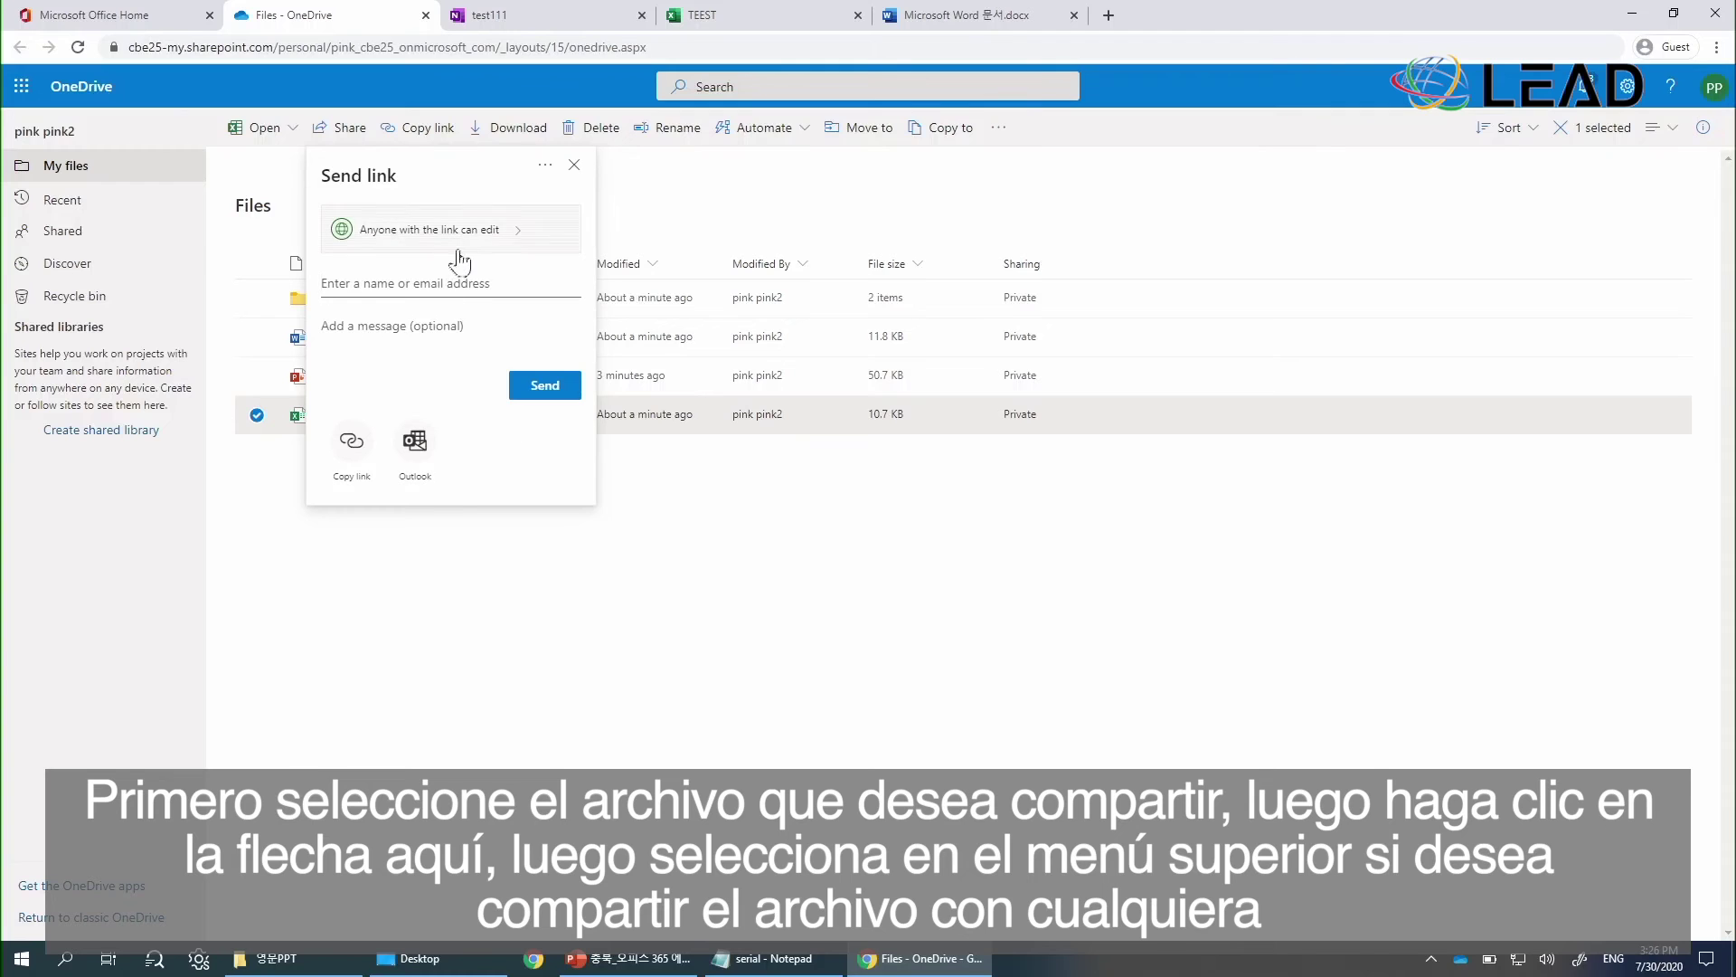
left_click(470, 235)
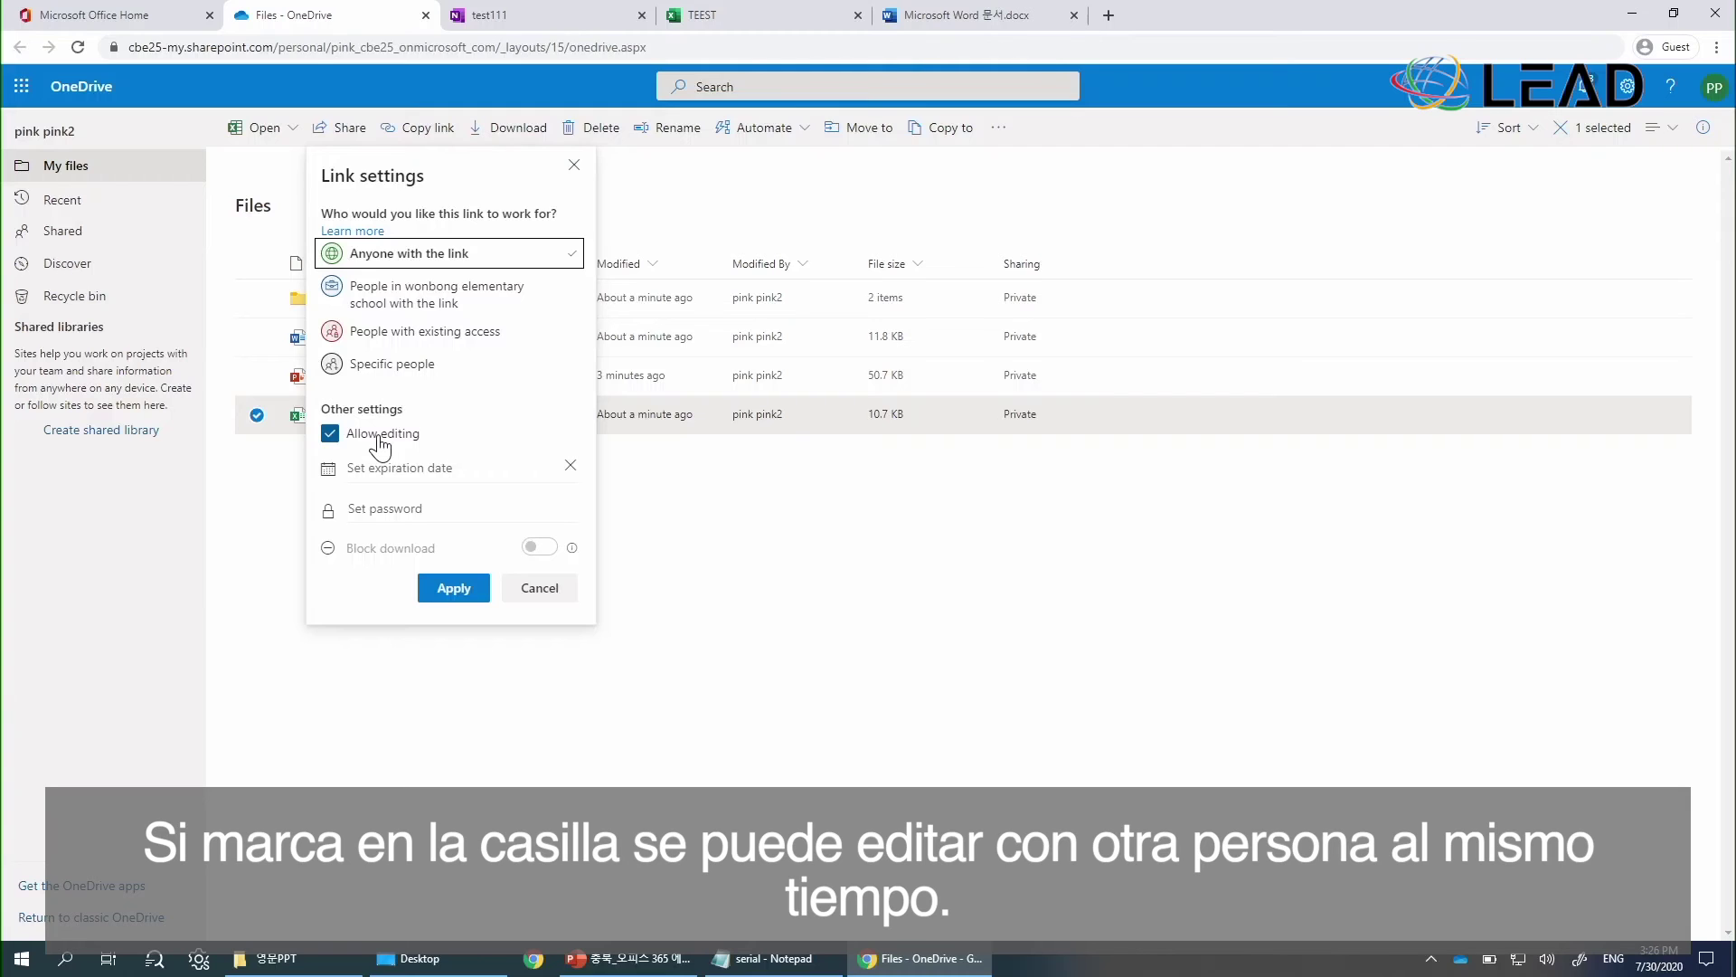
left_click(452, 589)
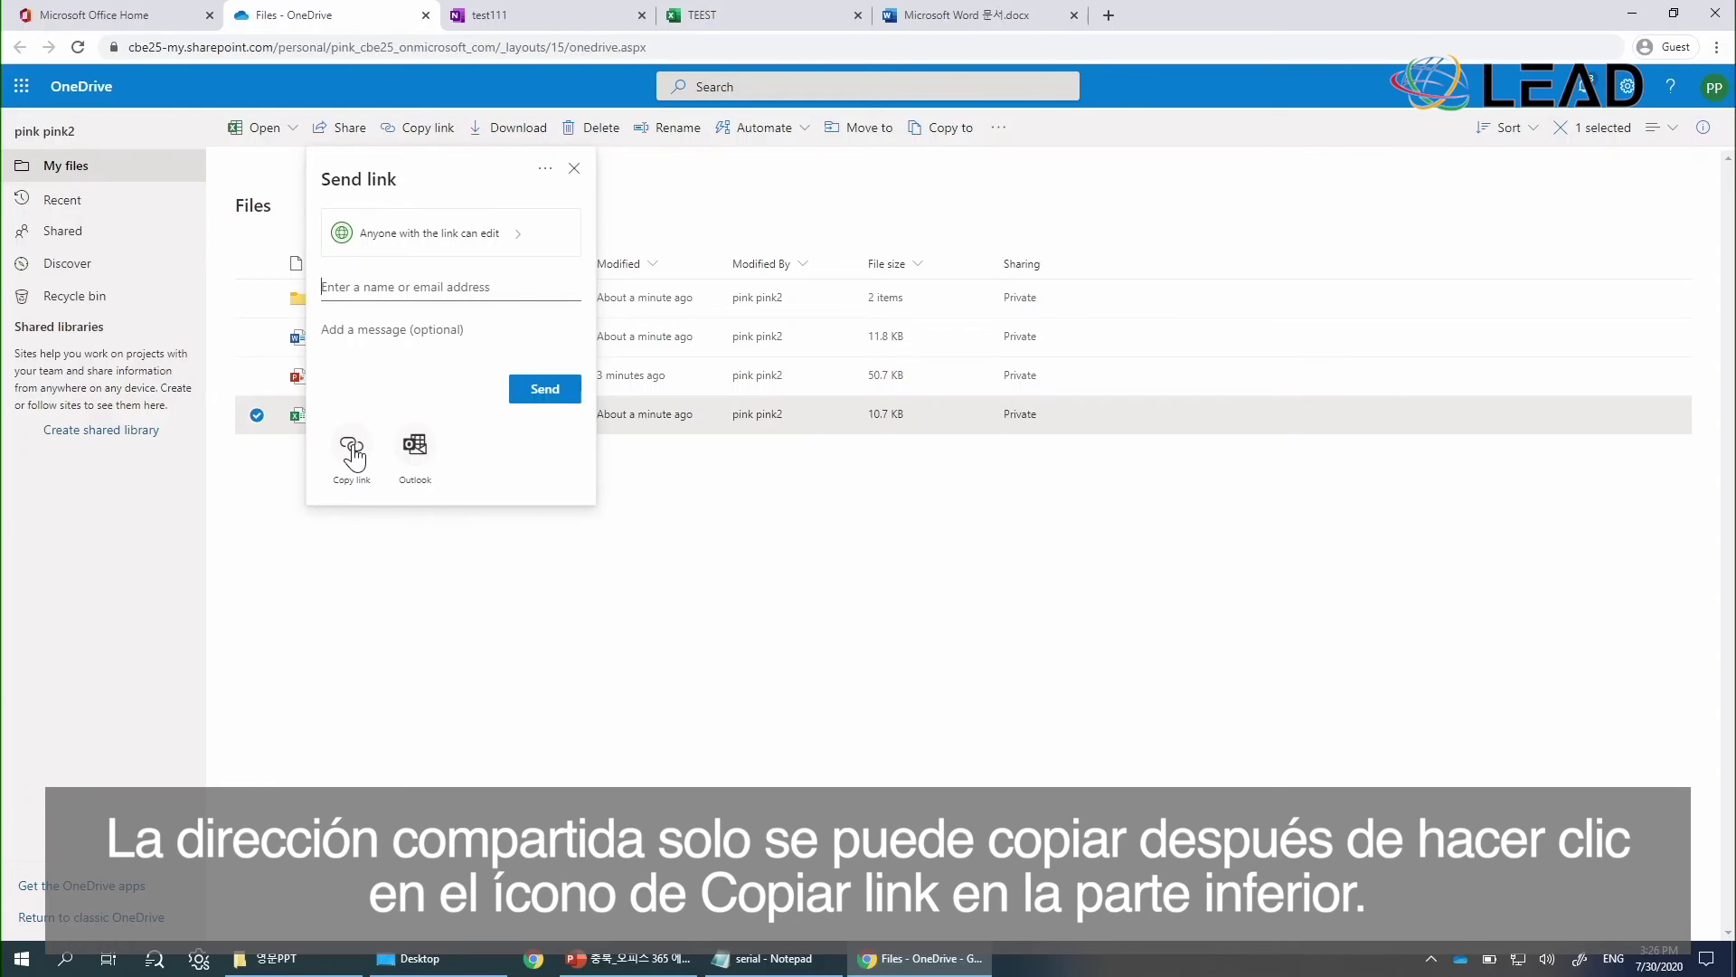
left_click(353, 452)
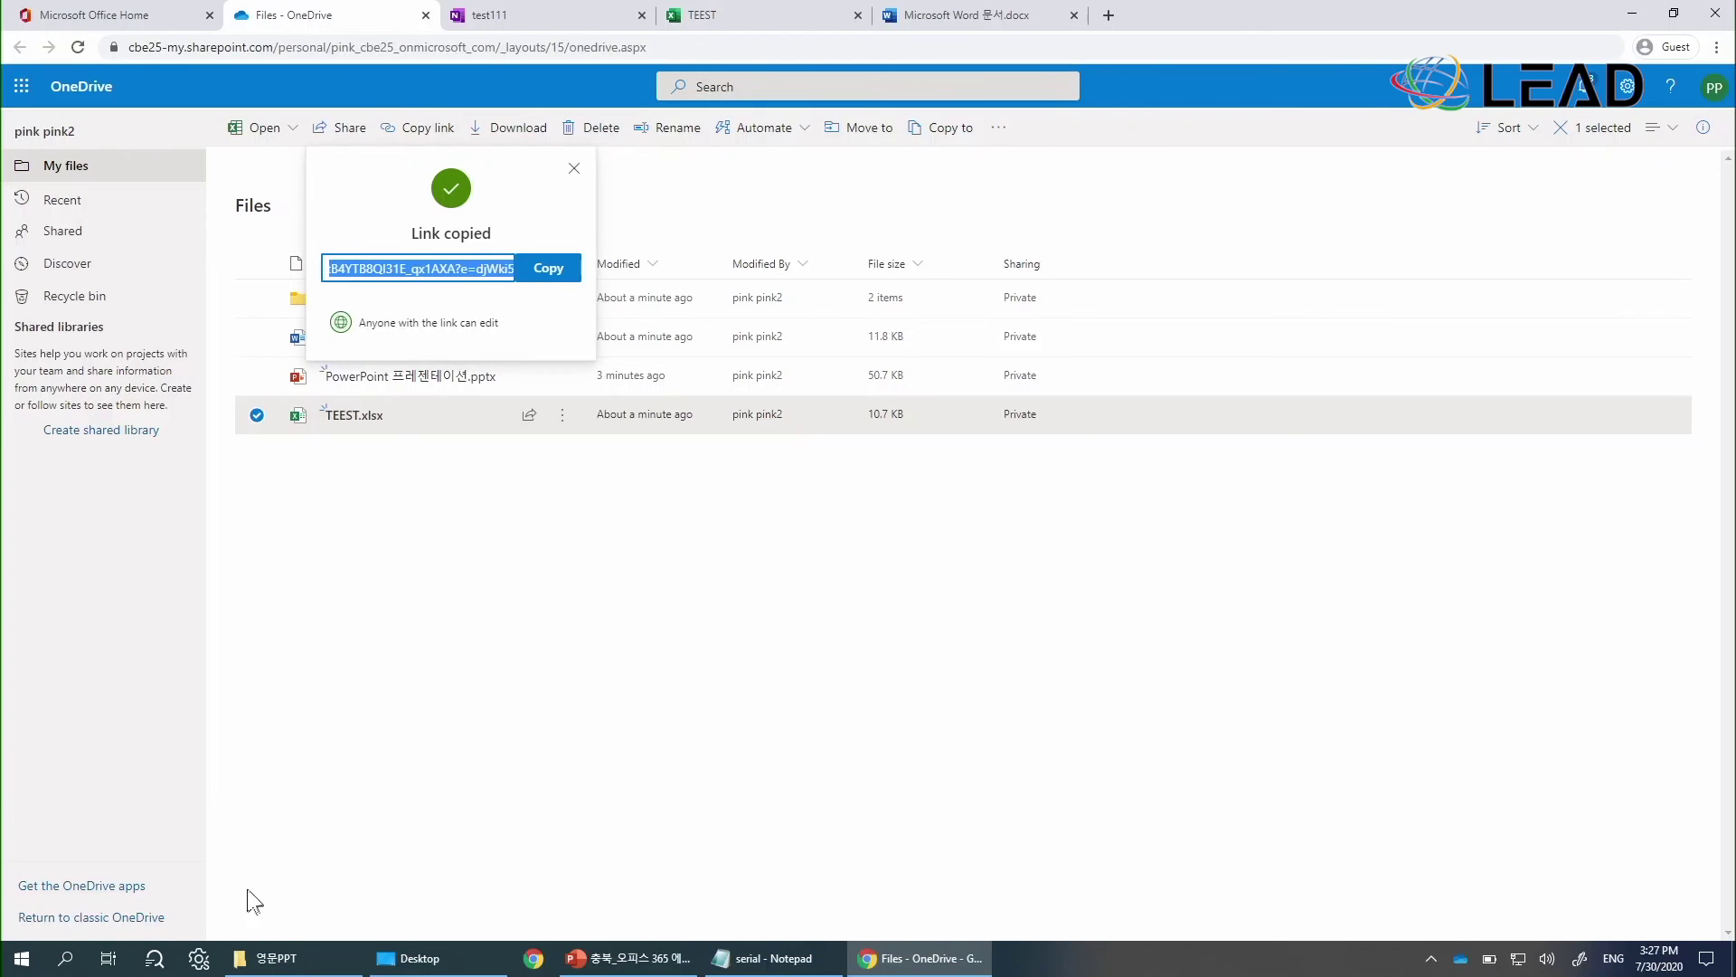
left_click(36, 960)
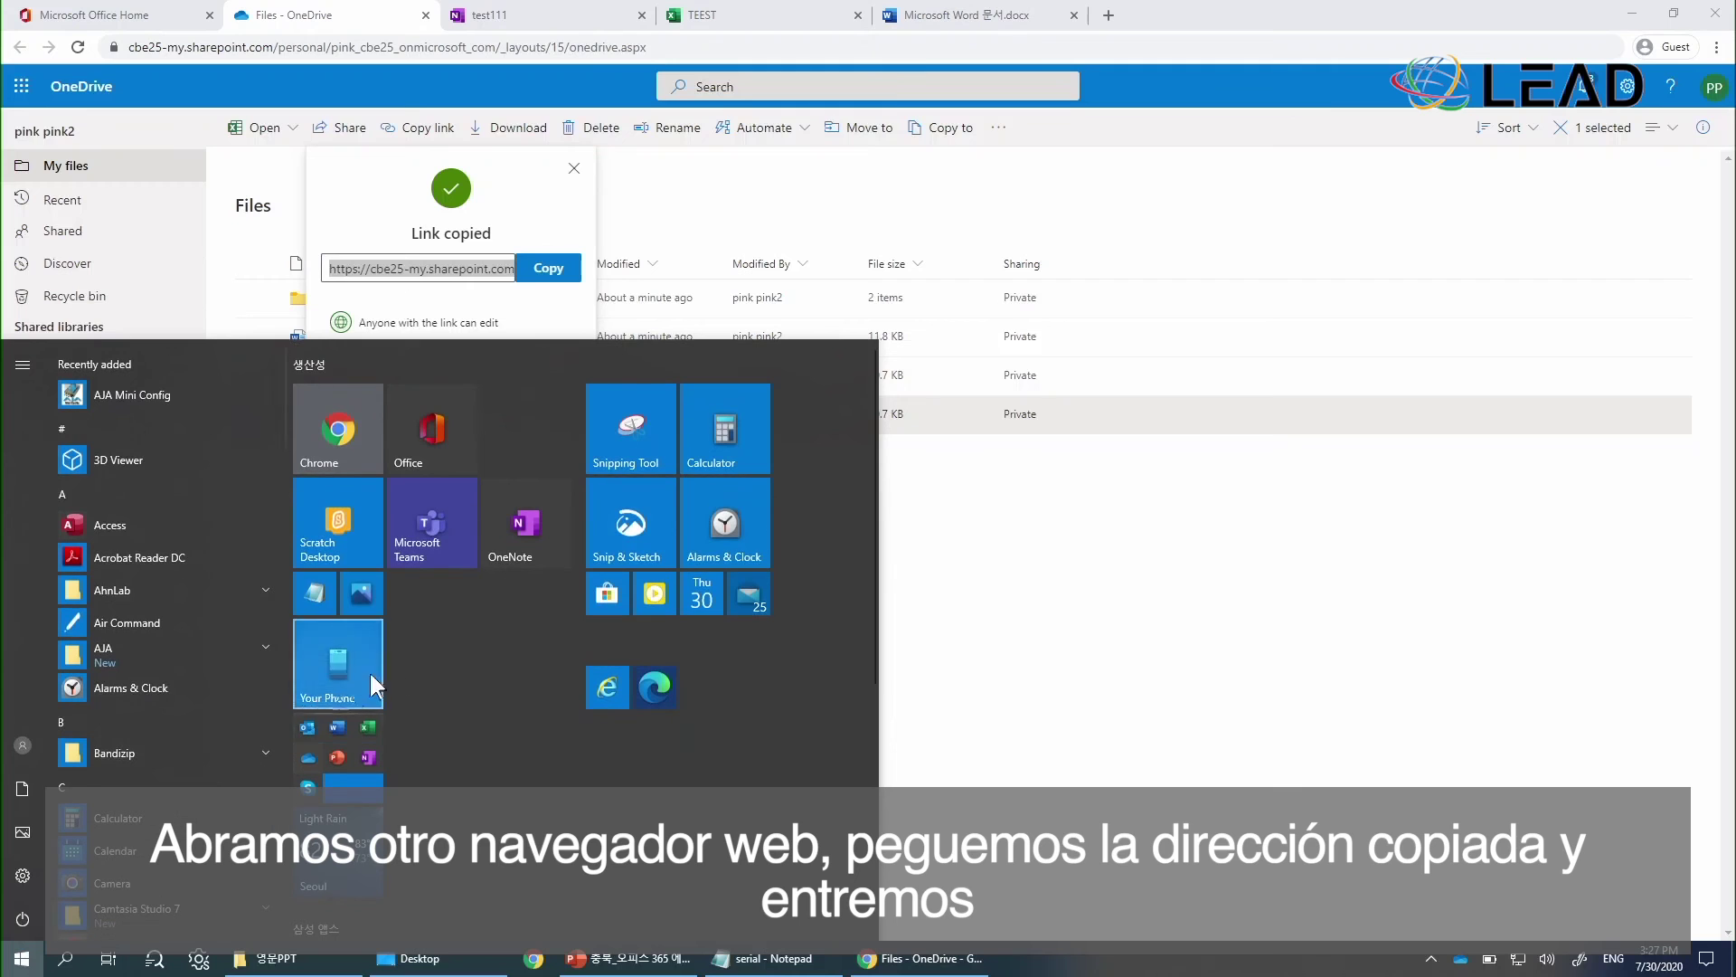
Open the copied TEEST.xlsx share link in Microsoft Edge to load it in Excel for the web.
left_click(653, 685)
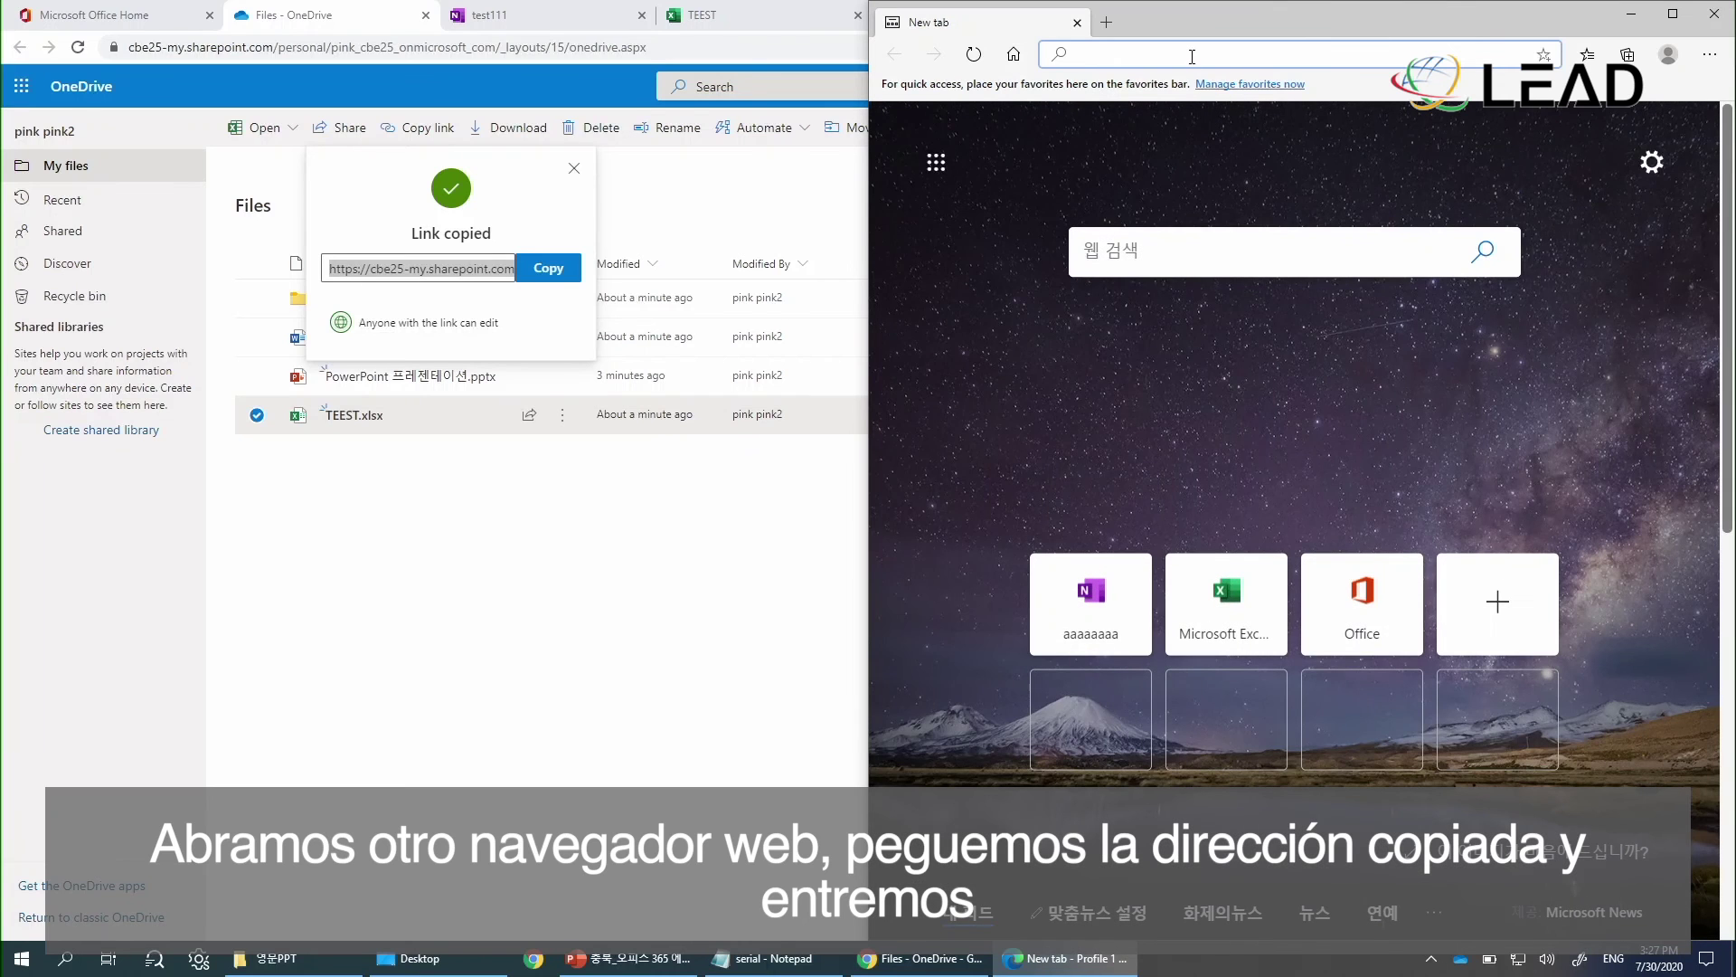
right_click(1190, 54)
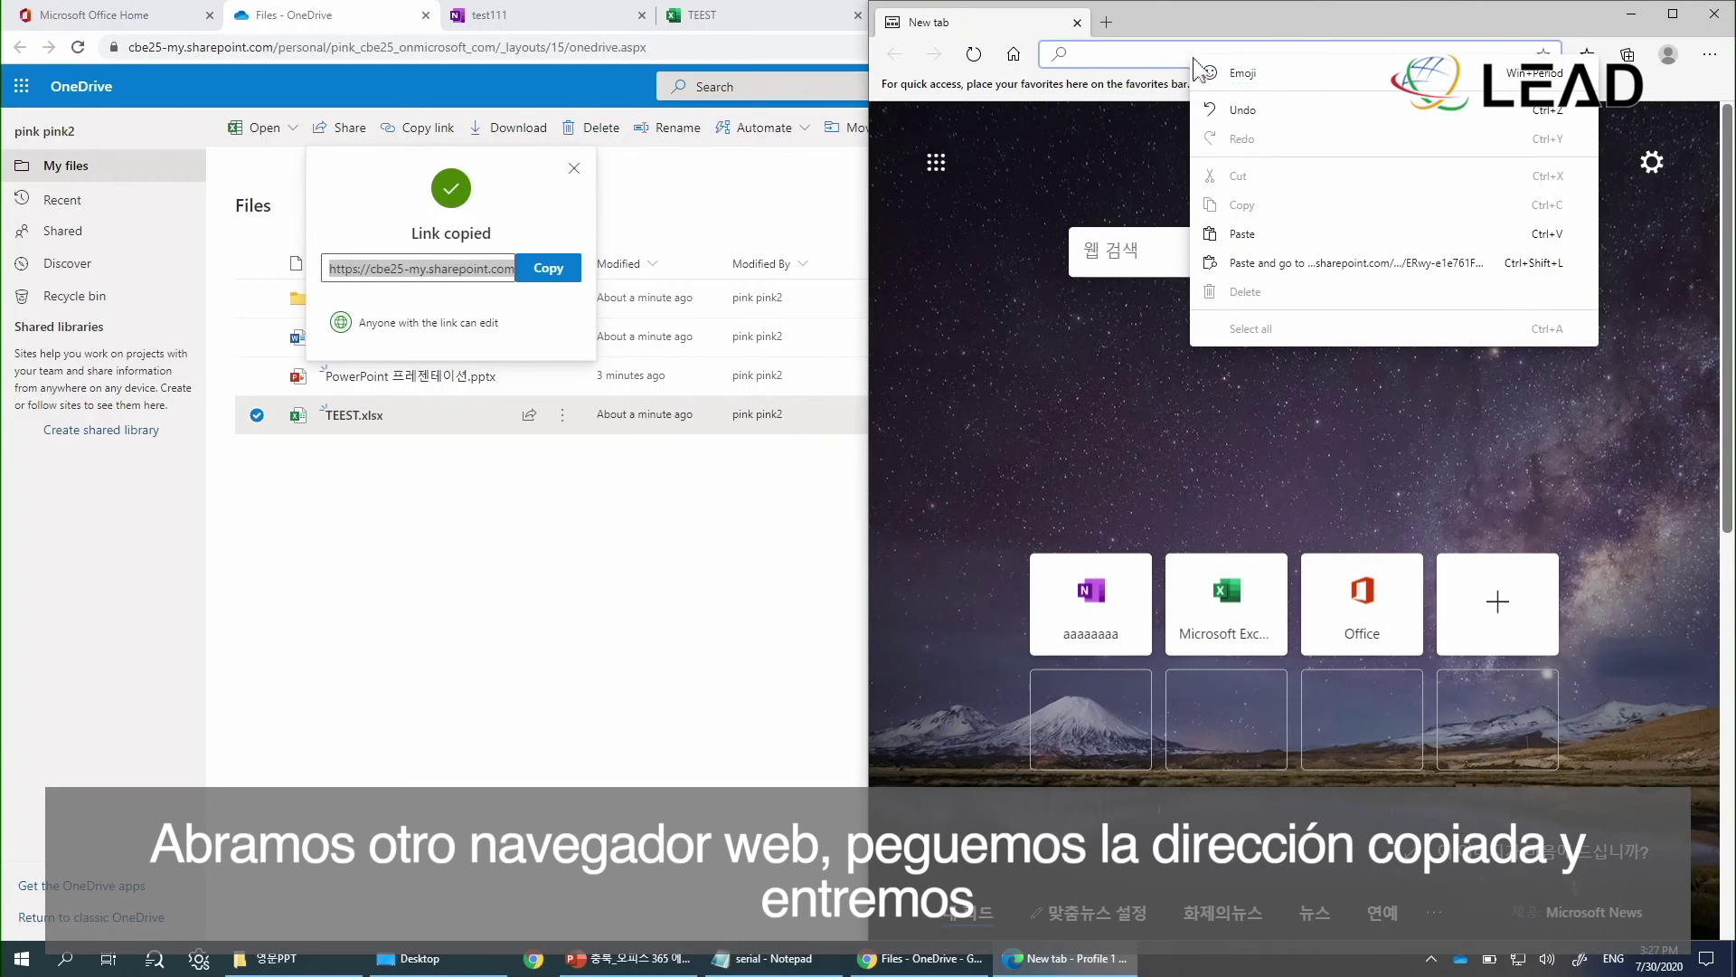
left_click(1253, 268)
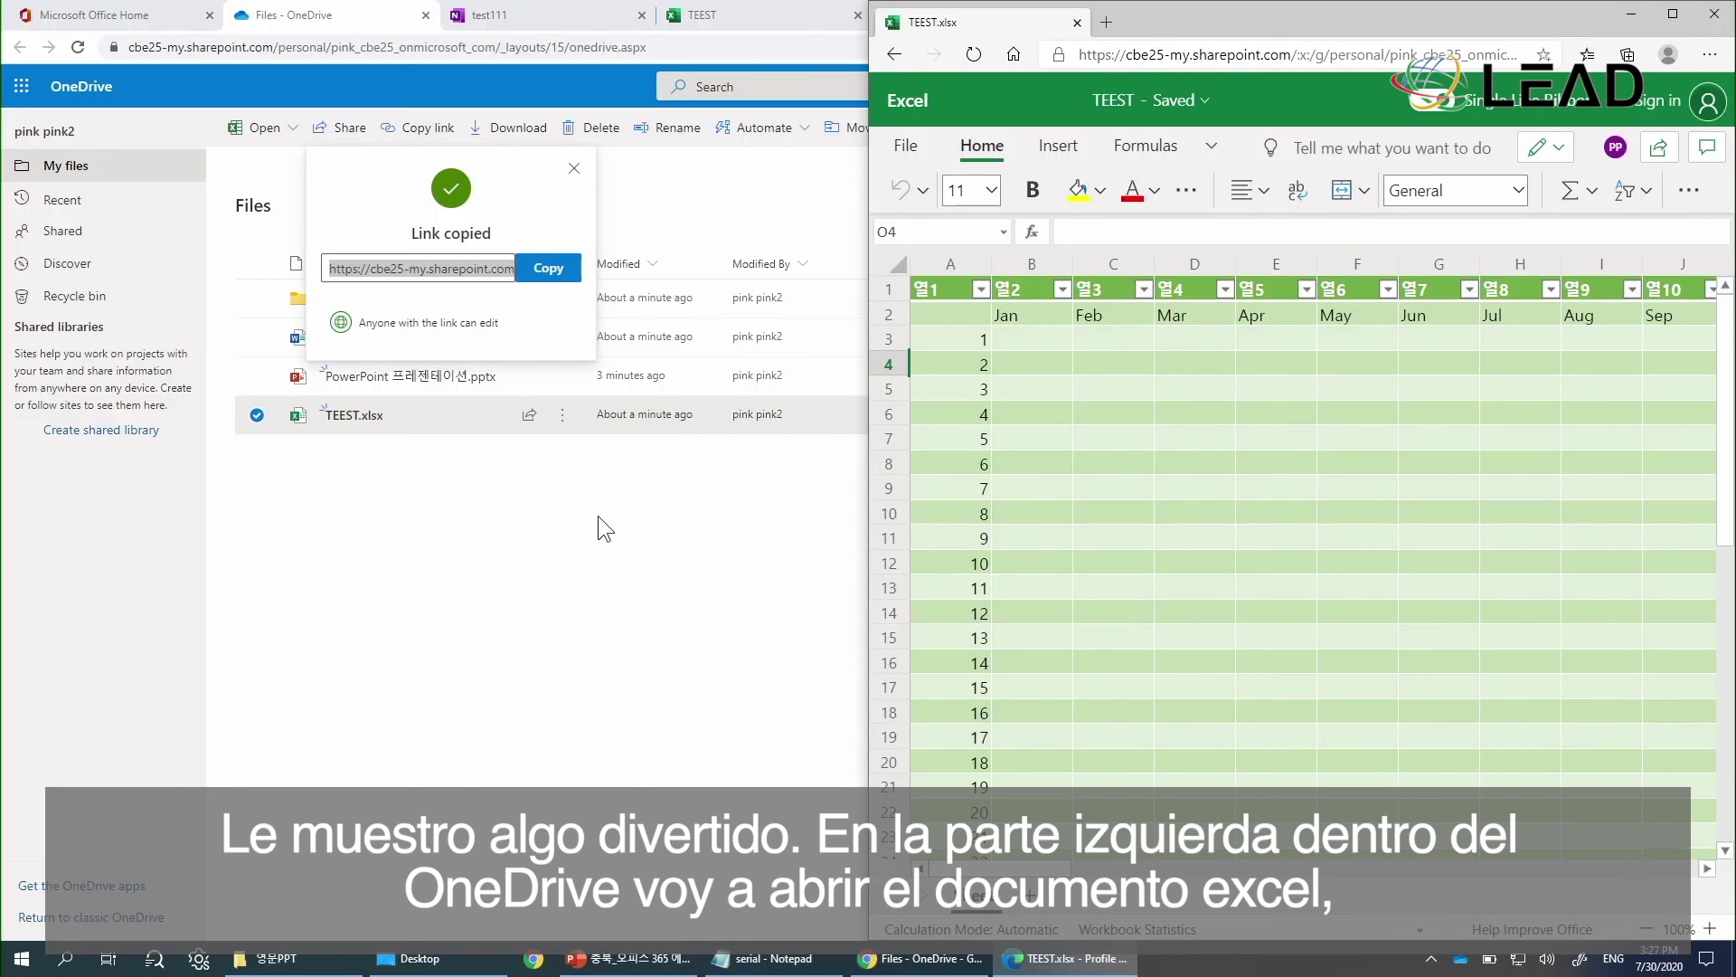
Open TEEST.xlsx from the OneDrive list beside Edge, and select cell D7 in the Edge copy.
left_click(507, 511)
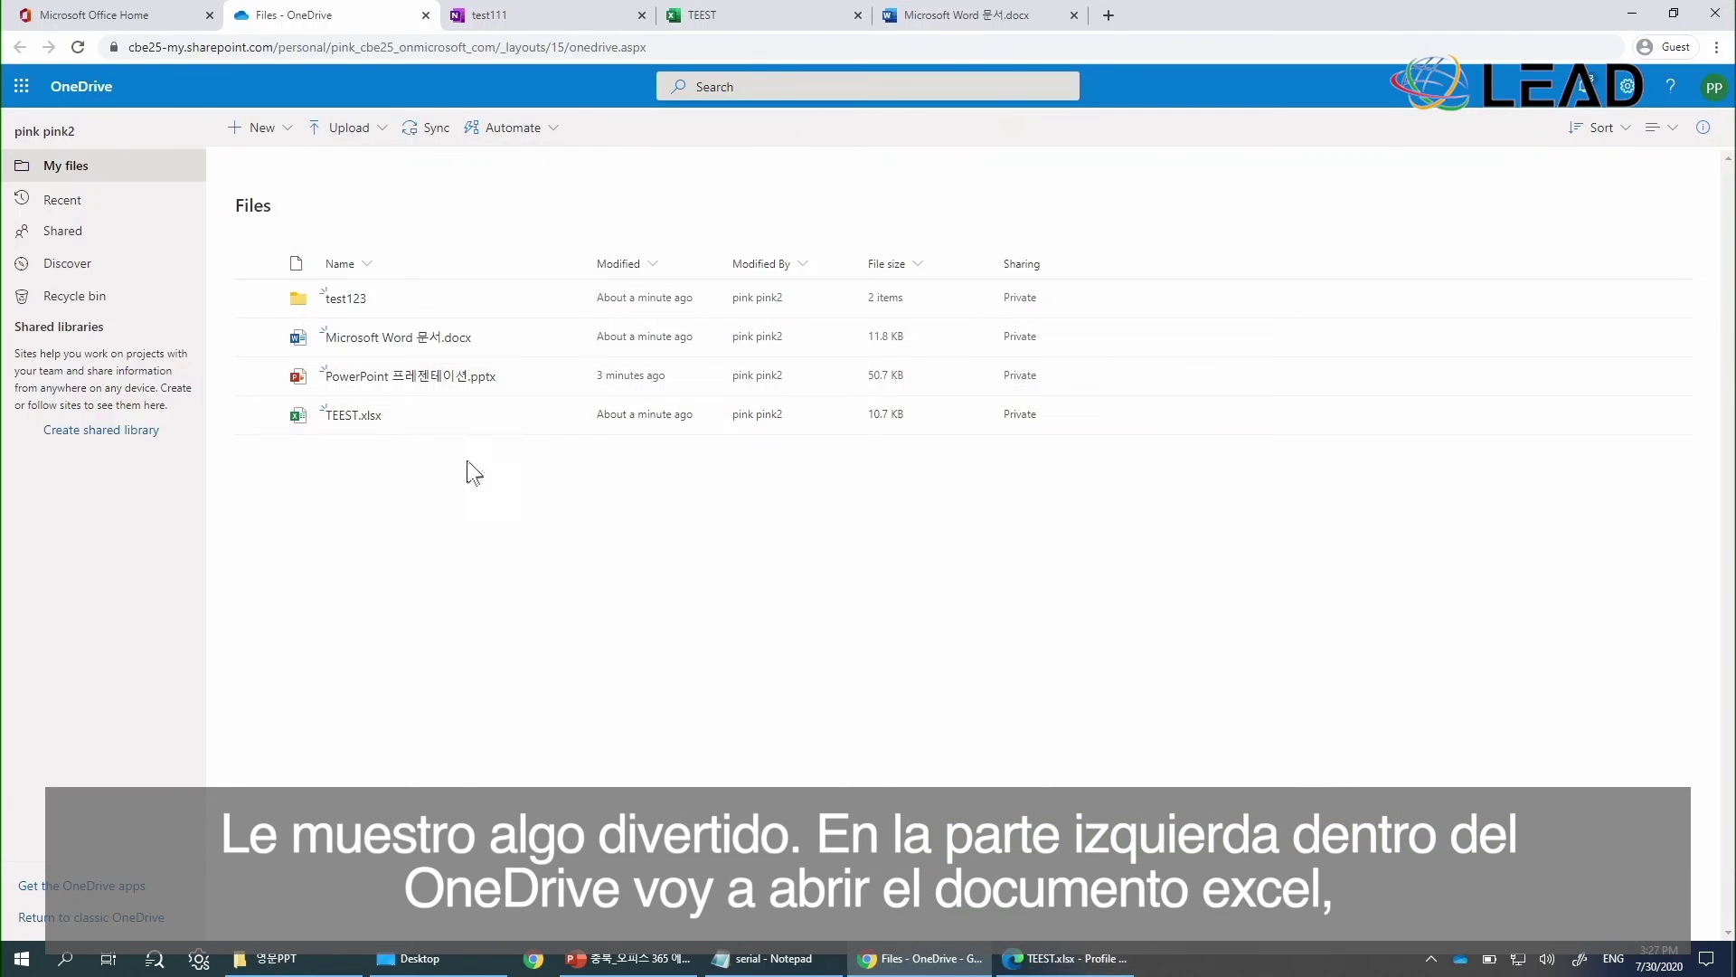
left_click(360, 416)
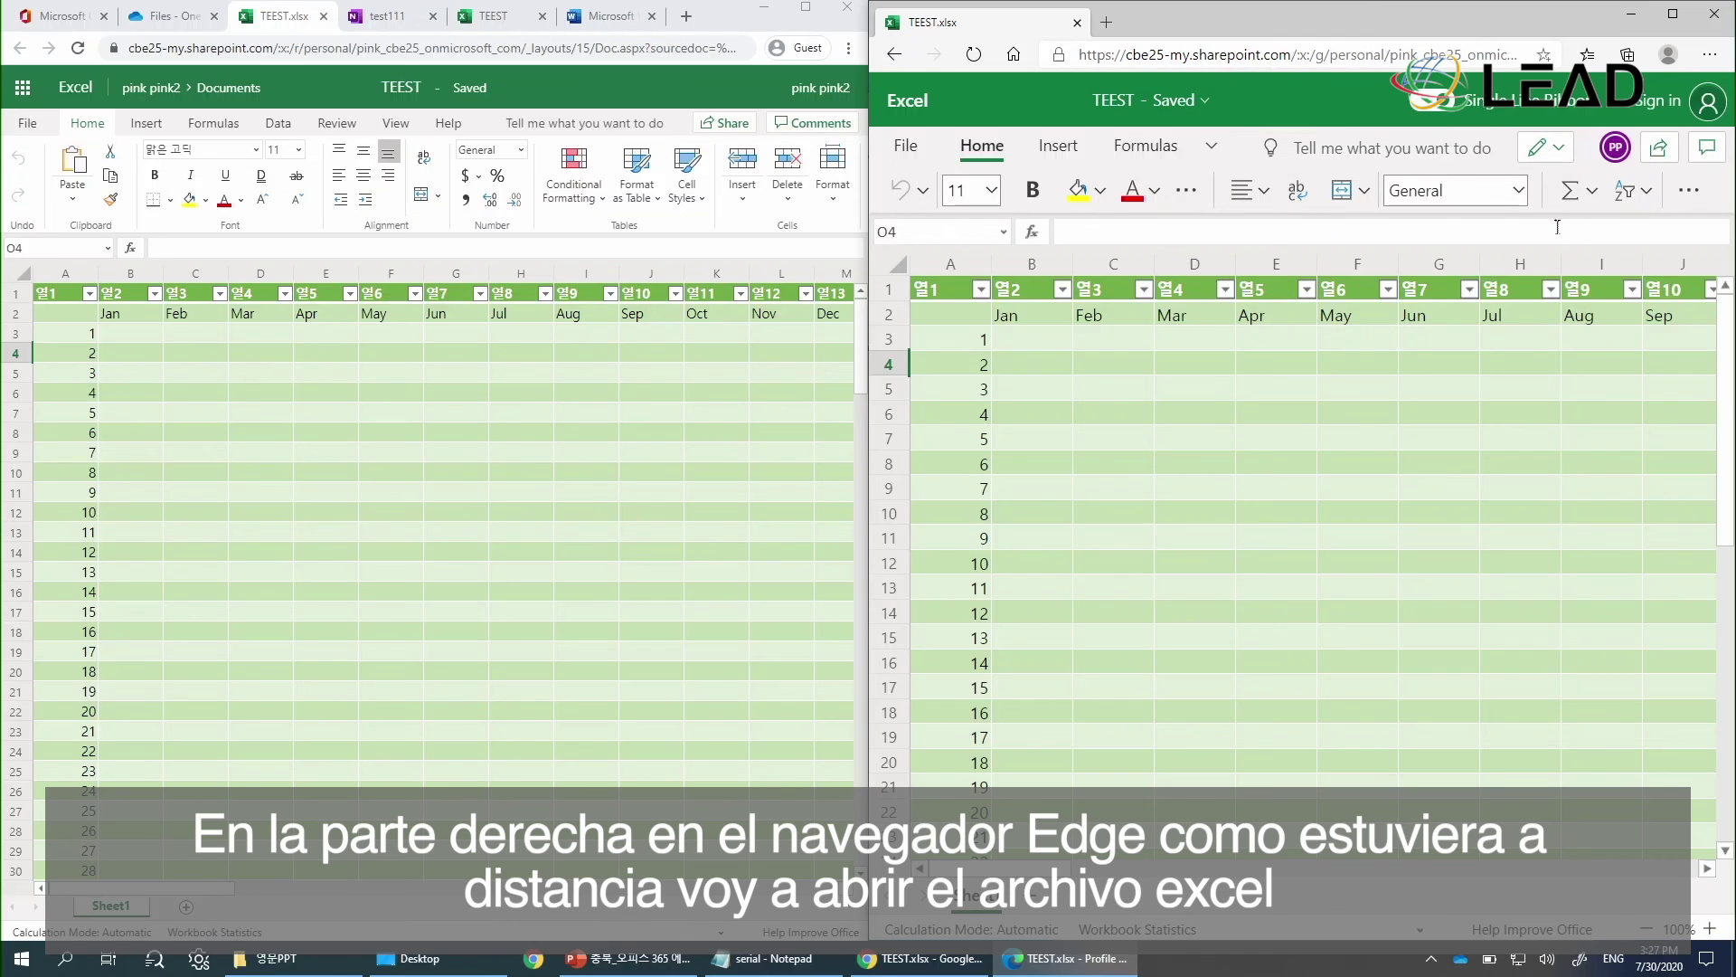
left_click(1183, 445)
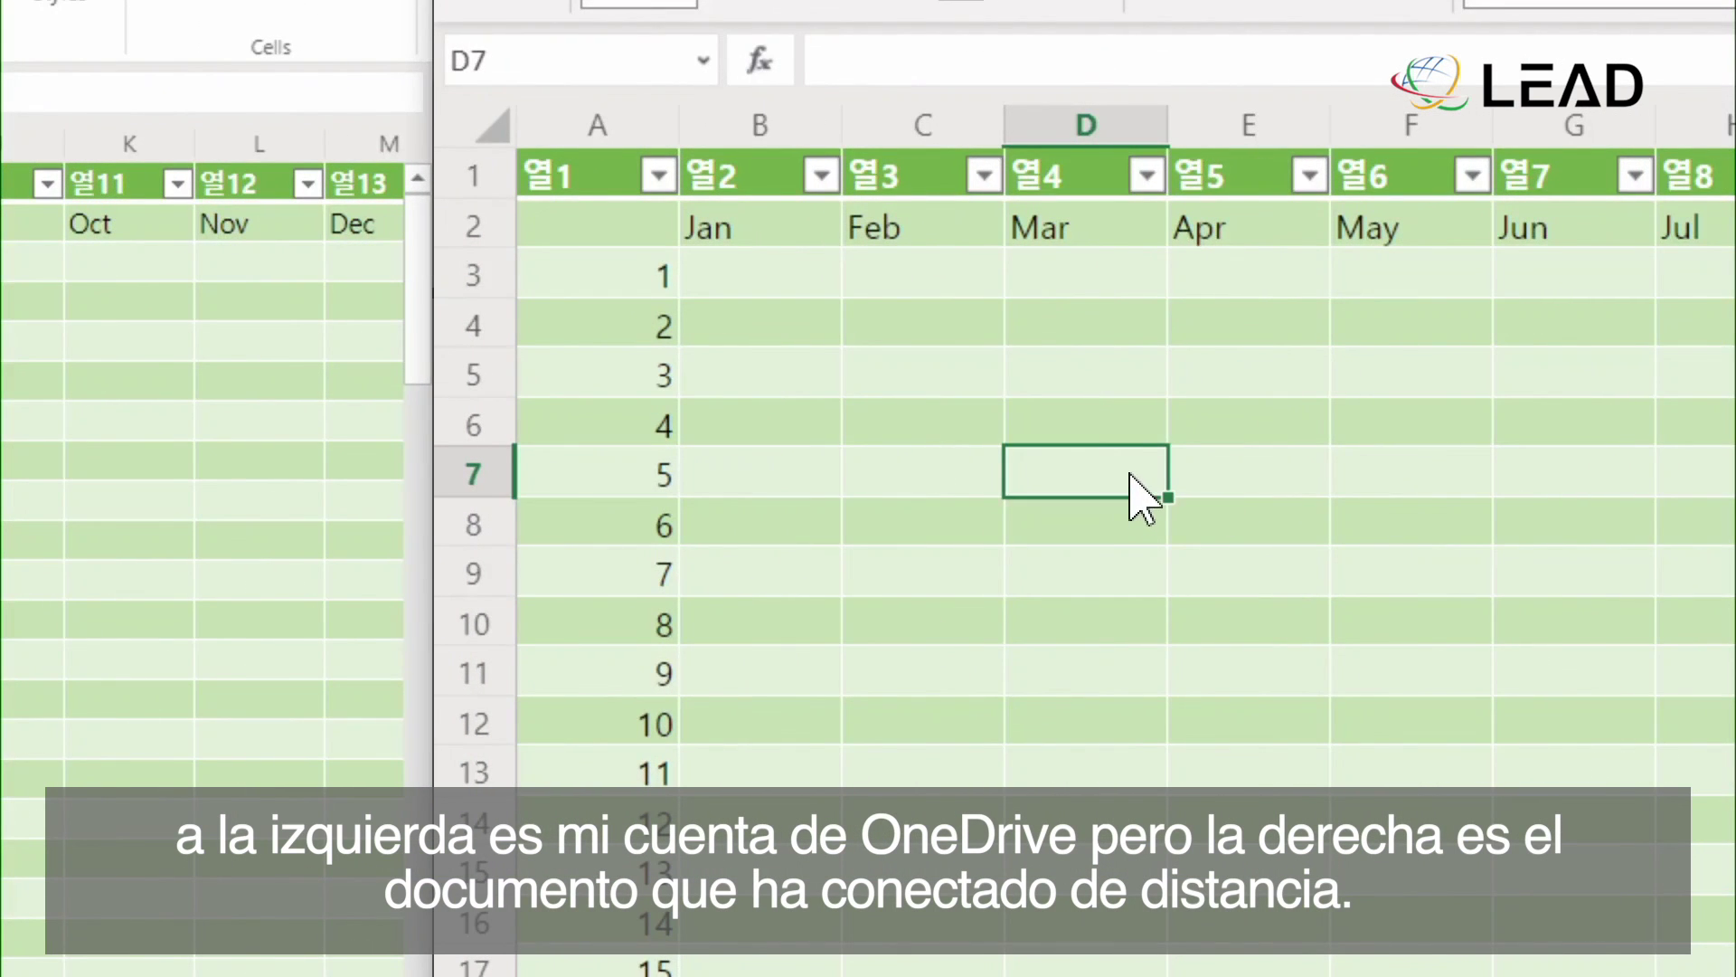
Enter 1234567 in D7, fill it down to D15, and make D7:D15 red.
type("1")
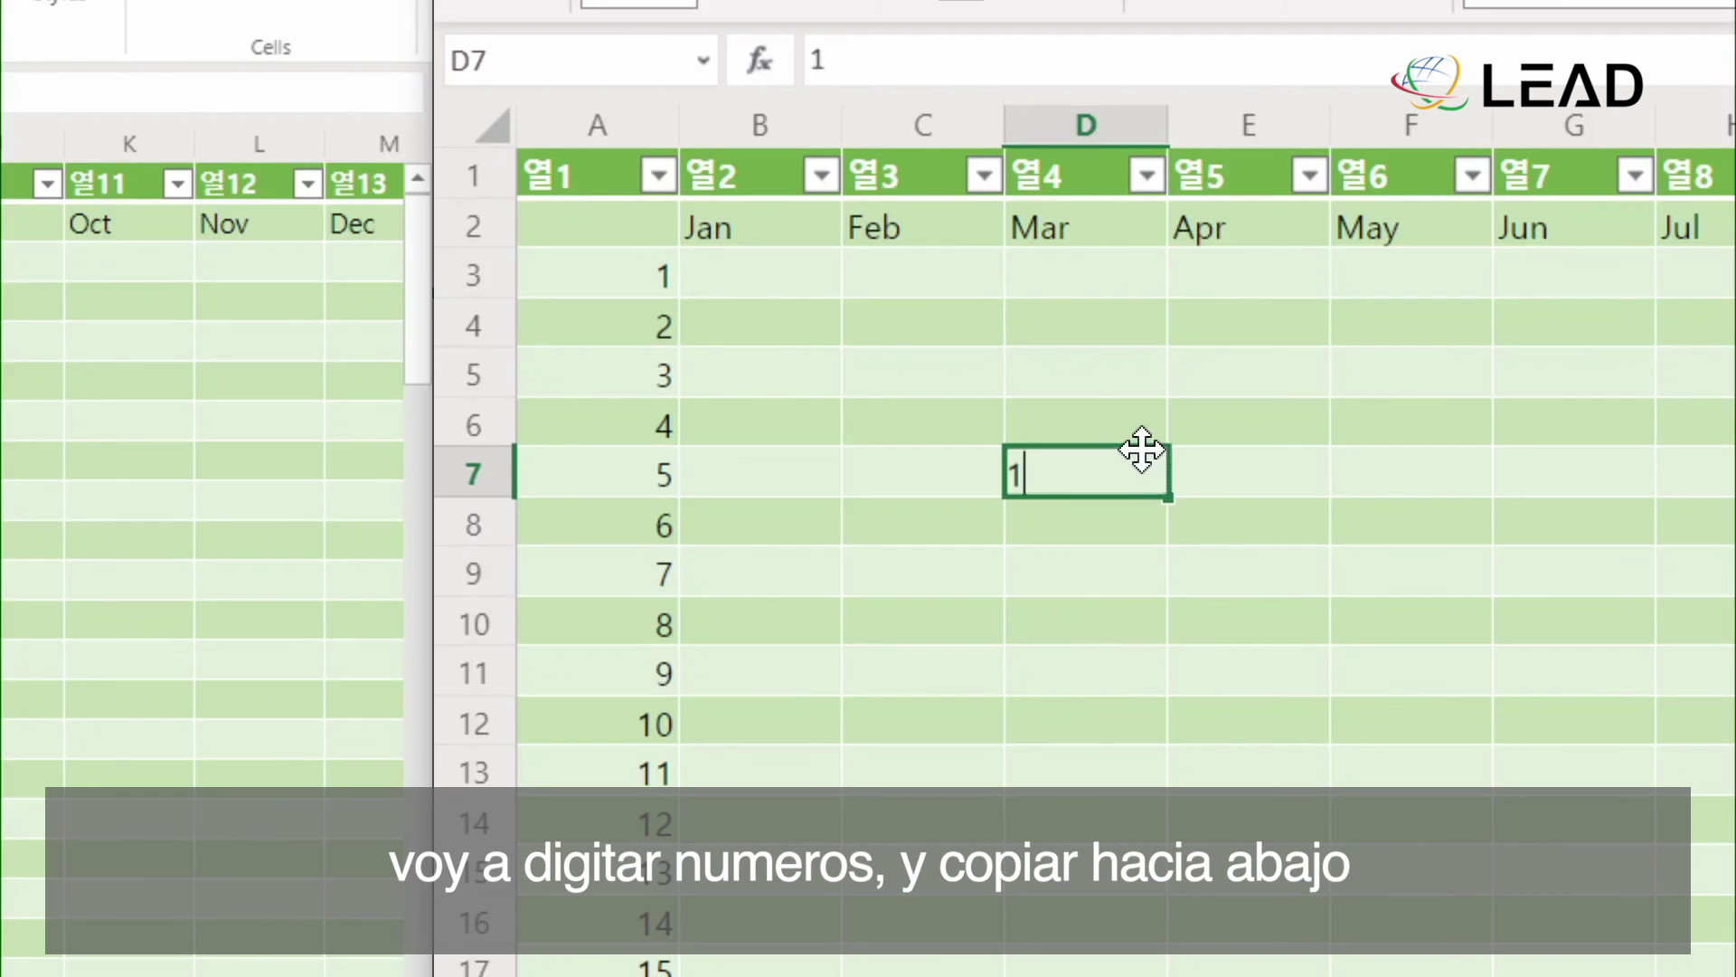
type("234567")
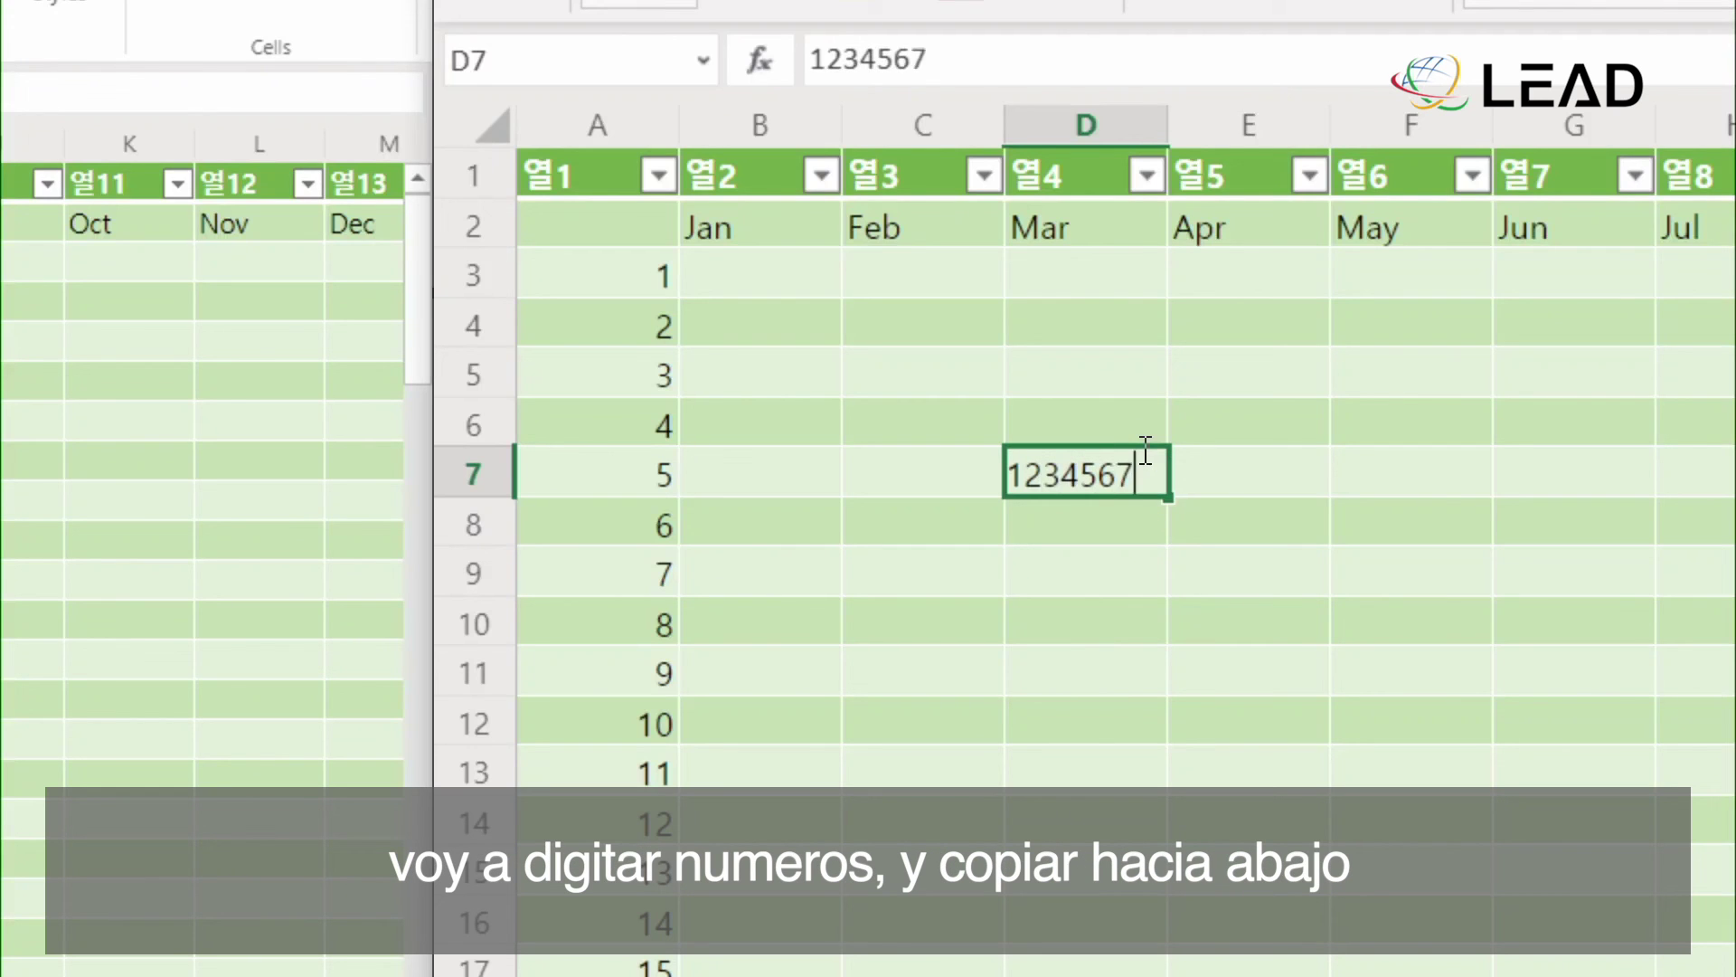
key("Return")
left_click(1150, 489)
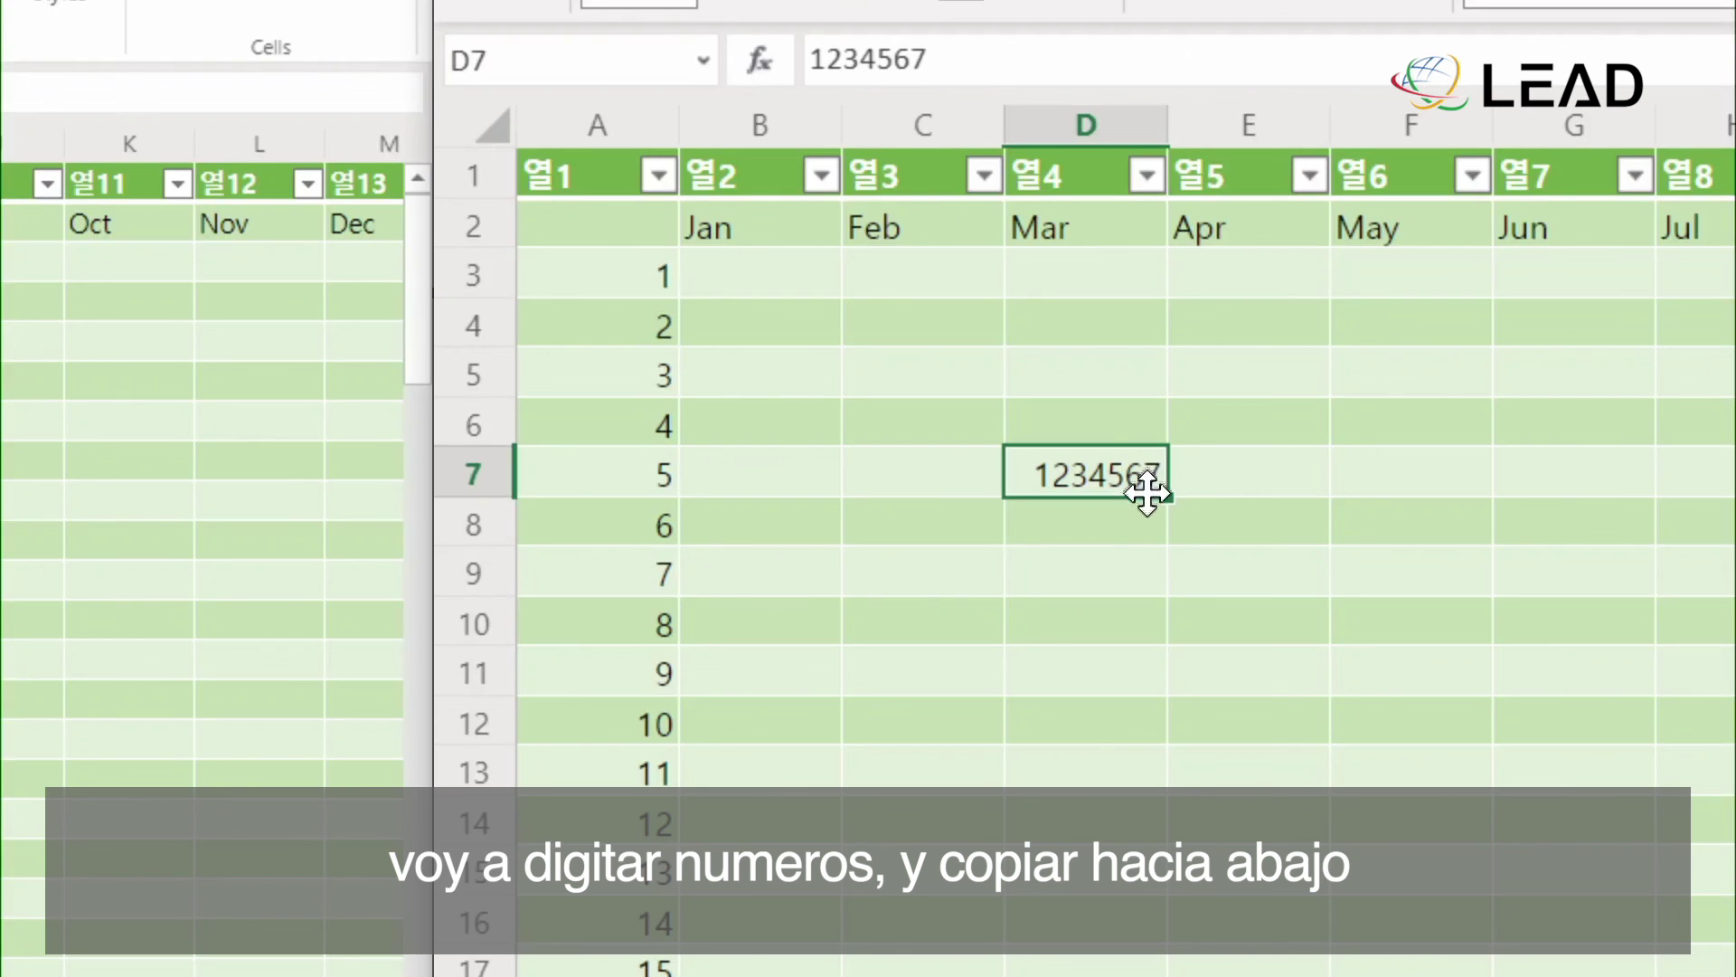
left_click_drag(1163, 492, 1116, 882)
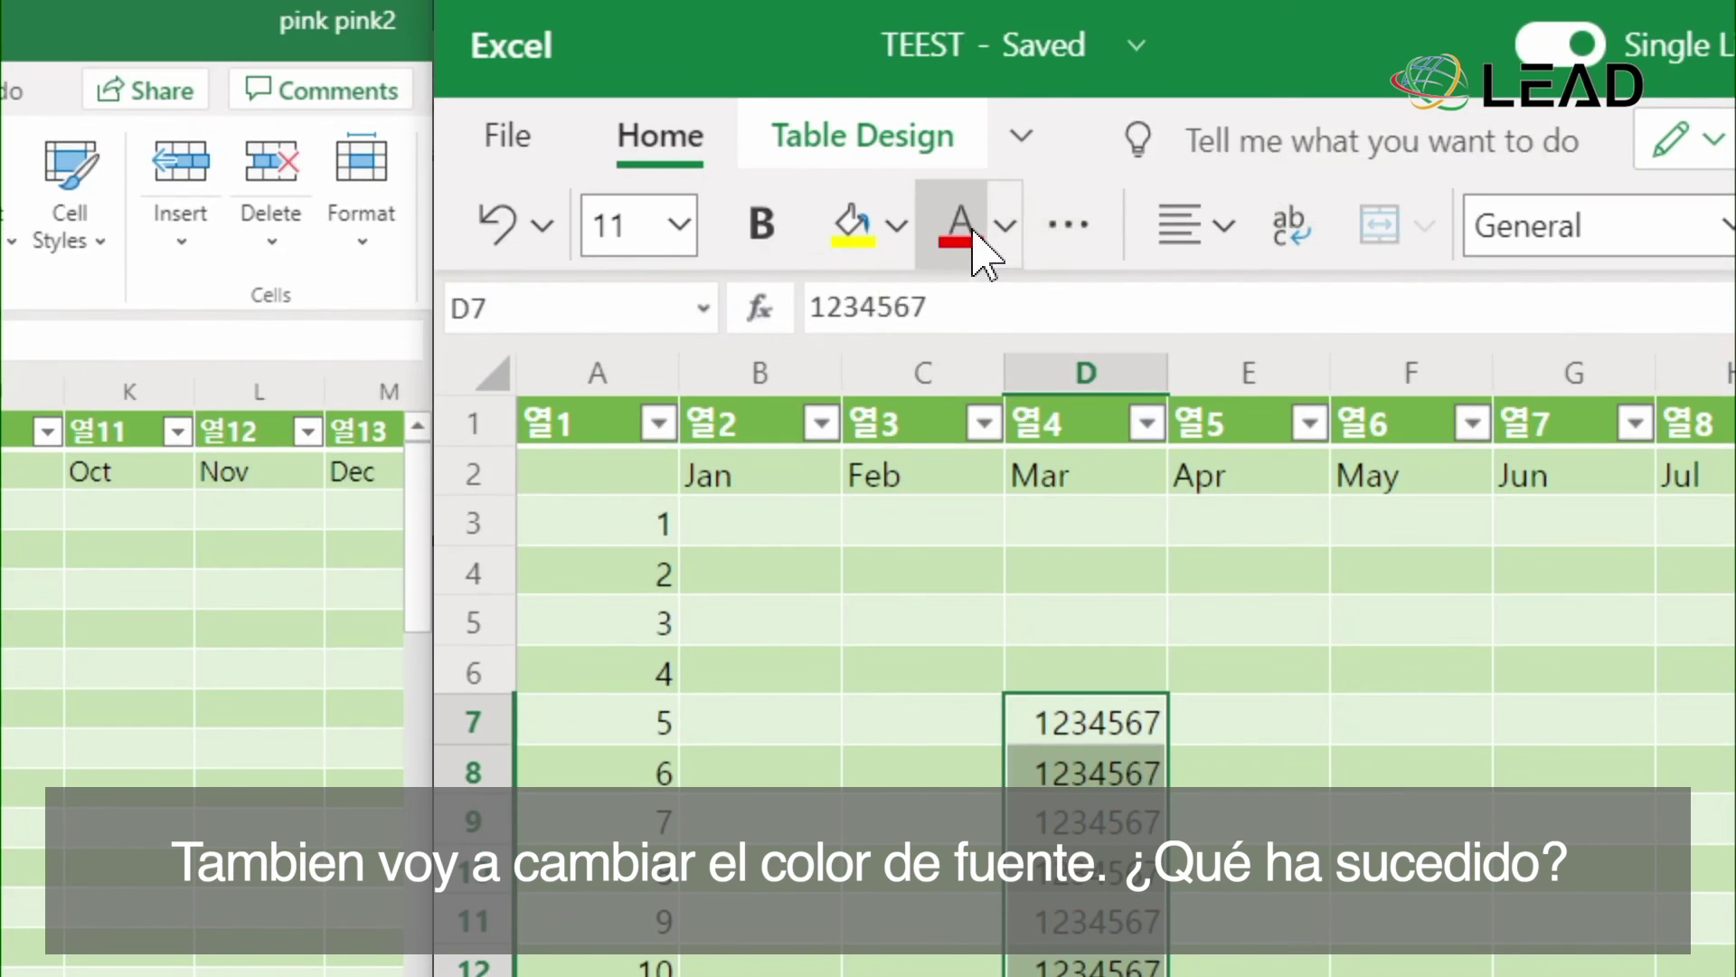
left_click(960, 210)
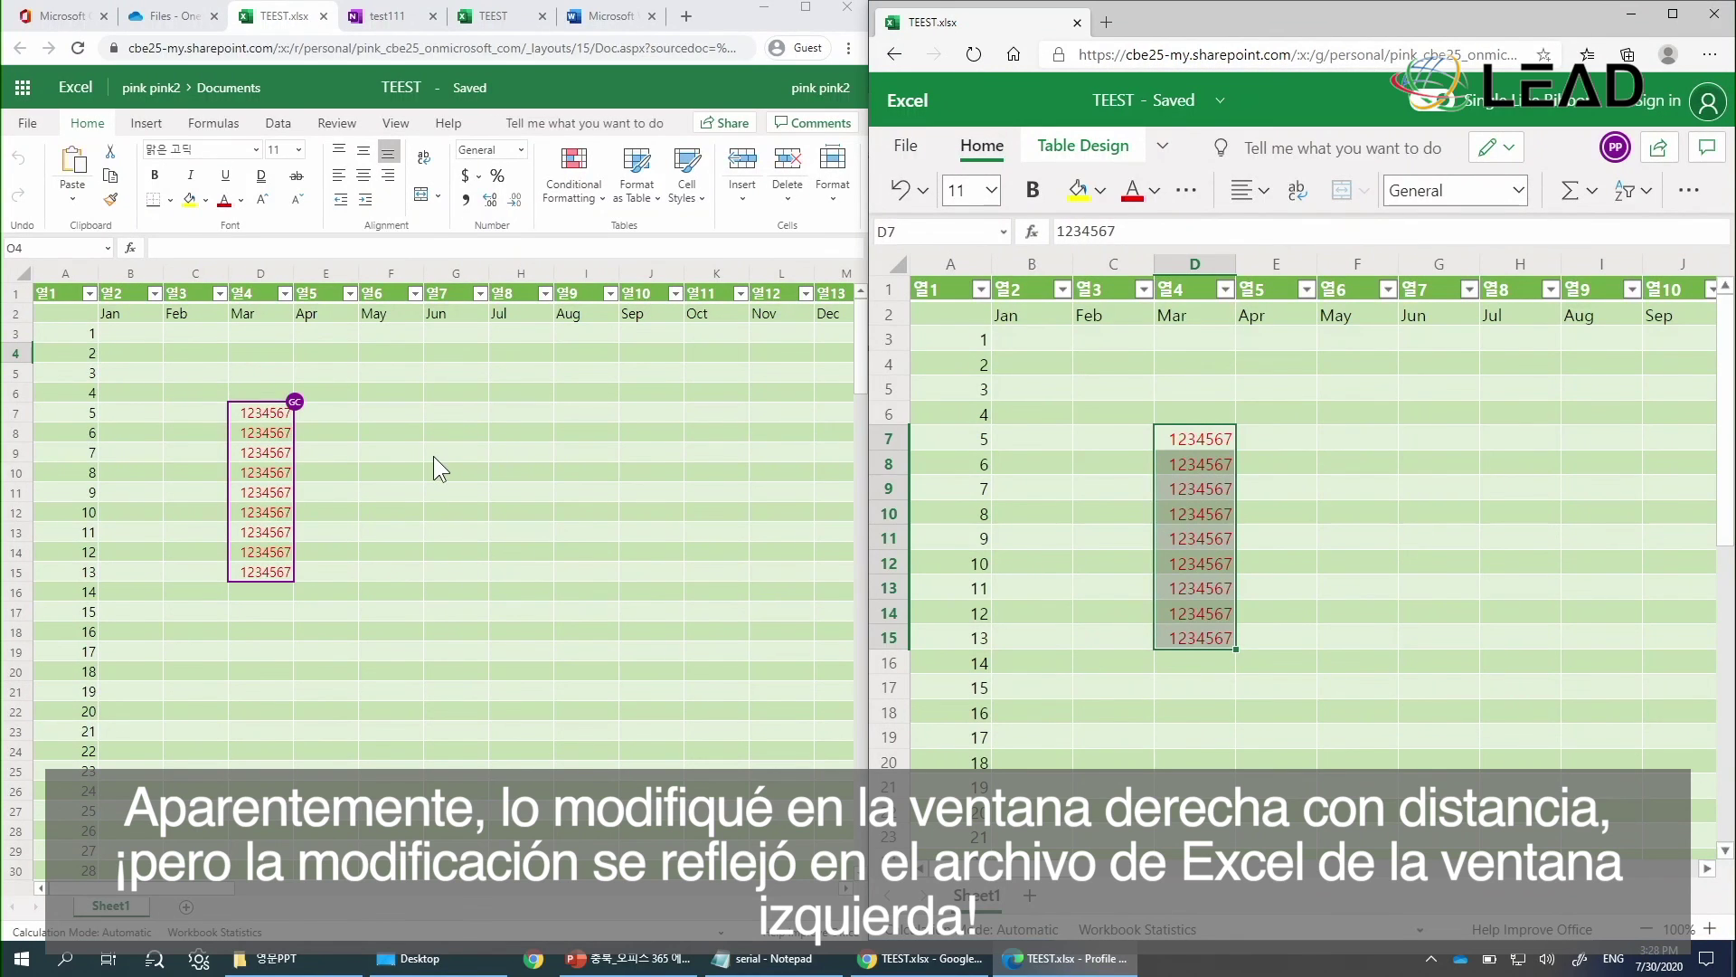
Type six sample text strings into G10–G15 in the left window, then shade G10:G15 yellow from the right.
left_click(468, 471)
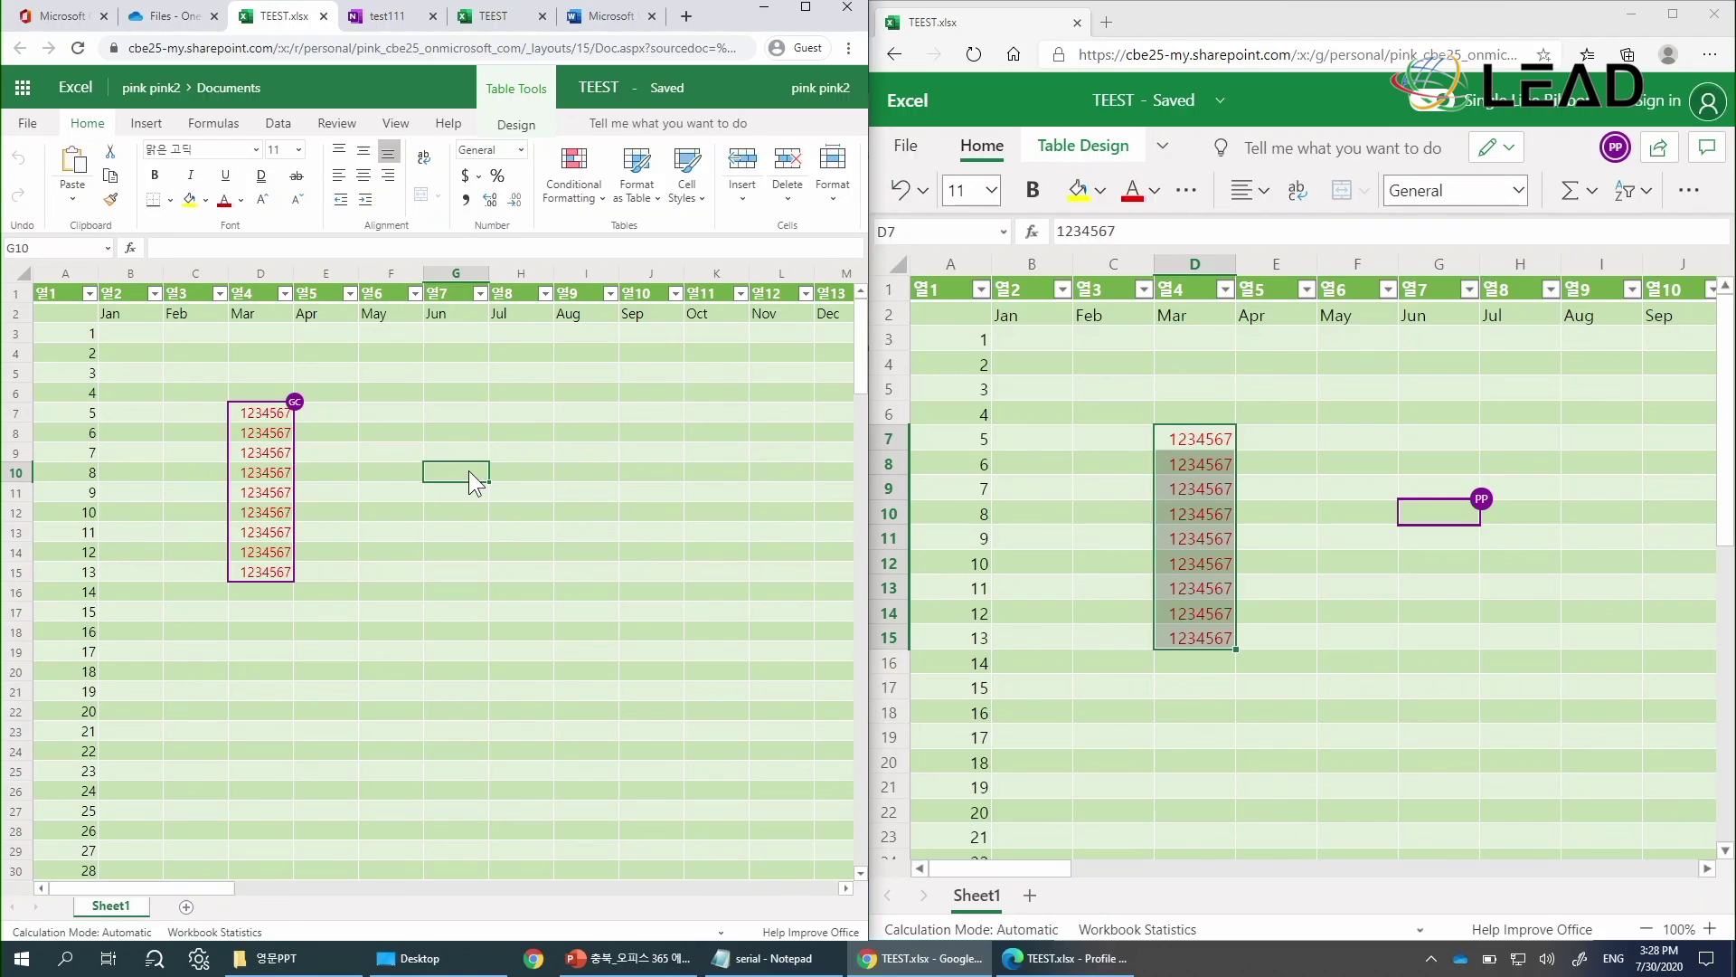
type("fkdjflkajdflakjldf")
key("Return")
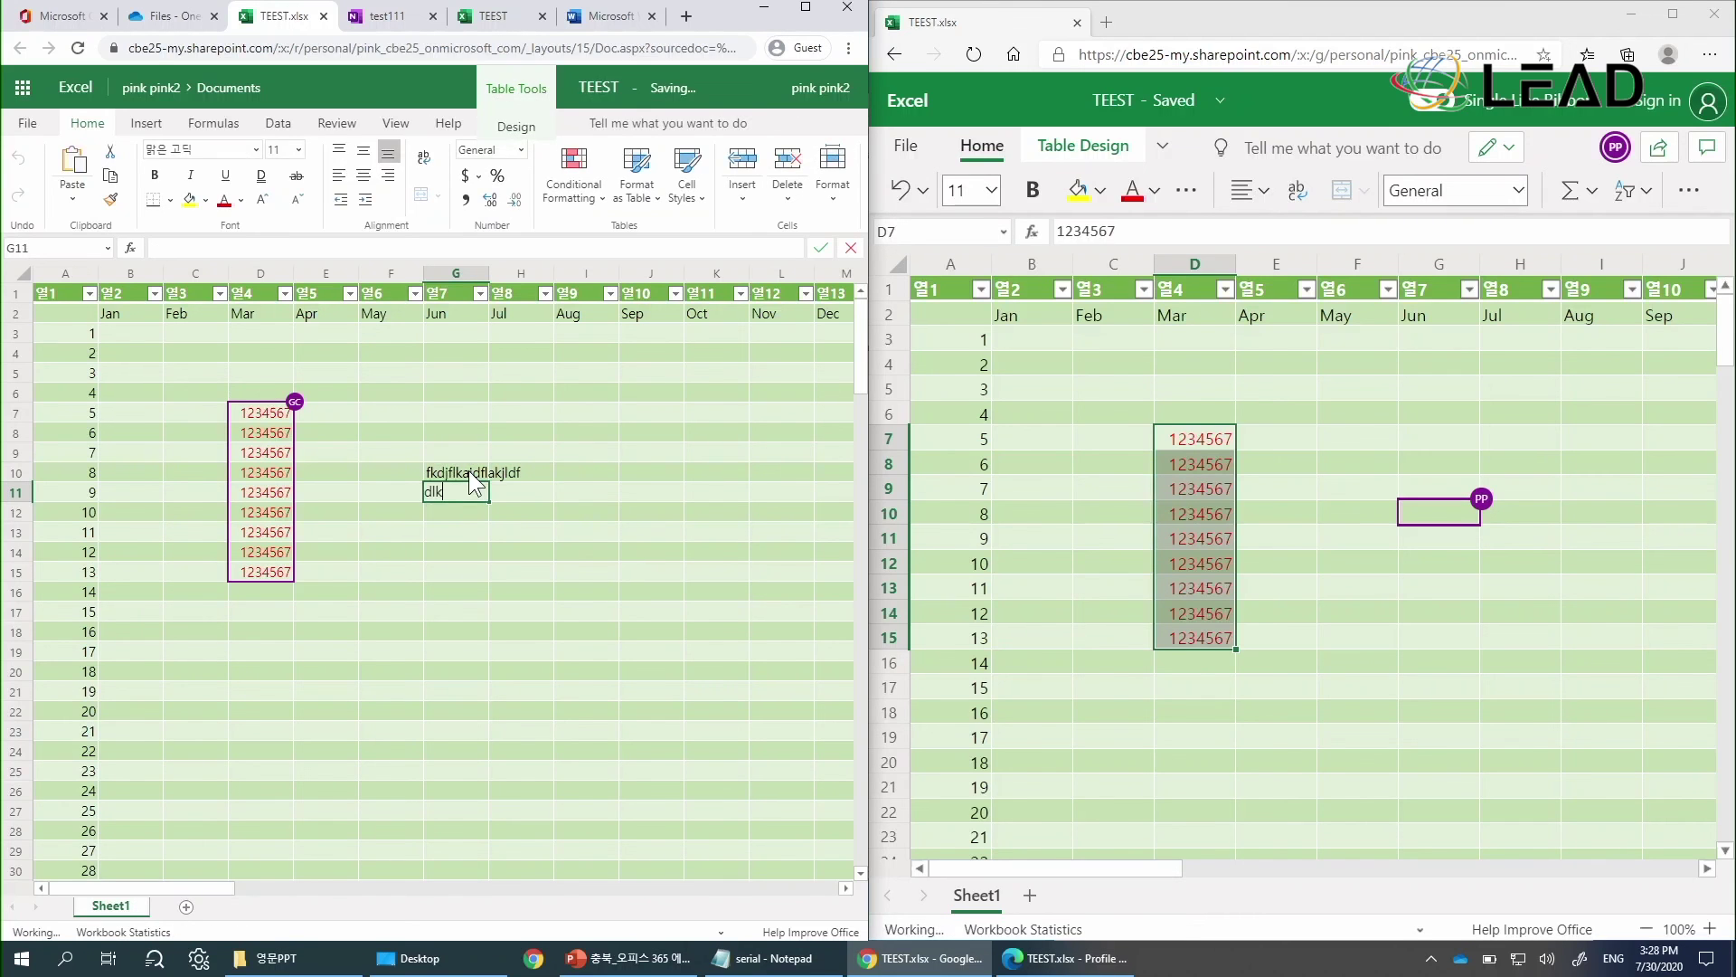
type("dlkfjlakjdfkl")
key("Return")
type("dajfkljalkdjf")
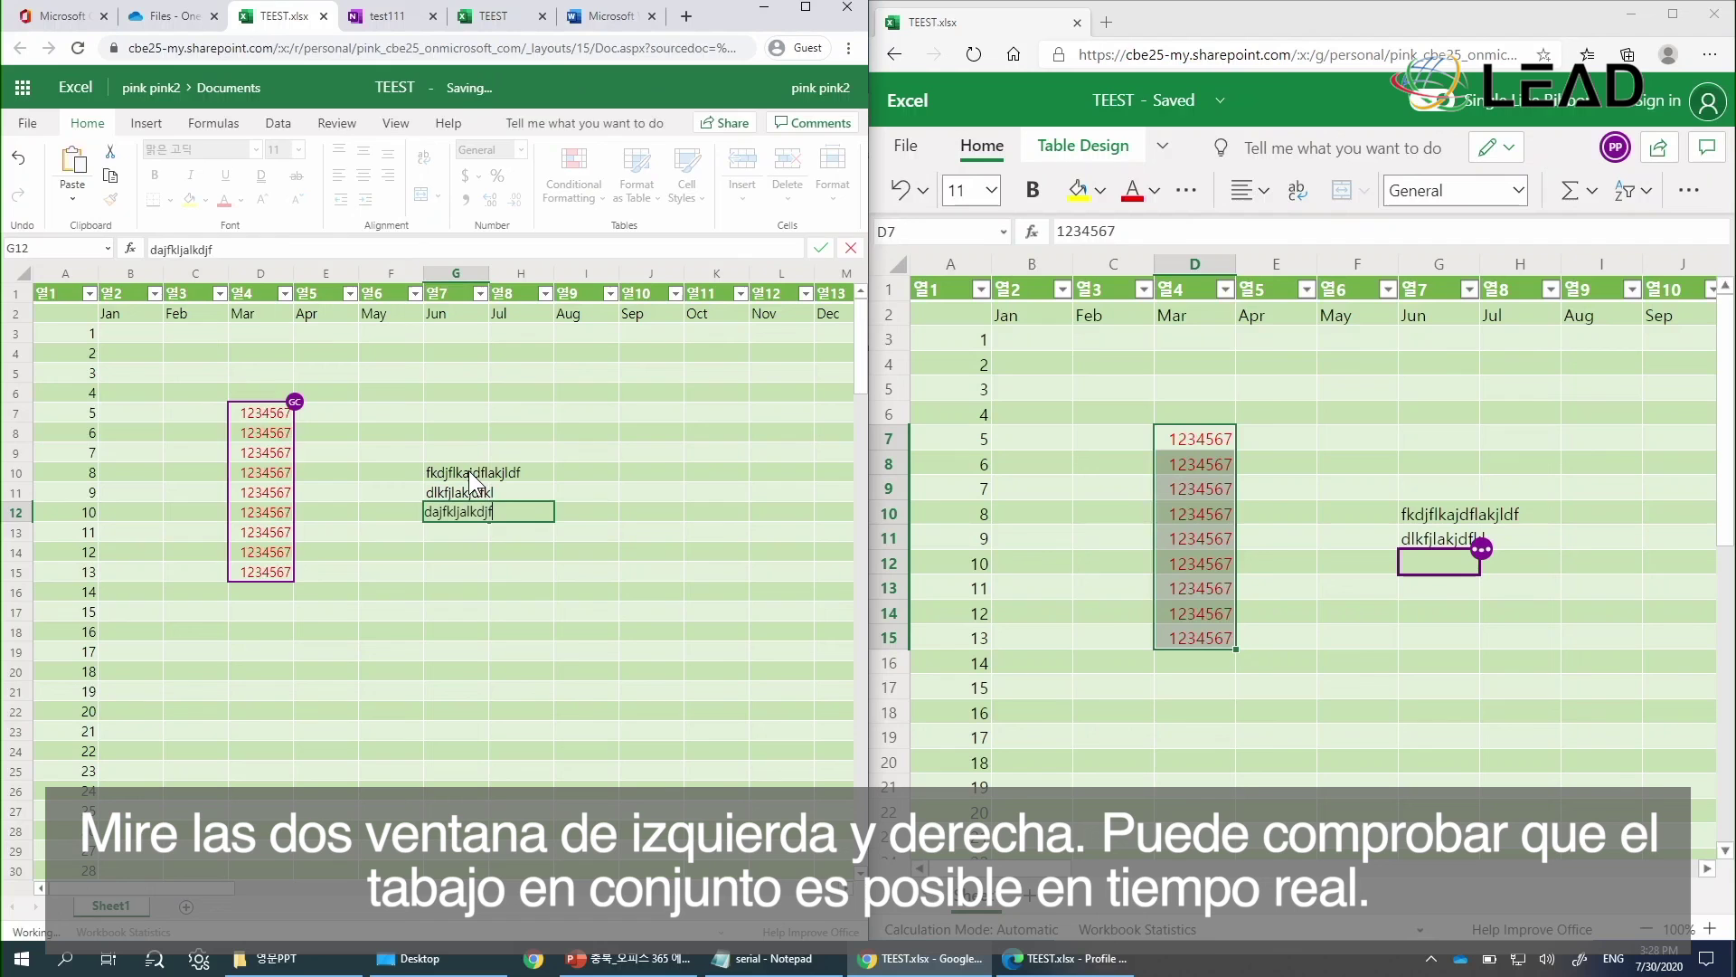
key("Return")
type("akldjflkajdlf")
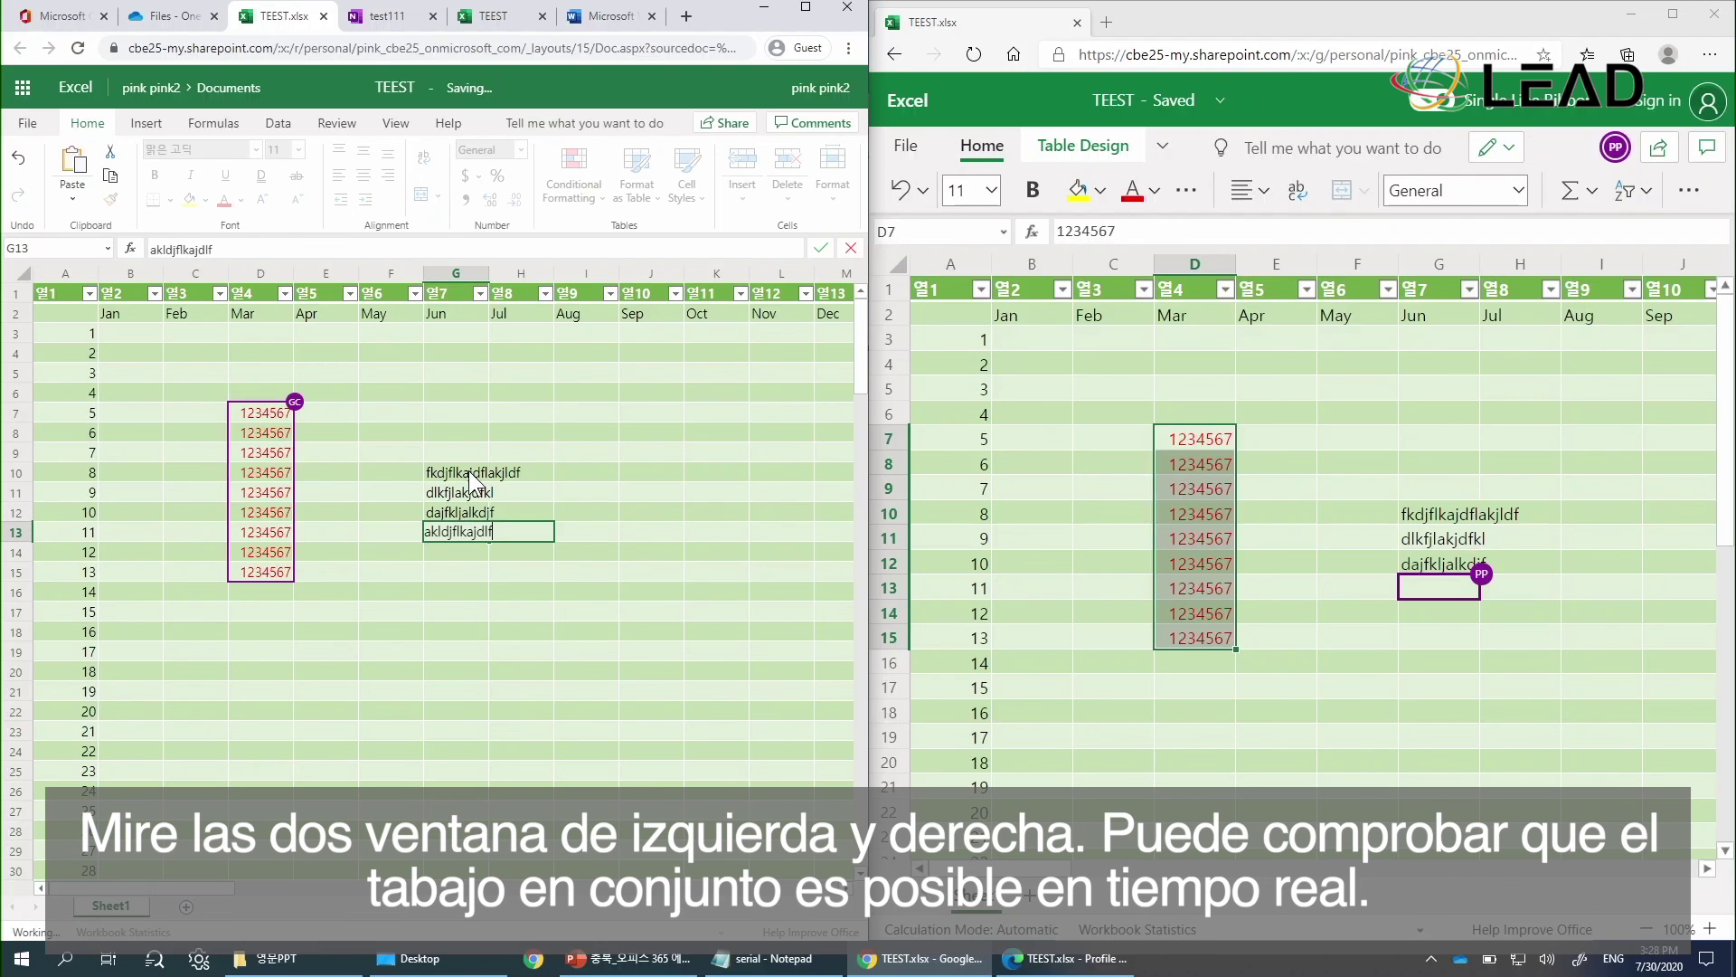
key("Return")
type("alkdjflkajdlf")
key("Return")
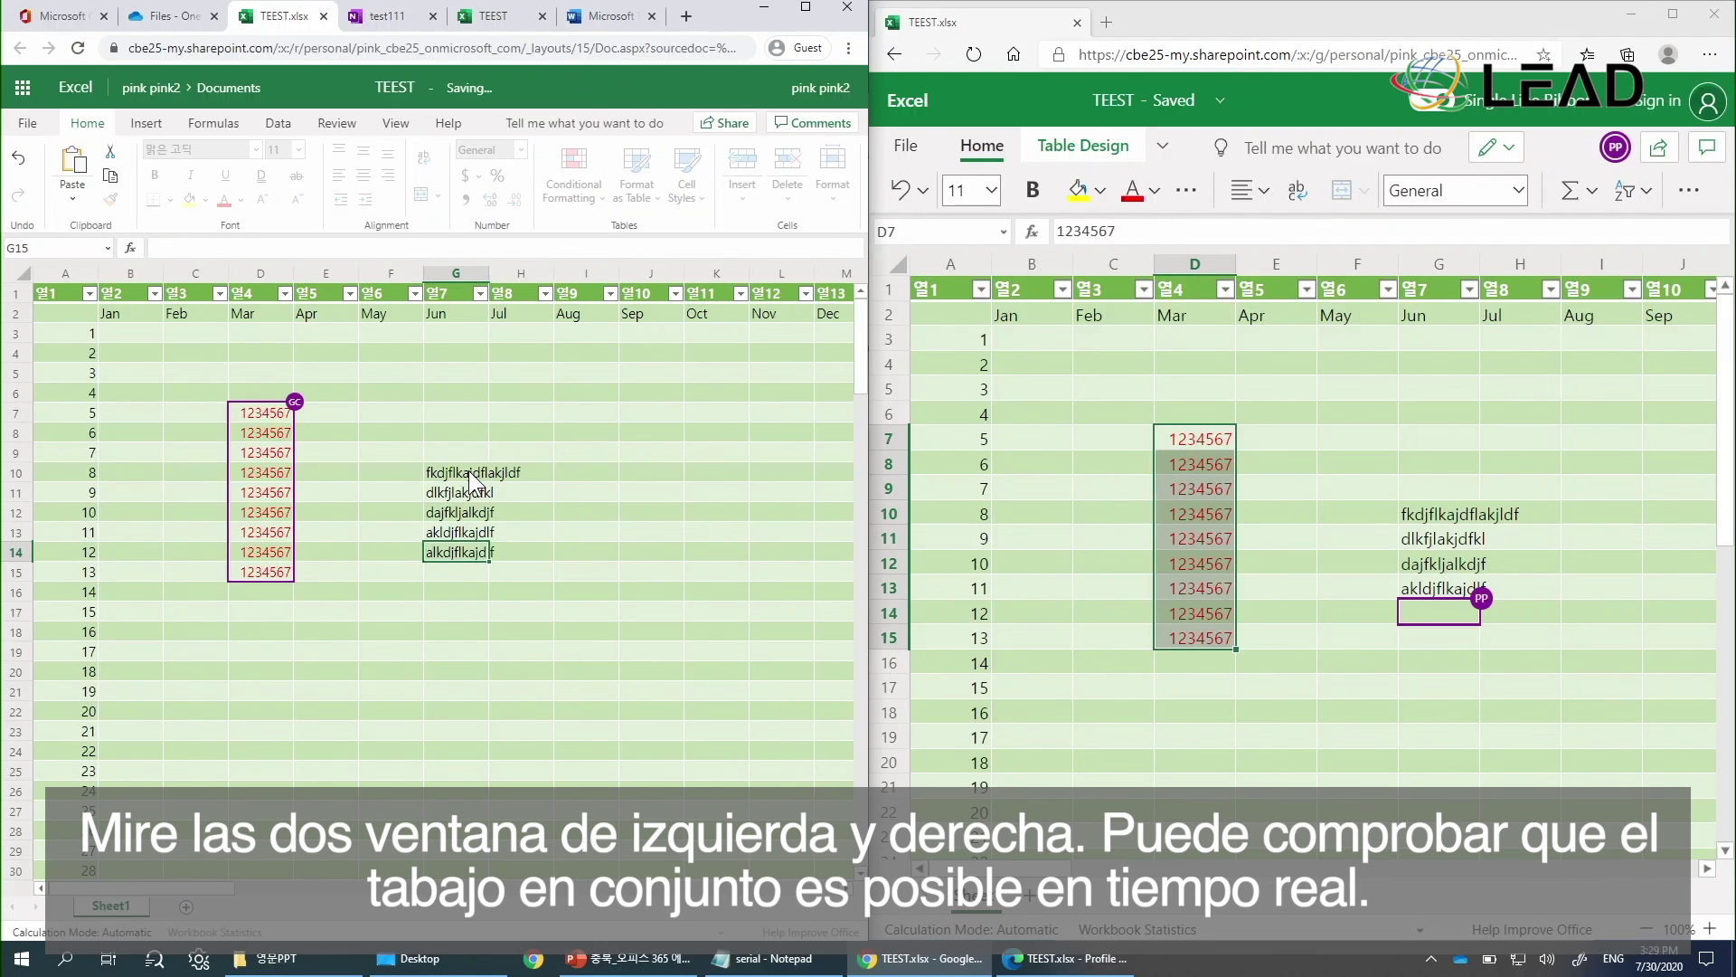
type("adfjkajdlfjal")
key("Return")
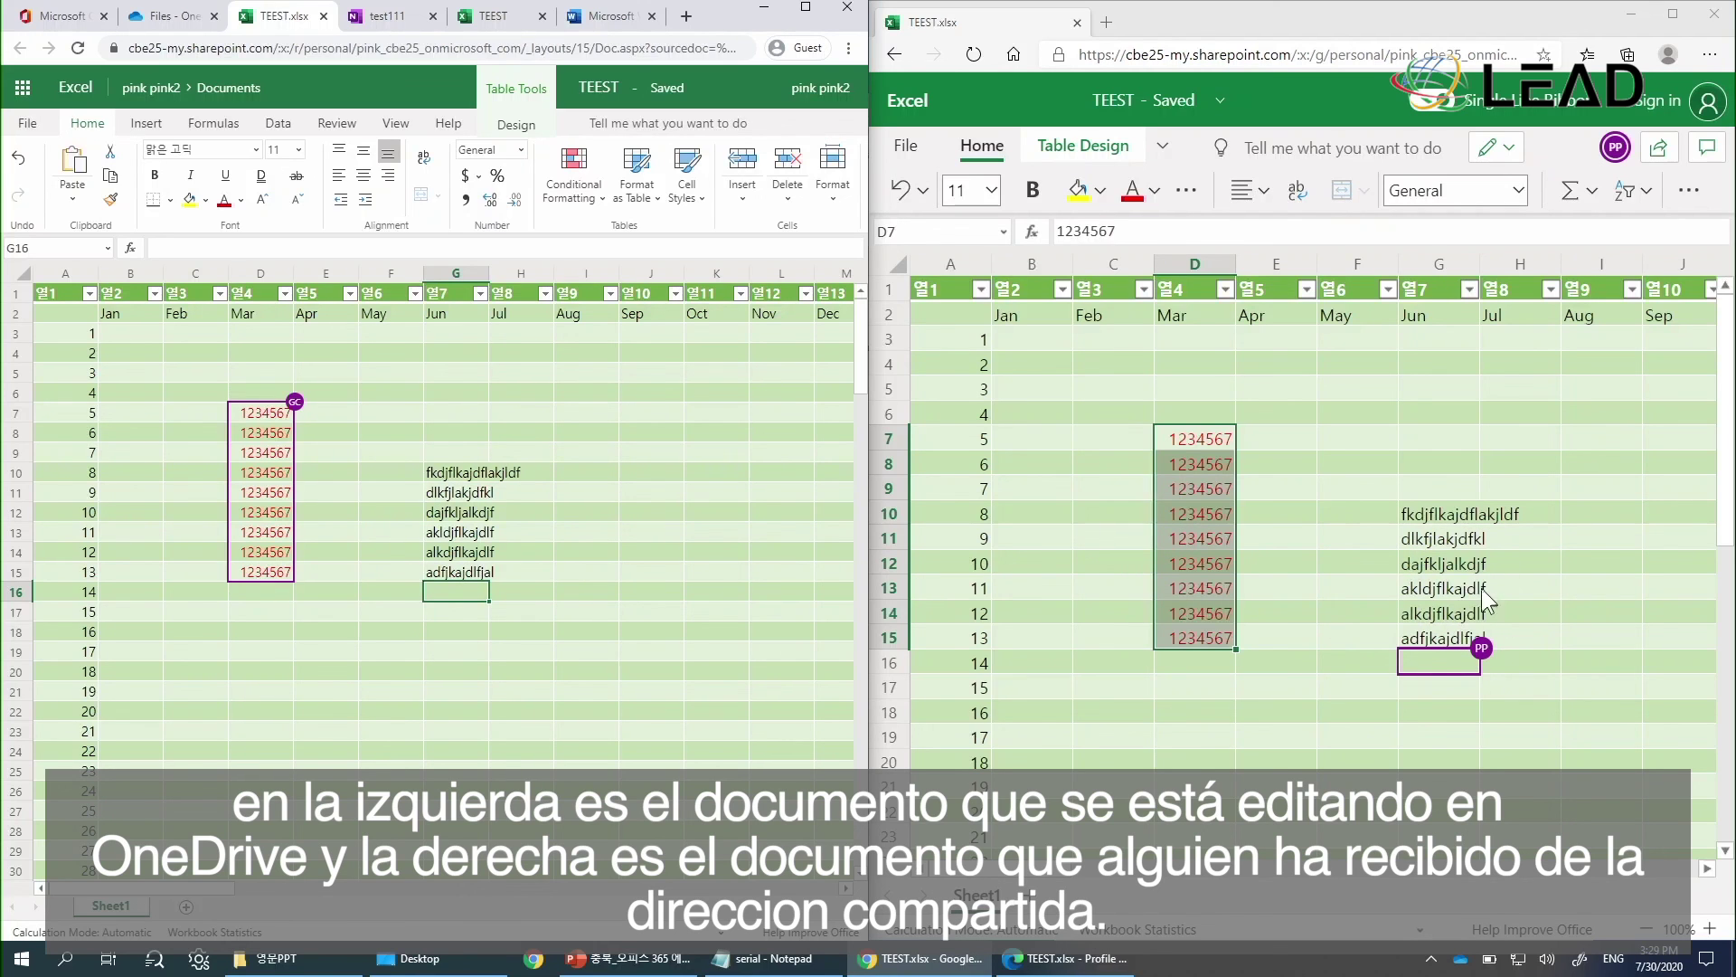
left_click_drag(1442, 513, 1446, 632)
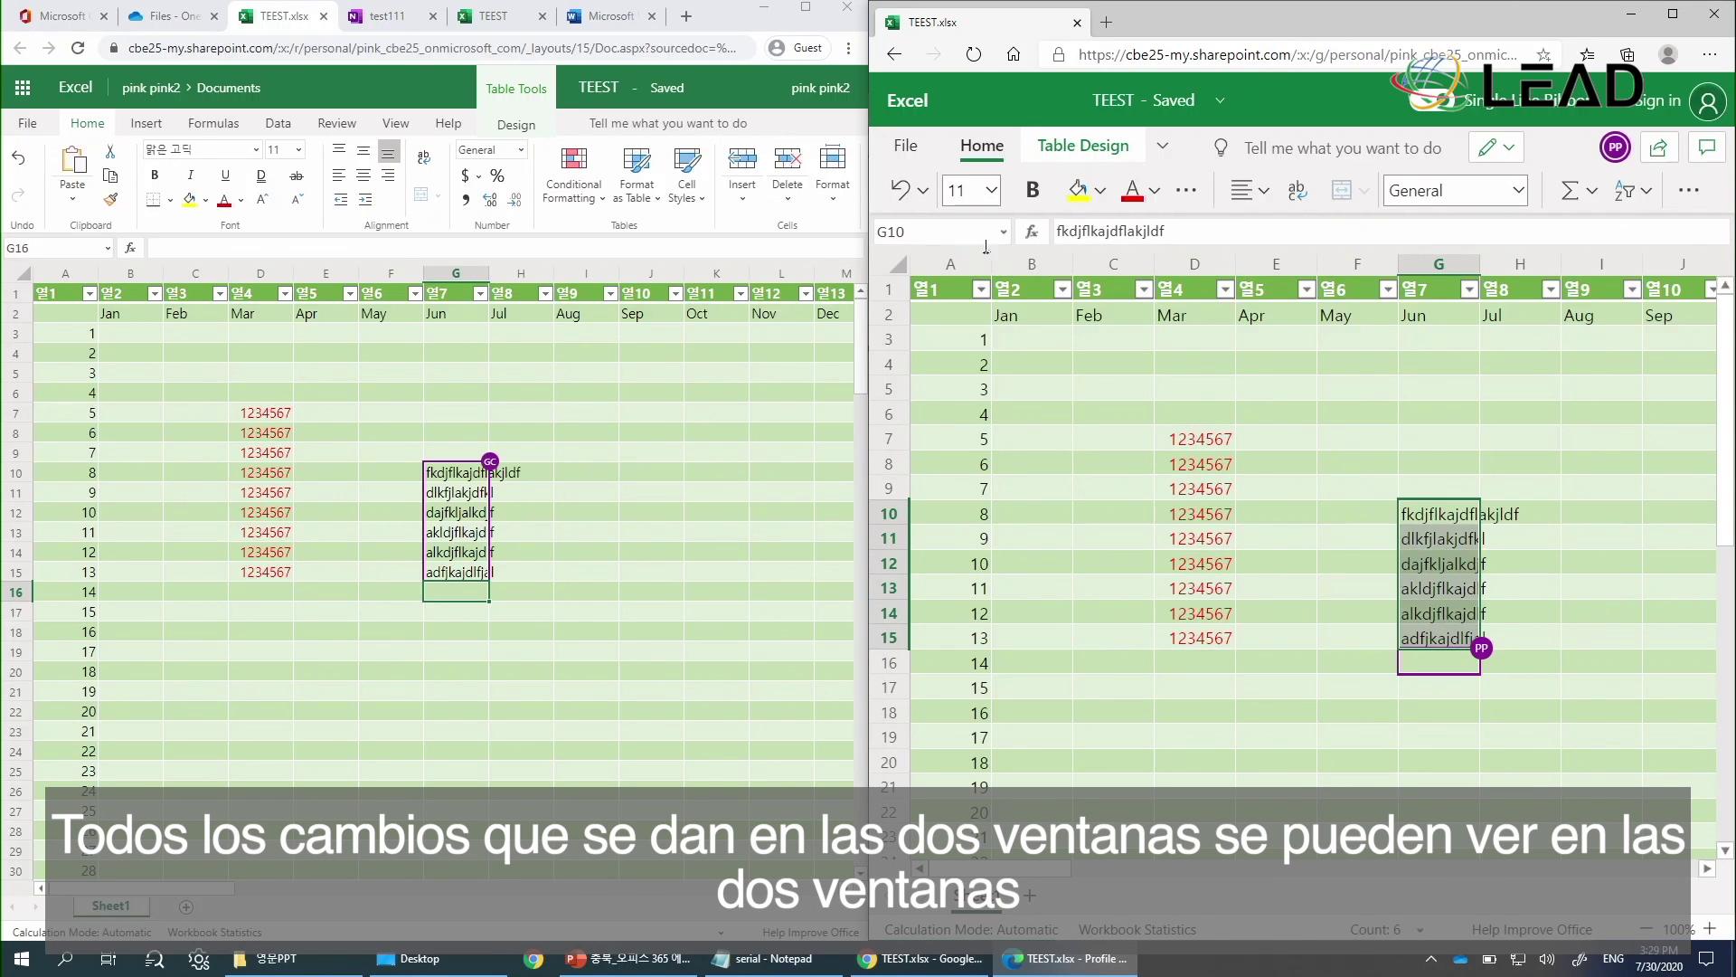
left_click(1077, 194)
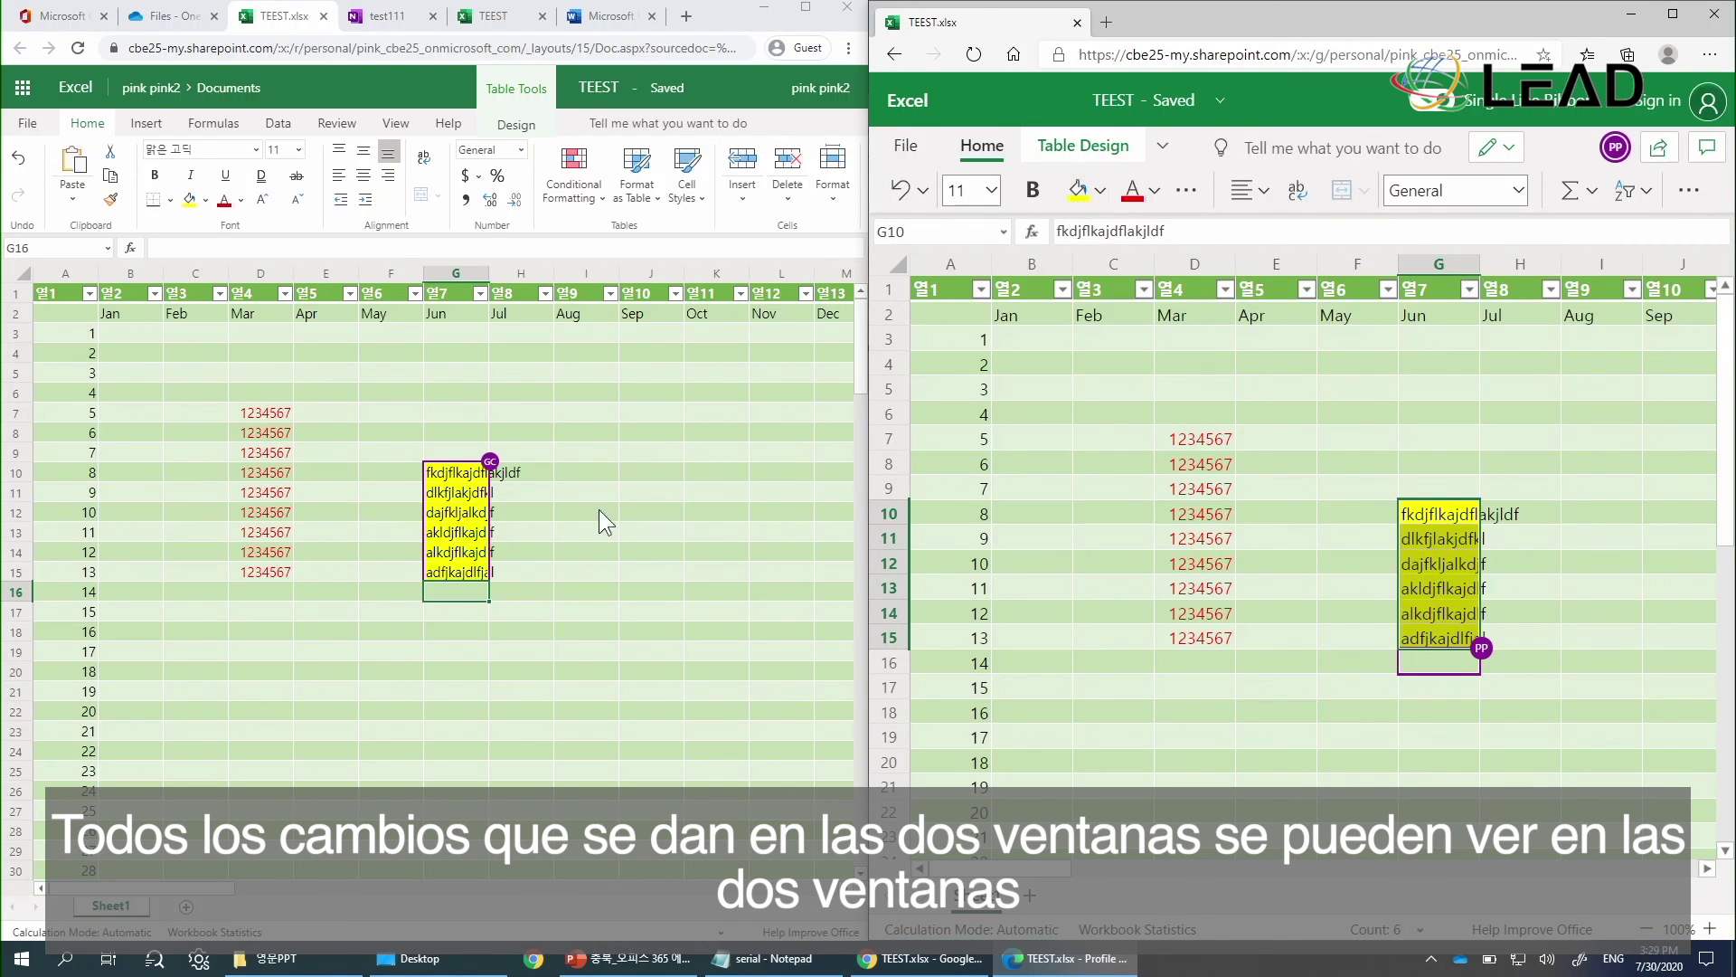